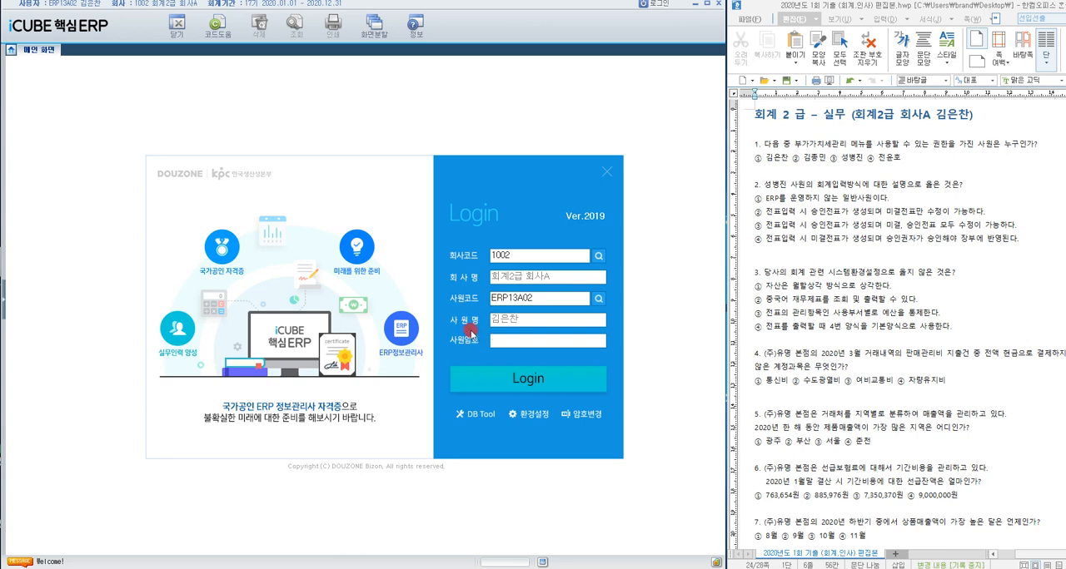
# Step: Log in to 회계2급 회사A and open the 사용자권한설정 screen for question 1 about 부가가치세관리
pyautogui.click(530, 380)
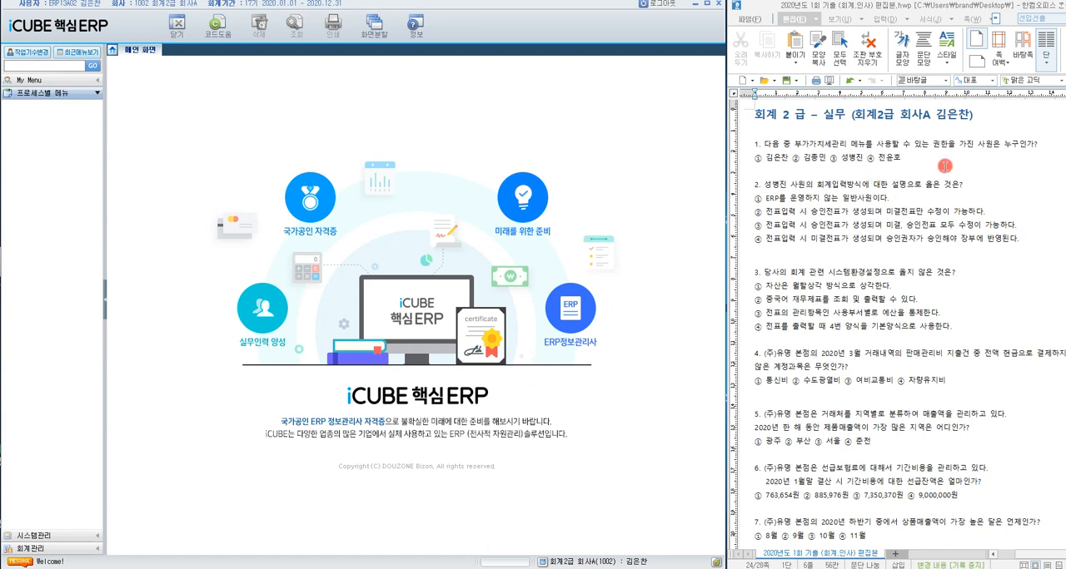
pyautogui.click(776, 145)
pyautogui.moveTo(776, 145); pyautogui.dragTo(848, 145)
pyautogui.click(89, 533)
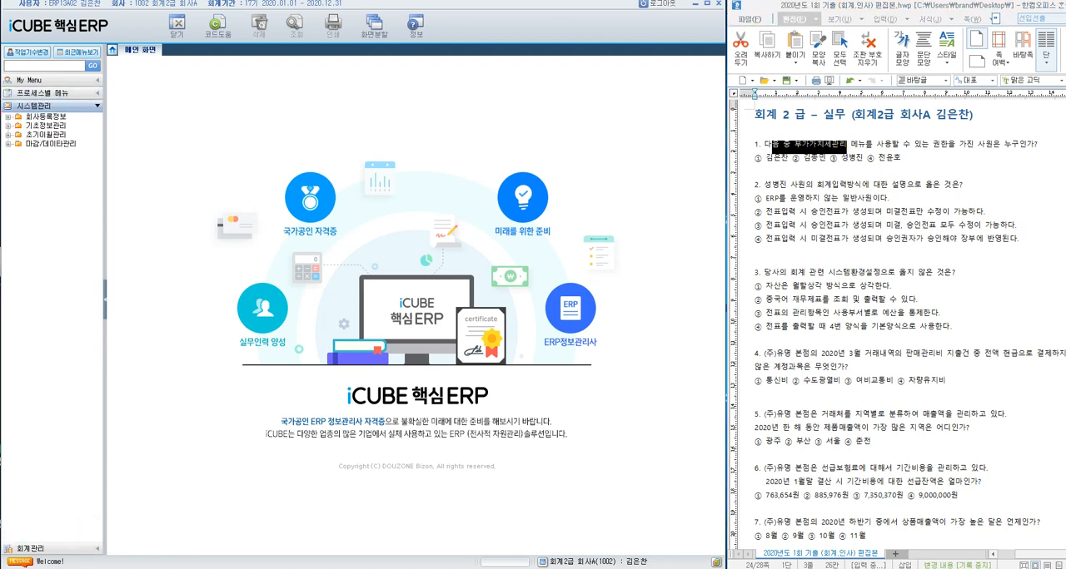
pyautogui.click(8, 116)
pyautogui.click(63, 170)
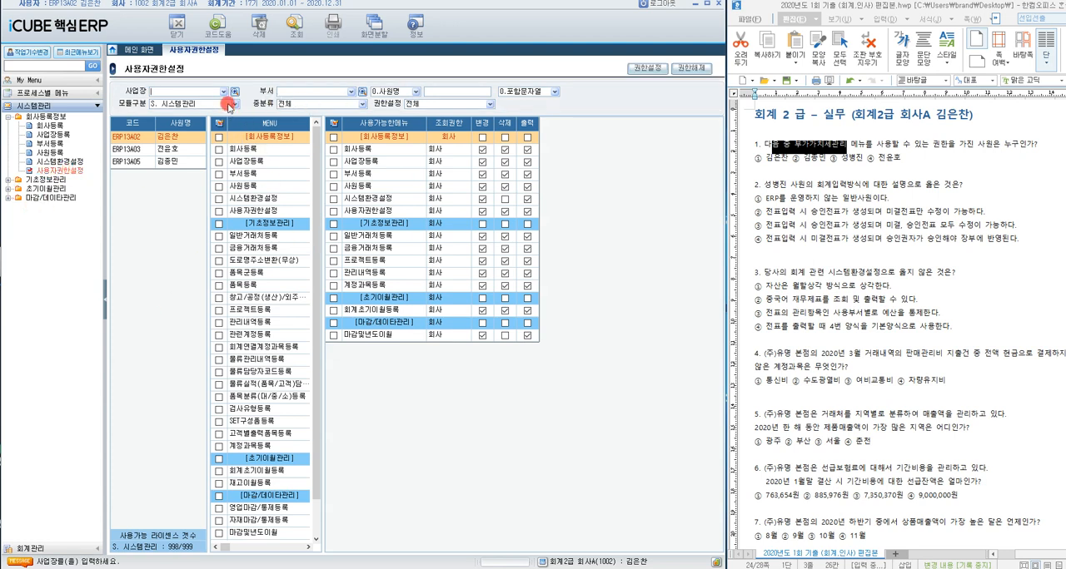
# Step: Show the permissions for module A. 회계관리, check the first employee's 부가가치세관리 menus and highlight answer ① of question 1
pyautogui.click(228, 104)
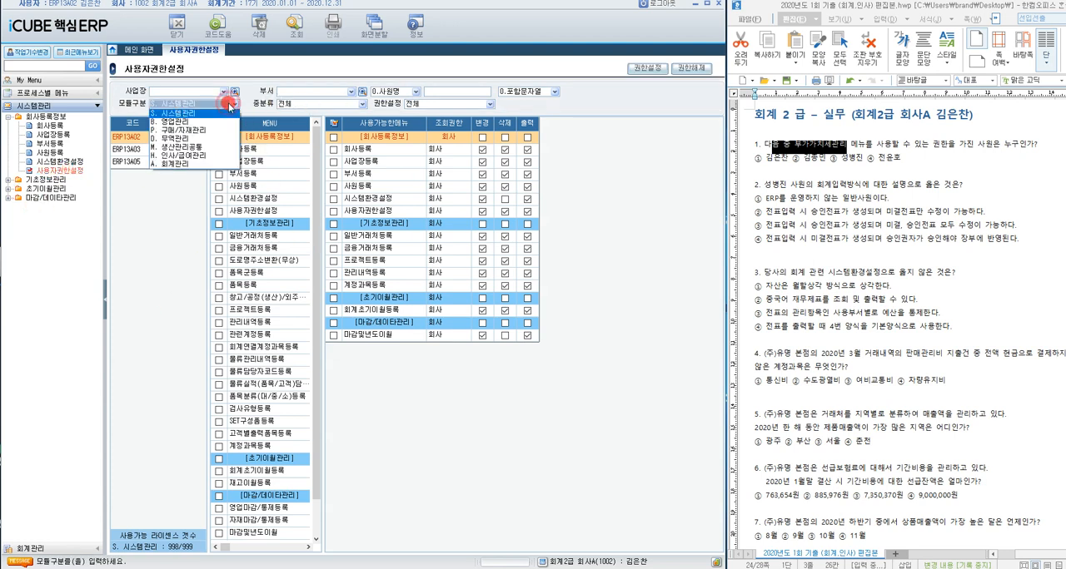
pyautogui.click(188, 165)
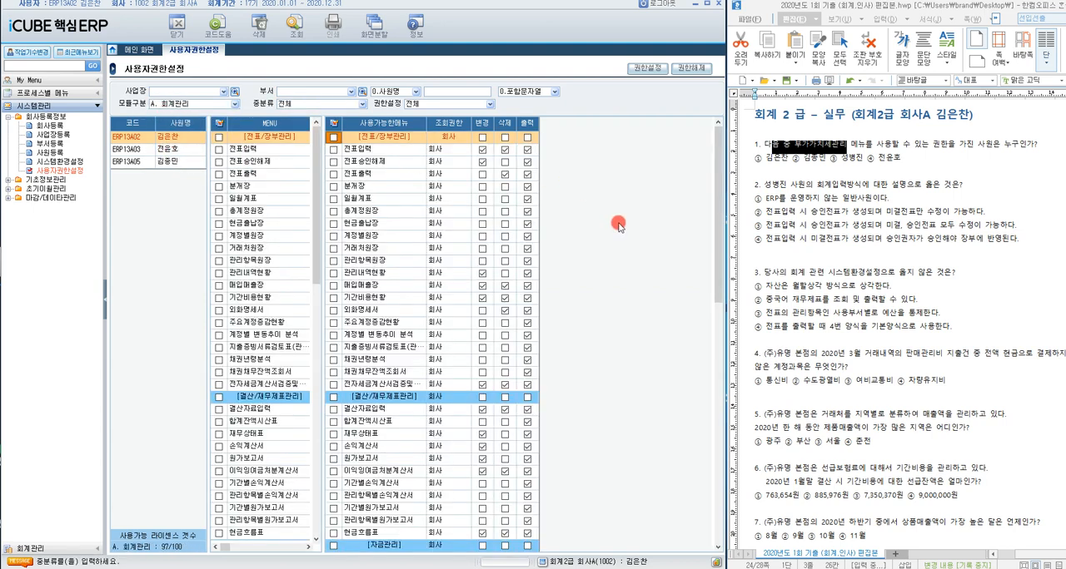
pyautogui.scroll(-10, 632, 302)
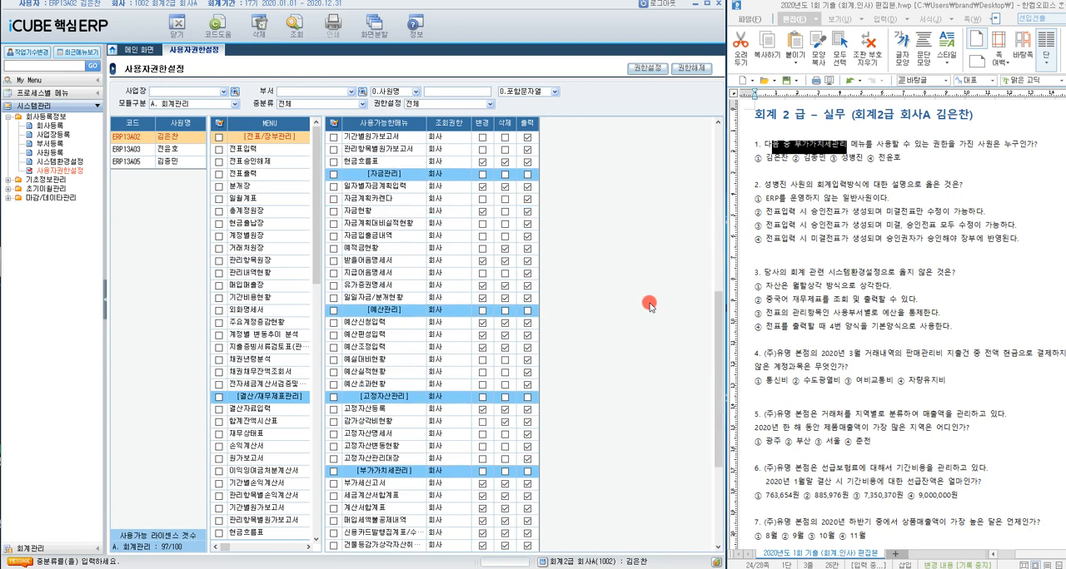
pyautogui.scroll(-4, 650, 306)
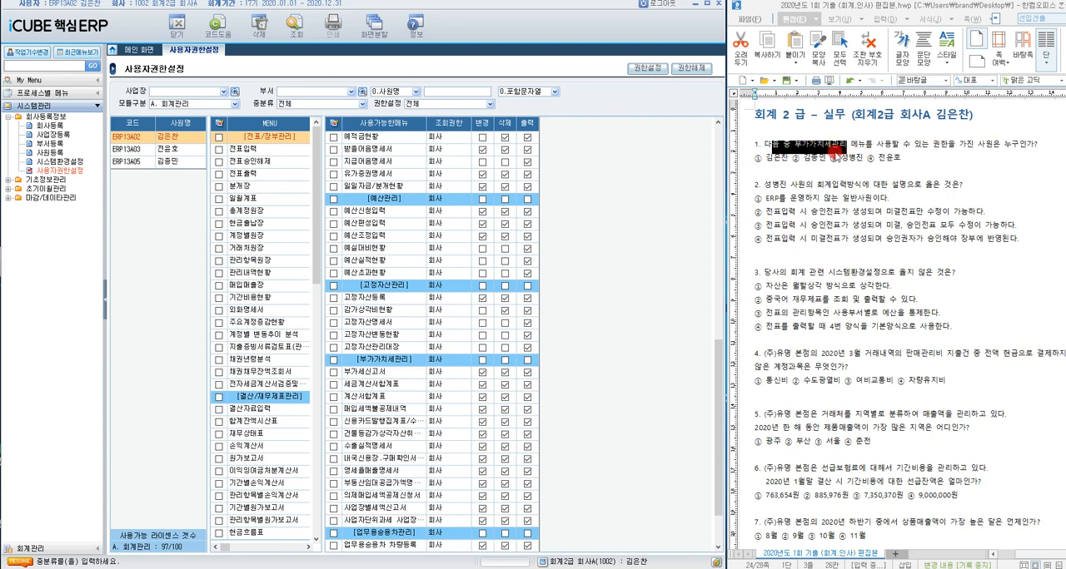
pyautogui.moveTo(756, 157); pyautogui.dragTo(787, 157)
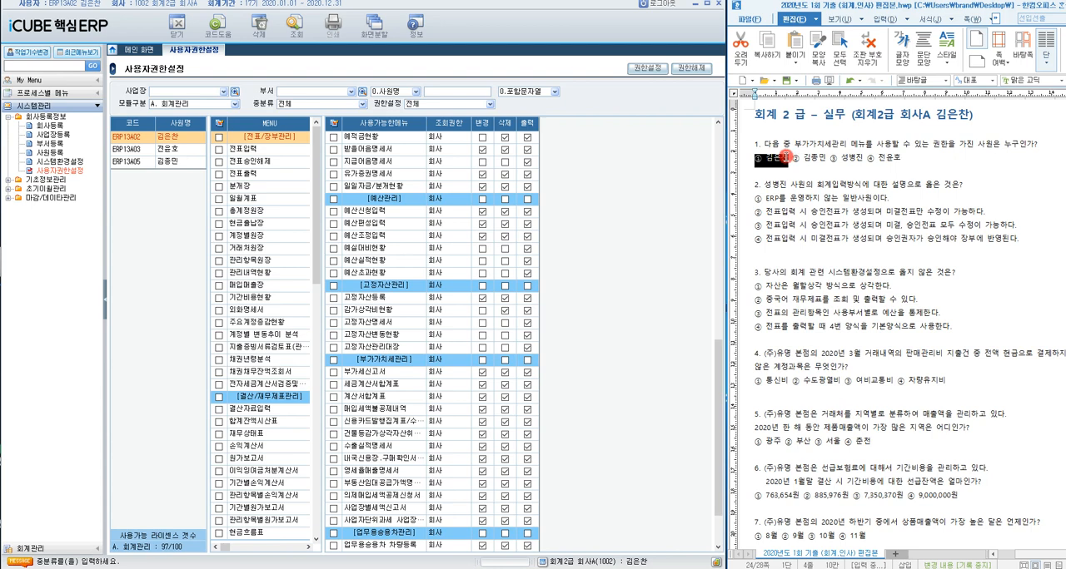
# Step: Check the second and third listed employees' A. 회계관리 permissions for the 부가가치세관리 menus
pyautogui.click(175, 153)
pyautogui.click(175, 151)
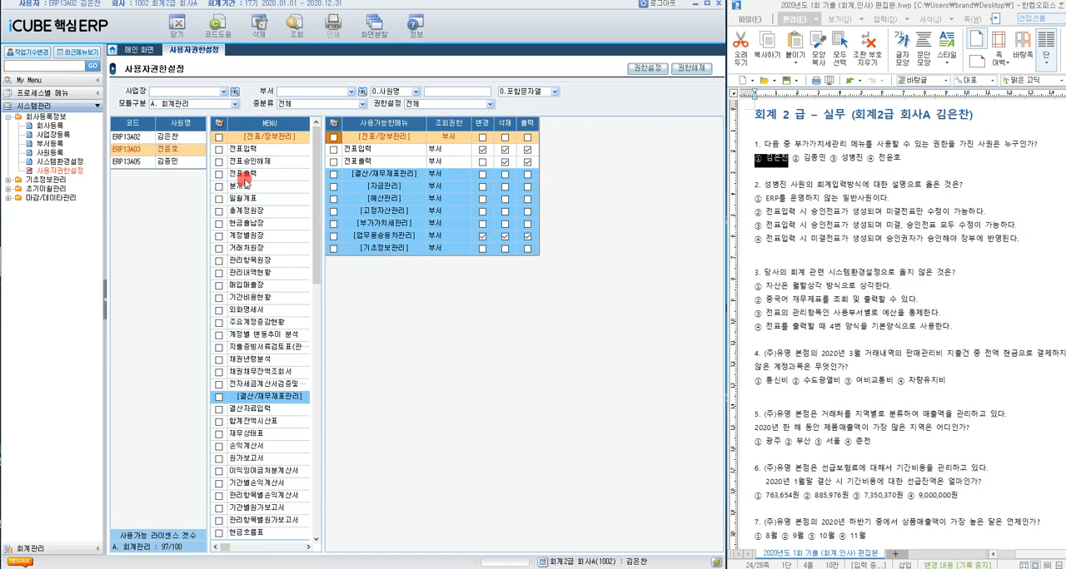
pyautogui.click(164, 161)
pyautogui.scroll(-11, 567, 283)
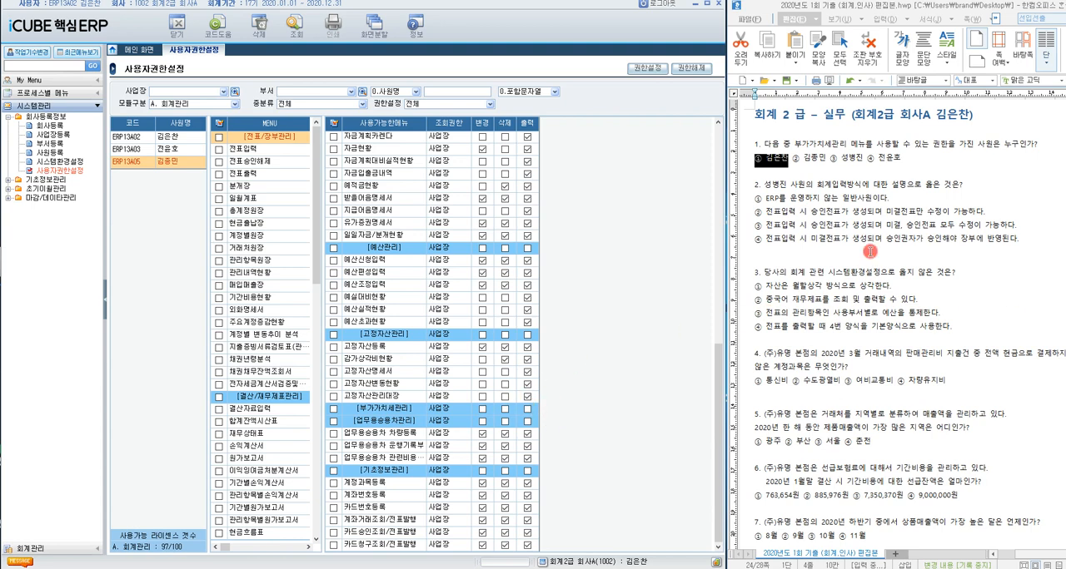
# Step: Highlight the 회계입력방식 wording in question 2 and open the 사원등록 screen
pyautogui.moveTo(754, 185); pyautogui.dragTo(864, 186)
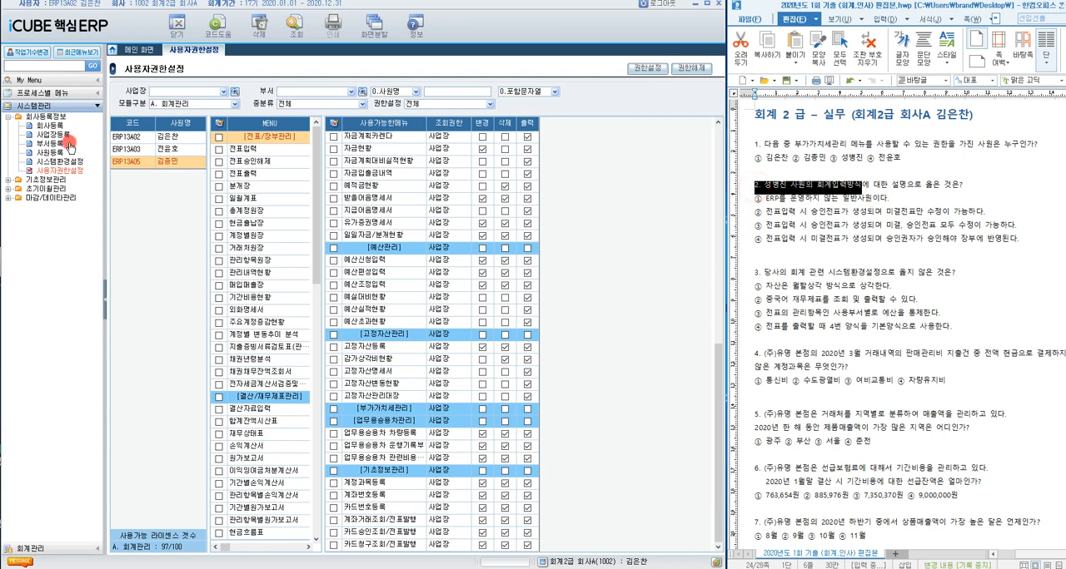
pyautogui.click(42, 118)
pyautogui.click(52, 153)
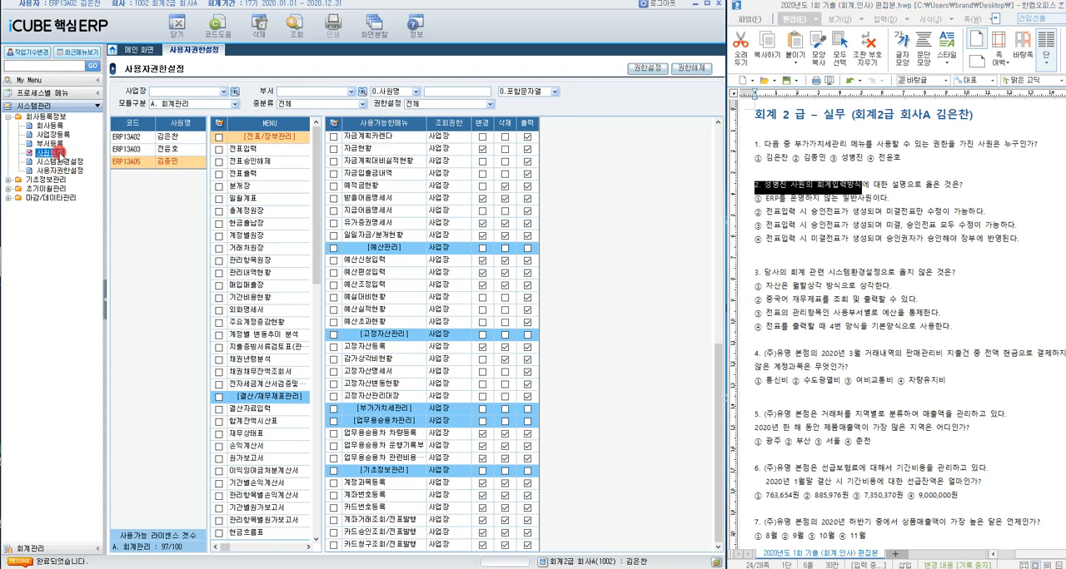
pyautogui.doubleClick(51, 152)
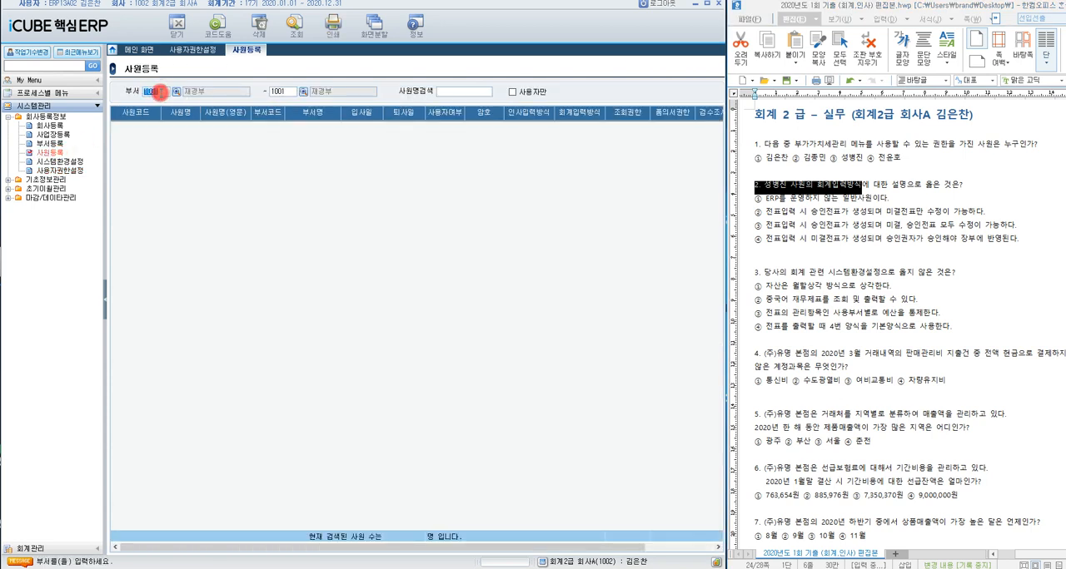
# Step: Clear both ends of the 부서 range and retrieve the employees of all departments
pyautogui.press('Delete')
pyautogui.click(292, 92)
pyautogui.press('Delete')
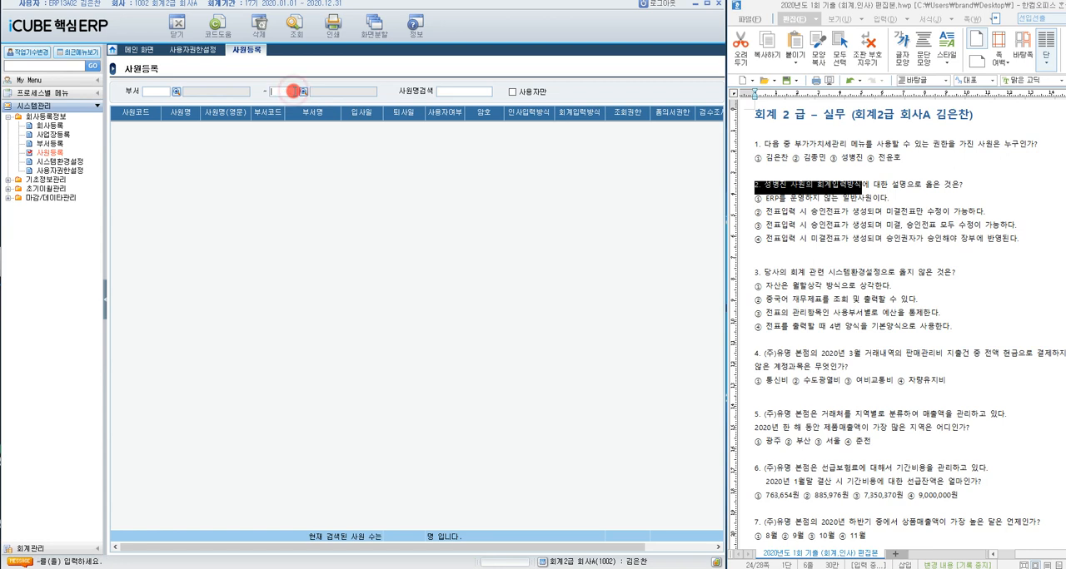
pyautogui.click(289, 39)
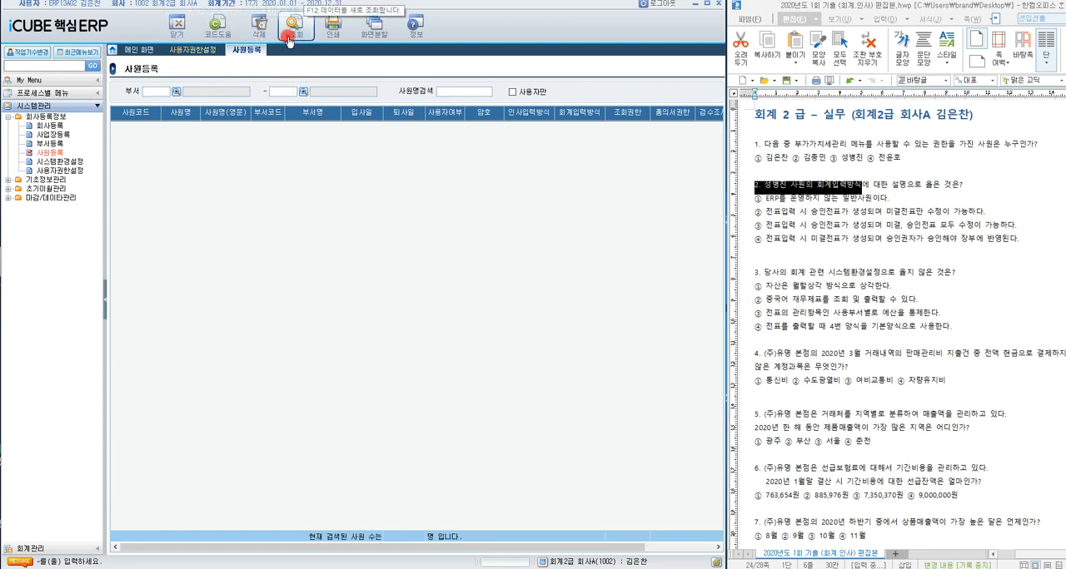
pyautogui.click(298, 38)
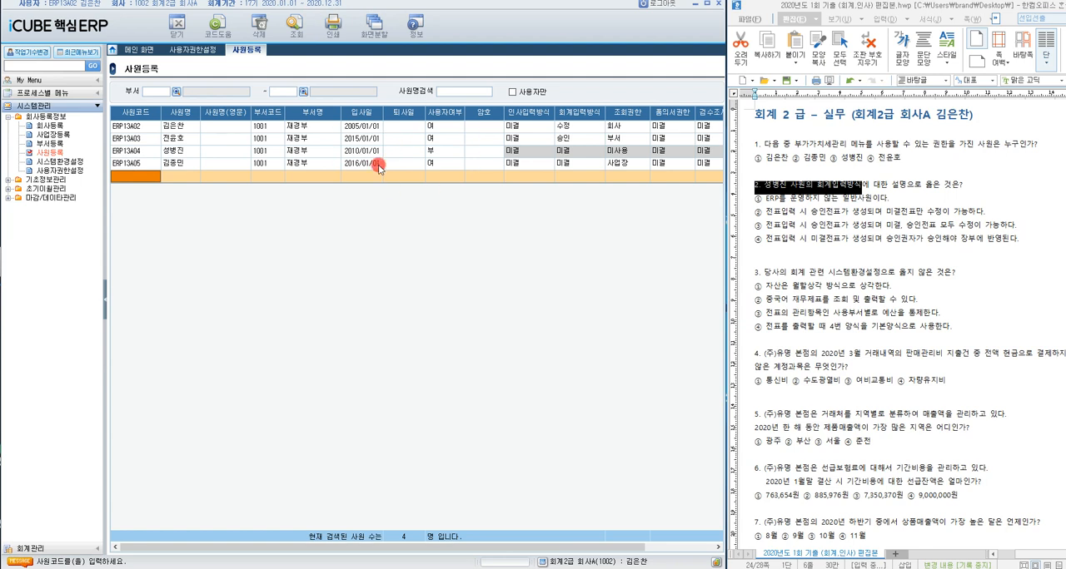
# Step: Select the employee named in question 2 and compare the 회계입력방식 with the answers, highlighting parts of ① and ④
pyautogui.click(148, 152)
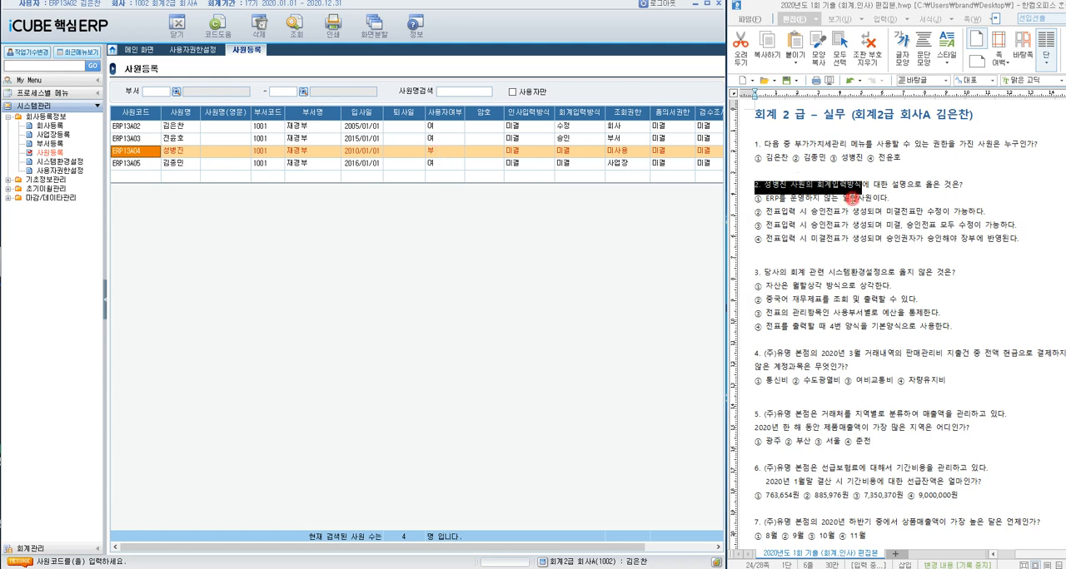
pyautogui.moveTo(751, 201); pyautogui.dragTo(895, 198)
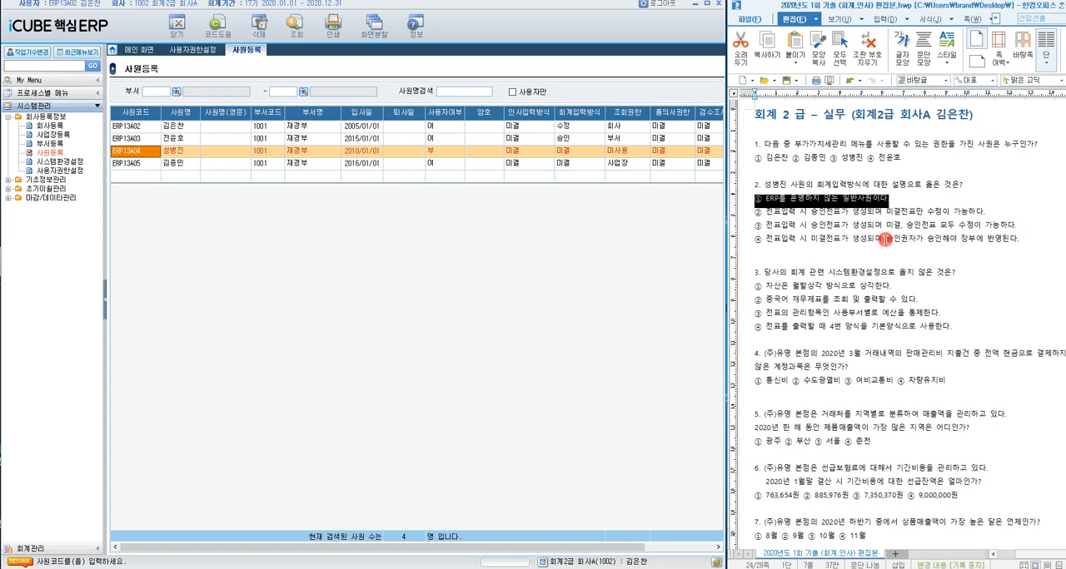
pyautogui.moveTo(1017, 240); pyautogui.dragTo(884, 252)
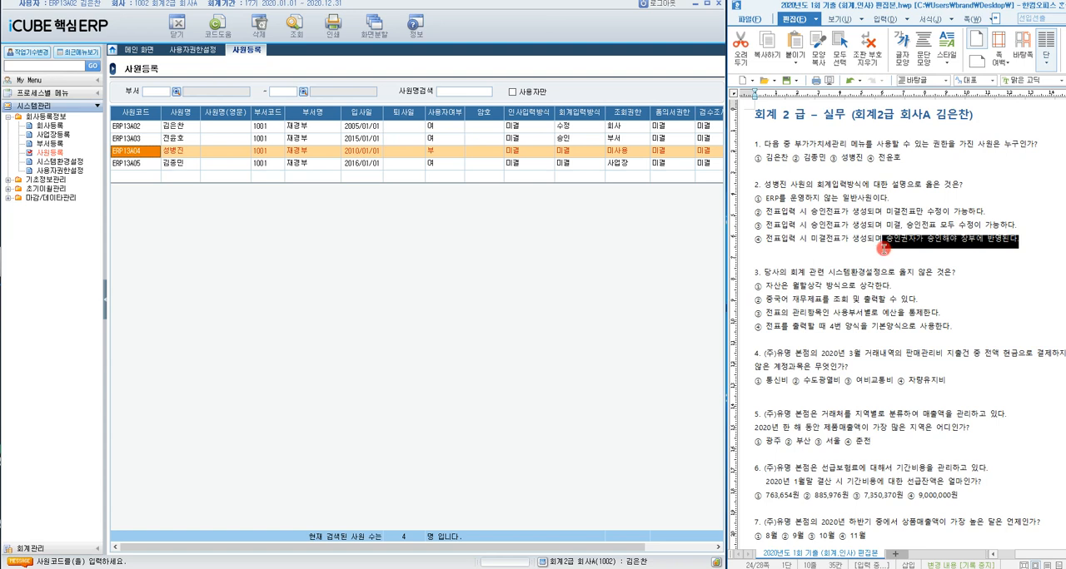
pyautogui.click(959, 240)
pyautogui.moveTo(959, 240); pyautogui.dragTo(1026, 230)
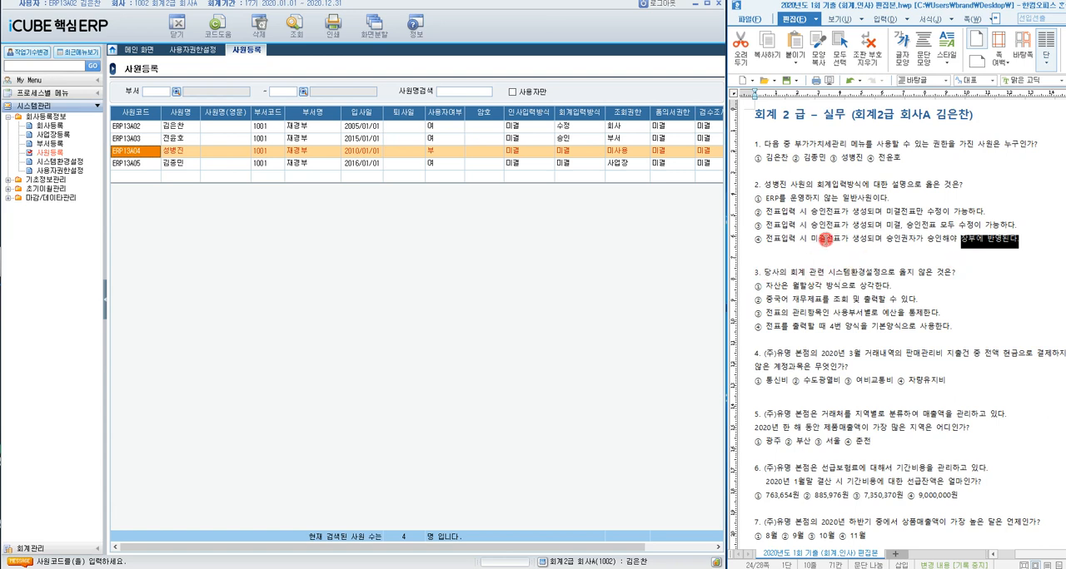
pyautogui.click(752, 197)
pyautogui.moveTo(752, 196); pyautogui.dragTo(887, 200)
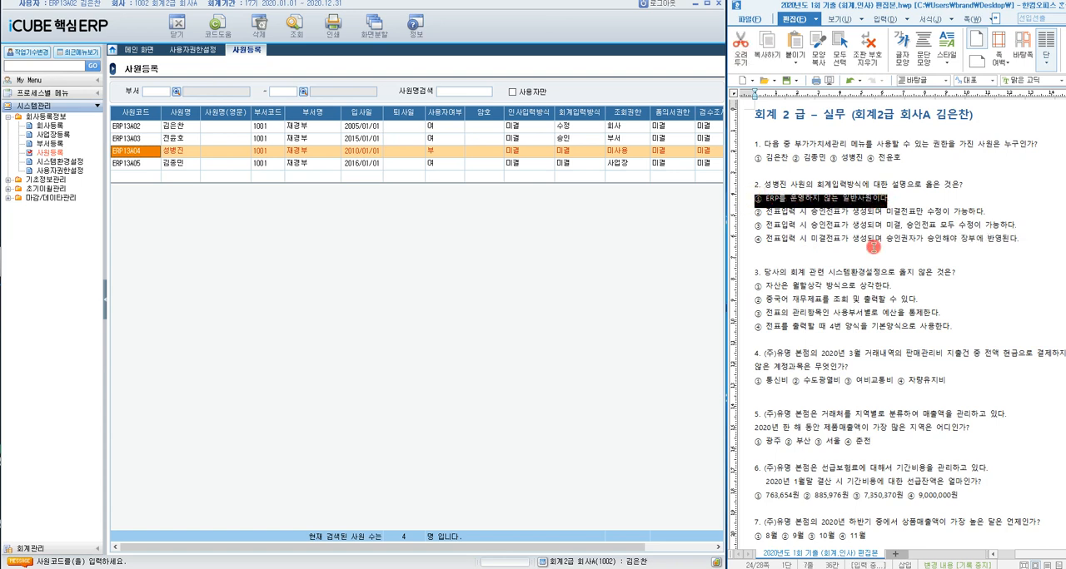
# Step: Open the 시스템환경설정 screen for question 3 and set 조회구분 to 2. 회계
pyautogui.click(791, 269)
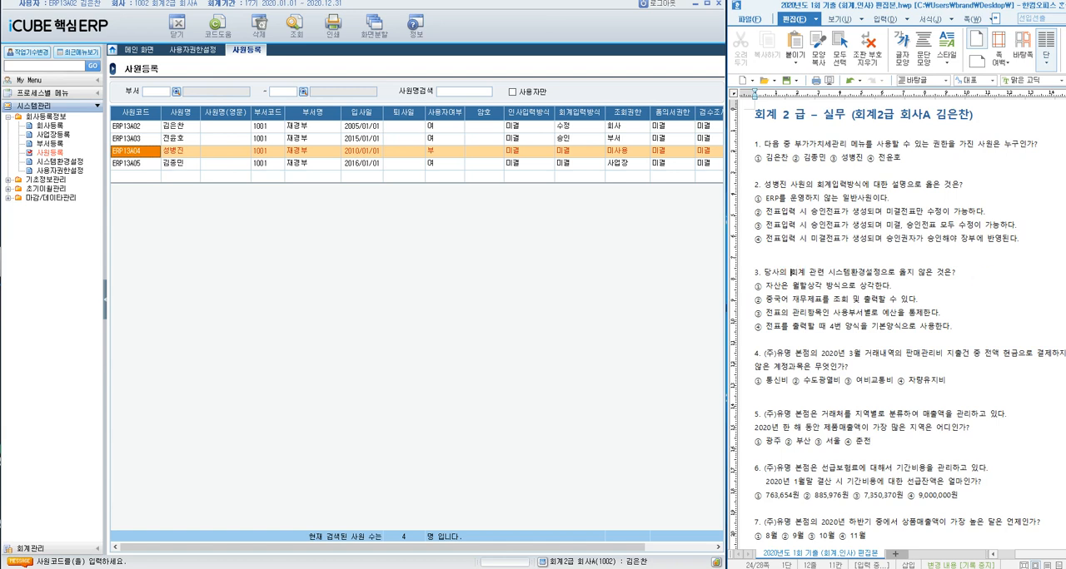
pyautogui.click(65, 161)
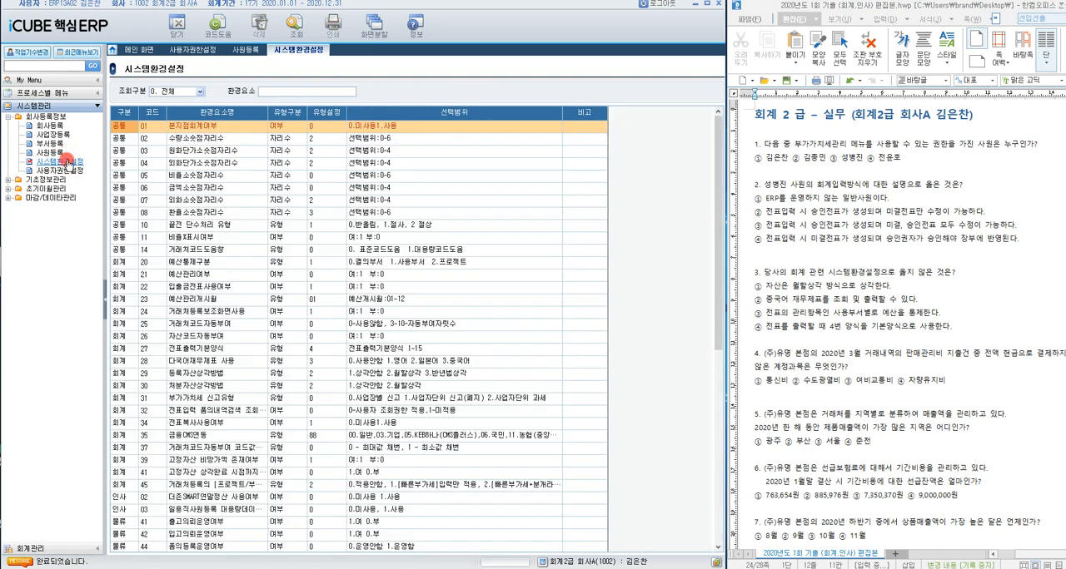
pyautogui.click(197, 90)
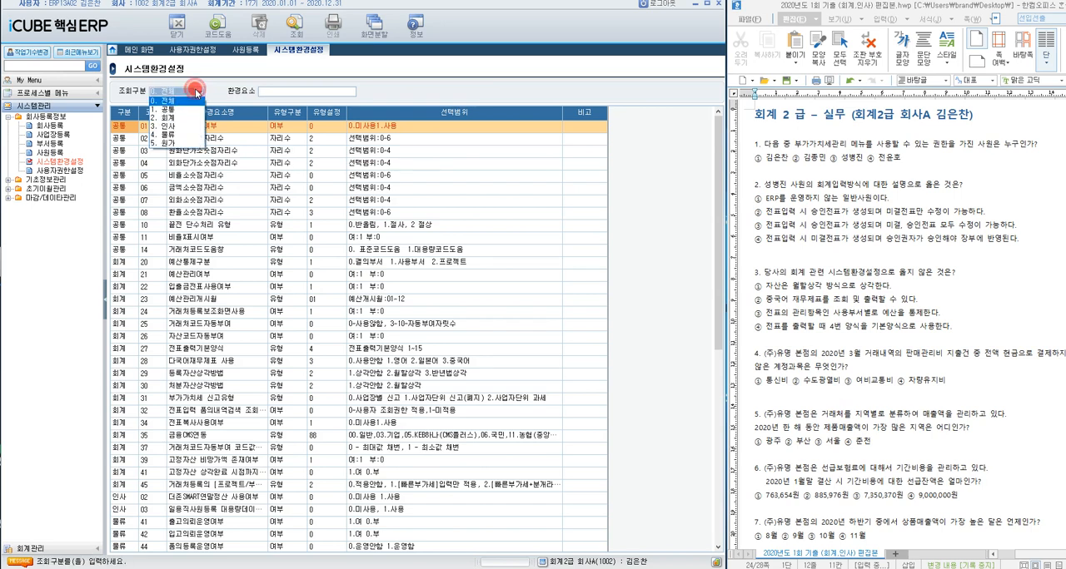
pyautogui.click(190, 123)
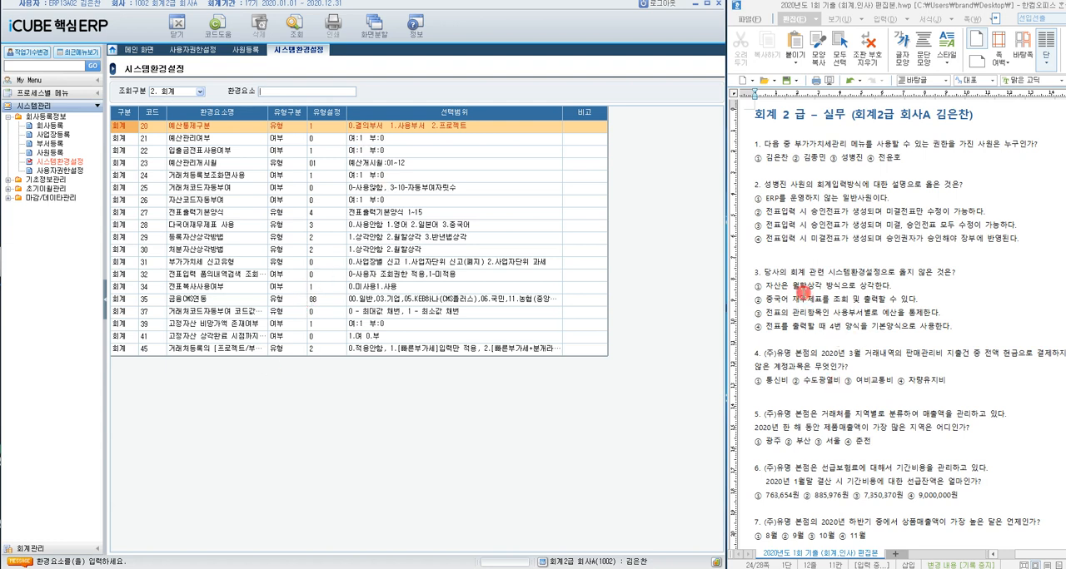
# Step: Check the 등록자산상각방법 and 다국어재무제표 사용 settings against answers ① and ② of question 3
pyautogui.click(232, 240)
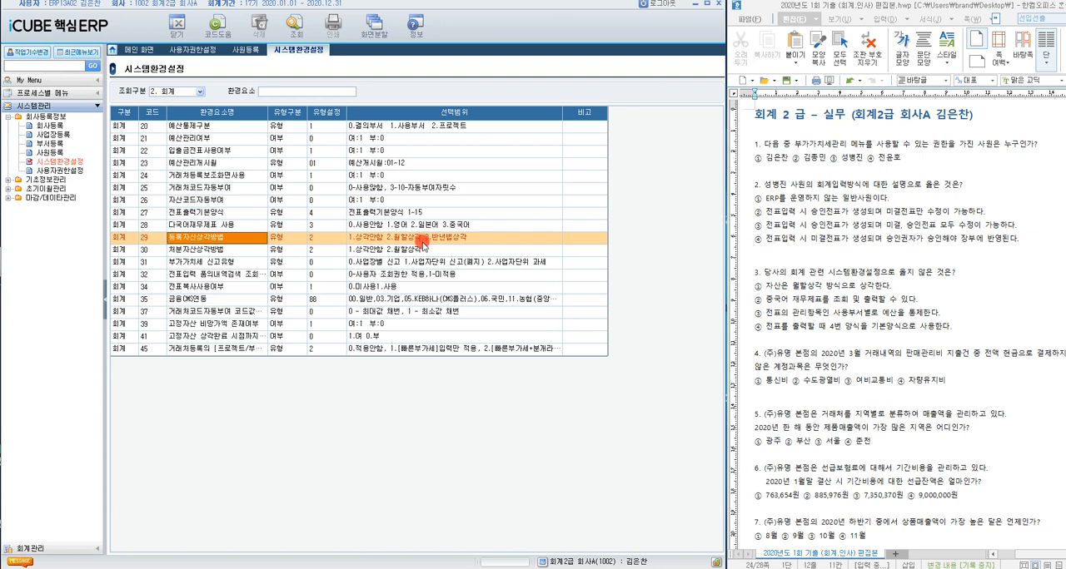
pyautogui.click(215, 227)
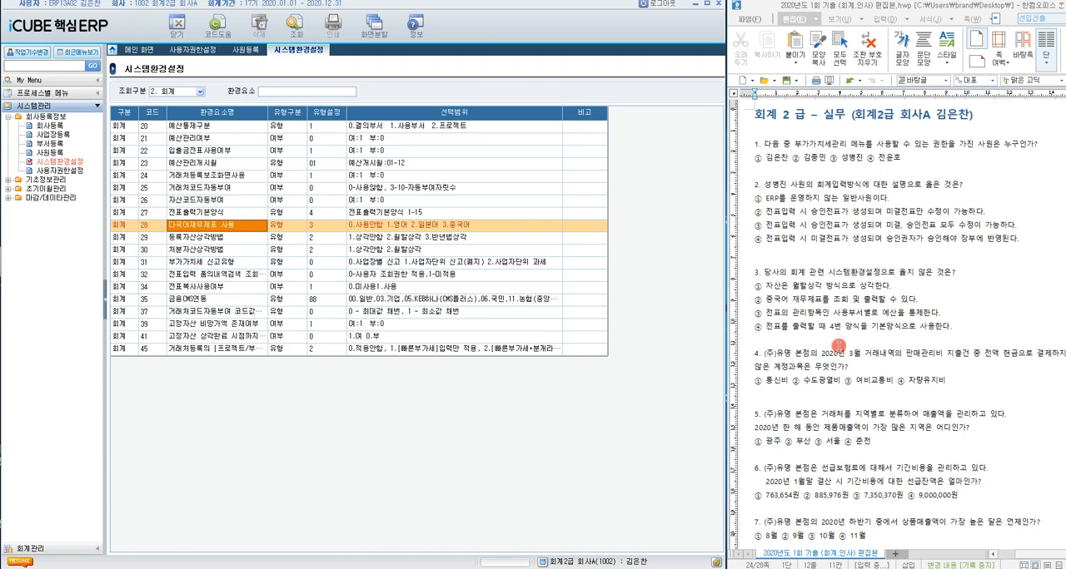
# Step: Check the 예산통제구분 and 예산관리여부 settings against answer ③ of question 3, highlighting that answer
pyautogui.click(212, 127)
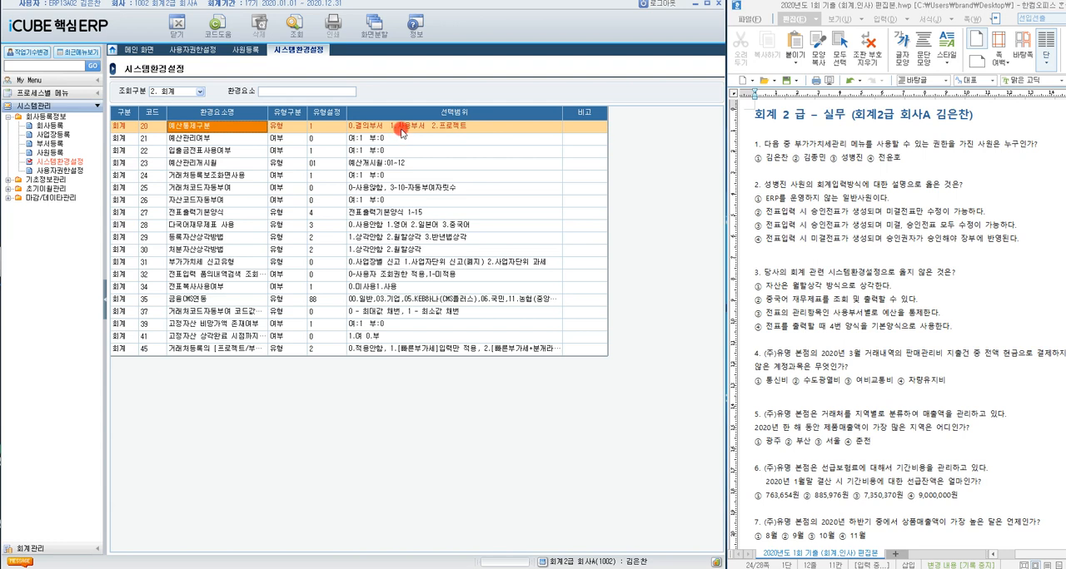
pyautogui.click(206, 141)
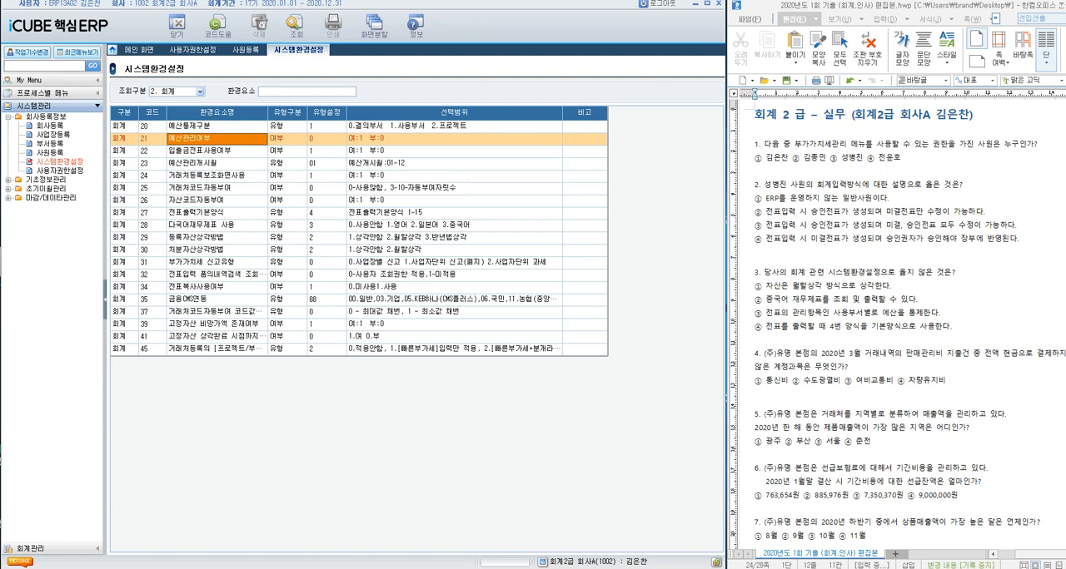
pyautogui.click(332, 141)
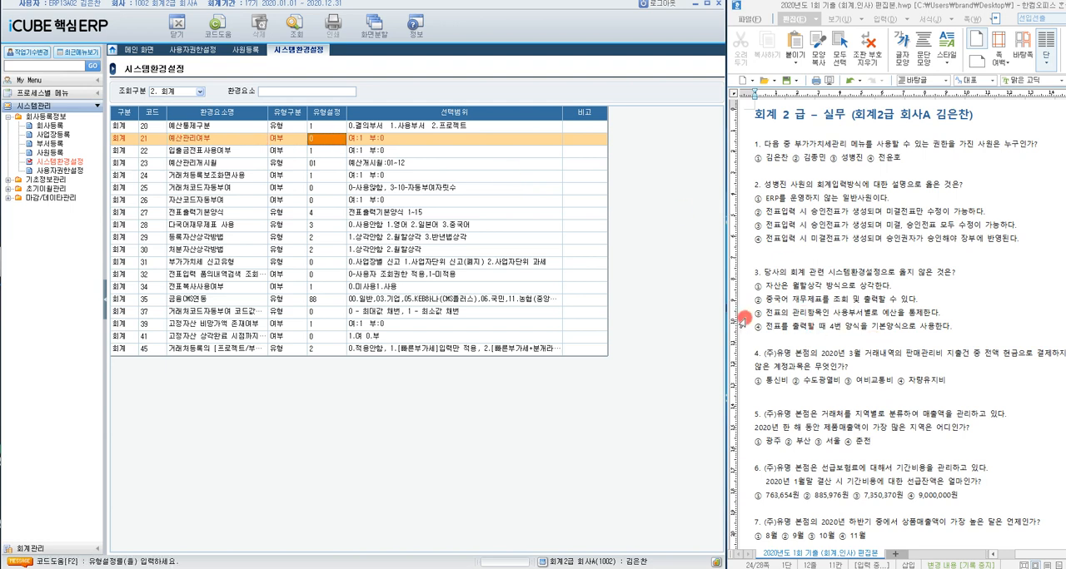
pyautogui.moveTo(743, 317); pyautogui.dragTo(952, 315)
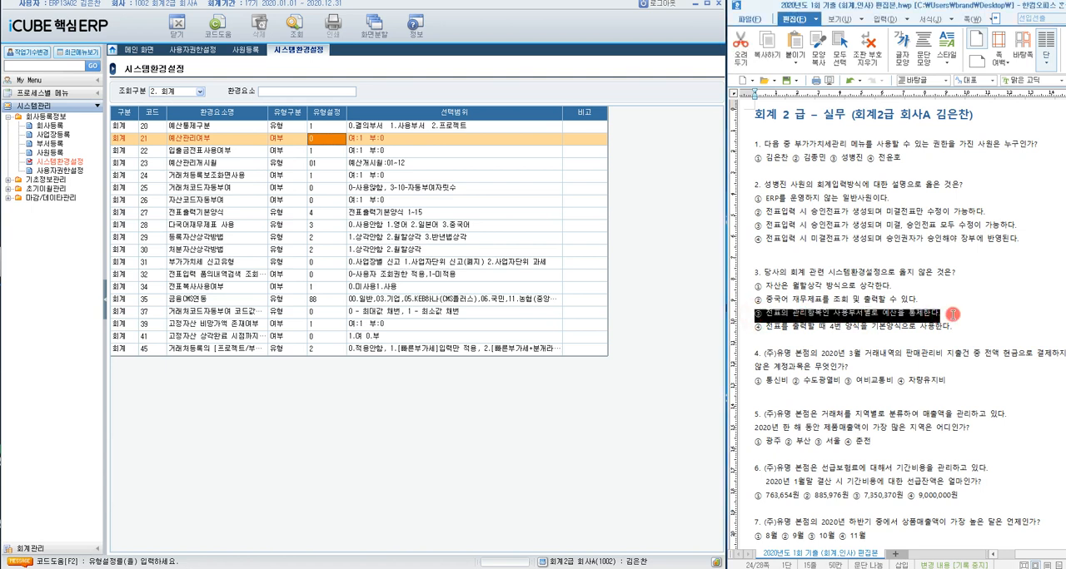
pyautogui.click(235, 138)
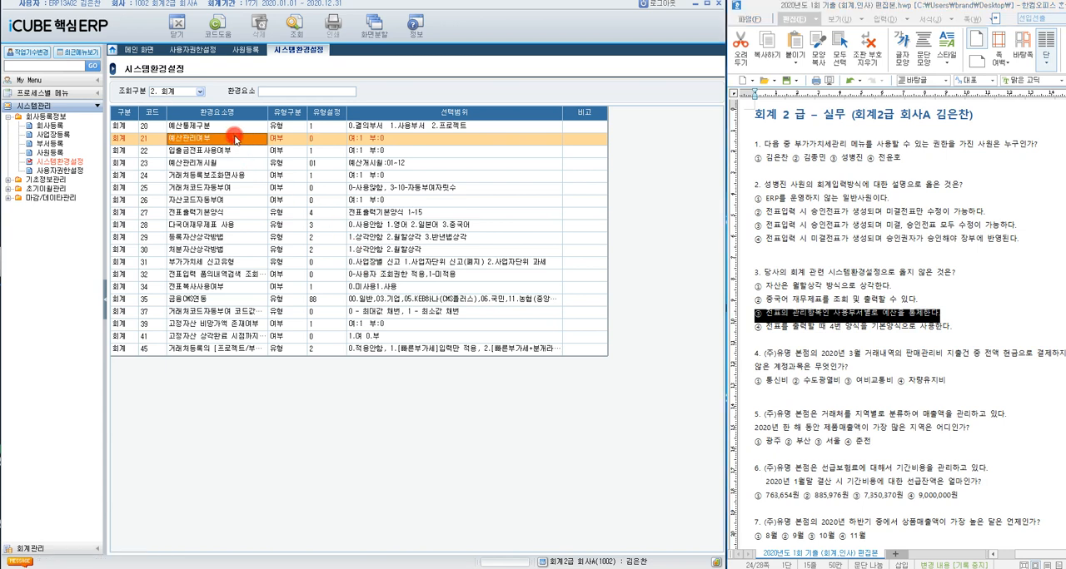
pyautogui.click(329, 141)
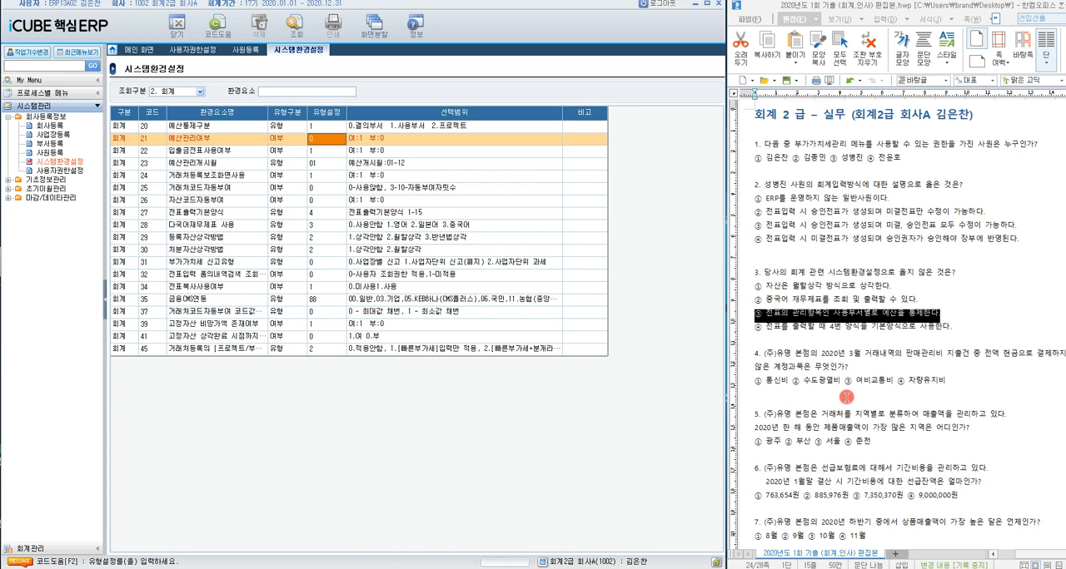
# Step: Check the 유형설정 value of 전표출력기본양식 against answer ④ of question 3
pyautogui.scroll(-1, 846, 397)
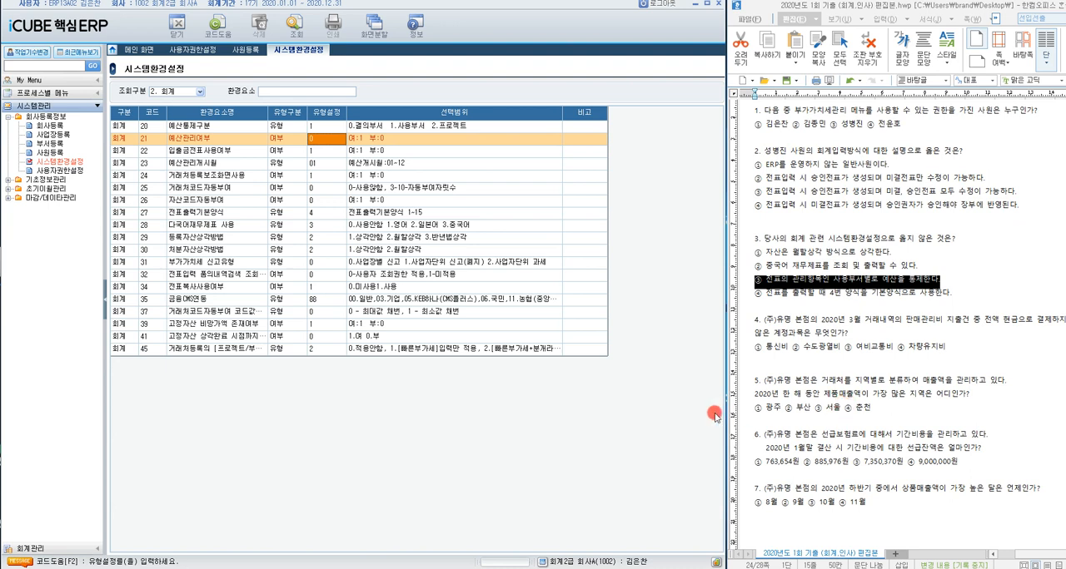
pyautogui.click(251, 214)
pyautogui.click(327, 213)
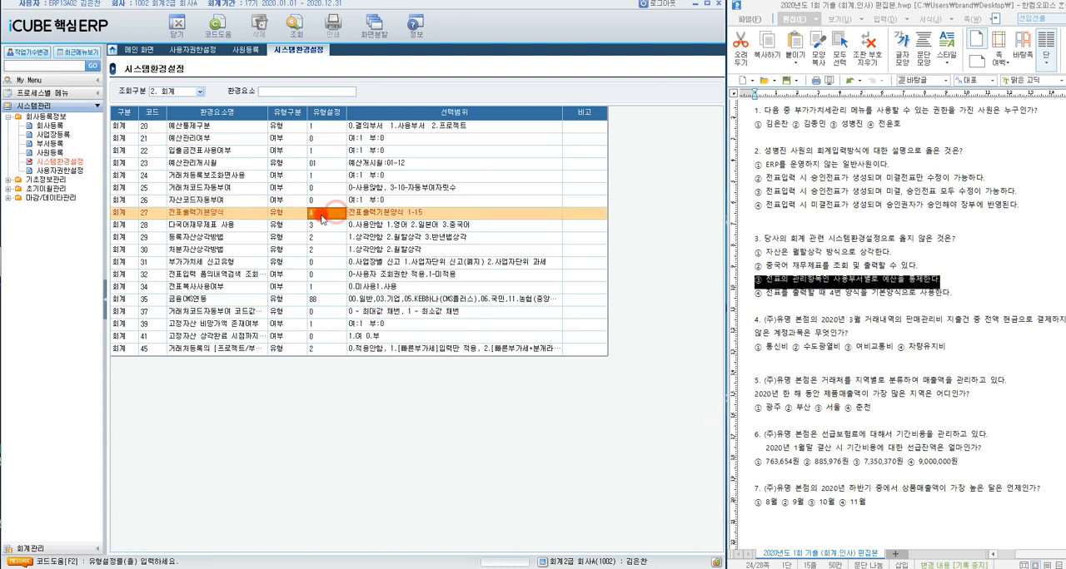
# Step: Open the 일월계표 screen from 전표/장부관리 in 회계관리 for question 4
pyautogui.click(891, 364)
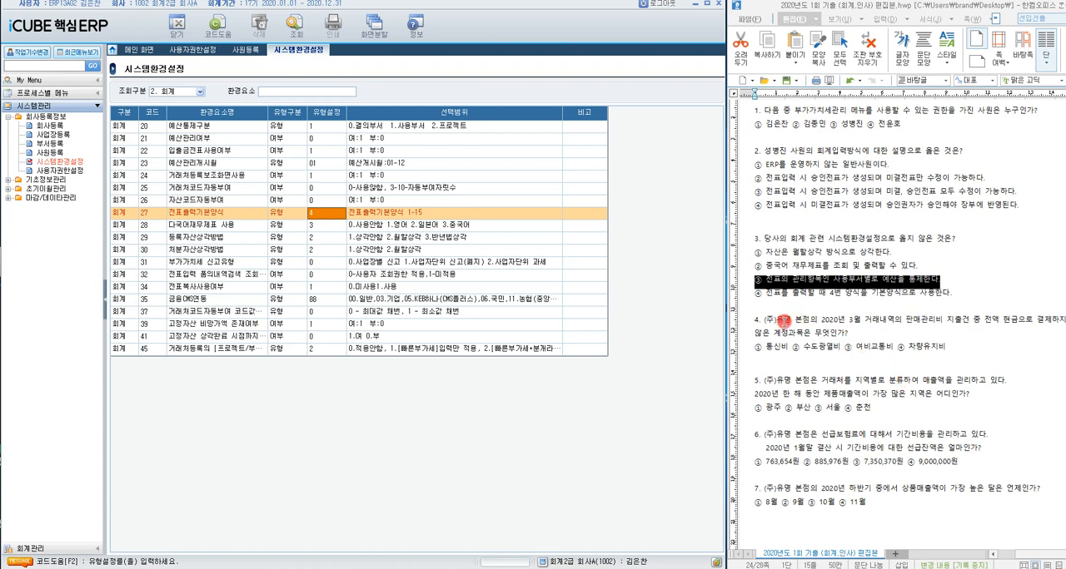
pyautogui.click(788, 314)
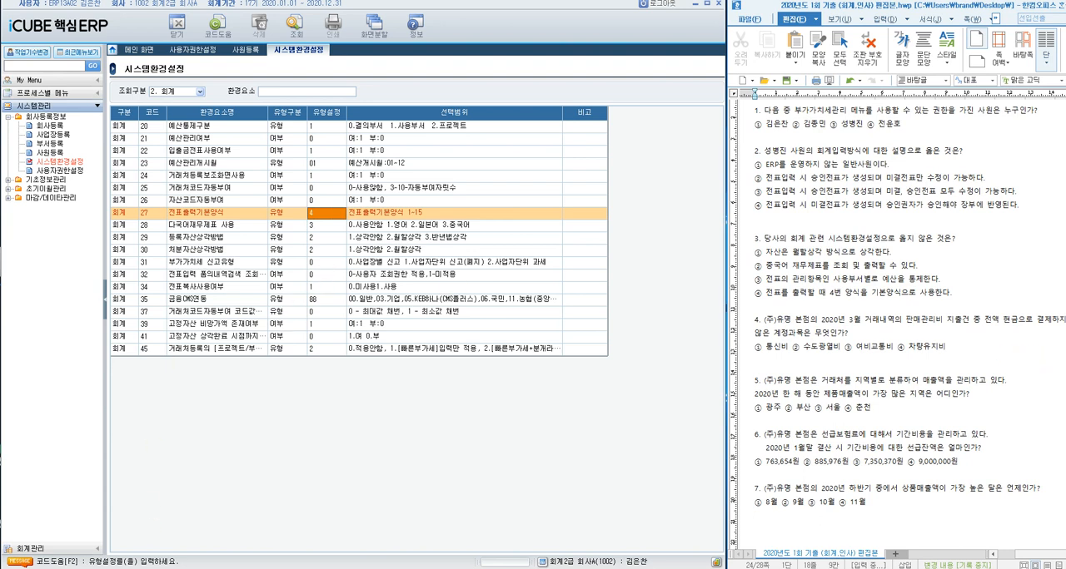
pyautogui.click(83, 551)
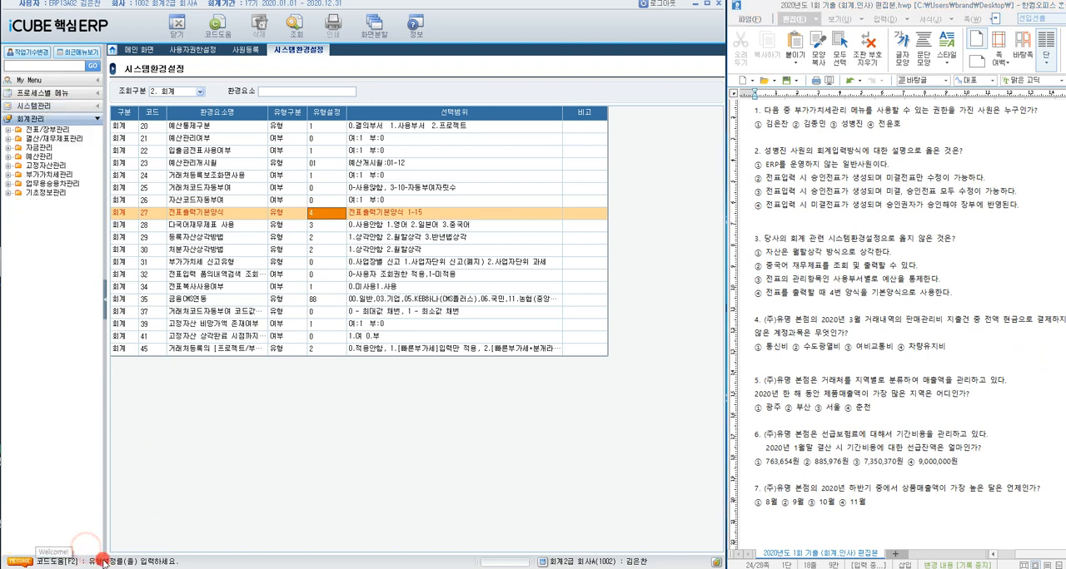
pyautogui.click(8, 130)
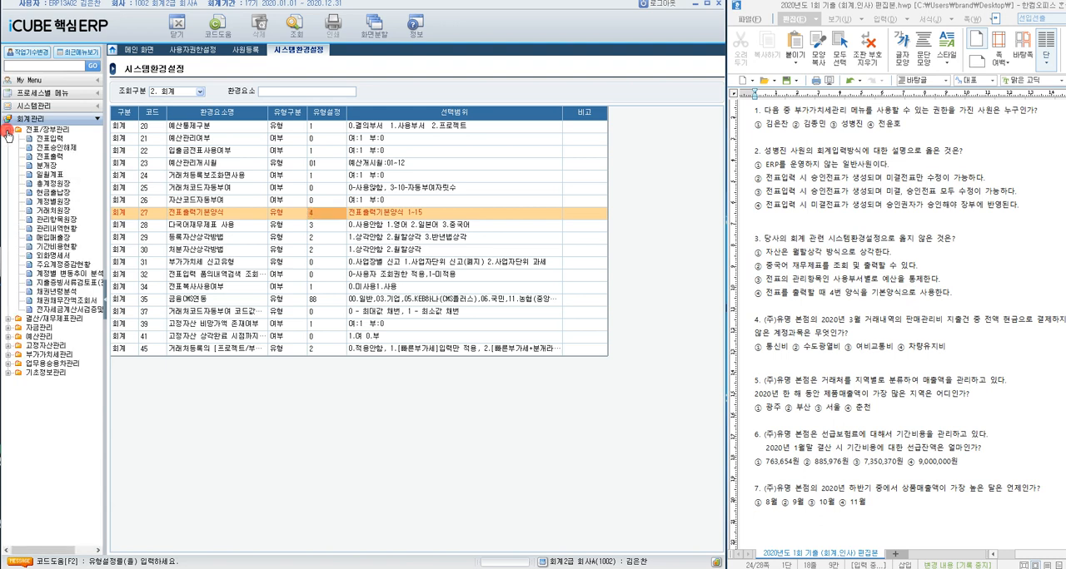
pyautogui.click(48, 173)
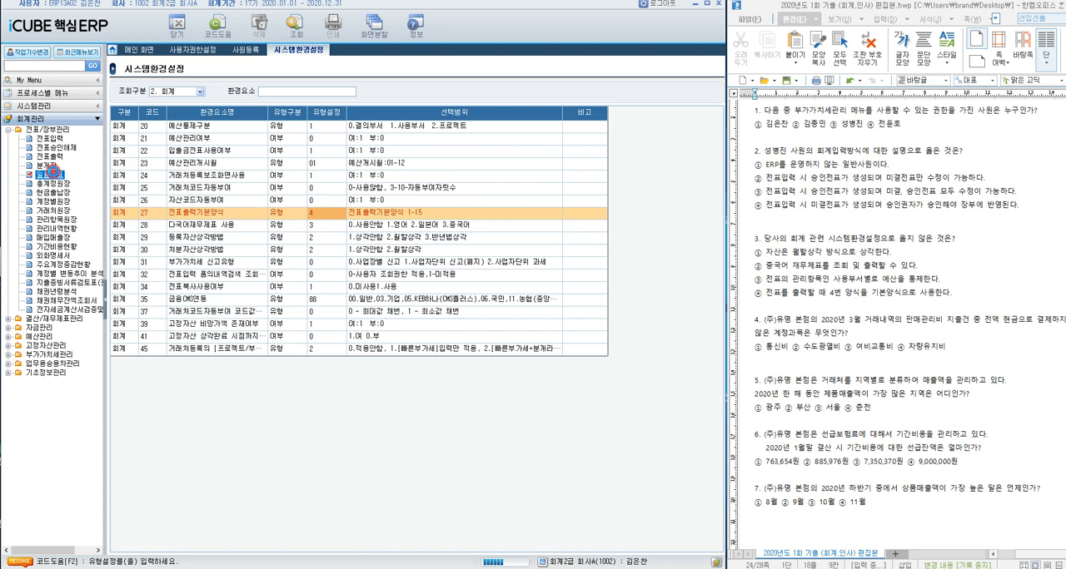
pyautogui.doubleClick(34, 175)
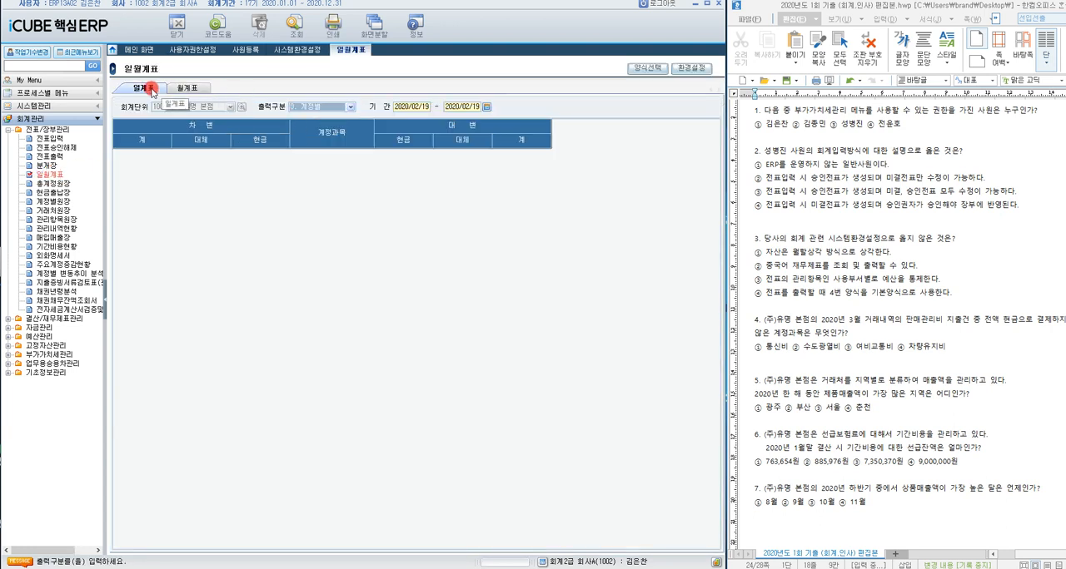
# Step: Query the 월계표 for the period 2020/03 to 2020/03
pyautogui.click(196, 89)
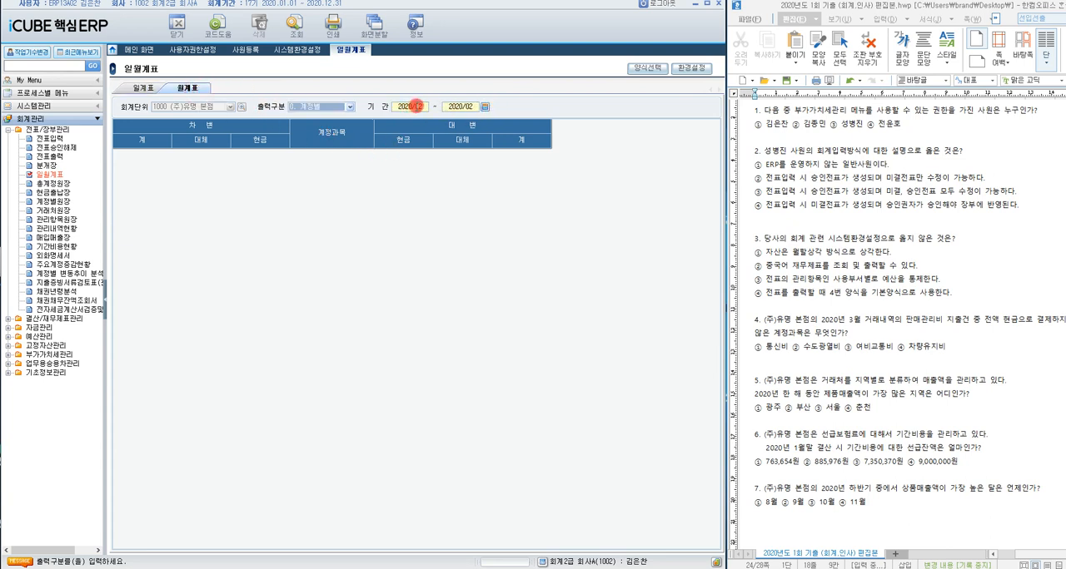
pyautogui.click(416, 107)
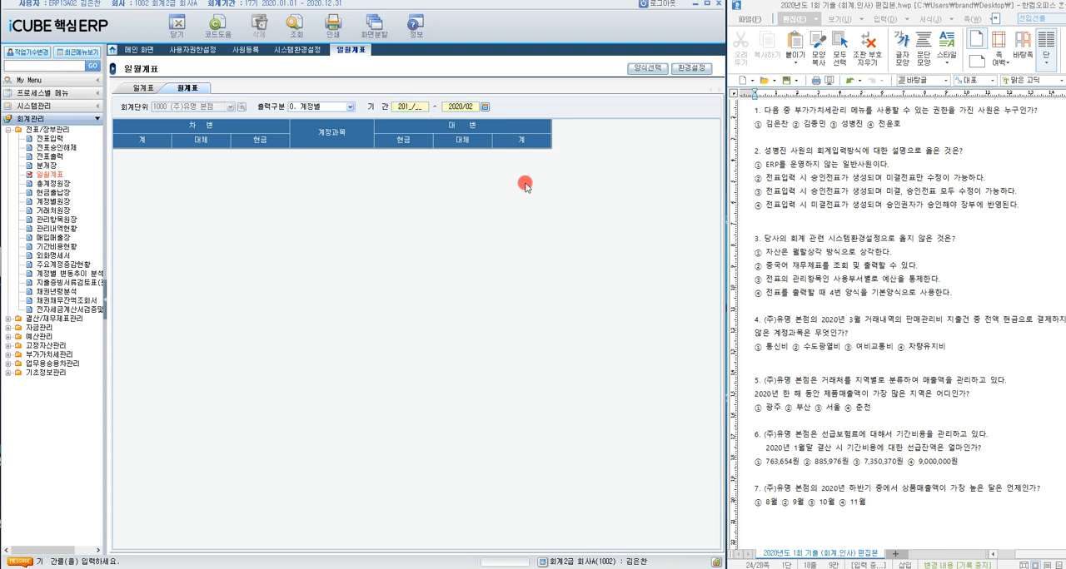
pyautogui.write('202003201')
pyautogui.write('003')
pyautogui.press('Return')
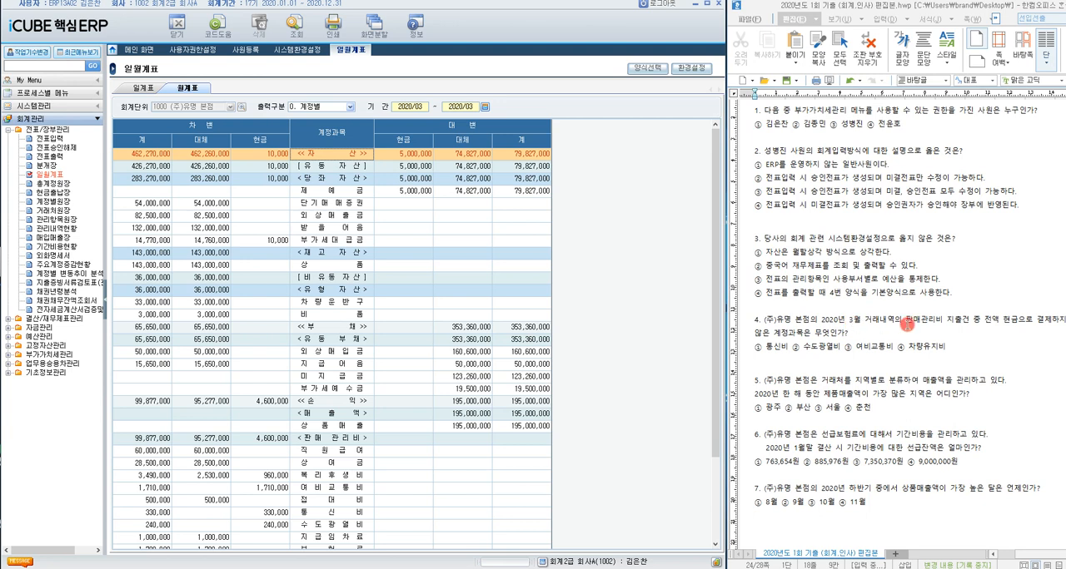
# Step: Highlight the 판매관리비 지출건 condition in question 4 and locate the 판매관리비 section of the 월계표
pyautogui.moveTo(906, 322); pyautogui.dragTo(996, 323)
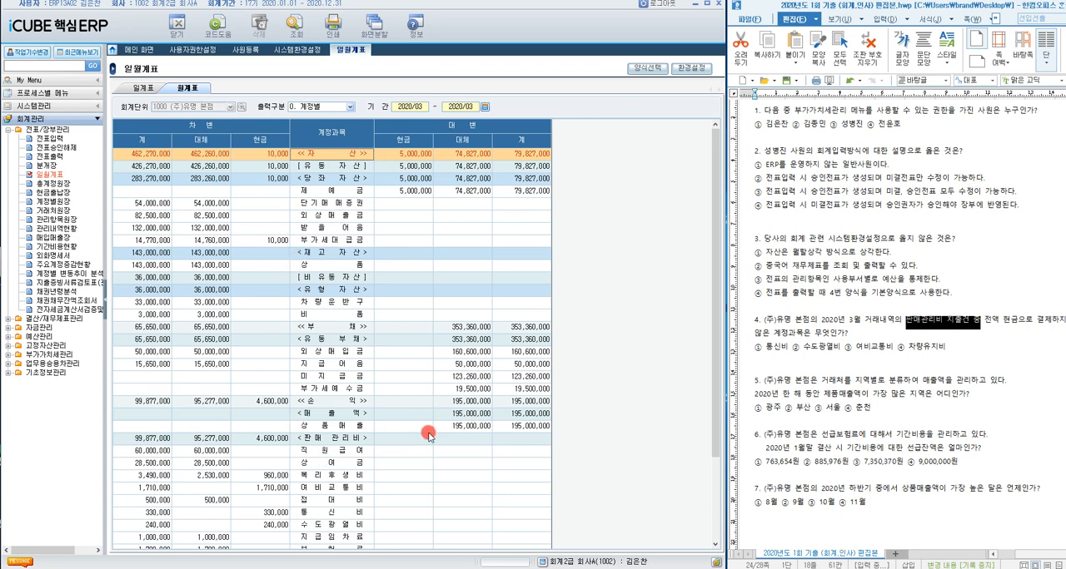
pyautogui.click(269, 440)
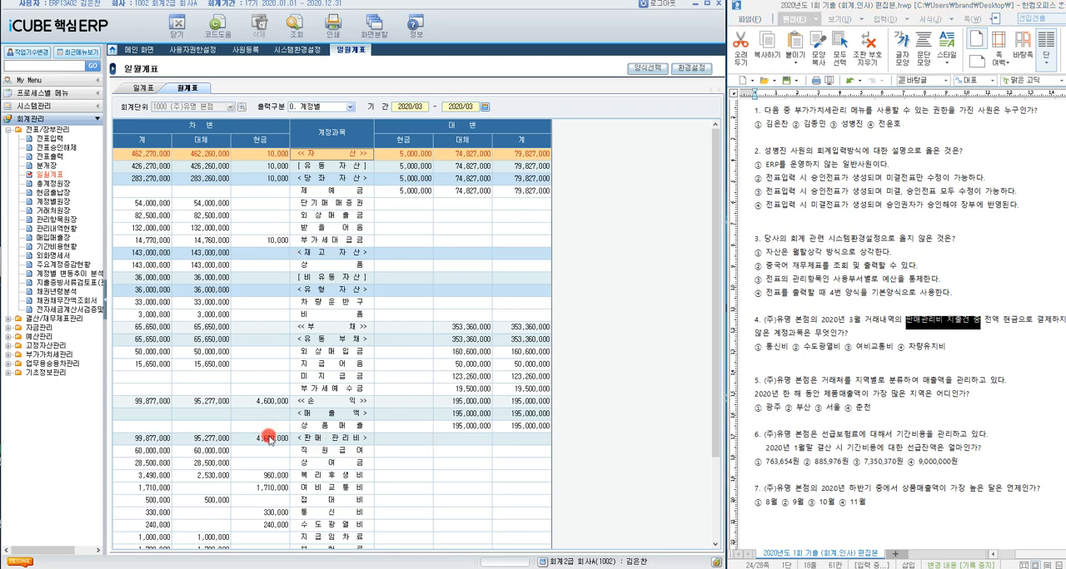
pyautogui.scroll(-4, 283, 440)
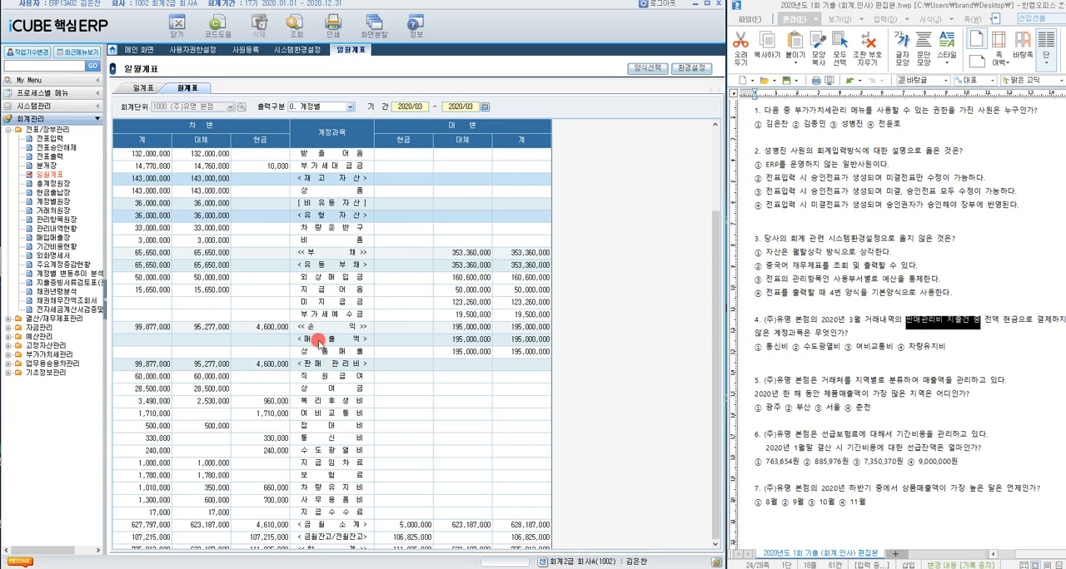
pyautogui.click(304, 363)
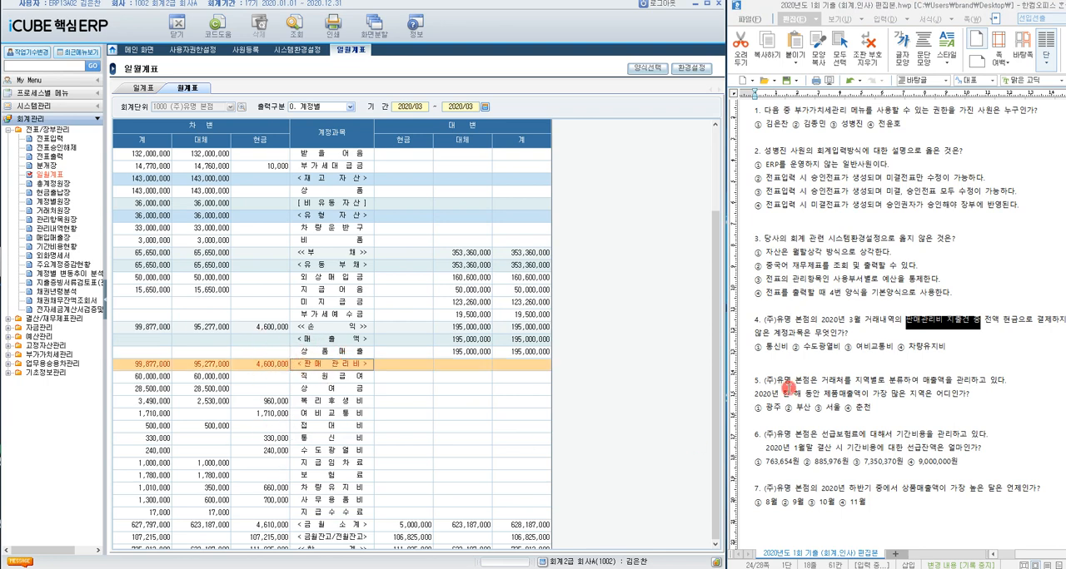
pyautogui.scroll(-1, 386, 378)
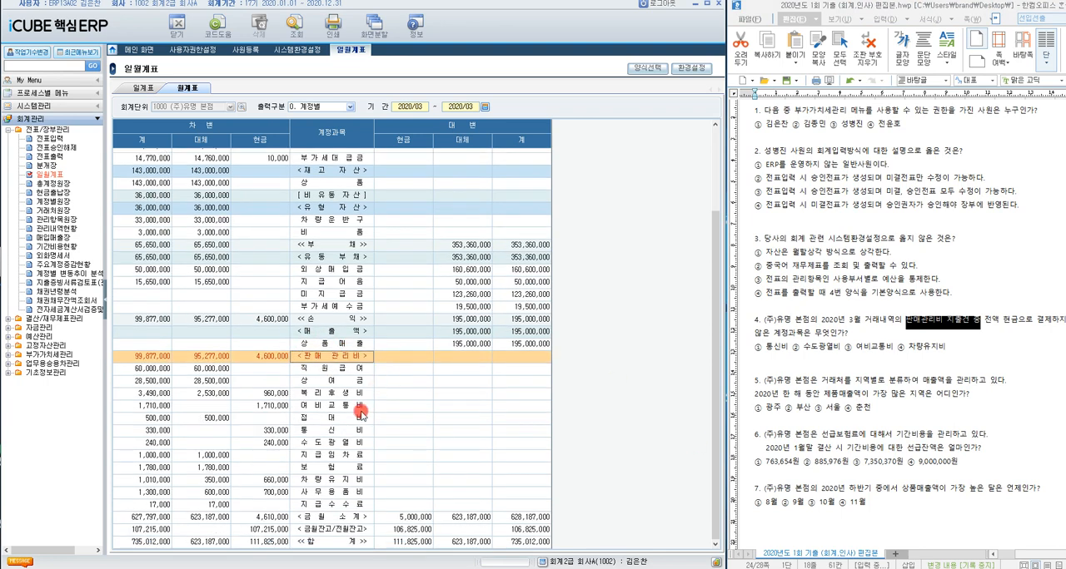
# Step: Check the 차변 현금 amounts of 통신비 and 수도광열비 against answers ① and ② of question 4
pyautogui.click(341, 431)
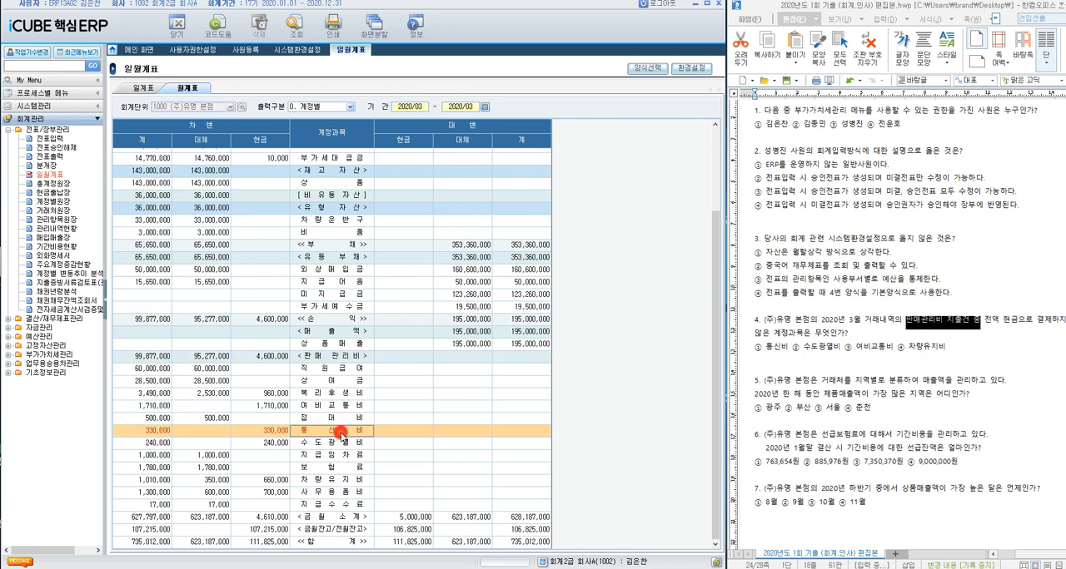
pyautogui.click(284, 431)
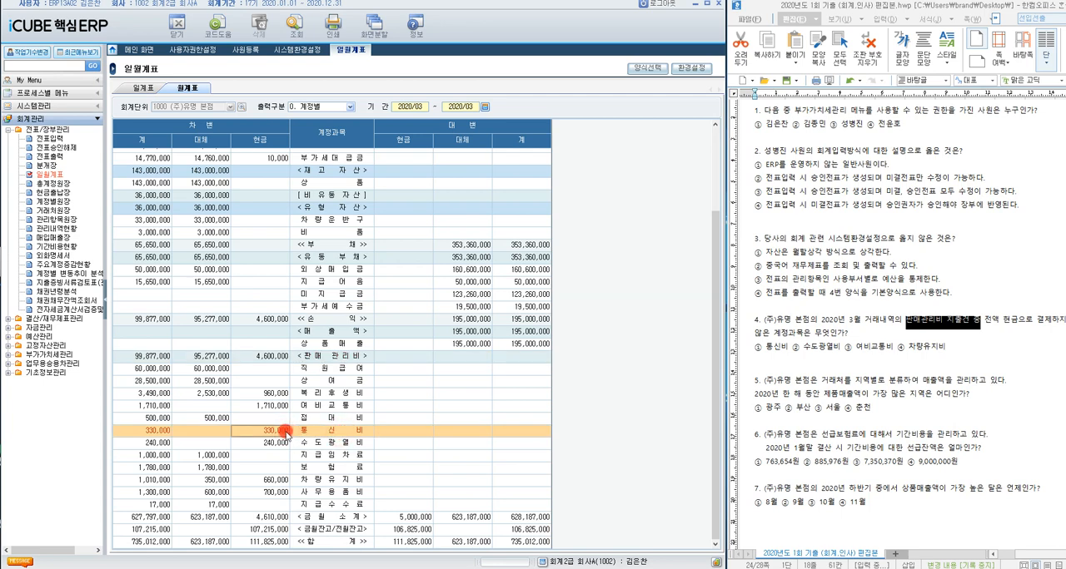
pyautogui.click(285, 443)
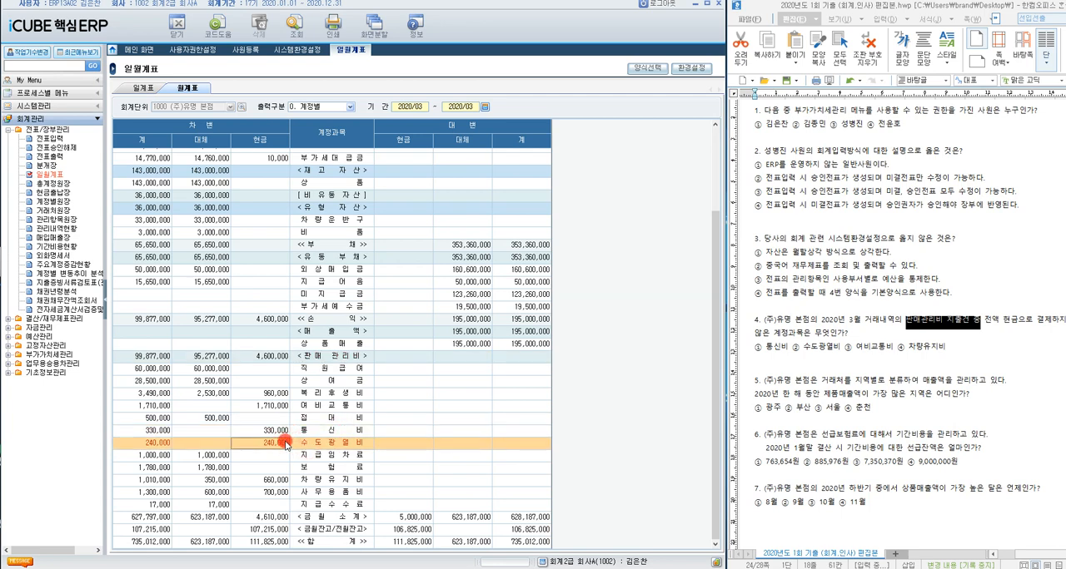
# Step: Check the 현금 and 대체 amounts of 여비교통비 and 차량유지비 for question 4, highlighting answer ④
pyautogui.click(337, 406)
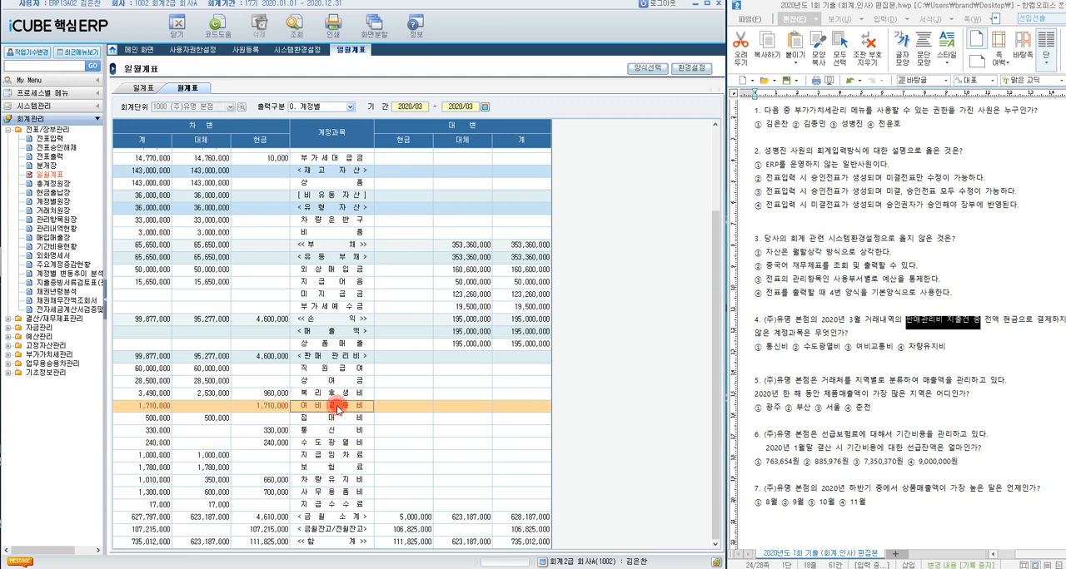
pyautogui.click(259, 406)
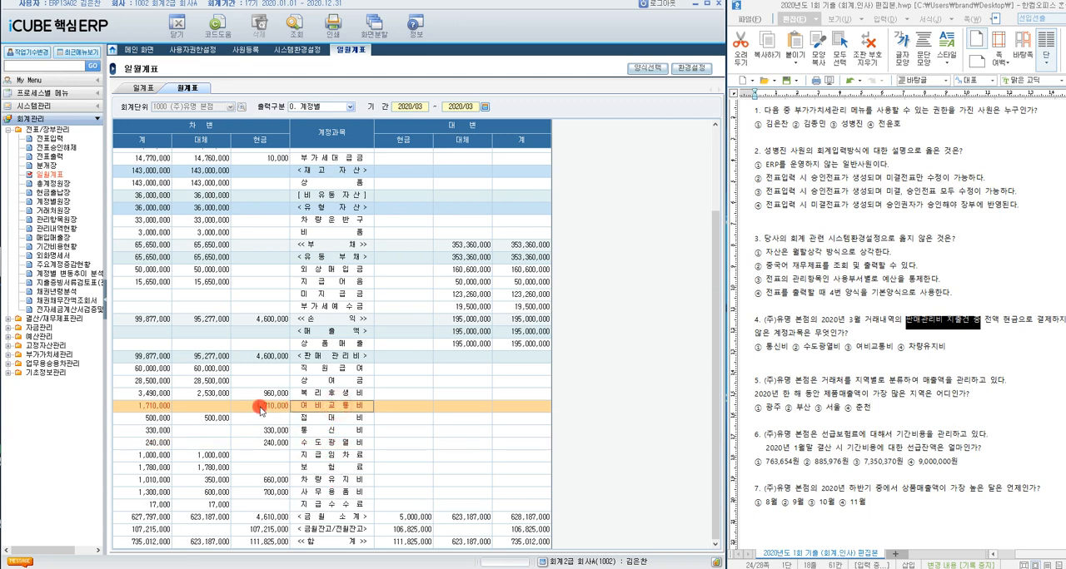
pyautogui.click(219, 406)
pyautogui.click(325, 480)
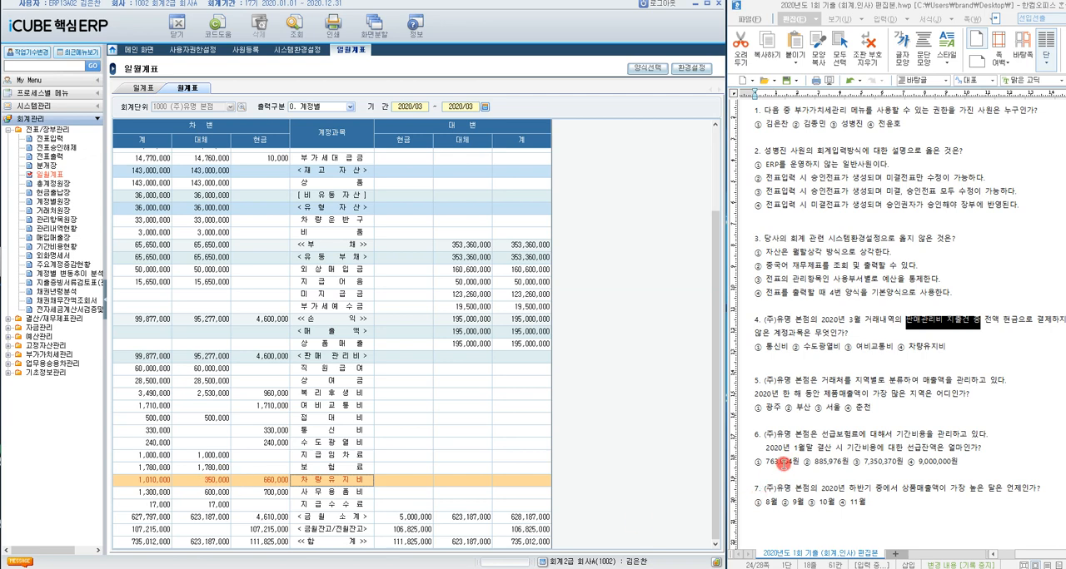
pyautogui.moveTo(897, 349); pyautogui.dragTo(961, 350)
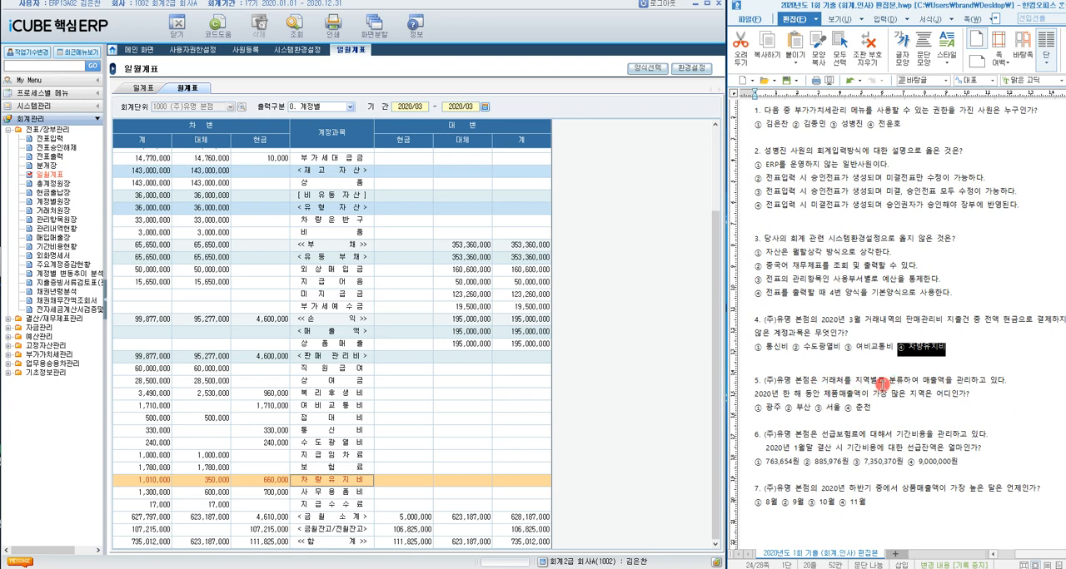
# Step: Open the 거래처원장 screen for question 5 and set the 계정과목 range to 40400 제품매출 at both ends
pyautogui.click(783, 395)
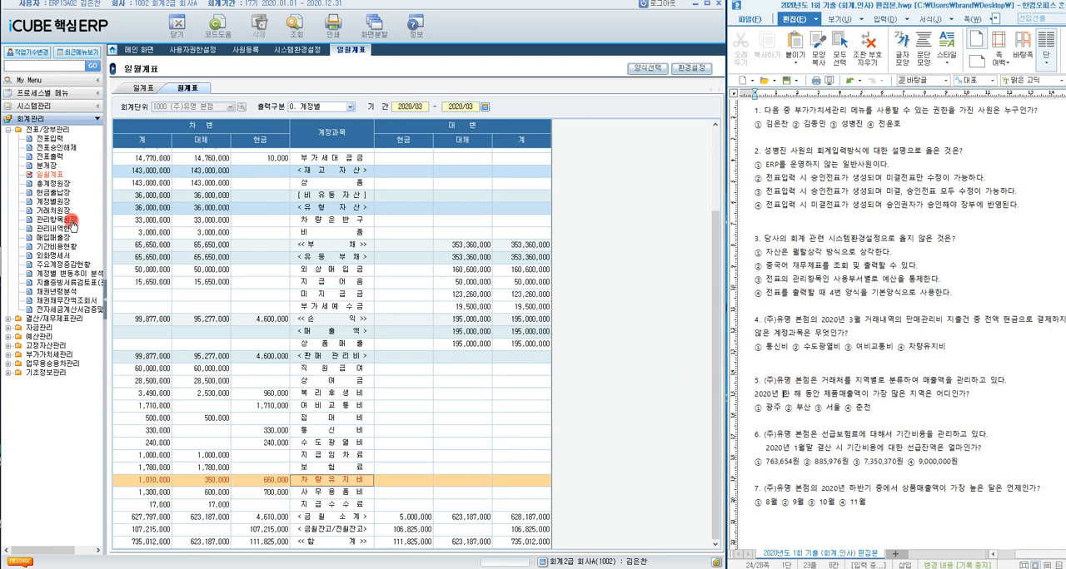
pyautogui.click(55, 211)
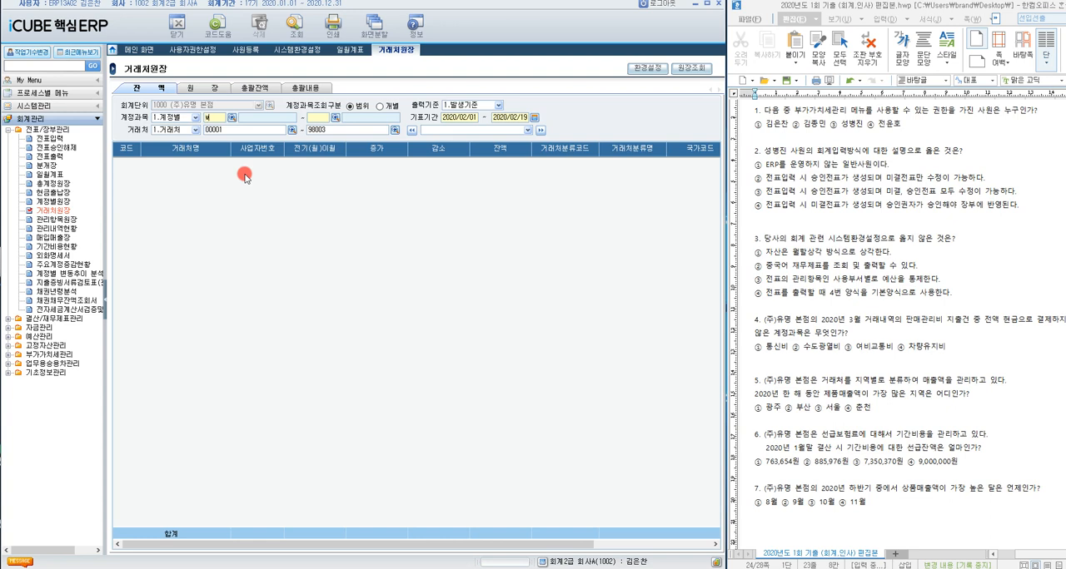
pyautogui.write('pvna')
pyautogui.click(244, 174)
pyautogui.doubleClick(365, 281)
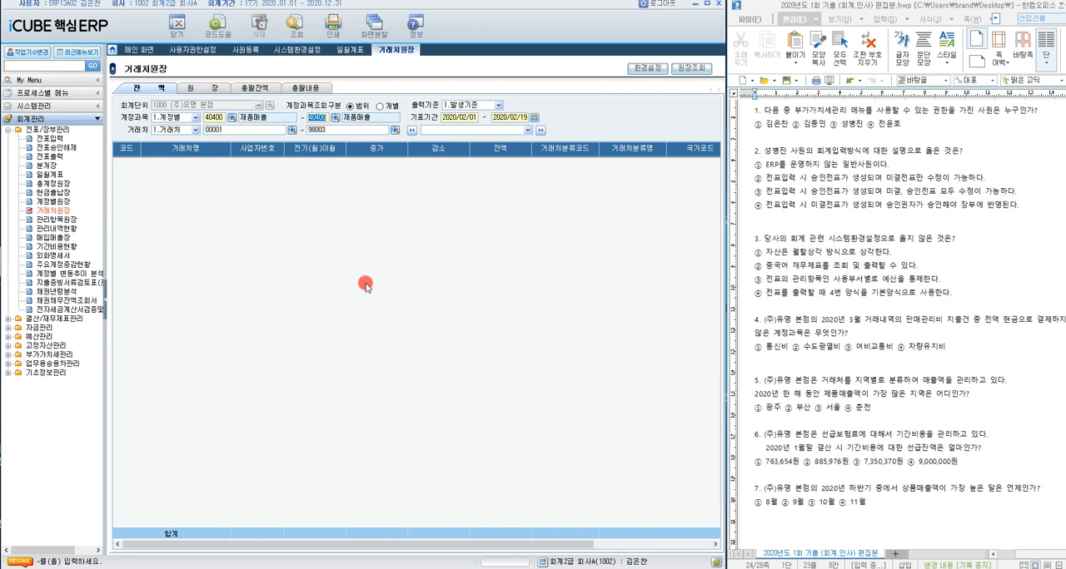
pyautogui.press('Return')
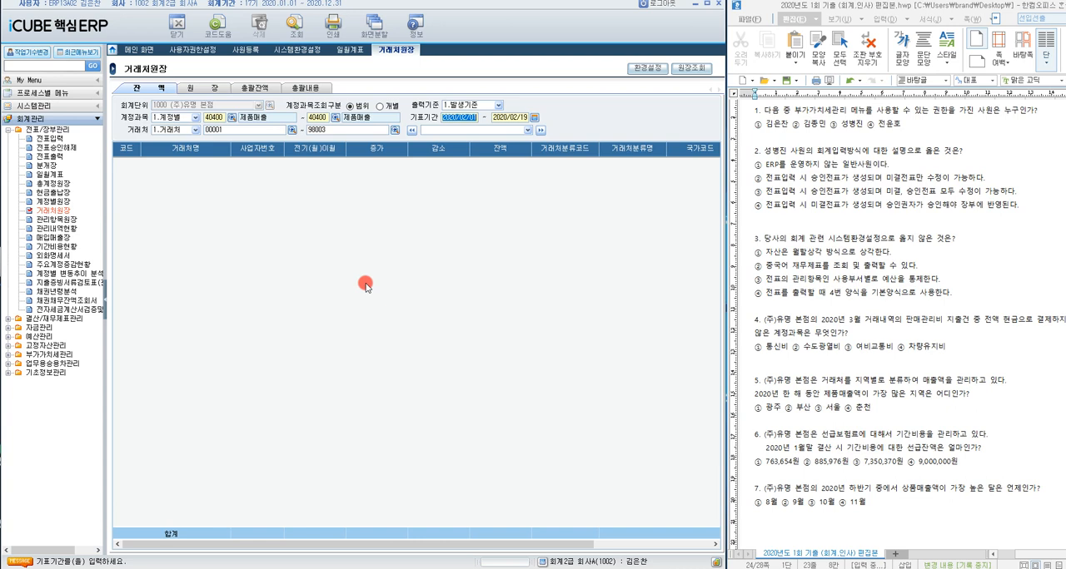
# Step: Set the 기표기간 to 2020/01/01 through 2020/12/31
pyautogui.write('2')
pyautogui.write('020/01/01')
pyautogui.press('Return')
pyautogui.write('20')
pyautogui.write('20/12/31')
pyautogui.press('Return')
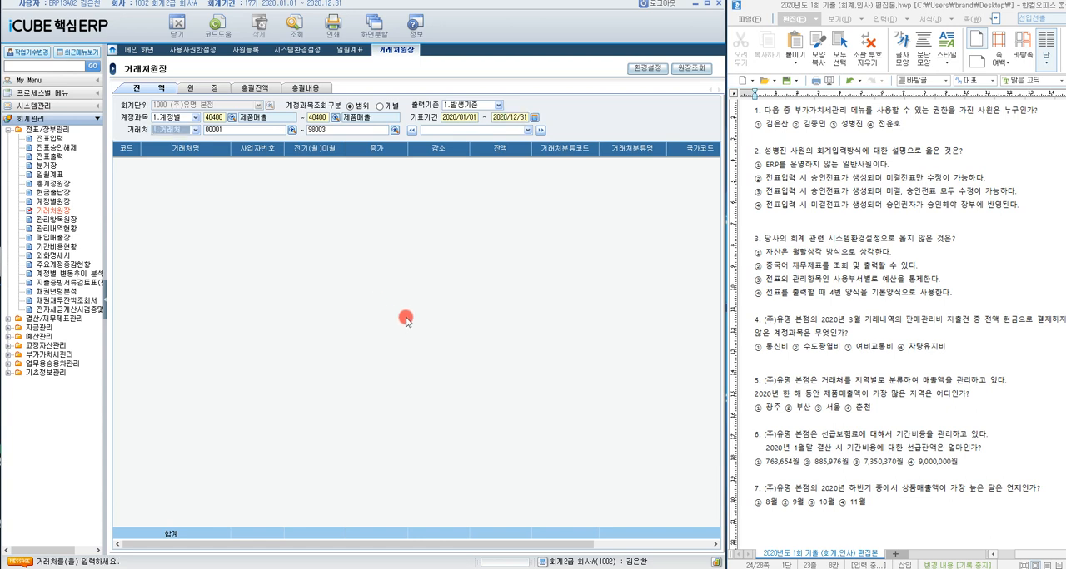
pyautogui.click(534, 118)
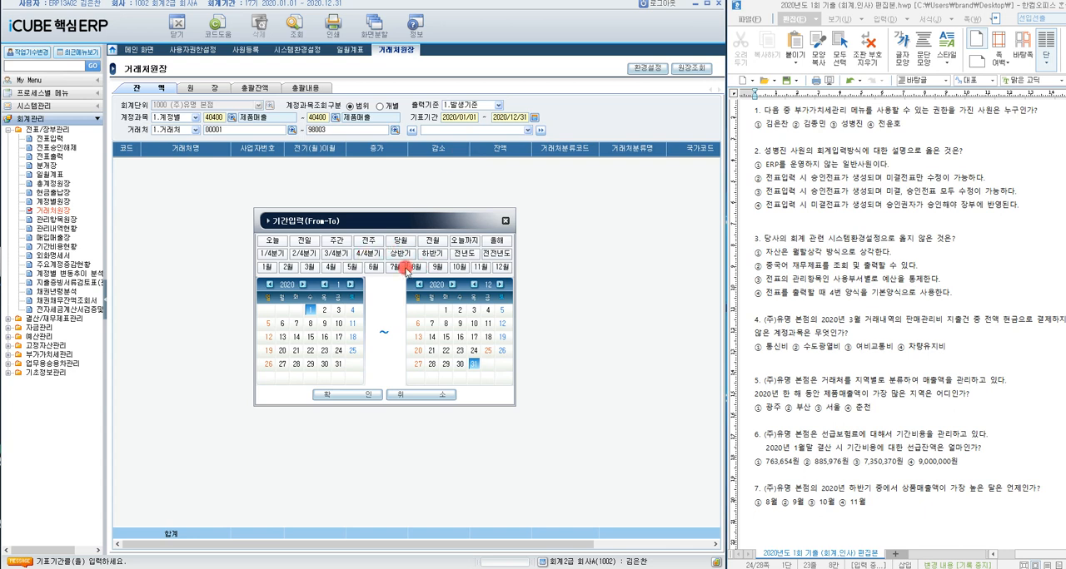
pyautogui.click(354, 394)
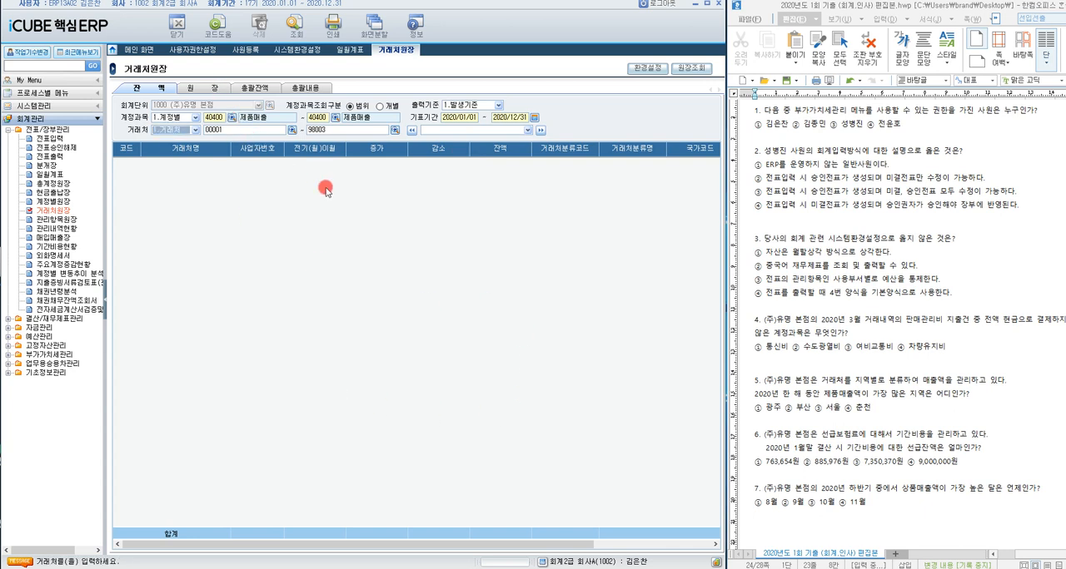
# Step: Set 거래처 to 2.거래처분류 with the range 1000 춘천 to 4000 부산 and query the 잔액
pyautogui.click(197, 130)
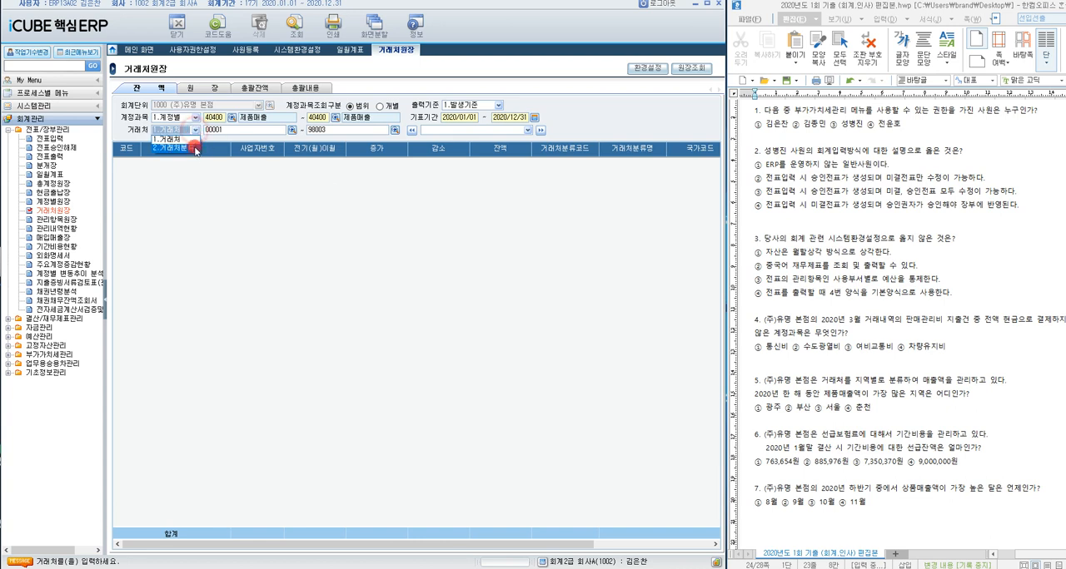
pyautogui.click(188, 146)
pyautogui.click(292, 131)
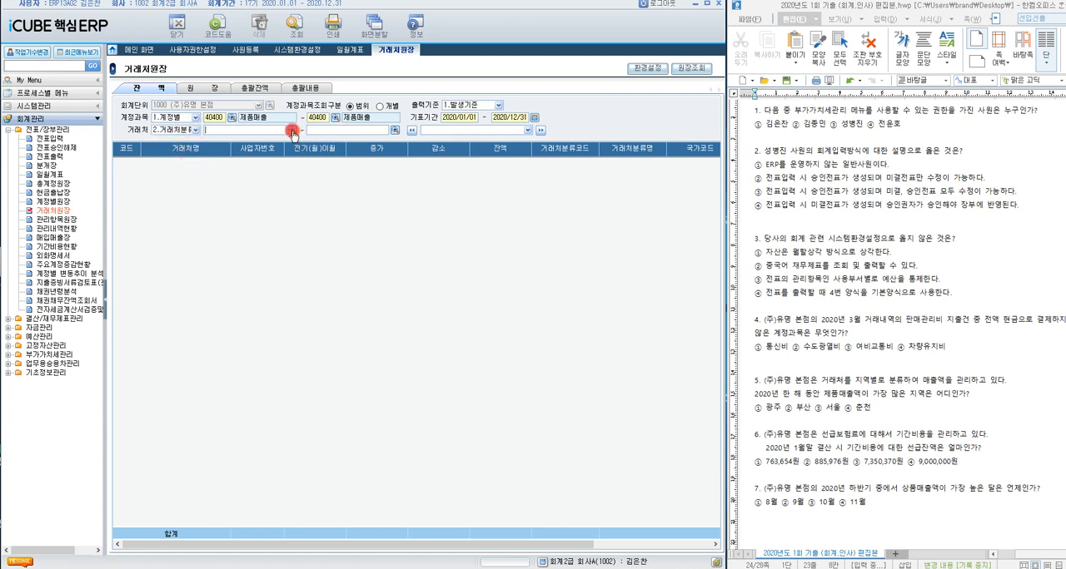
pyautogui.doubleClick(358, 280)
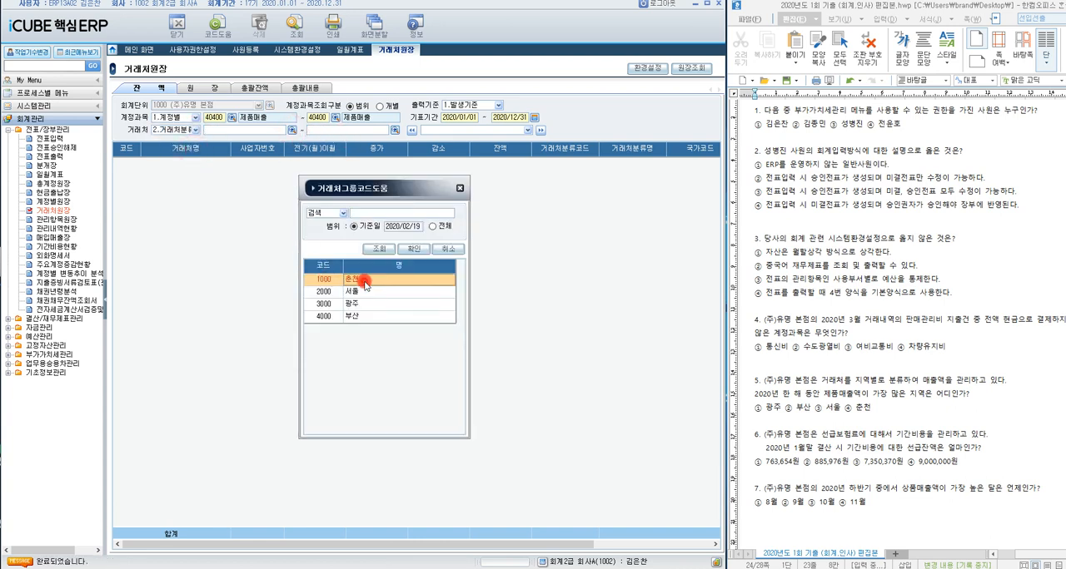
pyautogui.click(395, 130)
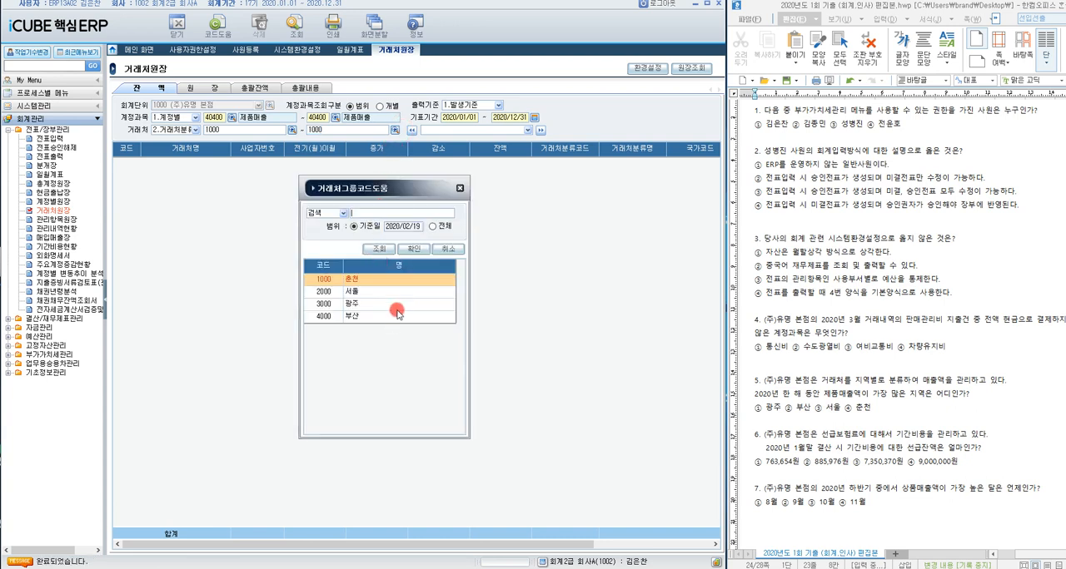
pyautogui.doubleClick(392, 318)
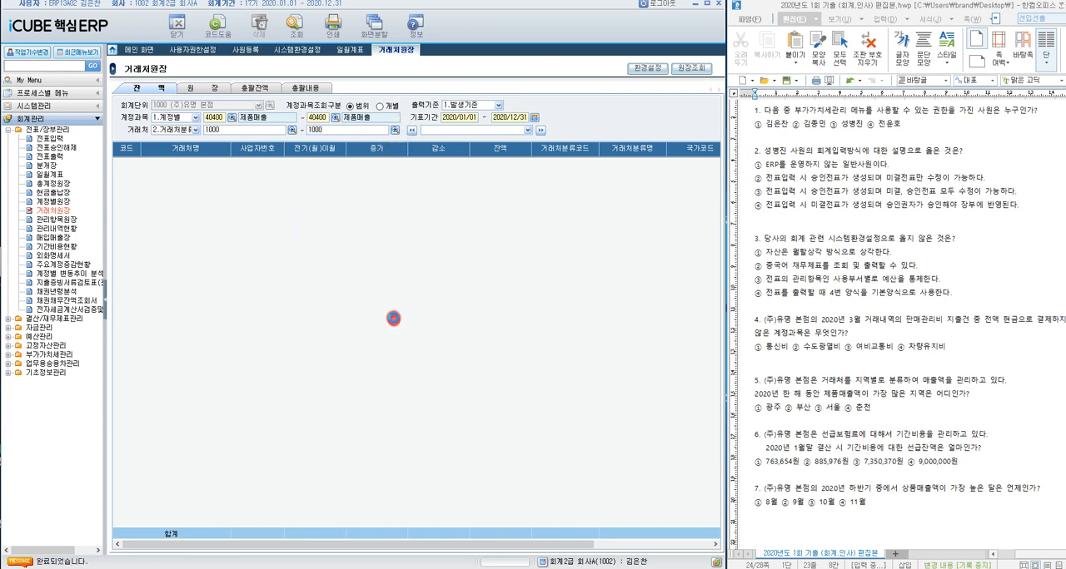
pyautogui.click(304, 243)
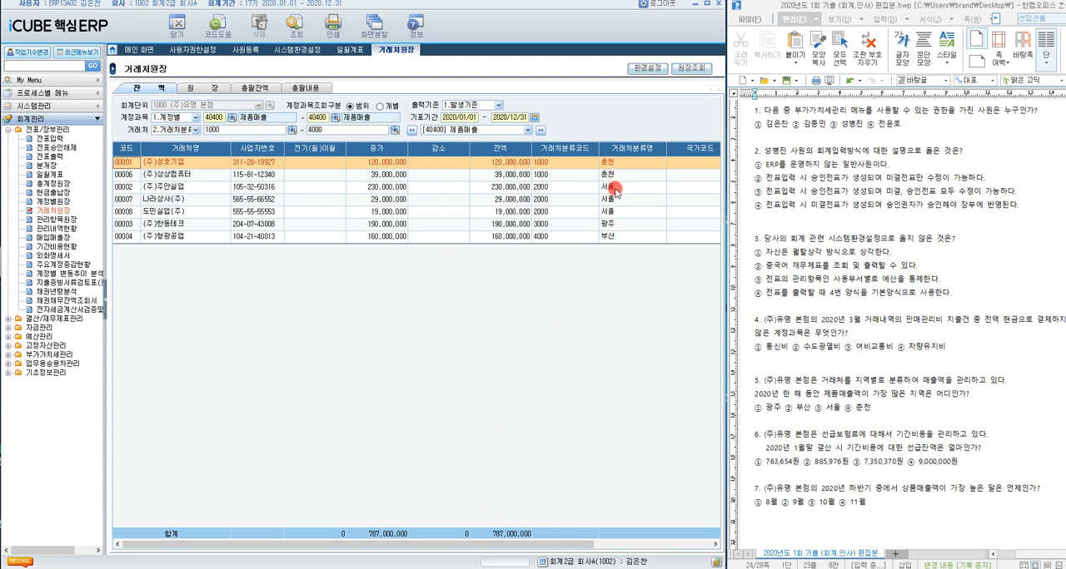
# Step: Add up the 춘천 sales for question 5 in the calculator as 120000000 + 39000000
pyautogui.click(509, 174)
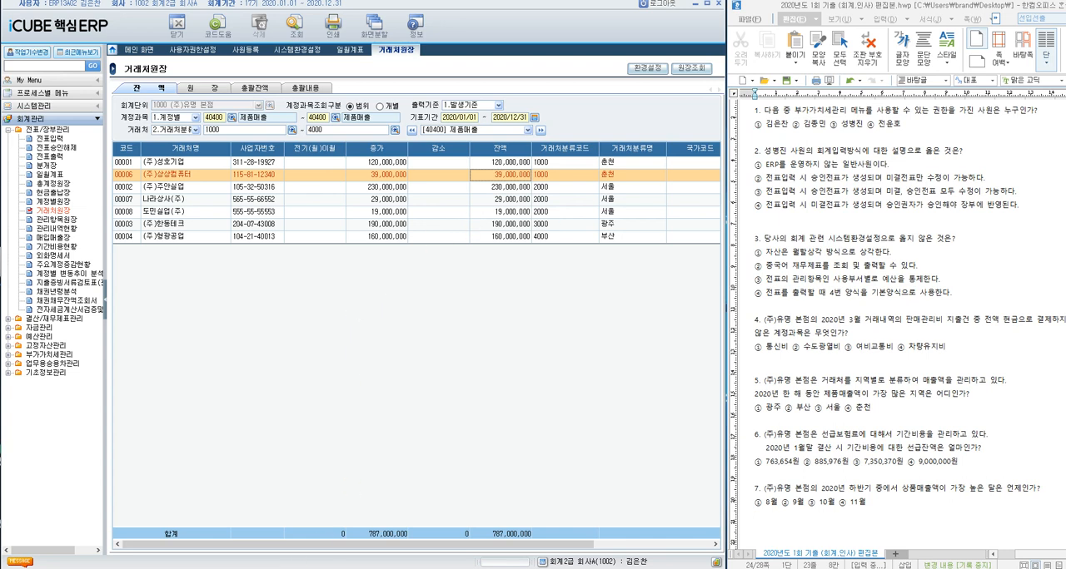
pyautogui.moveTo(725, 176); pyautogui.dragTo(416, 269)
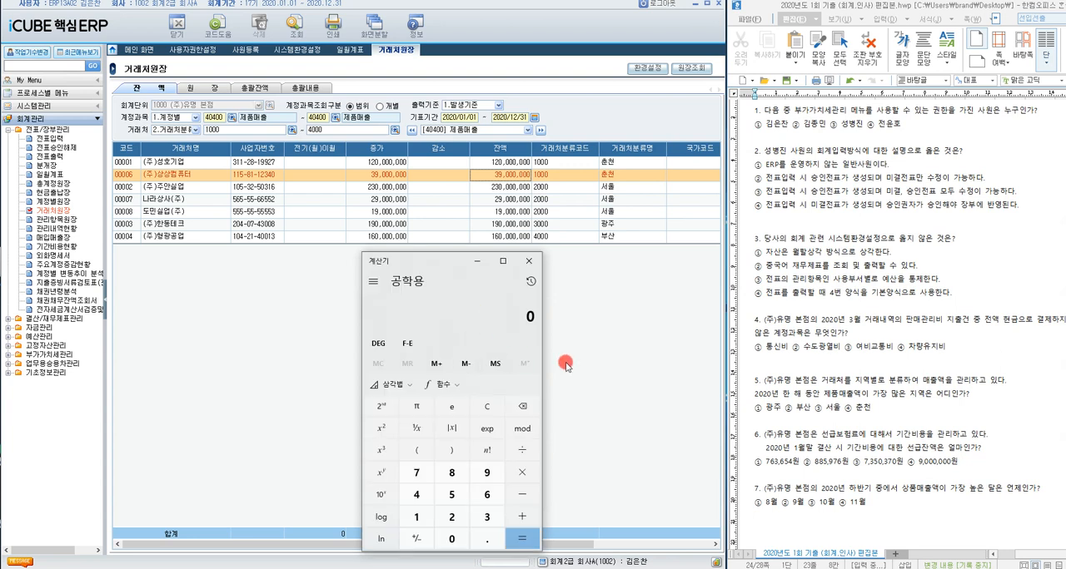
pyautogui.write('1200000')
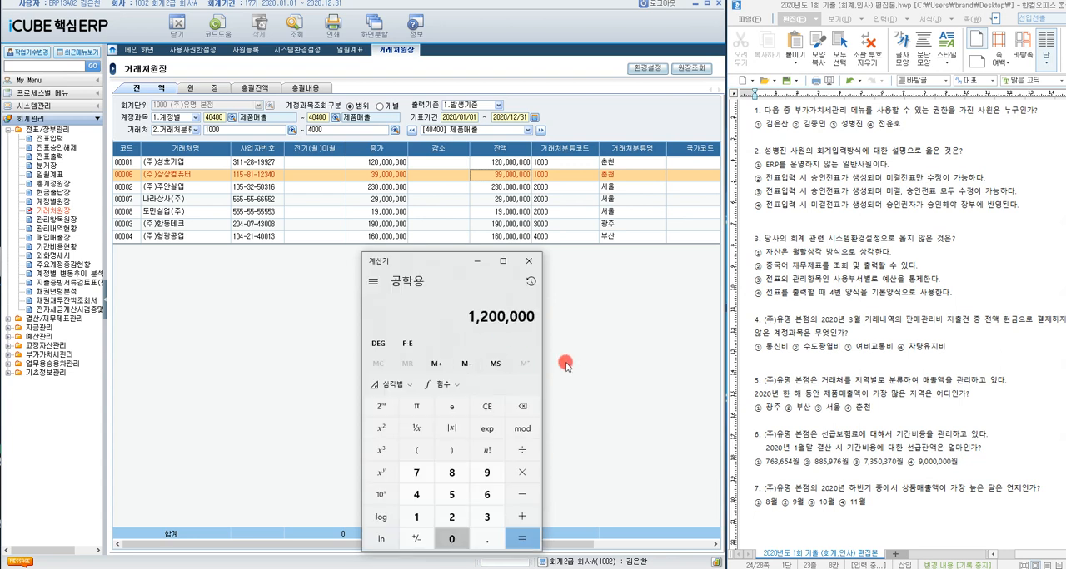
pyautogui.write('0')
pyautogui.write('0 + 39')
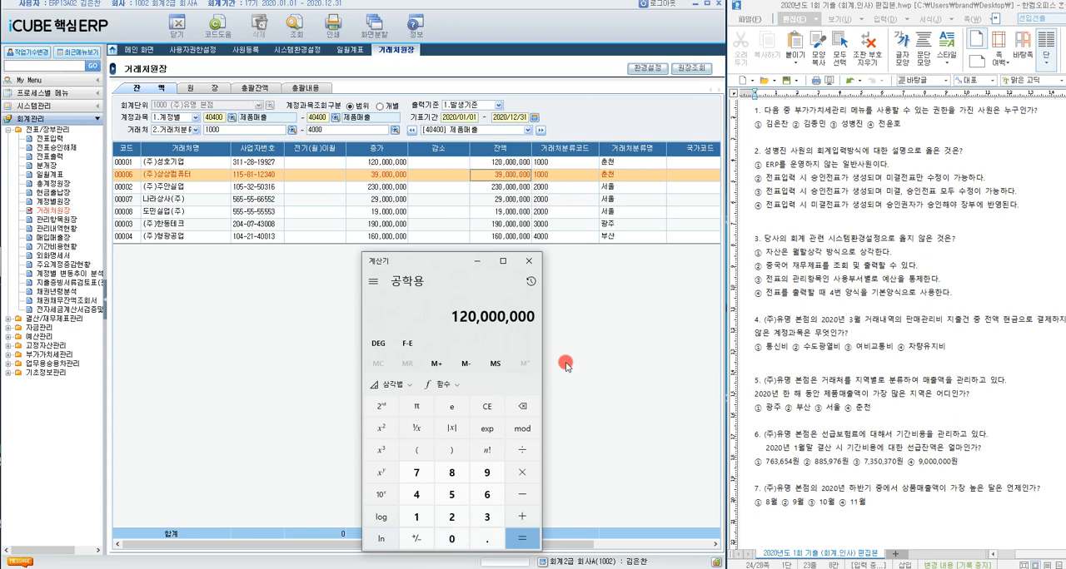
pyautogui.write('00000')
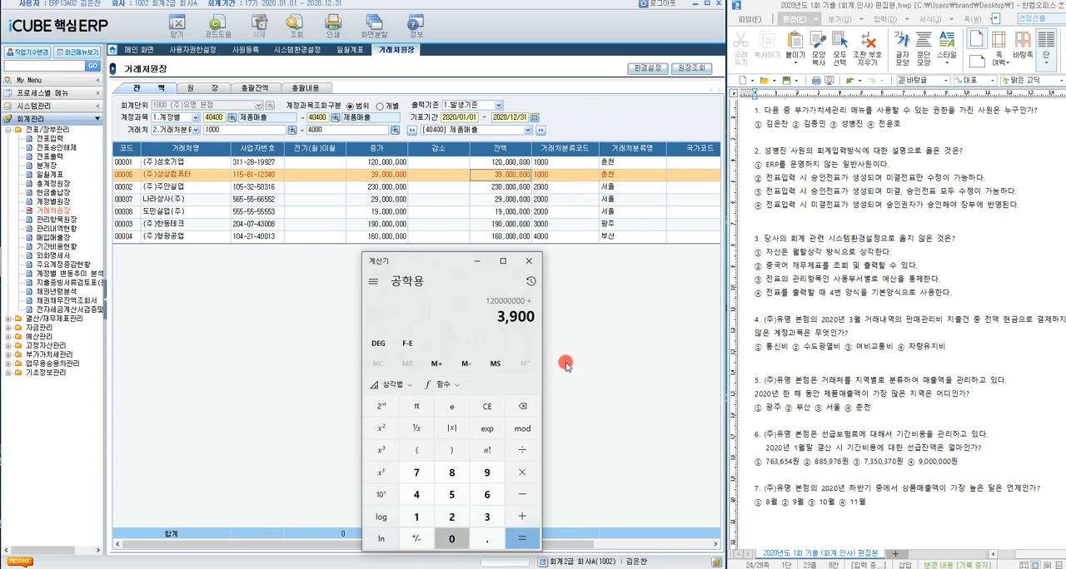
pyautogui.write('0')
pyautogui.press('Return')
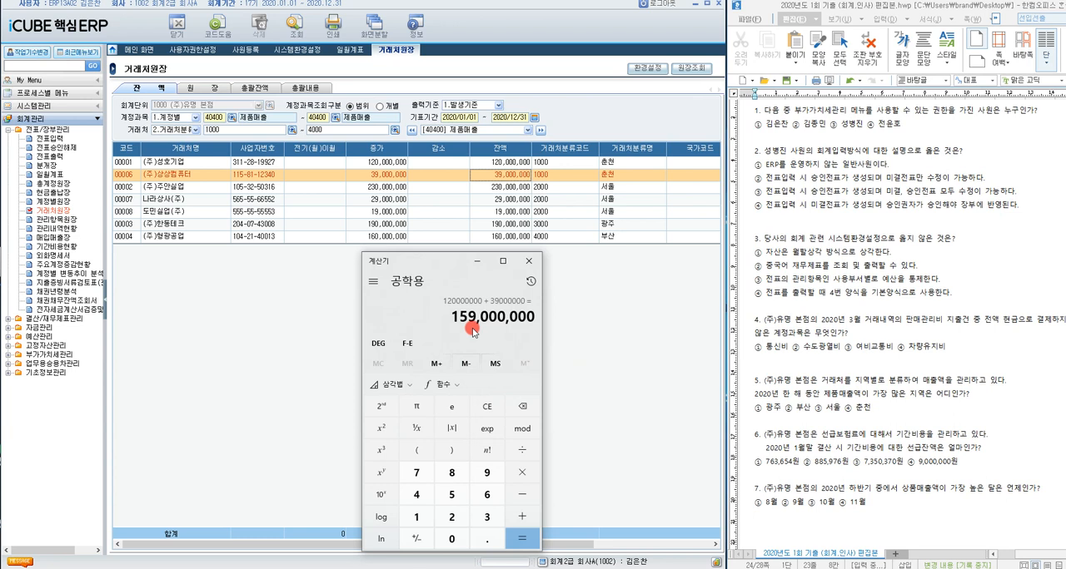
# Step: Clear the calculator and add up the 서울 sales as 230000000 + 29000000 + 19000000, then clear and minimize it
pyautogui.click(488, 407)
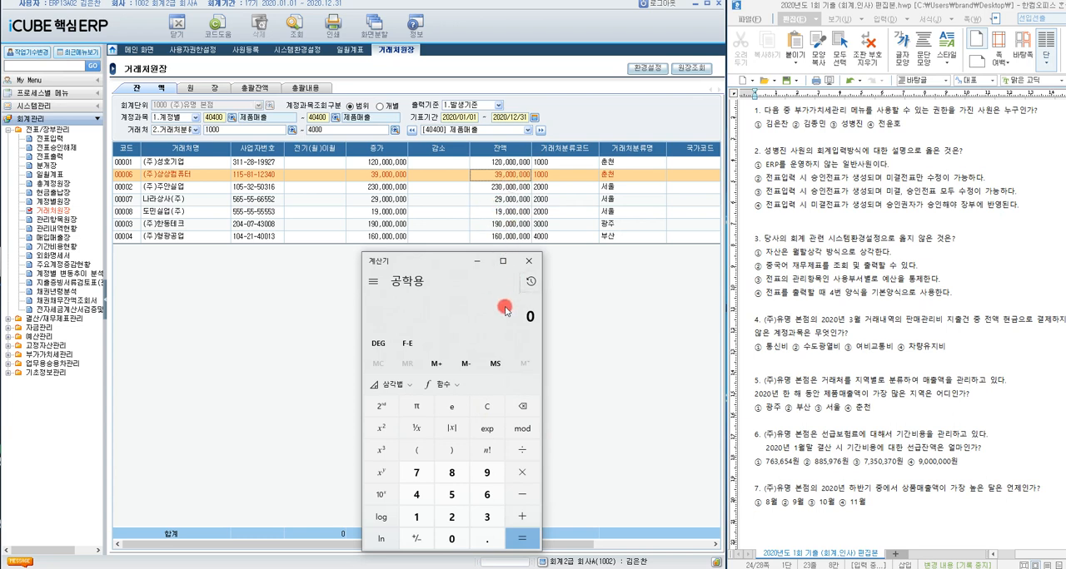
pyautogui.write('23')
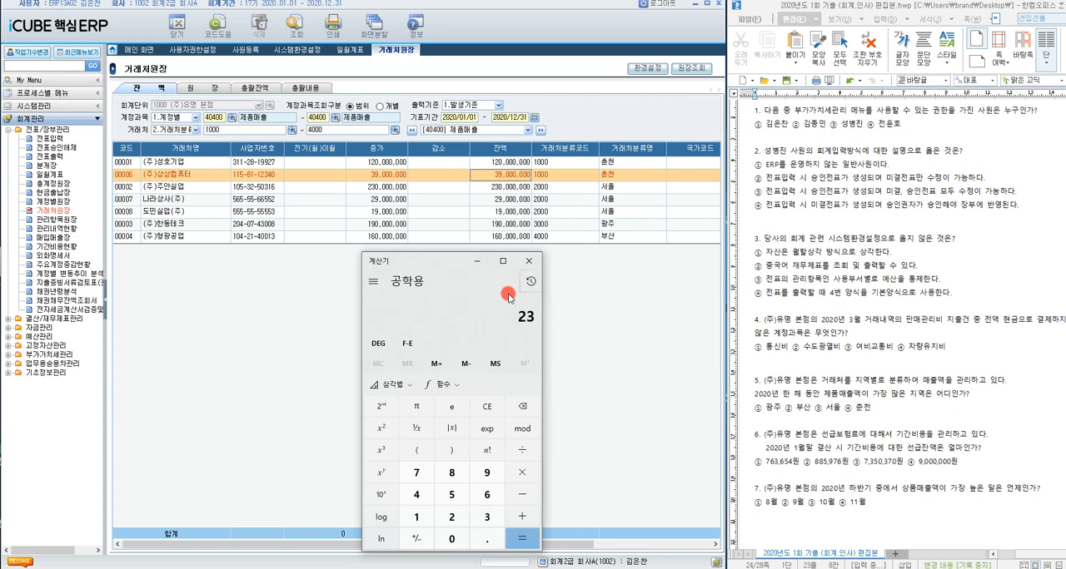
pyautogui.write('000')
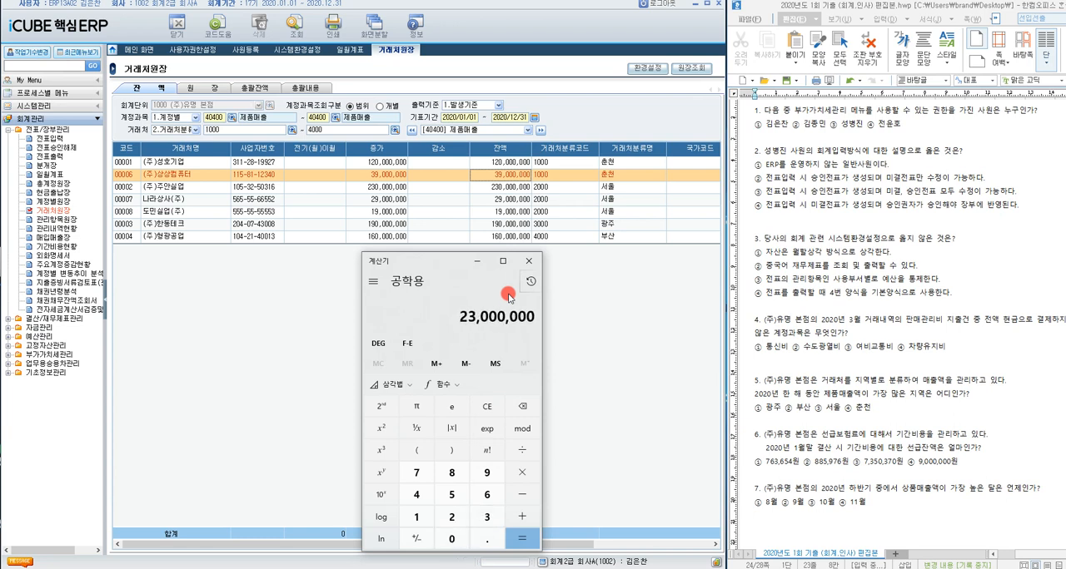
pyautogui.write('0000 + 29000000 + 19')
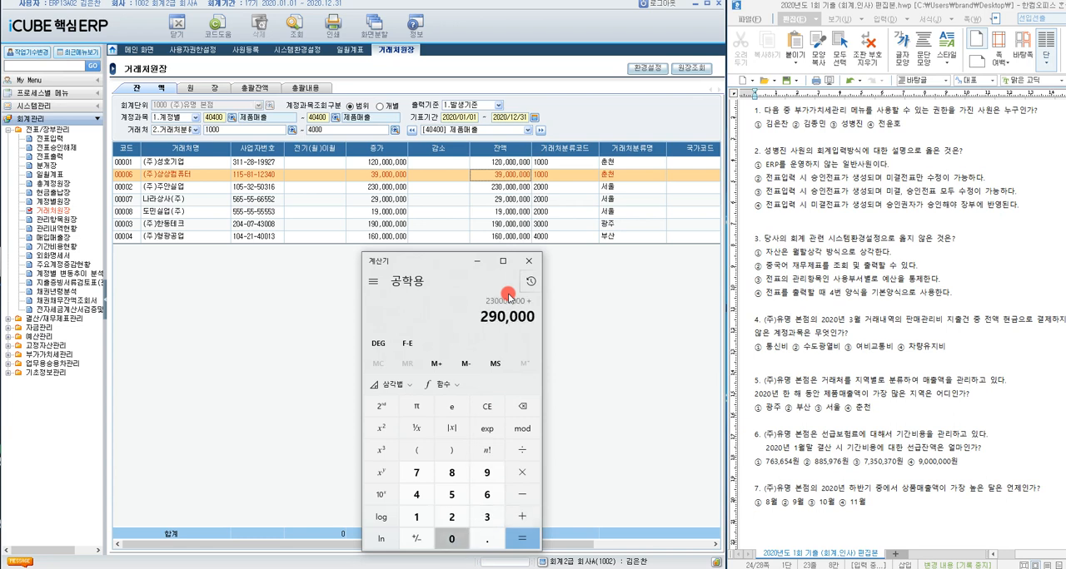
pyautogui.write('000000')
pyautogui.press('Return')
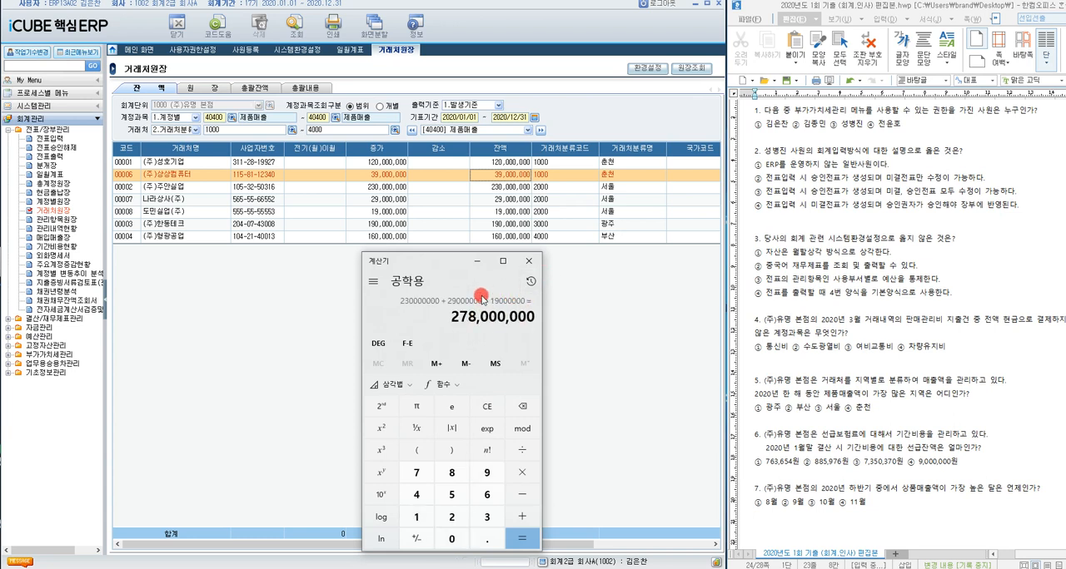
pyautogui.click(487, 408)
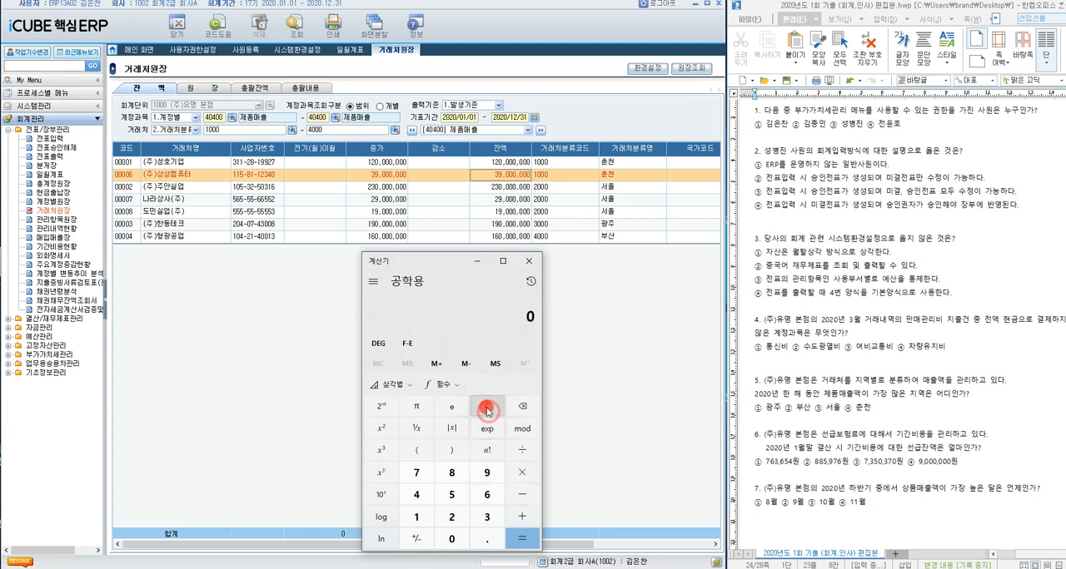
pyautogui.click(477, 262)
# Step: Highlight answer ③ 서울 for question 5 in the exam document and dismiss the dictionary popup
pyautogui.moveTo(843, 408); pyautogui.dragTo(814, 409)
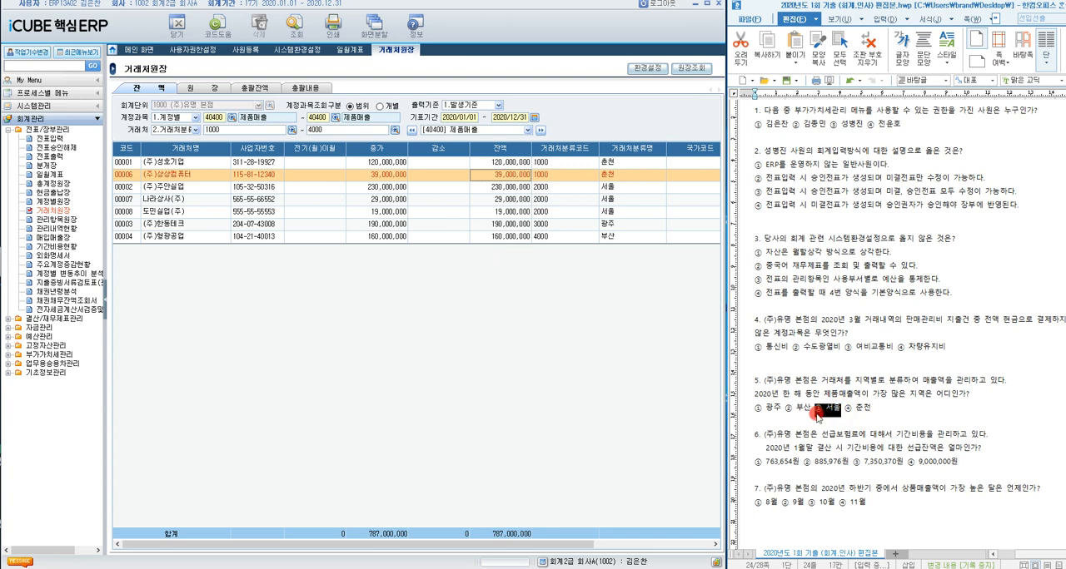
pyautogui.press('F12')
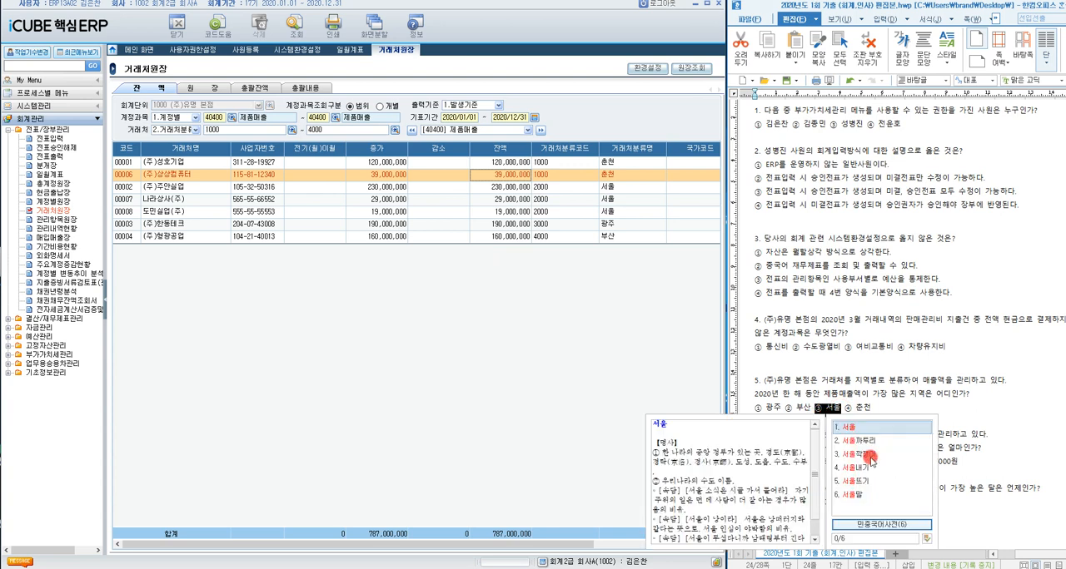
pyautogui.click(904, 375)
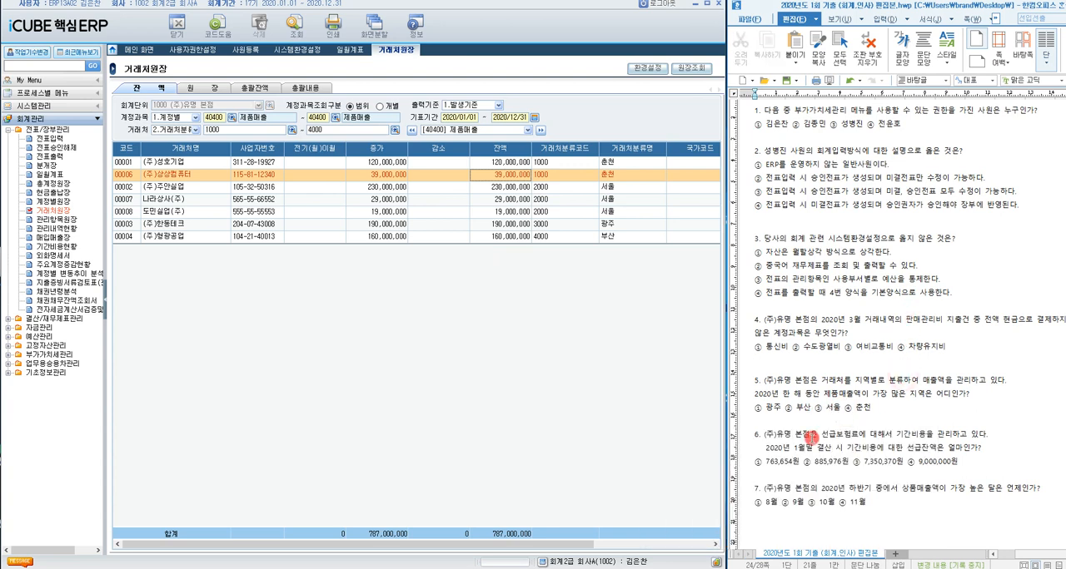
# Step: Open the 기간비용현황 report for question 6 and query 선급비용 with the 계약기간 set to 2020/01 through 2020/01
pyautogui.hotkey('alt', 'Tab')
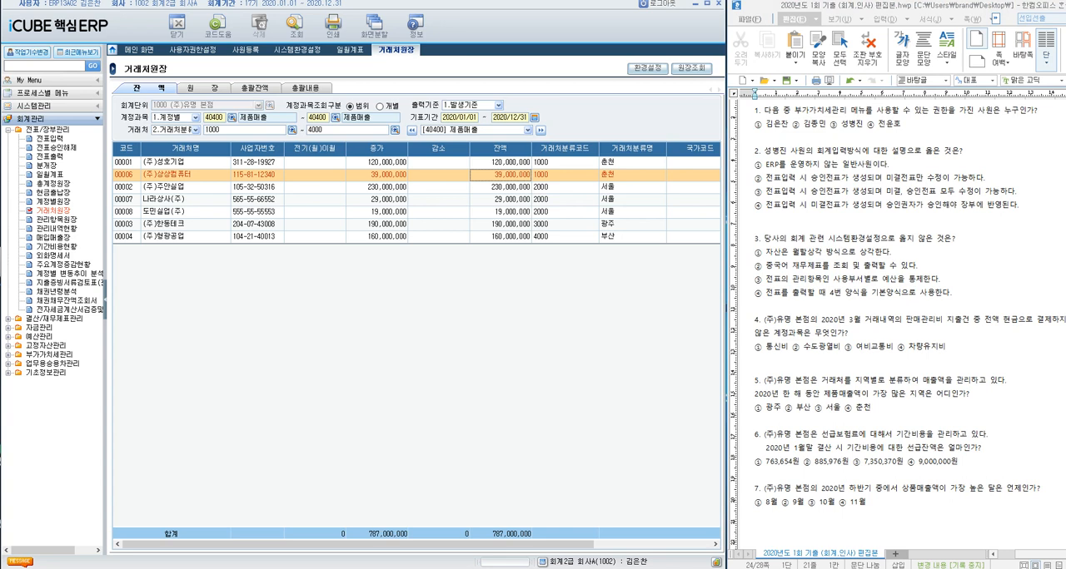
pyautogui.click(52, 246)
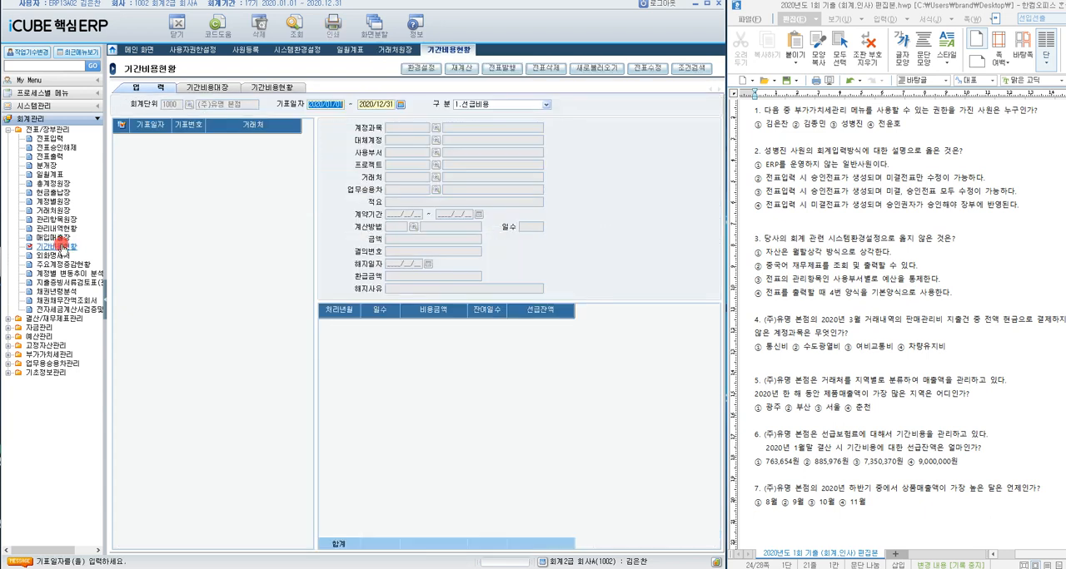
pyautogui.click(274, 87)
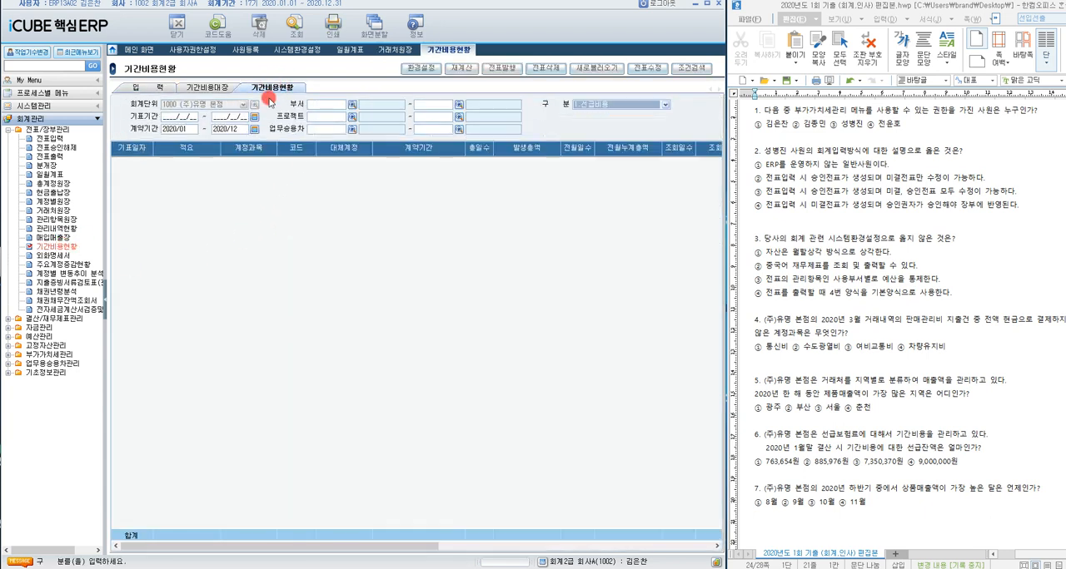
pyautogui.click(255, 131)
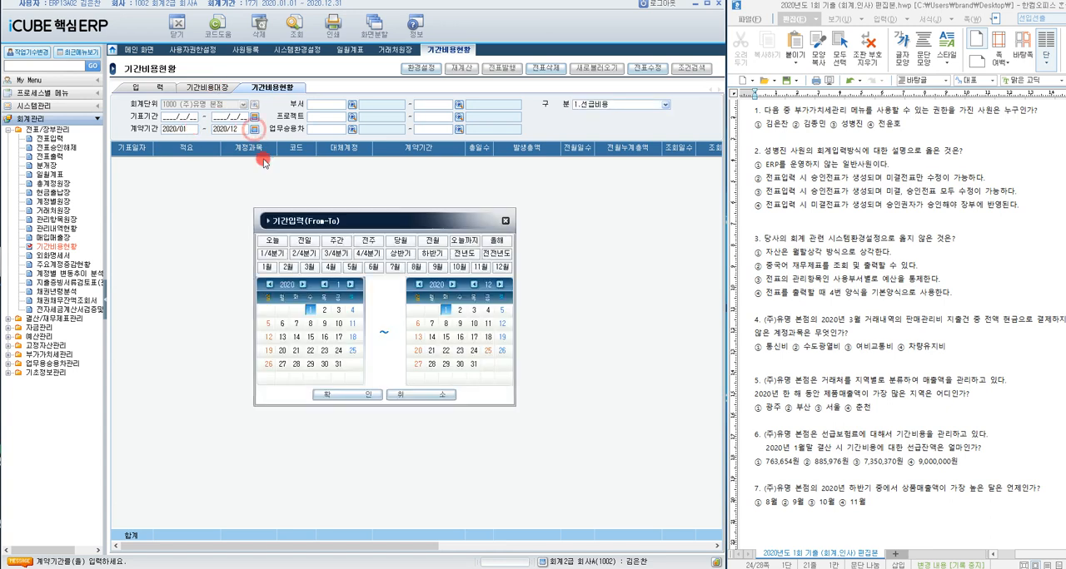
pyautogui.click(267, 269)
pyautogui.click(348, 395)
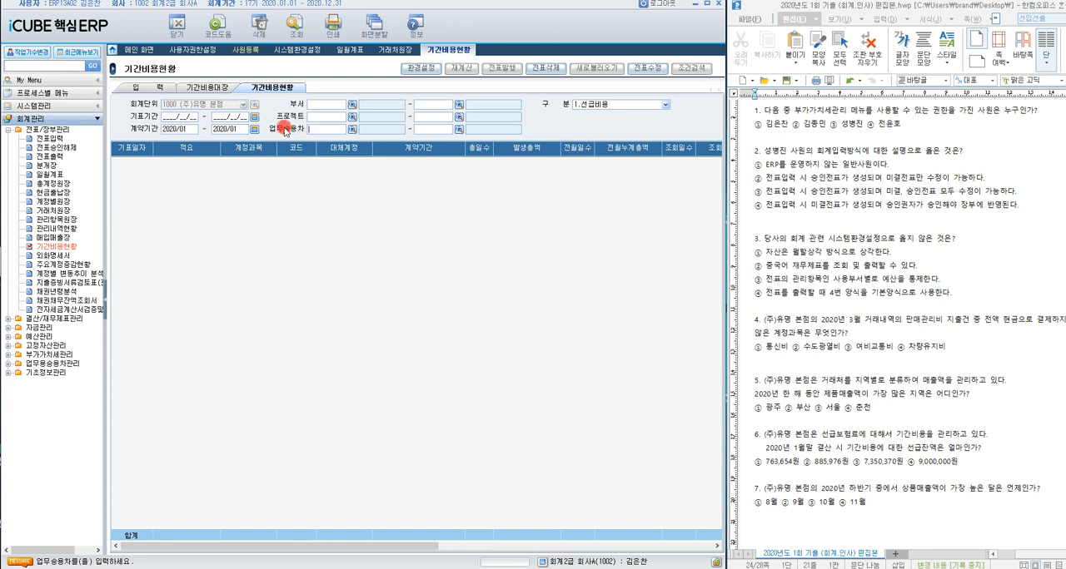
pyautogui.click(292, 39)
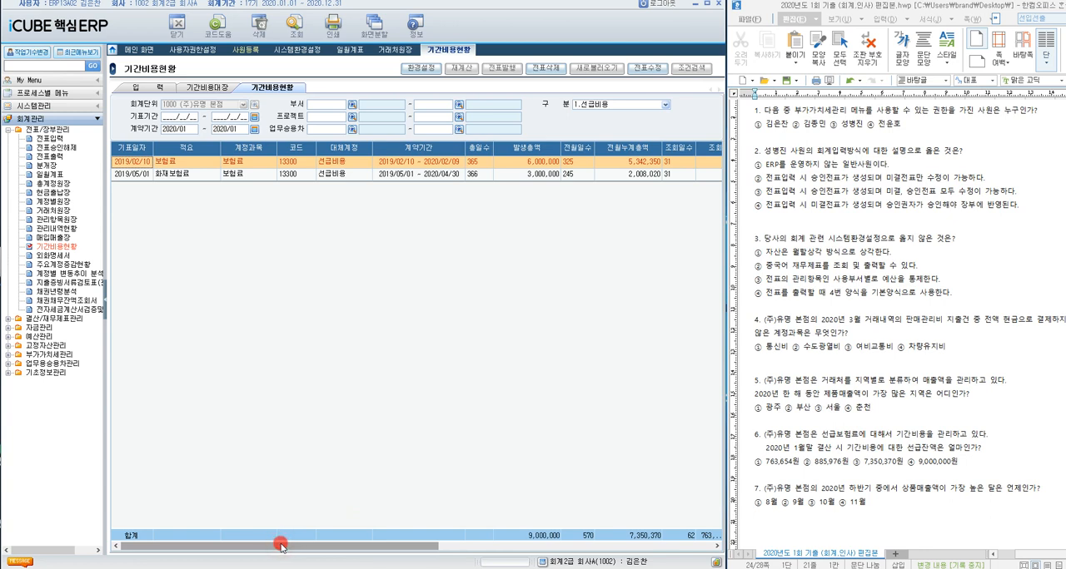
# Step: Check the 선급잔액 total in the 기간비용현황 report and highlight answer ② 885,976원 for question 6
pyautogui.moveTo(280, 547); pyautogui.dragTo(433, 545)
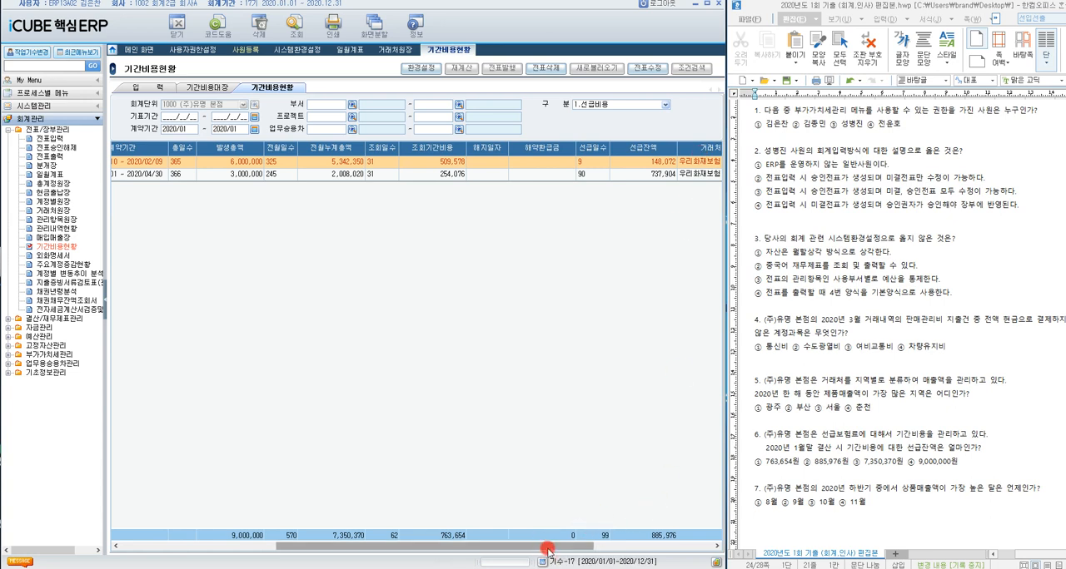
pyautogui.moveTo(548, 551); pyautogui.dragTo(599, 549)
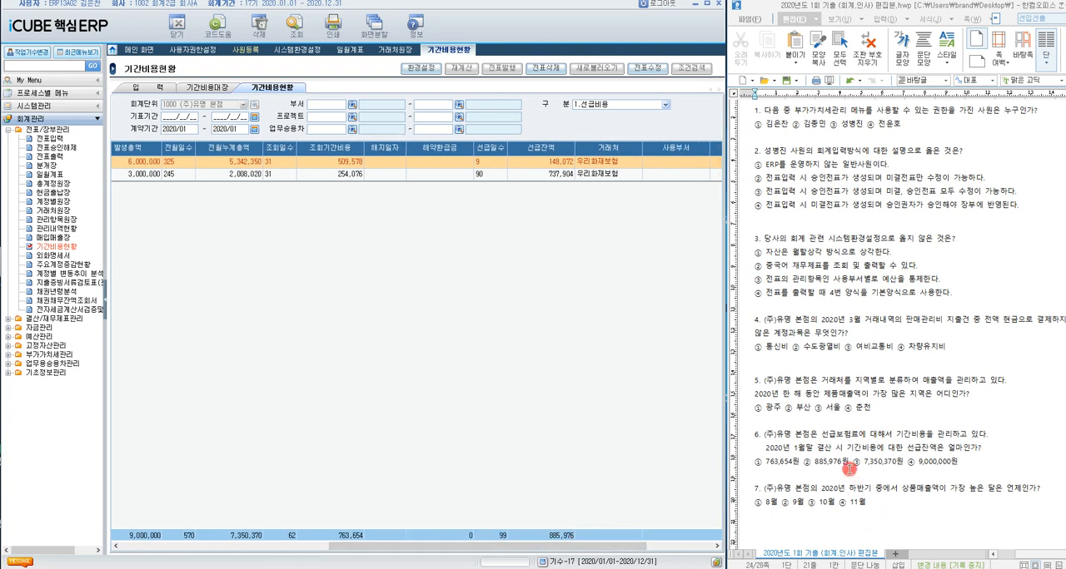
pyautogui.moveTo(803, 463); pyautogui.dragTo(848, 464)
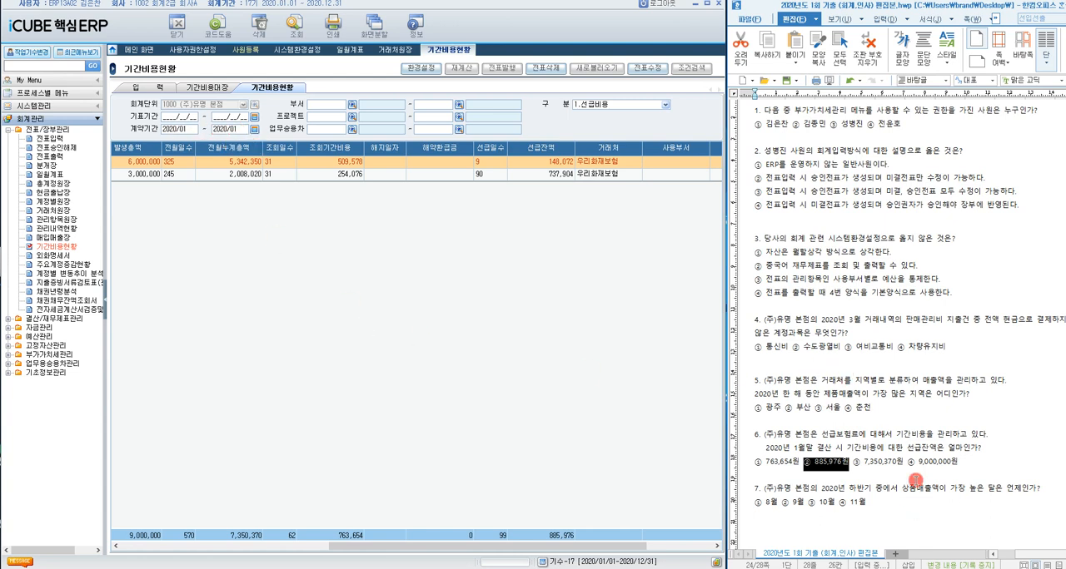
pyautogui.click(805, 489)
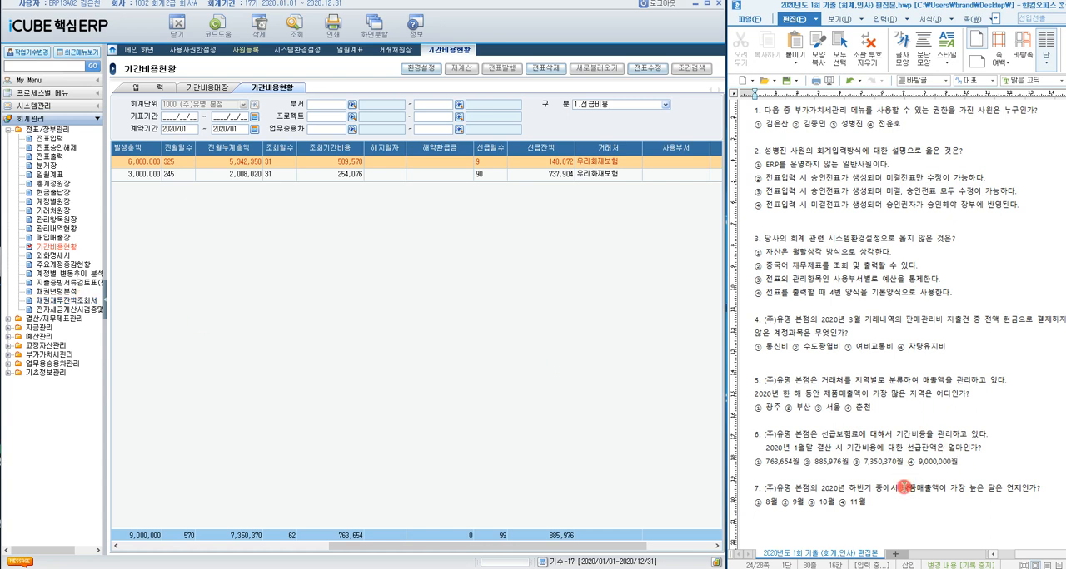
# Step: Highlight 상품매출액 in question 7, open the 월별 view of 총계정원장 and set the 기간 to 2020/07 through 2020/12
pyautogui.click(904, 487)
pyautogui.moveTo(905, 487); pyautogui.dragTo(940, 487)
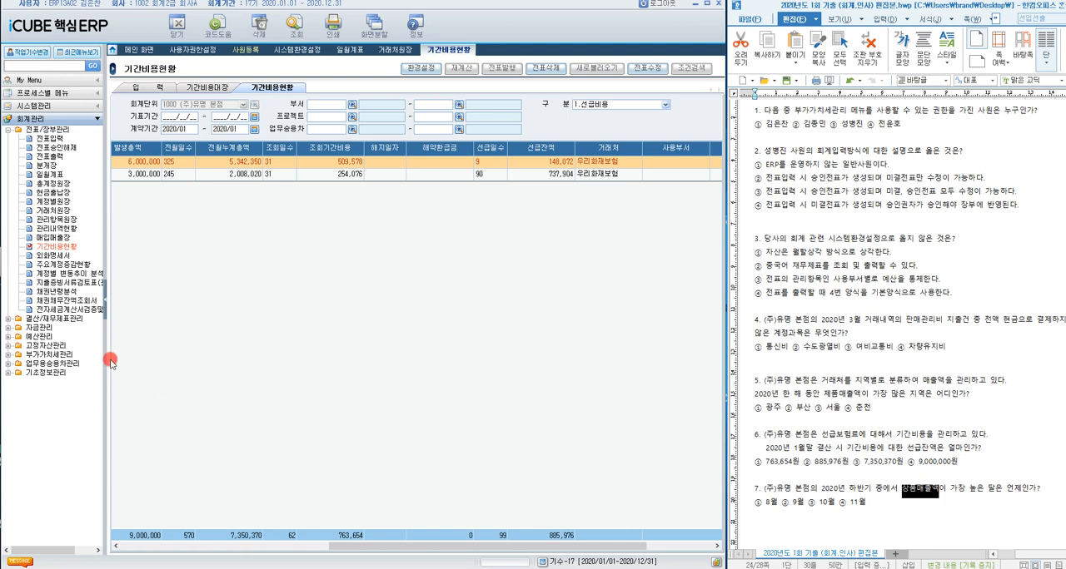
pyautogui.click(54, 184)
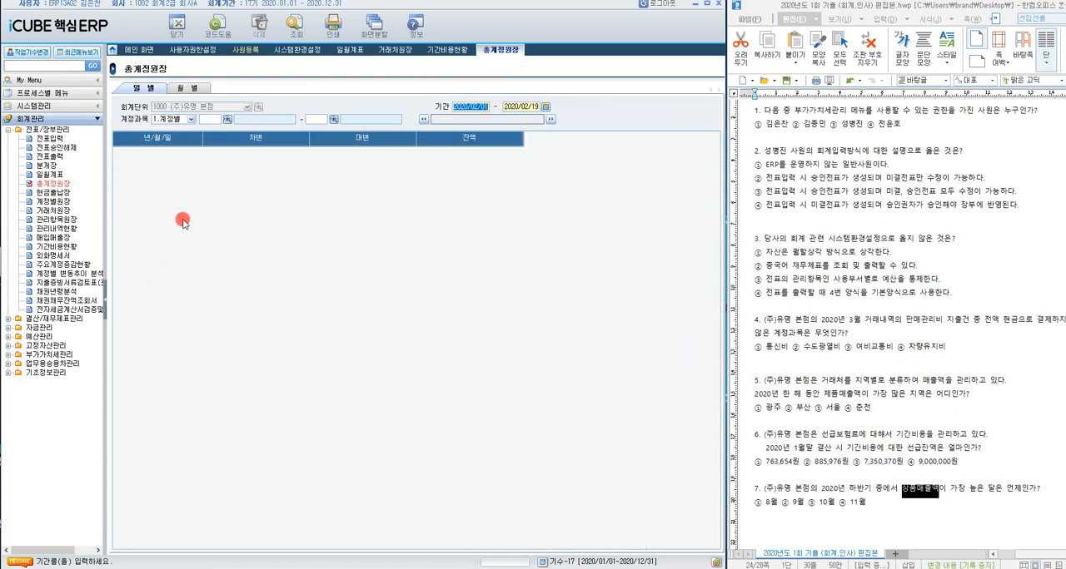
pyautogui.click(184, 89)
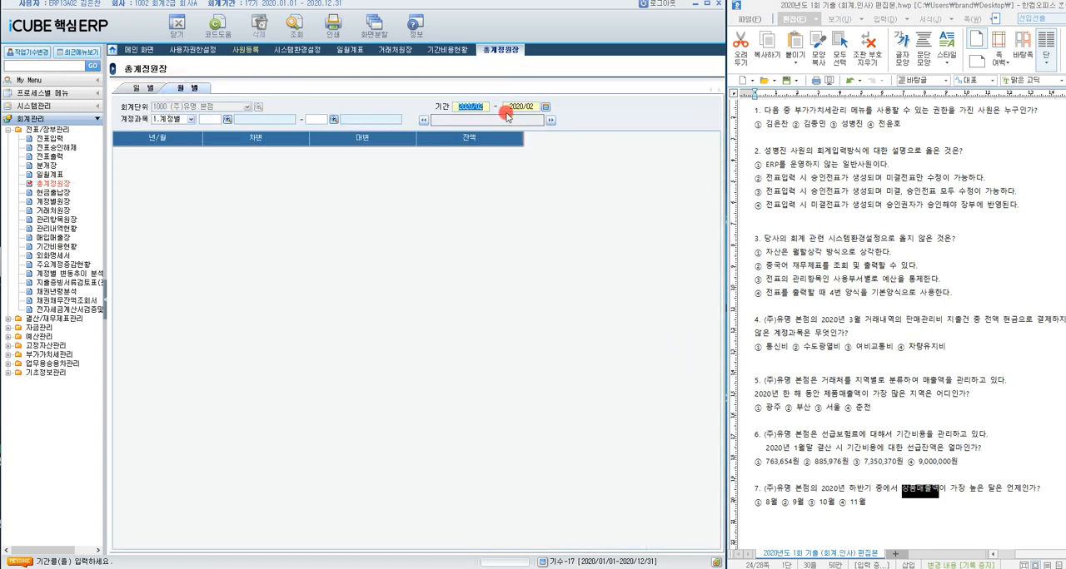
pyautogui.click(545, 106)
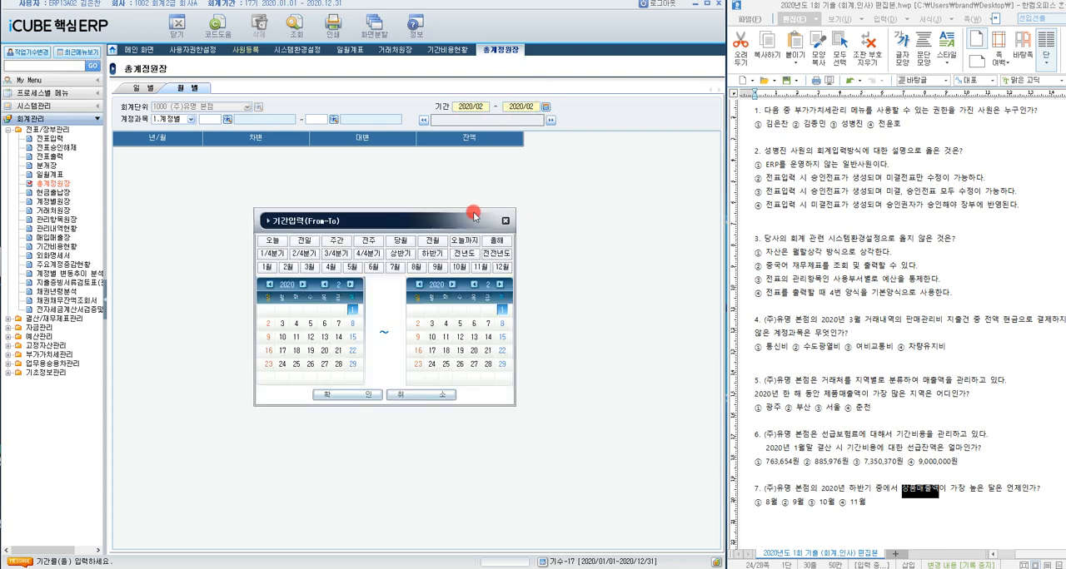
pyautogui.click(433, 254)
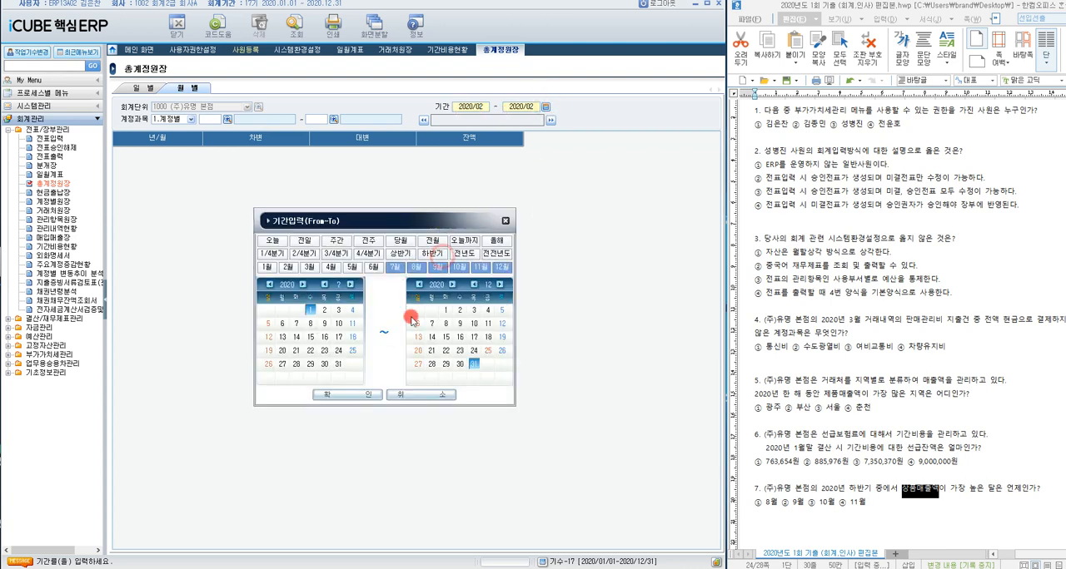
pyautogui.click(368, 396)
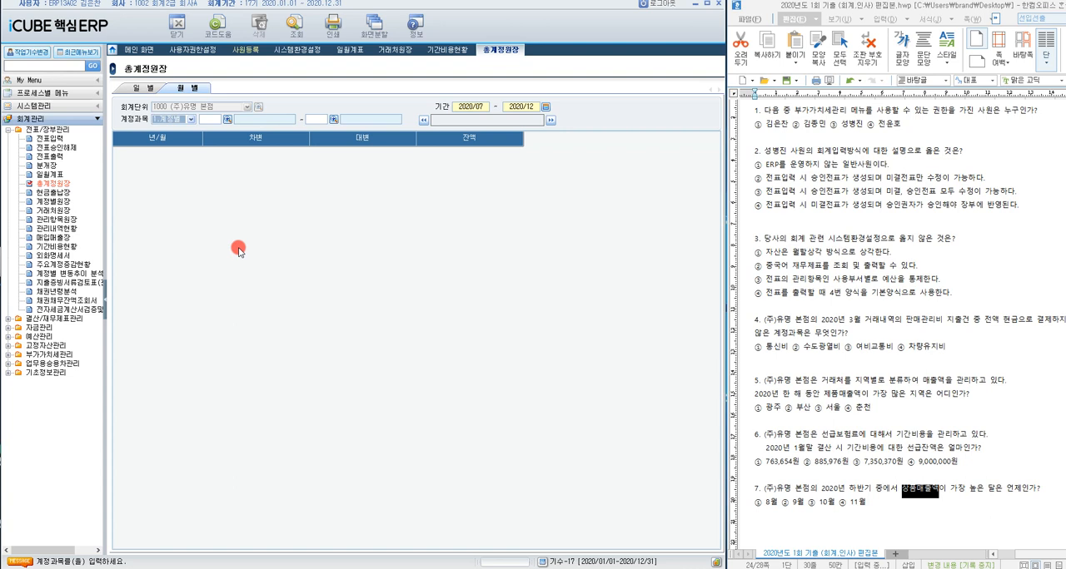
# Step: Search the account codes for 상품매출 and set both ends of the 계정과목 range to 40100 상품매출
pyautogui.write('상품매출')
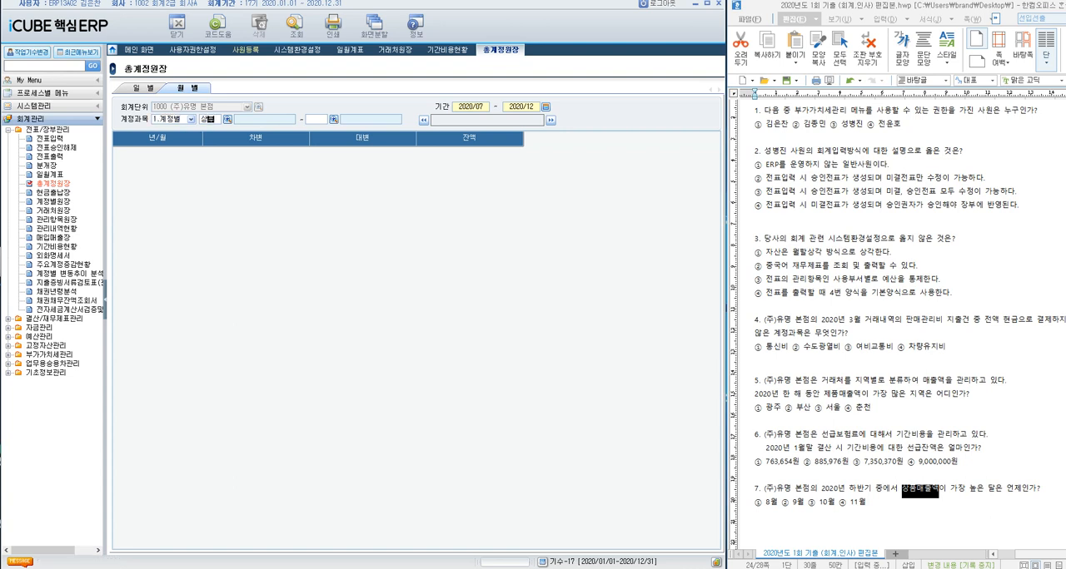
pyautogui.press('Return')
pyautogui.press('Return')
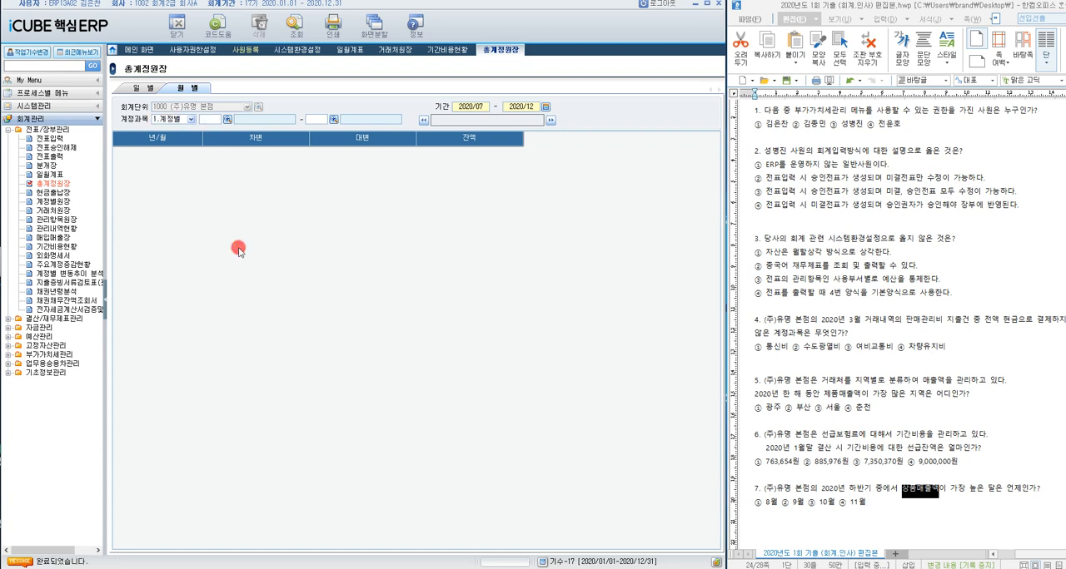
pyautogui.click(238, 248)
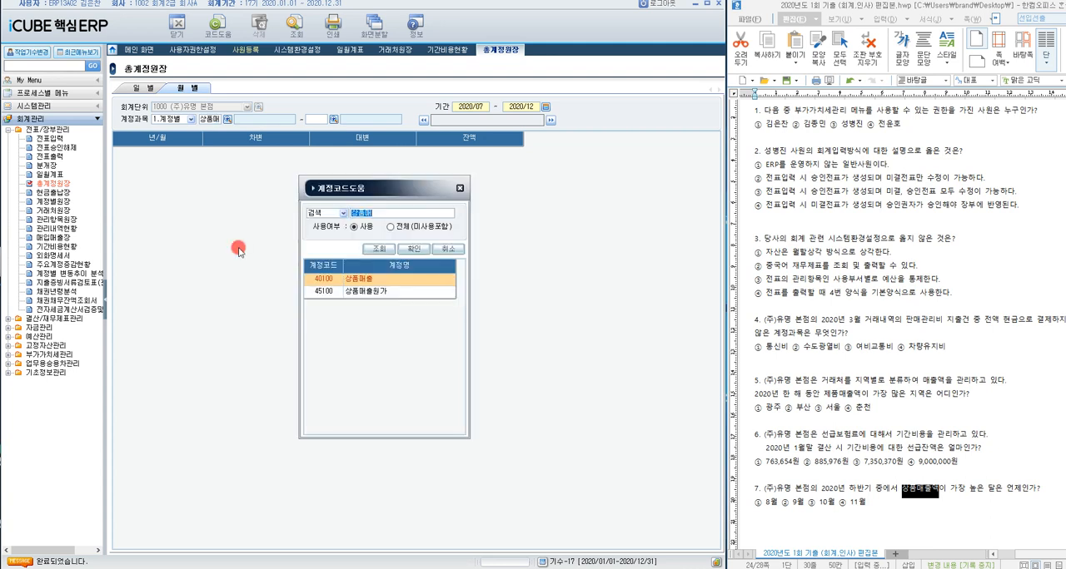
pyautogui.doubleClick(383, 281)
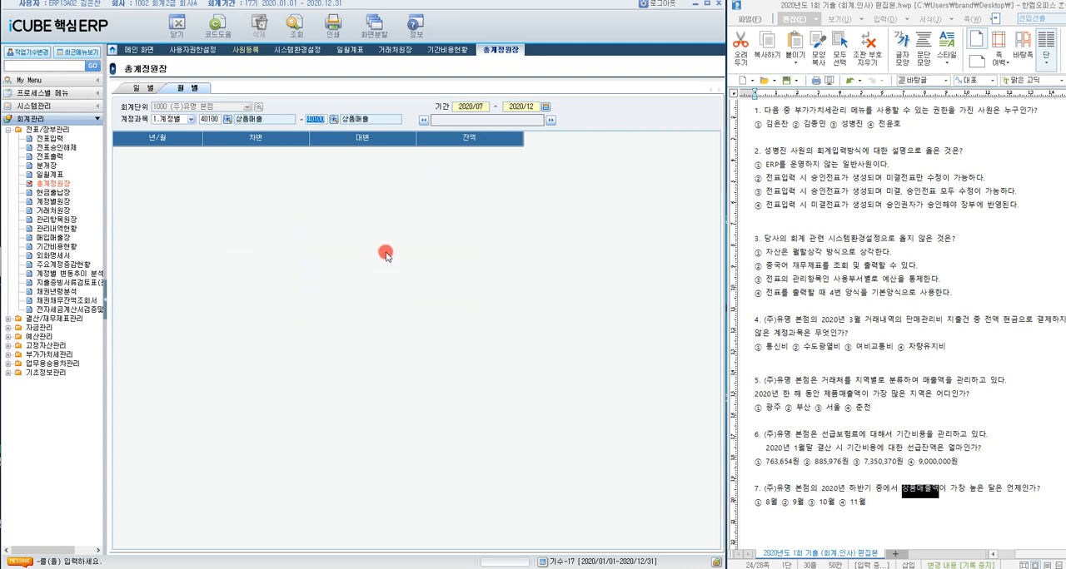
# Step: Run the monthly 총계정원장 query for 40100 상품매출 over 2020/07 through 2020/12
pyautogui.click(439, 139)
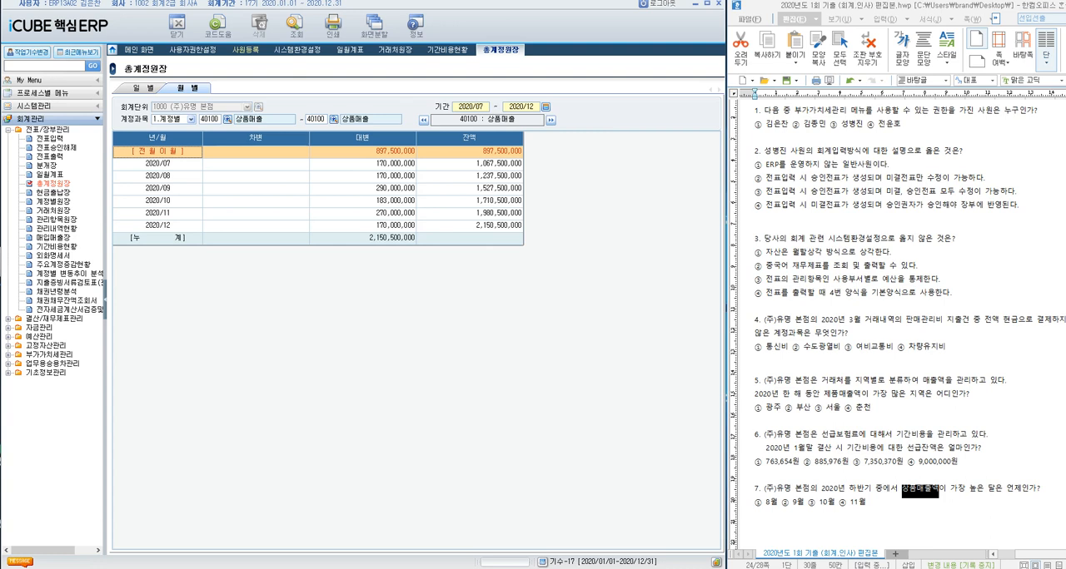
pyautogui.rightClick(1014, 568)
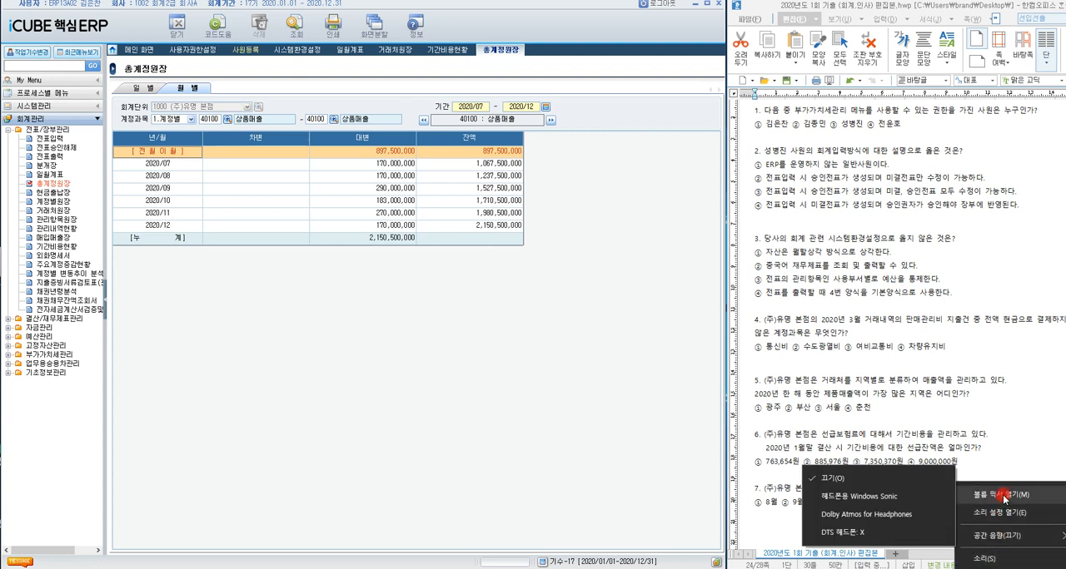
pyautogui.click(1006, 535)
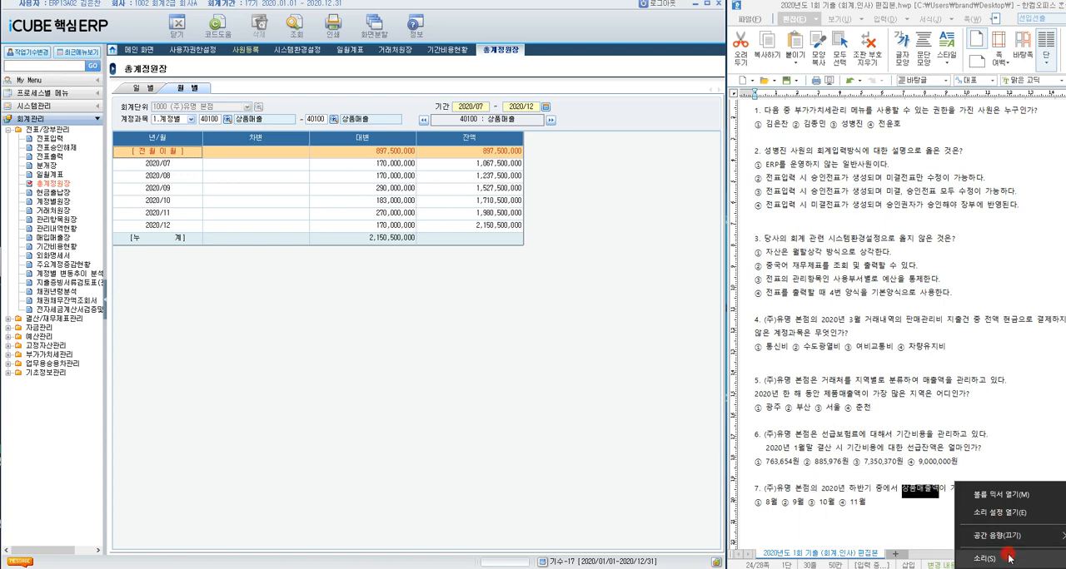
pyautogui.click(1008, 558)
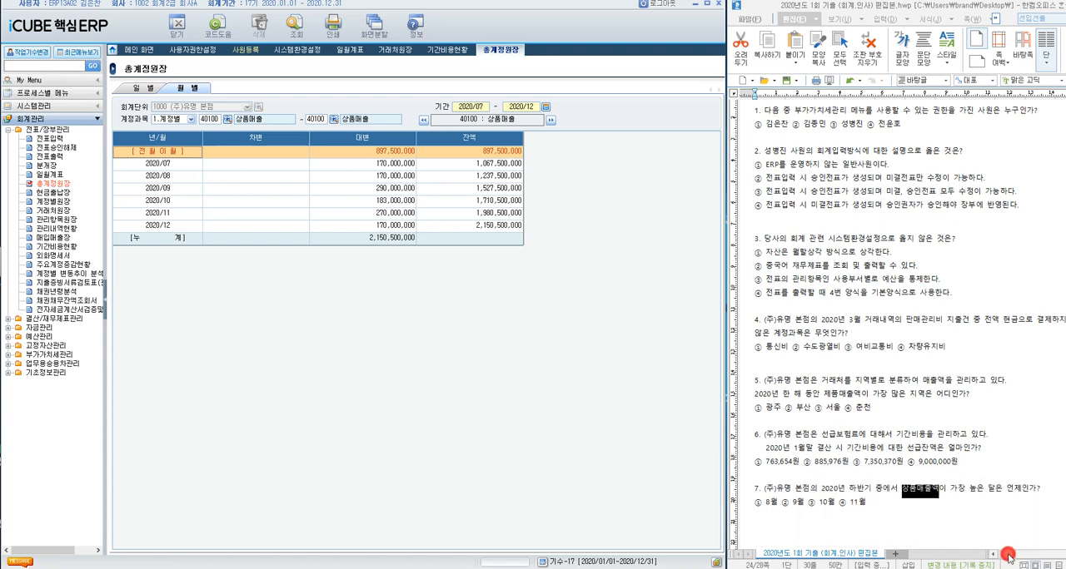
pyautogui.click(959, 515)
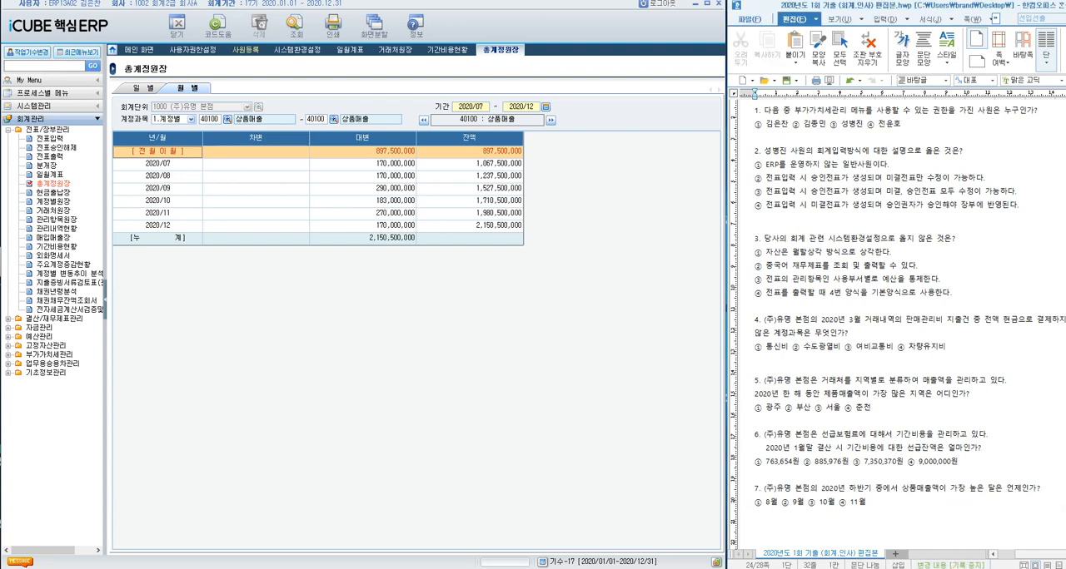
pyautogui.click(331, 320)
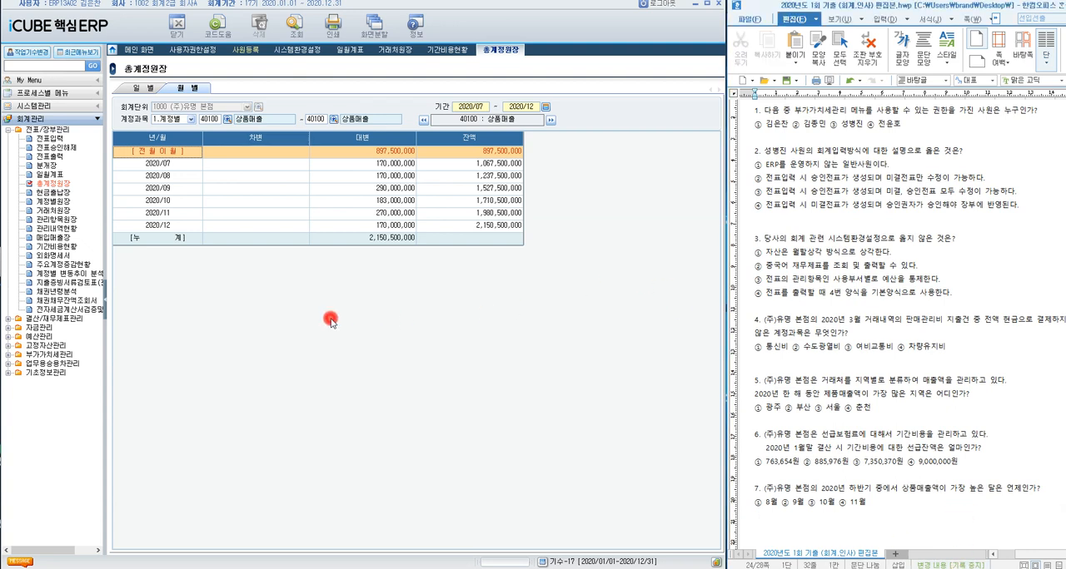
pyautogui.moveTo(849, 568)
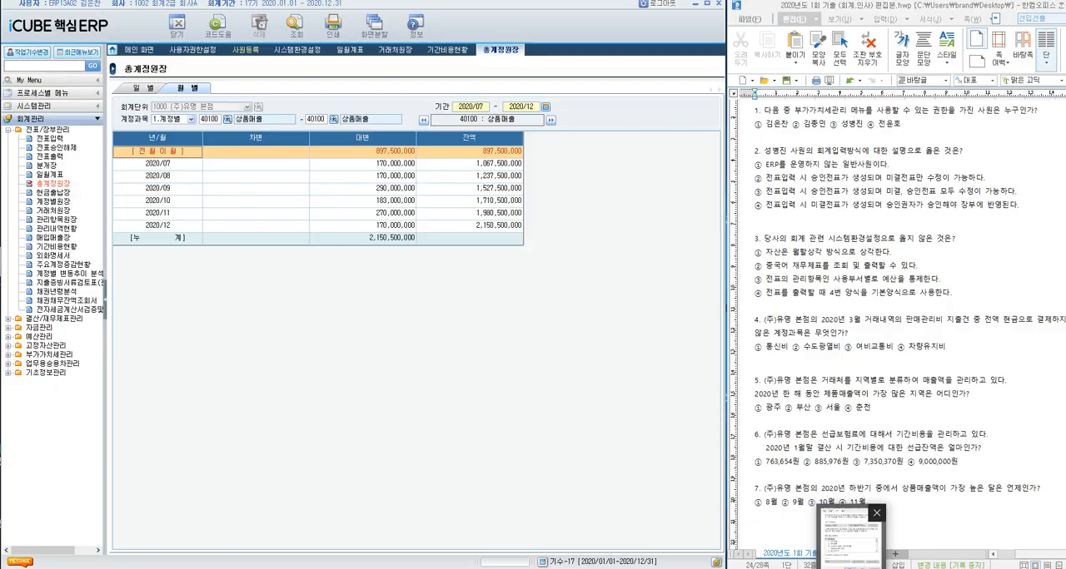
pyautogui.click(873, 516)
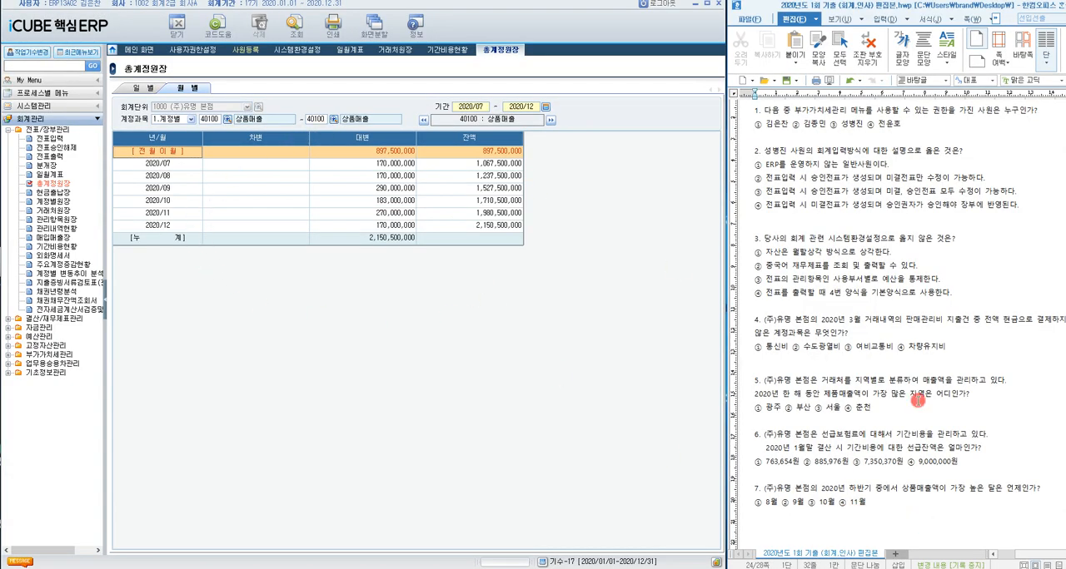
# Step: Compare the monthly 대변 amounts of 상품매출 in 총계정원장 and highlight answer ② 9월 for question 7
pyautogui.click(896, 492)
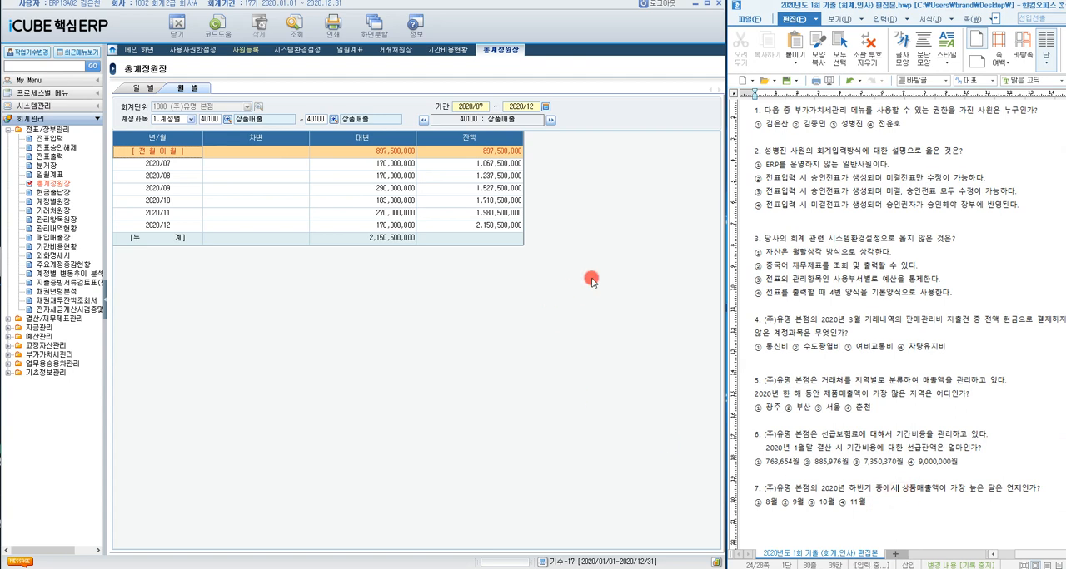
pyautogui.click(398, 189)
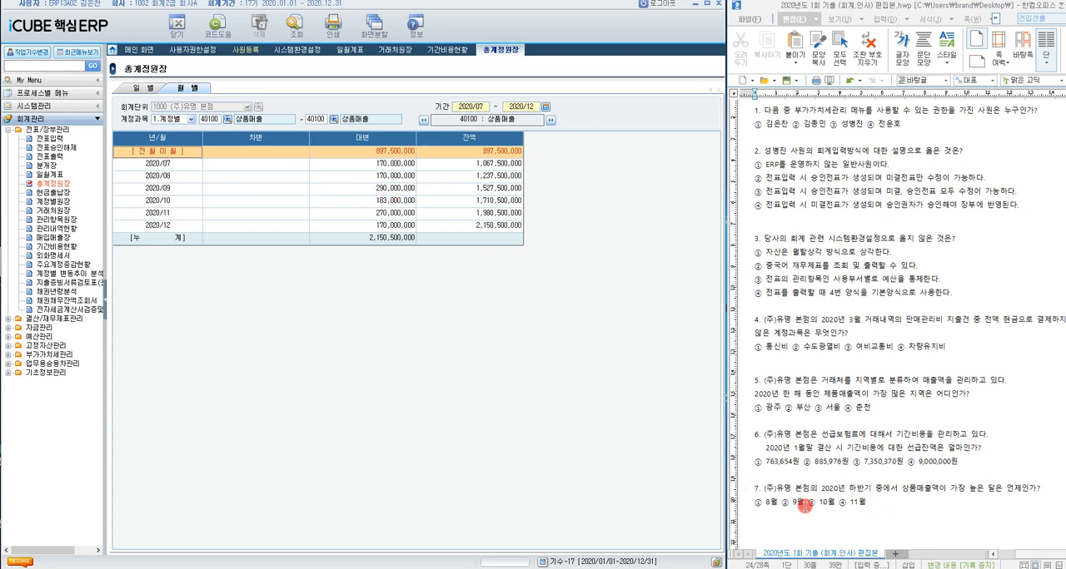
pyautogui.moveTo(804, 503); pyautogui.dragTo(781, 503)
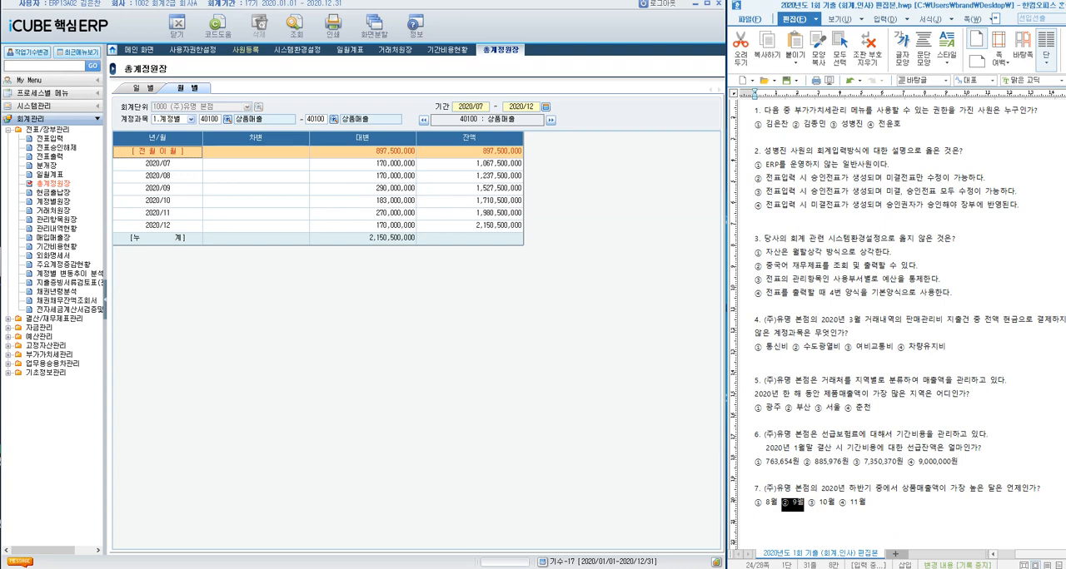
# Step: Open 합계잔액시산표 under 결산/재무제표관리 for question 8 and query it with the 기간 set to 2020/03/31
pyautogui.scroll(-8, 829, 402)
pyautogui.click(828, 401)
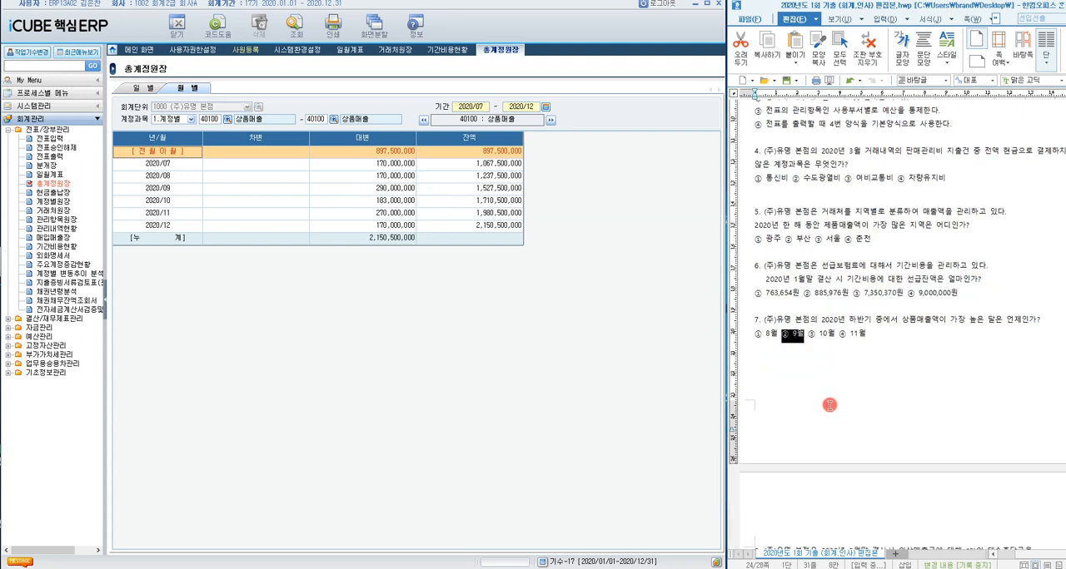
pyautogui.click(818, 365)
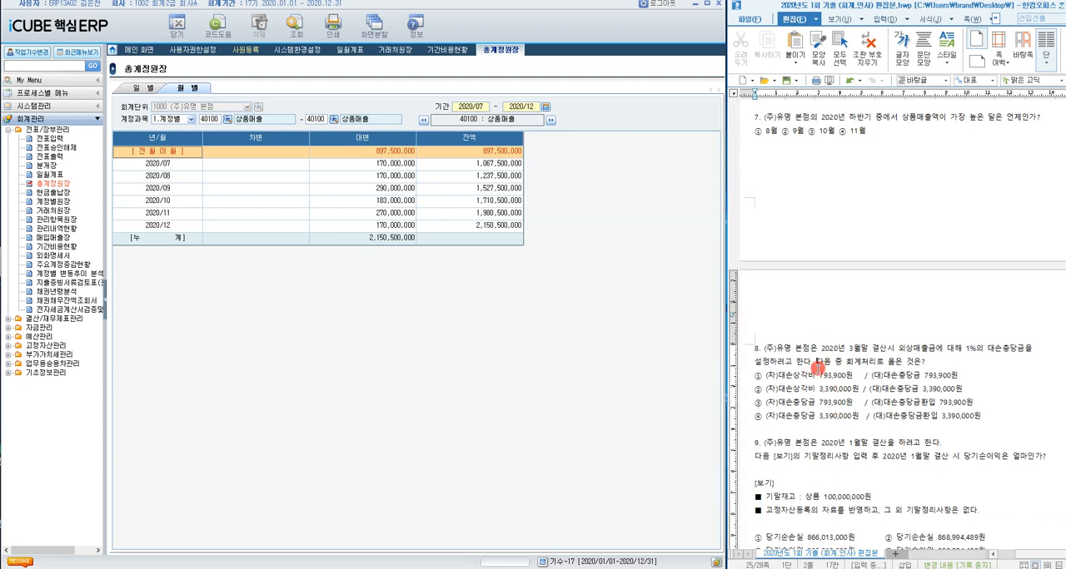
pyautogui.scroll(-3, 829, 366)
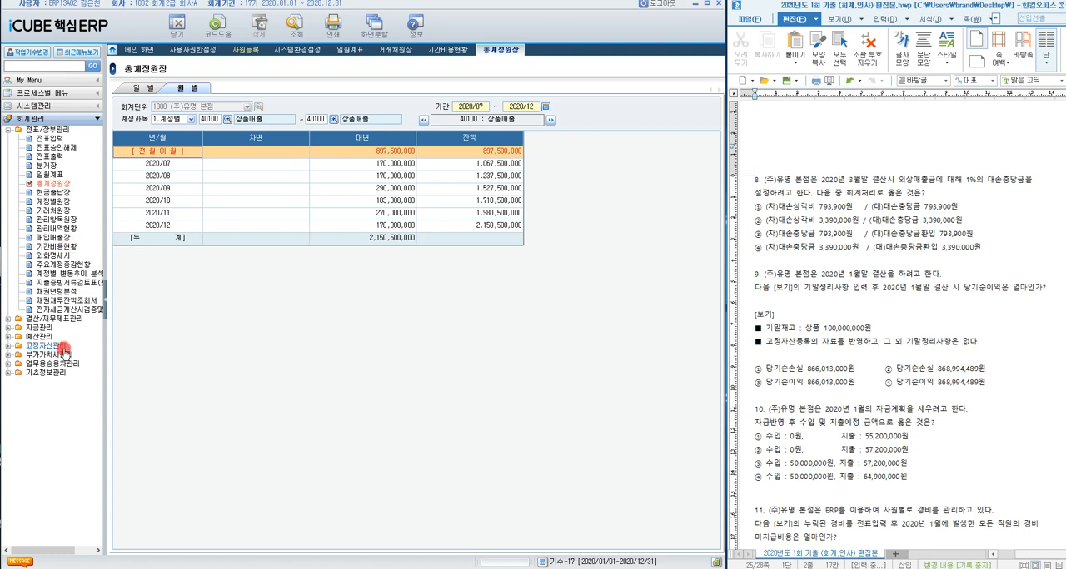
pyautogui.click(8, 319)
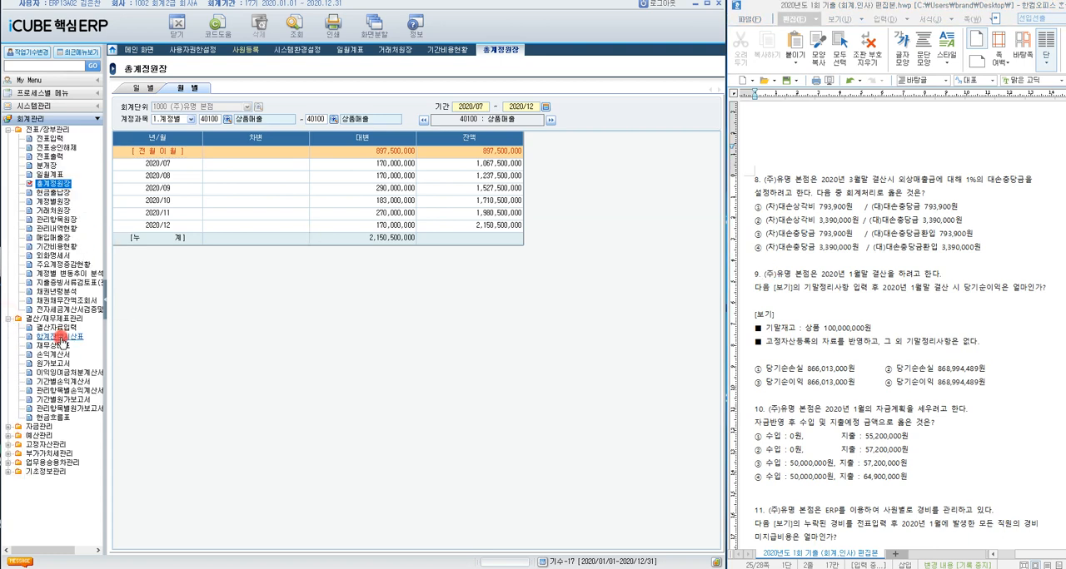
pyautogui.click(72, 337)
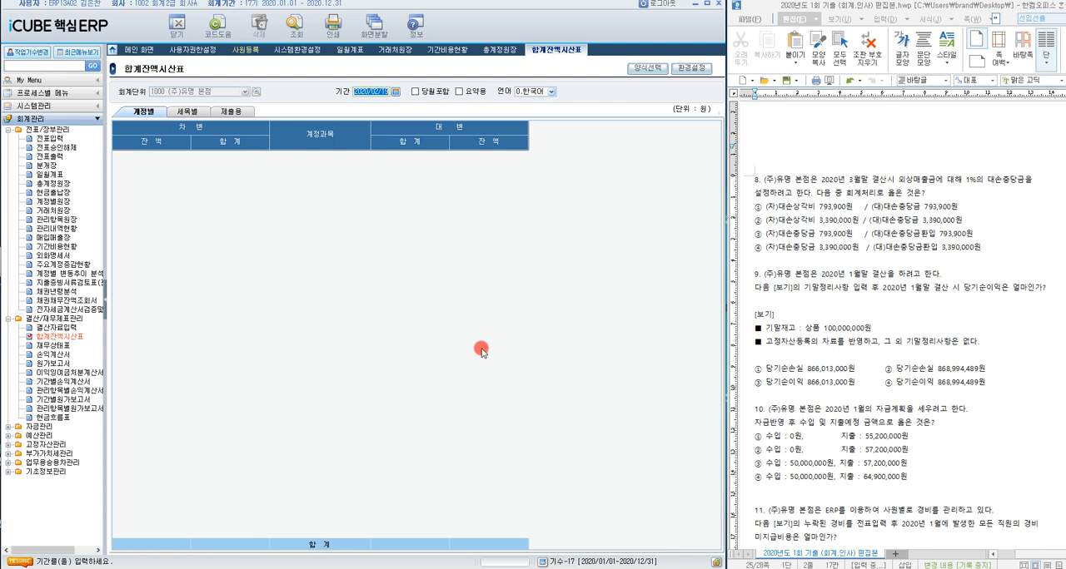
pyautogui.write('2020/03/31')
pyautogui.press('Return')
pyautogui.click(292, 26)
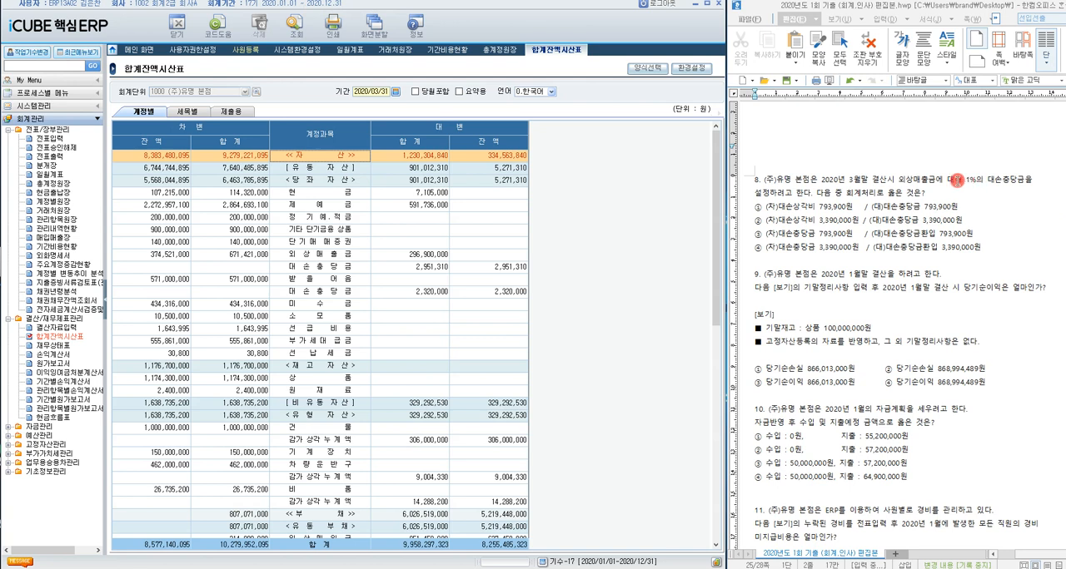
# Step: Highlight the 1% condition in question 8 and check the 차변 잔액 of 외상매출금 in 합계잔액시산표
pyautogui.moveTo(919, 179); pyautogui.dragTo(988, 178)
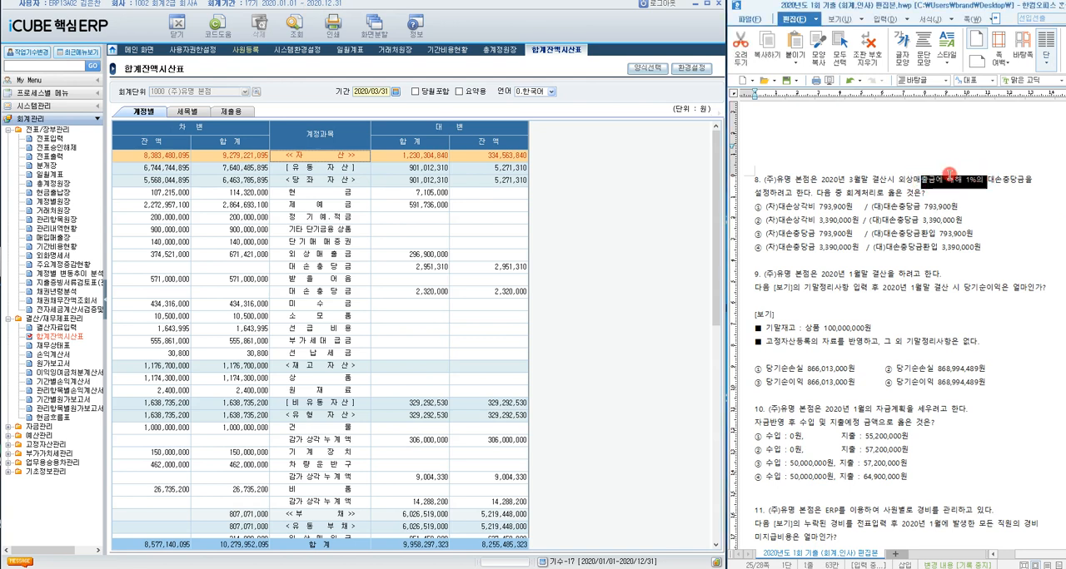
pyautogui.click(313, 253)
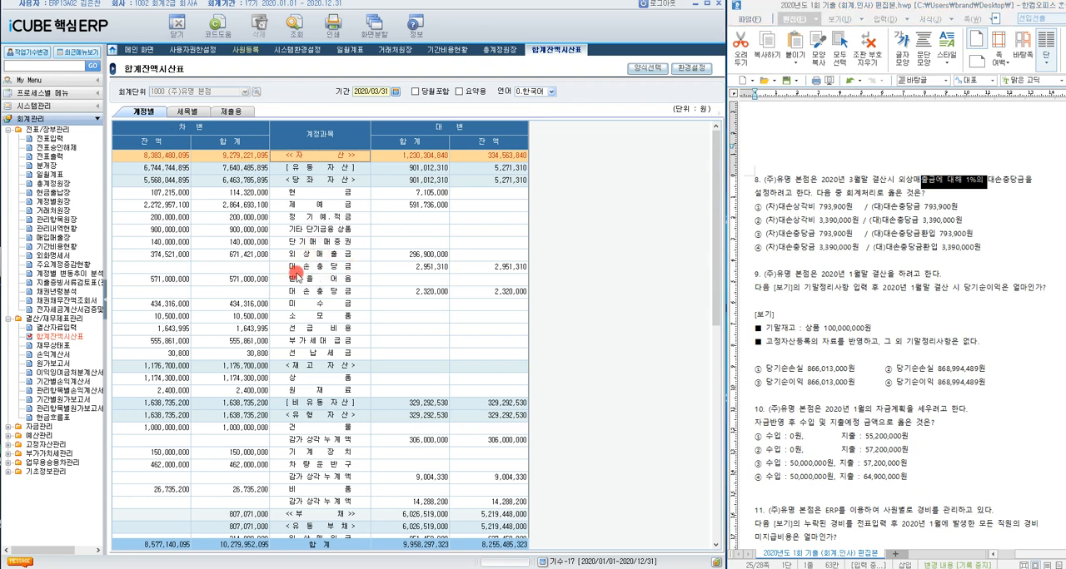
pyautogui.click(298, 255)
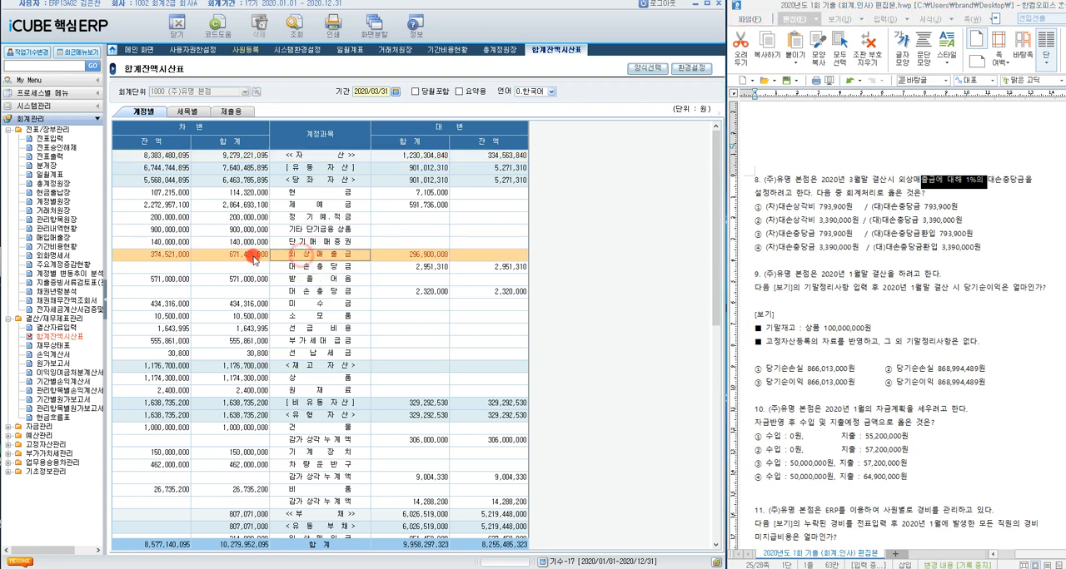
pyautogui.click(186, 258)
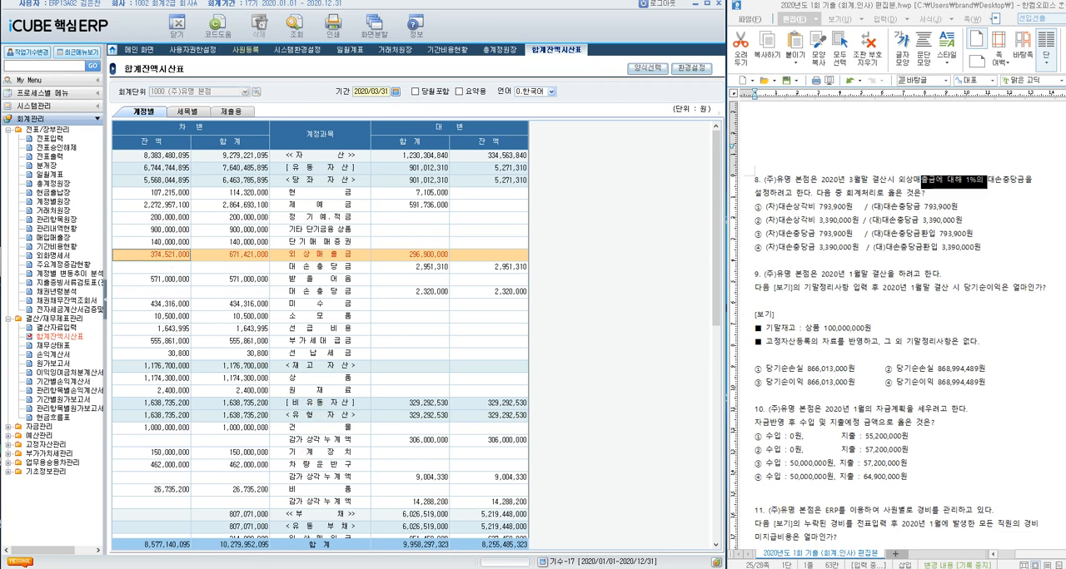
# Step: Switch to the 계산기 app and multiply the 외상매출금 balance 374521000 by 0.01
pyautogui.moveTo(424, 261); pyautogui.dragTo(601, 259)
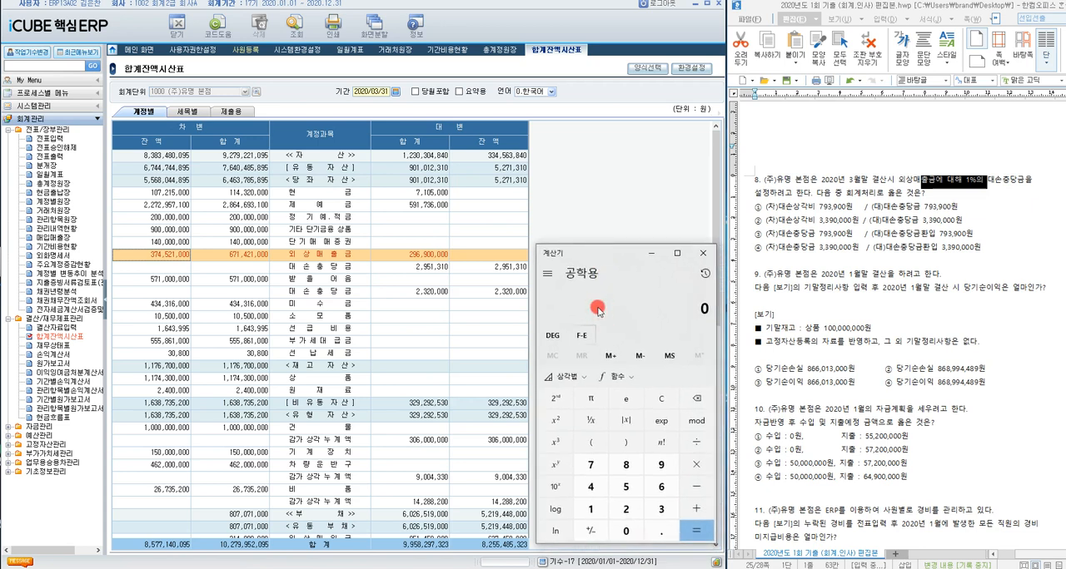
pyautogui.write('27,452,100')
pyautogui.press('BackSpace')
pyautogui.press('BackSpace')
pyautogui.press('BackSpace')
pyautogui.press('BackSpace')
pyautogui.press('BackSpace')
pyautogui.press('BackSpace')
pyautogui.press('BackSpace')
pyautogui.press('BackSpace')
pyautogui.write('374,')
pyautogui.write('521000*')
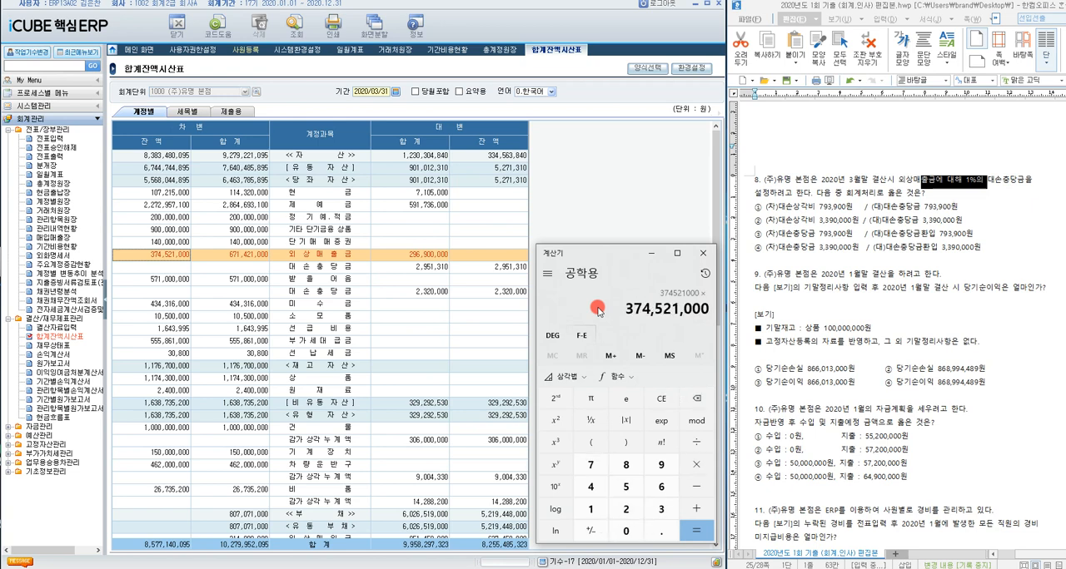
pyautogui.write('0.01')
pyautogui.press('Return')
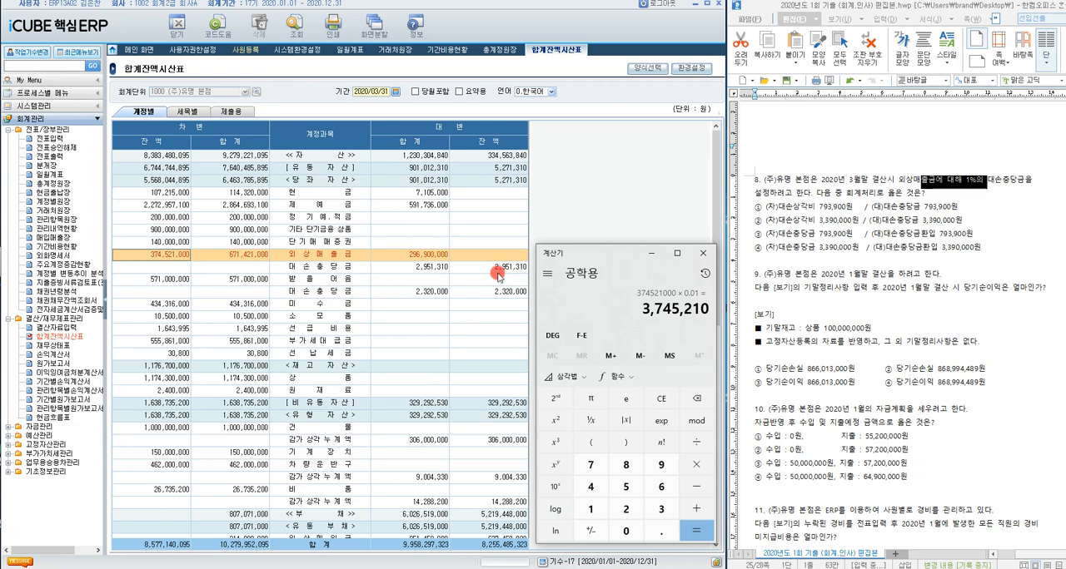
# Step: Subtract the existing 외상매출금 대손충당금 balance 2951310 from the calculated 1% amount
pyautogui.click(622, 311)
pyautogui.write('- ')
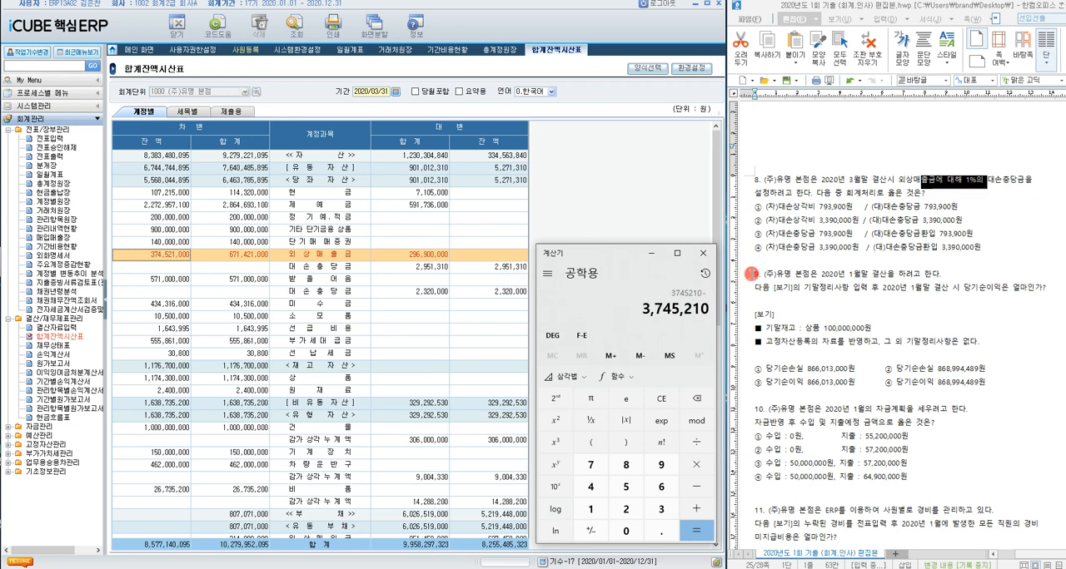
pyautogui.write('2951310')
pyautogui.press('Return')
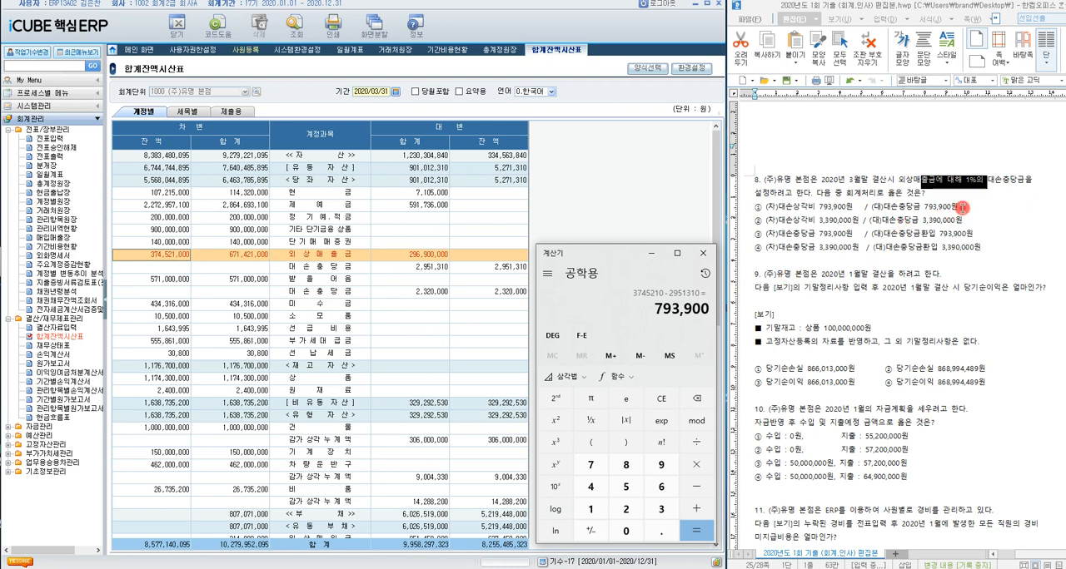
# Step: Highlight answer ① (차)대손상각비 793,900원 / (대)대손충당금 793,900원 for question 8, and clear and minimize the calculator
pyautogui.moveTo(959, 207); pyautogui.dragTo(730, 210)
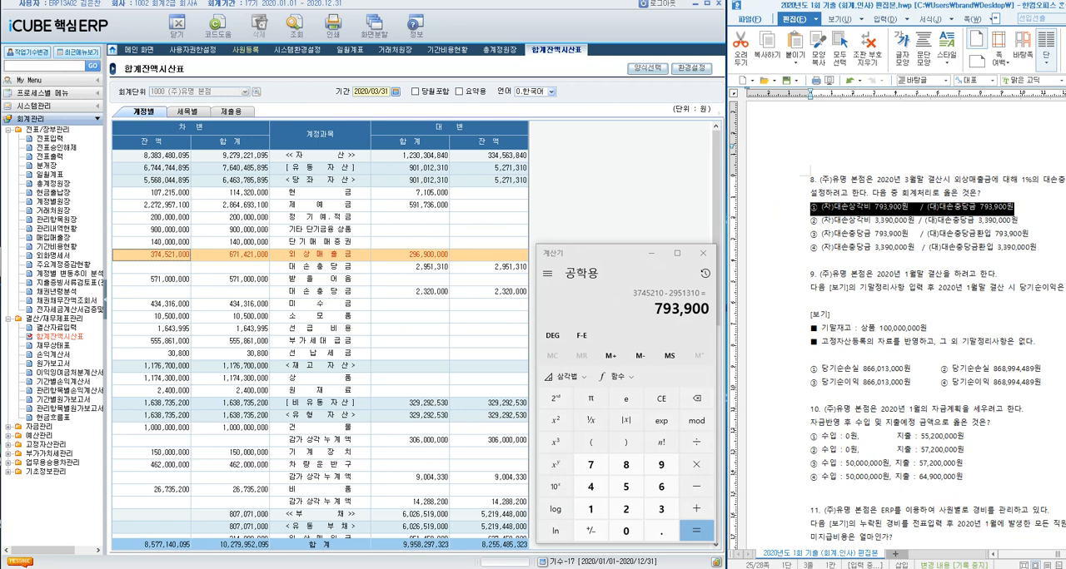
pyautogui.hscroll(3, 903, 323)
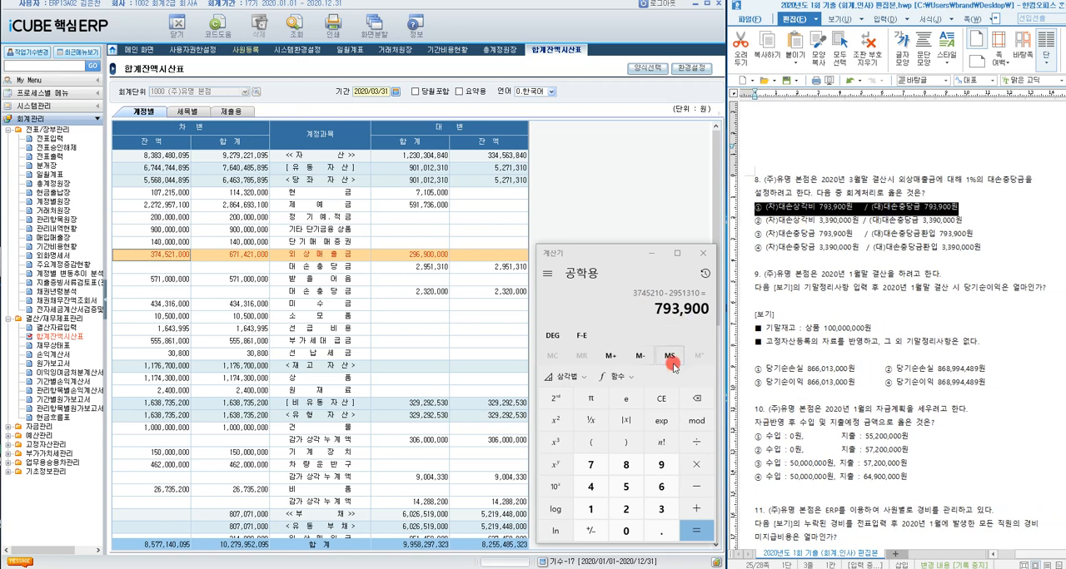
pyautogui.click(661, 398)
pyautogui.click(651, 253)
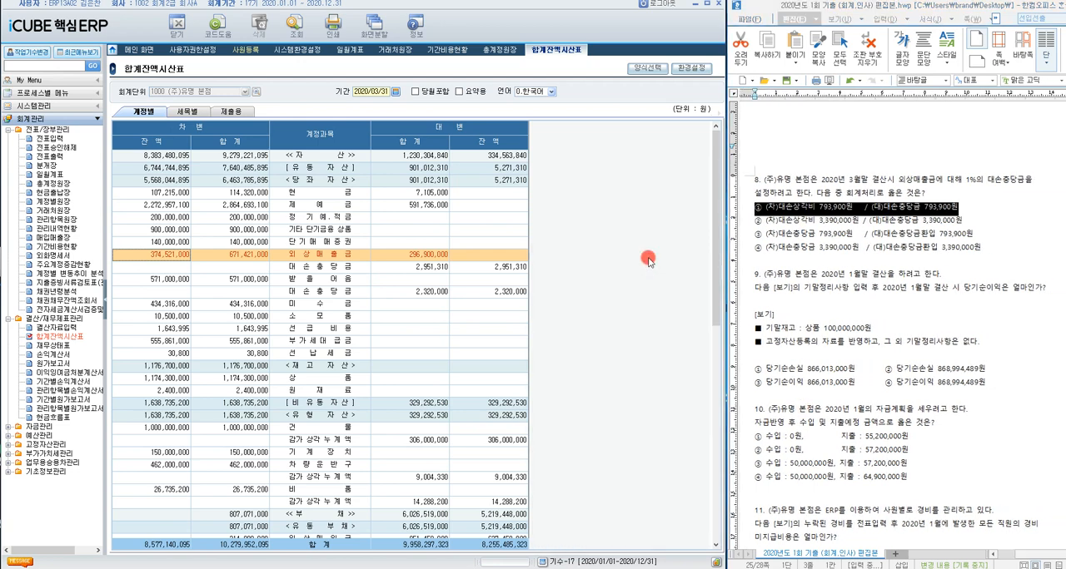
# Step: Open 결산자료입력 for question 9 and load the closing data with the 기간 set to 2020/01 through 2020/01
pyautogui.click(812, 273)
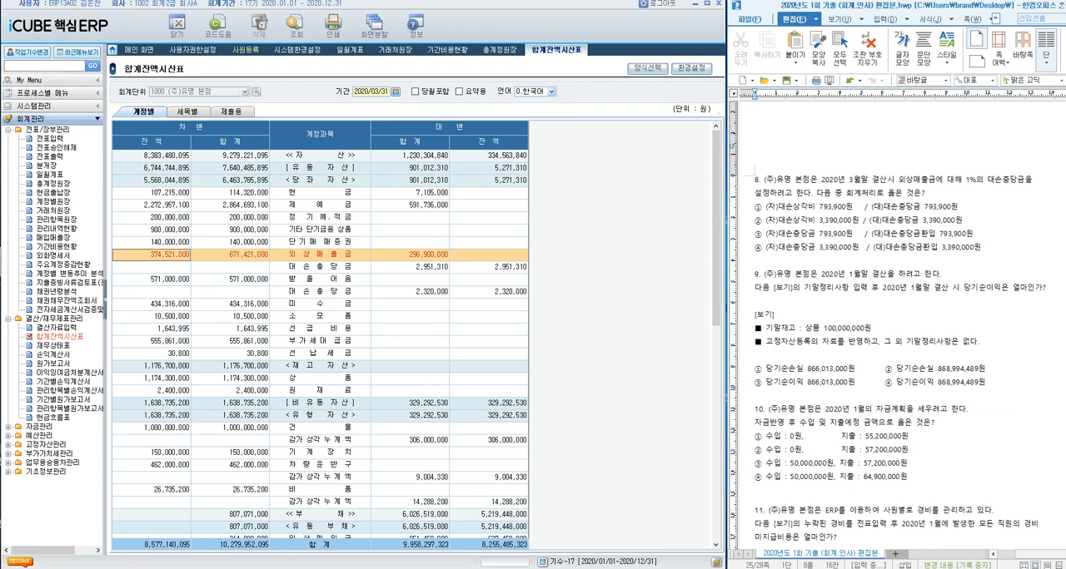
pyautogui.click(56, 327)
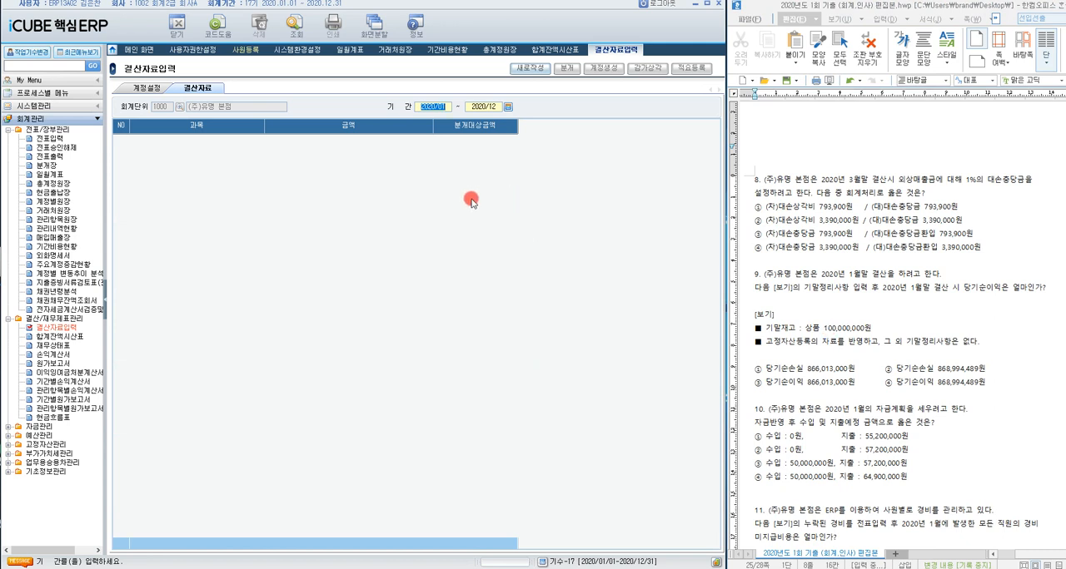
pyautogui.click(508, 106)
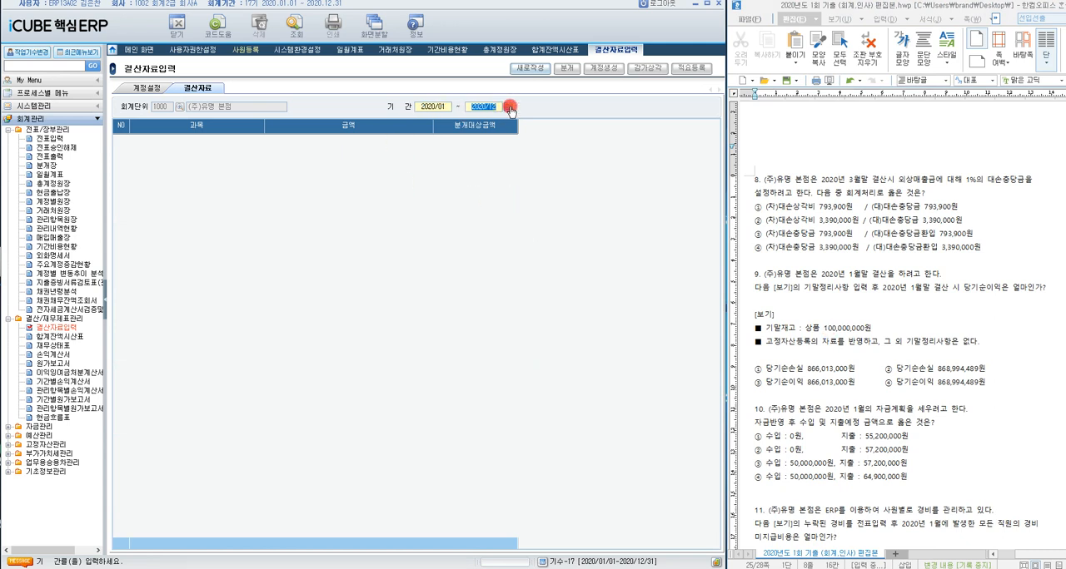
pyautogui.click(267, 267)
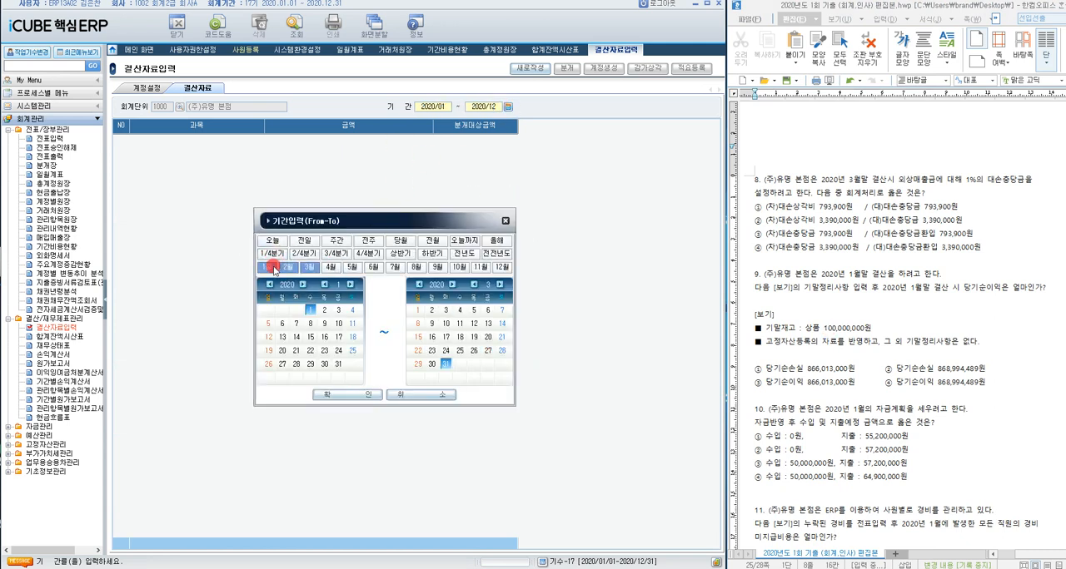
pyautogui.click(363, 393)
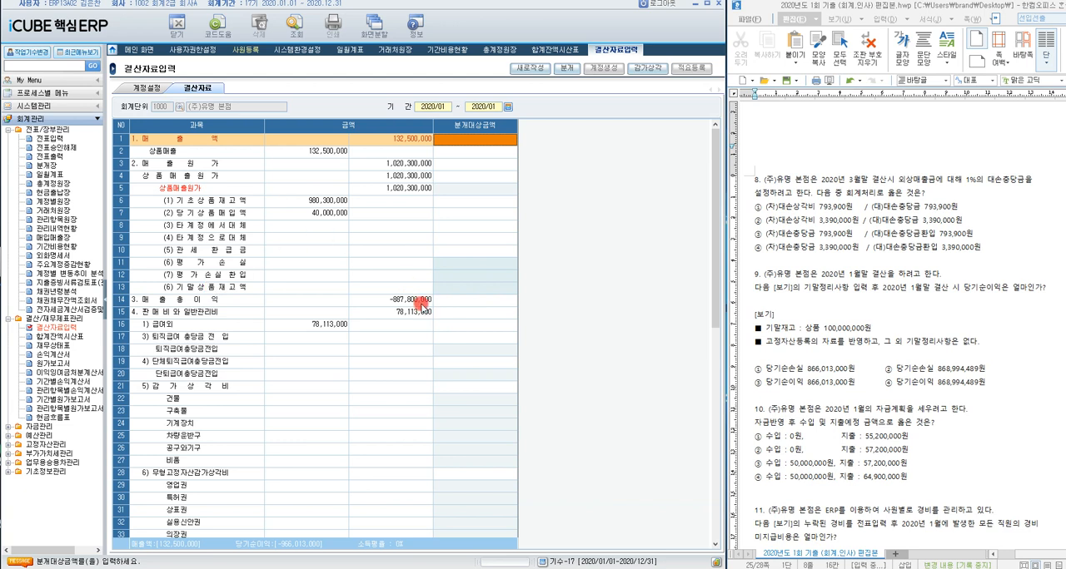
# Step: Enter 100,000,000 as the 기말상품재고액 and load the 감가상각 data into the closing entries
pyautogui.click(467, 287)
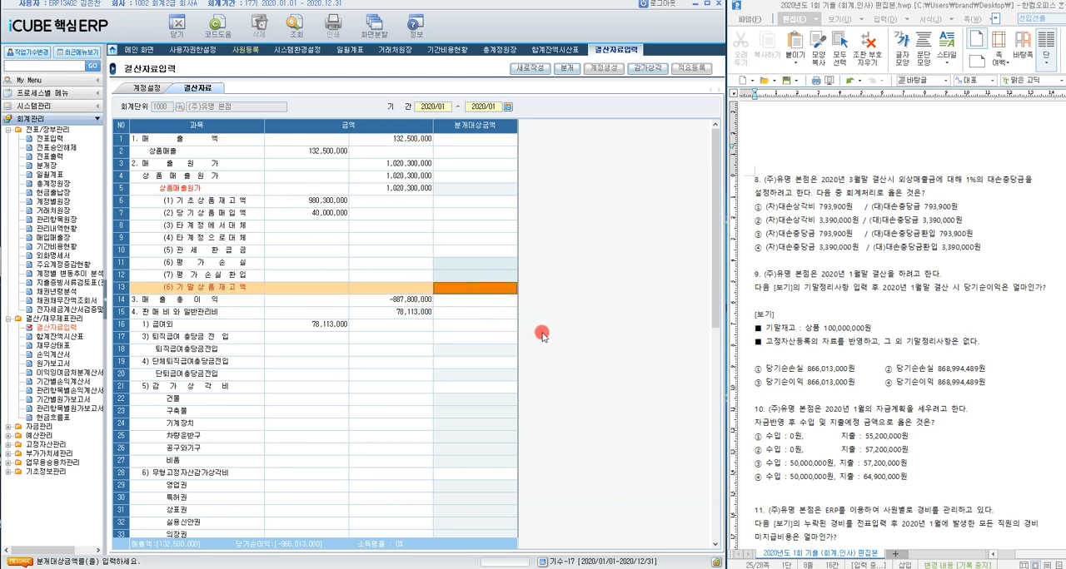
pyautogui.write('100,000,0')
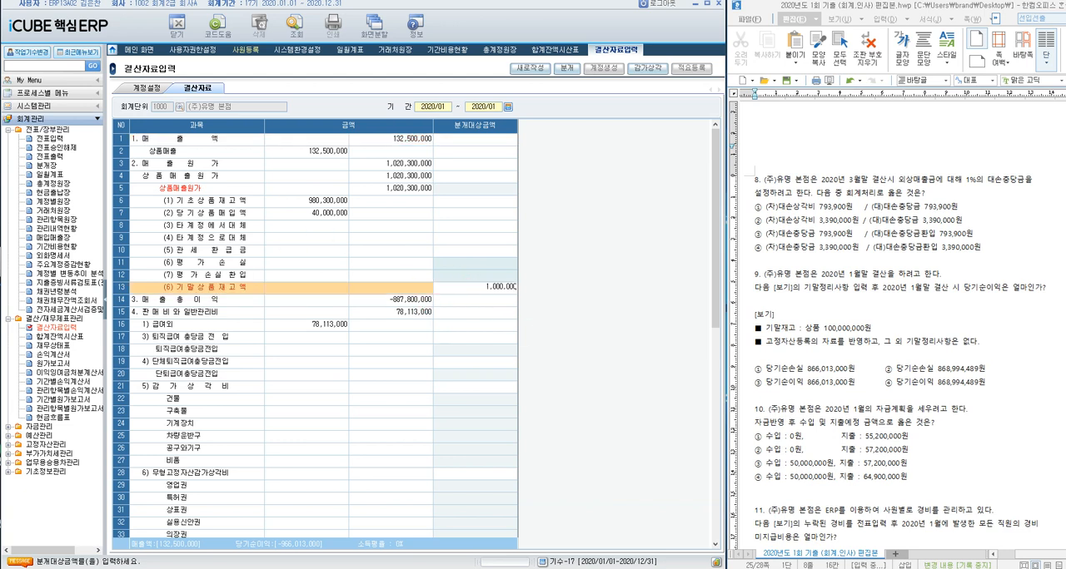
pyautogui.write('00')
pyautogui.press('Return')
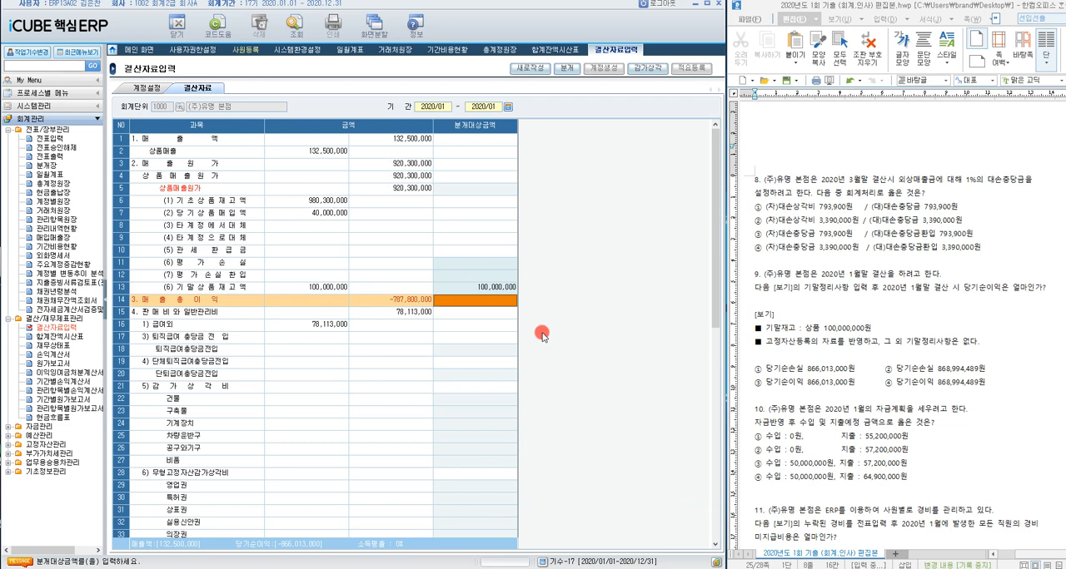
pyautogui.click(654, 69)
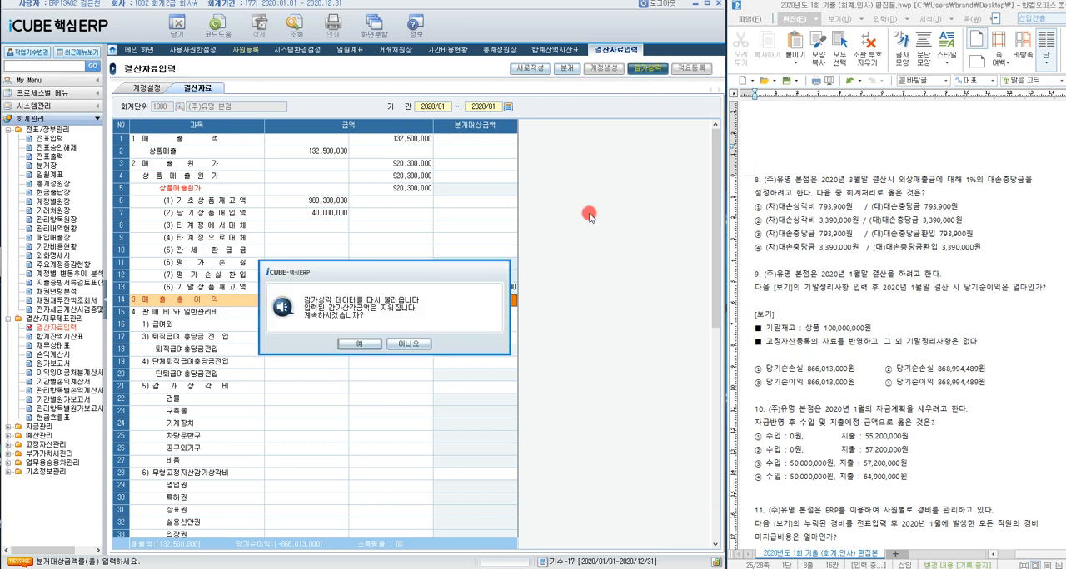
pyautogui.click(365, 344)
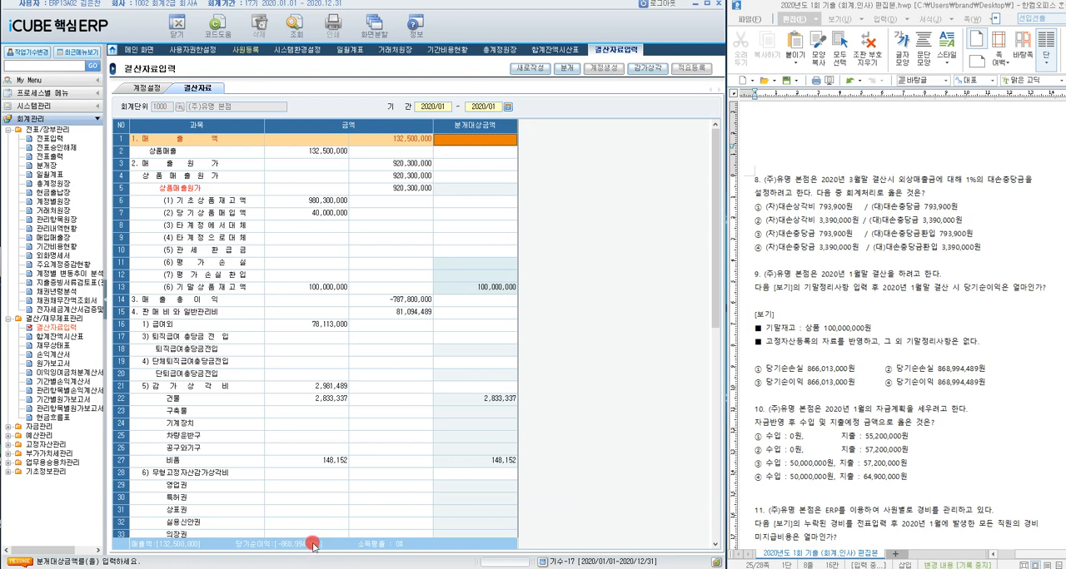
# Step: Check the 당기순이익 row of the closing data and highlight answer ② 당기순손실 868,994,489원 for question 9
pyautogui.scroll(-6, 386, 525)
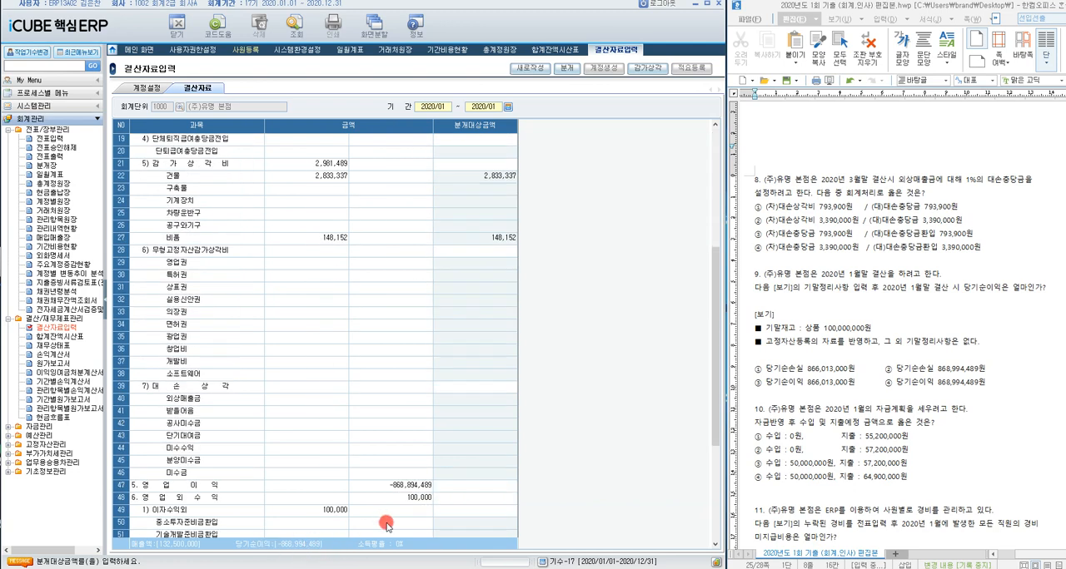
pyautogui.scroll(-5, 386, 524)
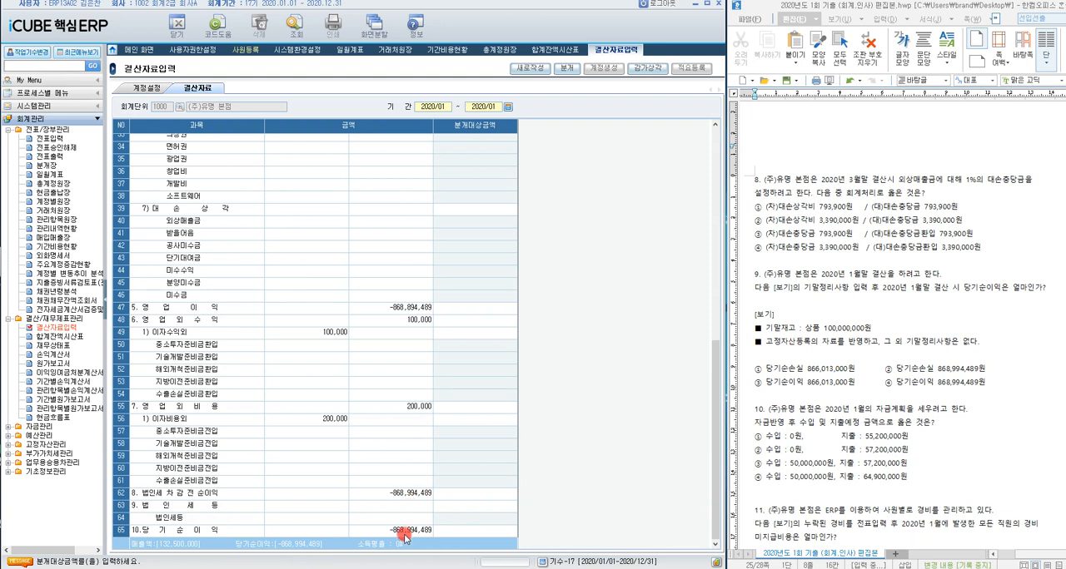
pyautogui.click(403, 533)
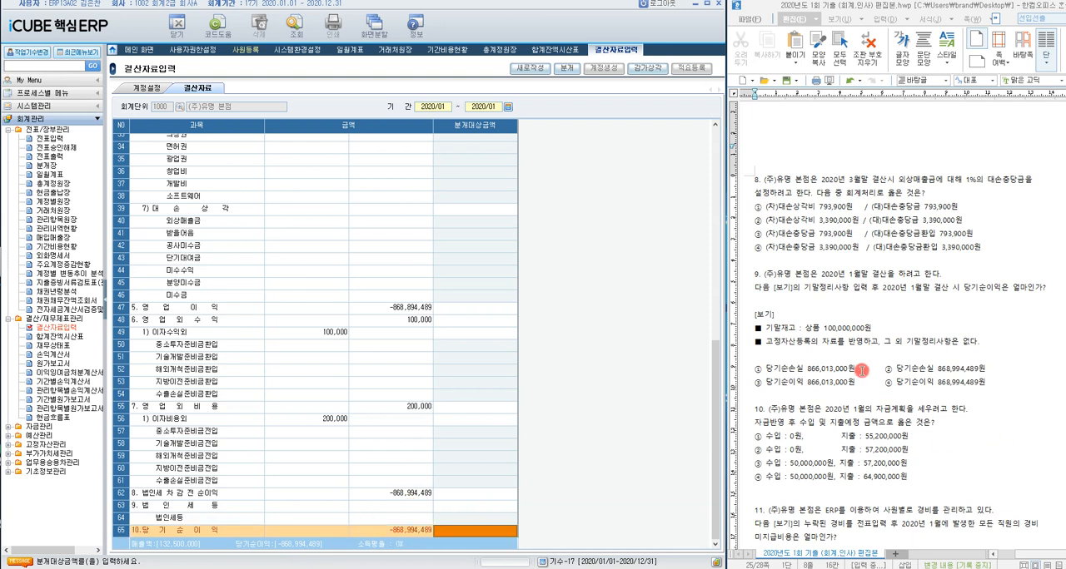
pyautogui.moveTo(884, 370); pyautogui.dragTo(984, 371)
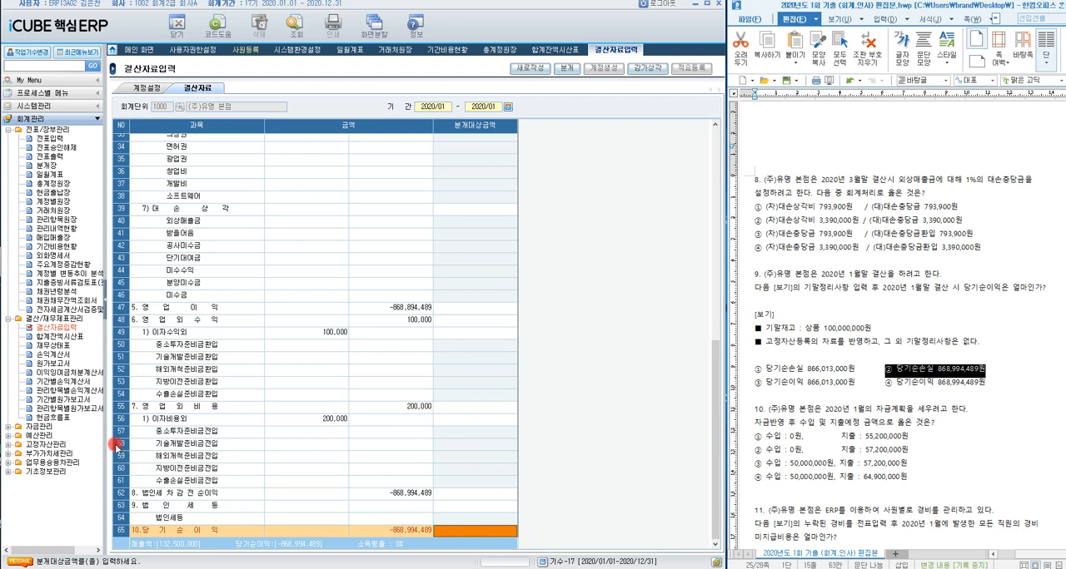
# Step: Open 일자별자금계획입력 under 자금관리 and set the 계획년월 to 2020/01
pyautogui.click(8, 427)
pyautogui.scroll(-1, 71, 420)
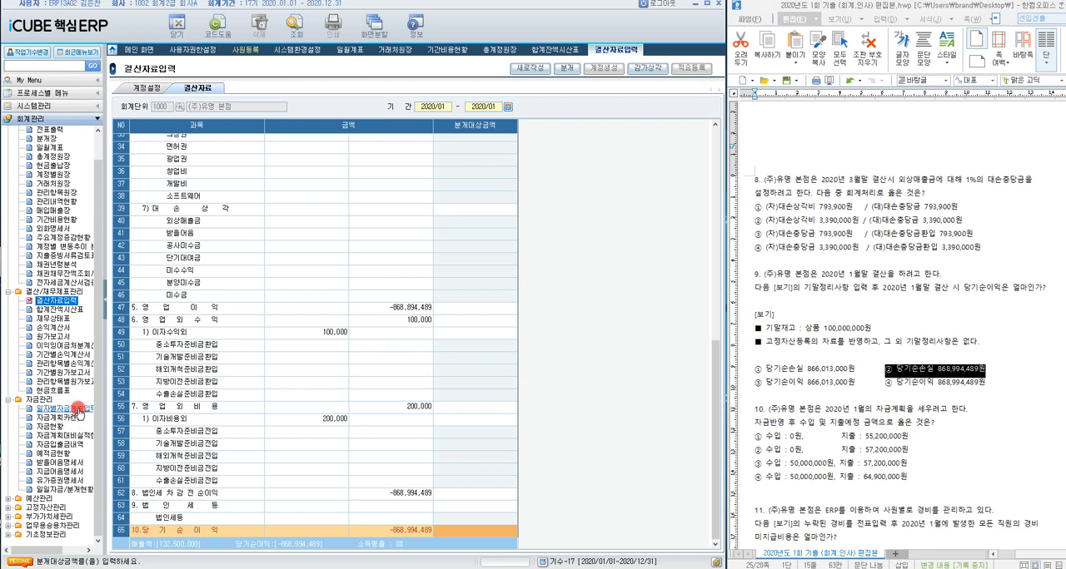
pyautogui.click(77, 409)
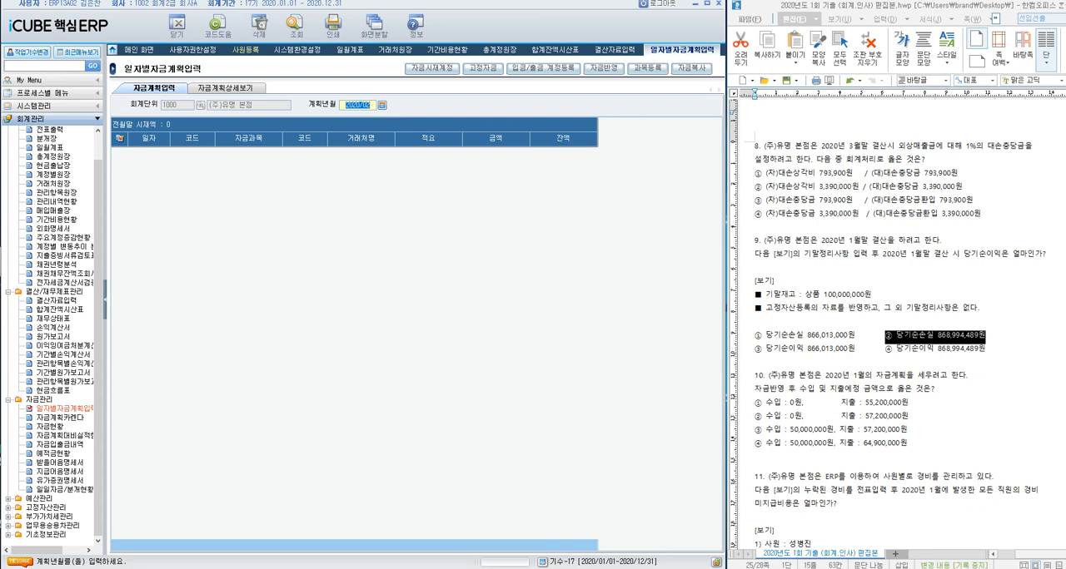
pyautogui.click(366, 107)
pyautogui.click(382, 104)
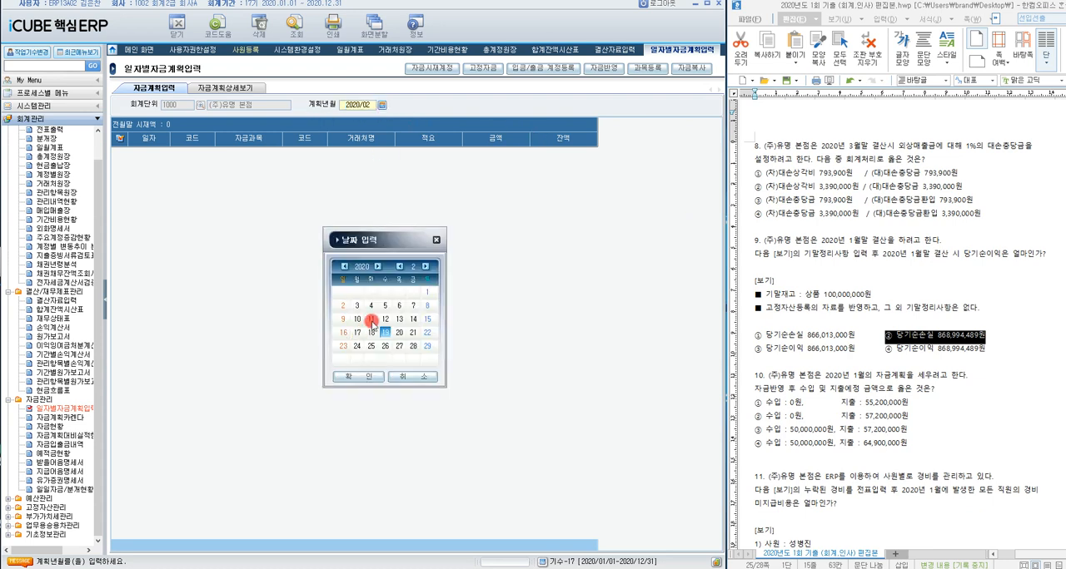
pyautogui.click(414, 268)
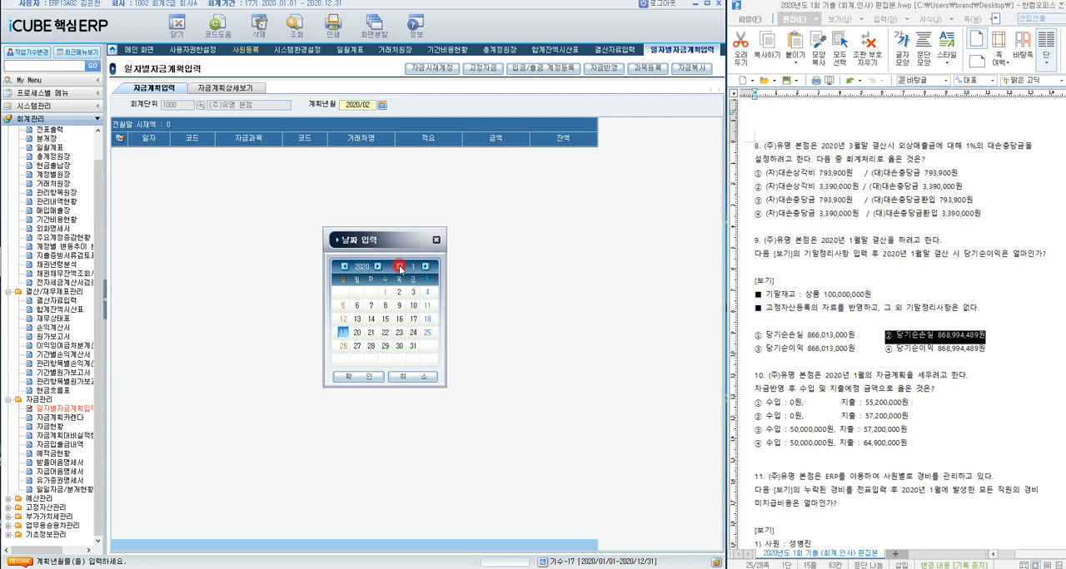
pyautogui.click(400, 379)
pyautogui.write('2020/')
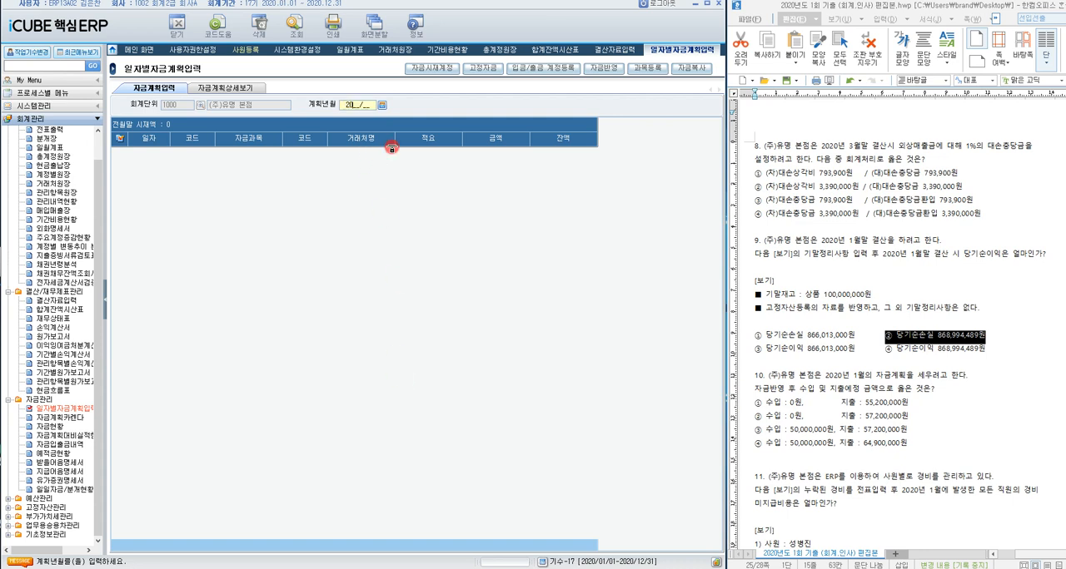
pyautogui.write('01')
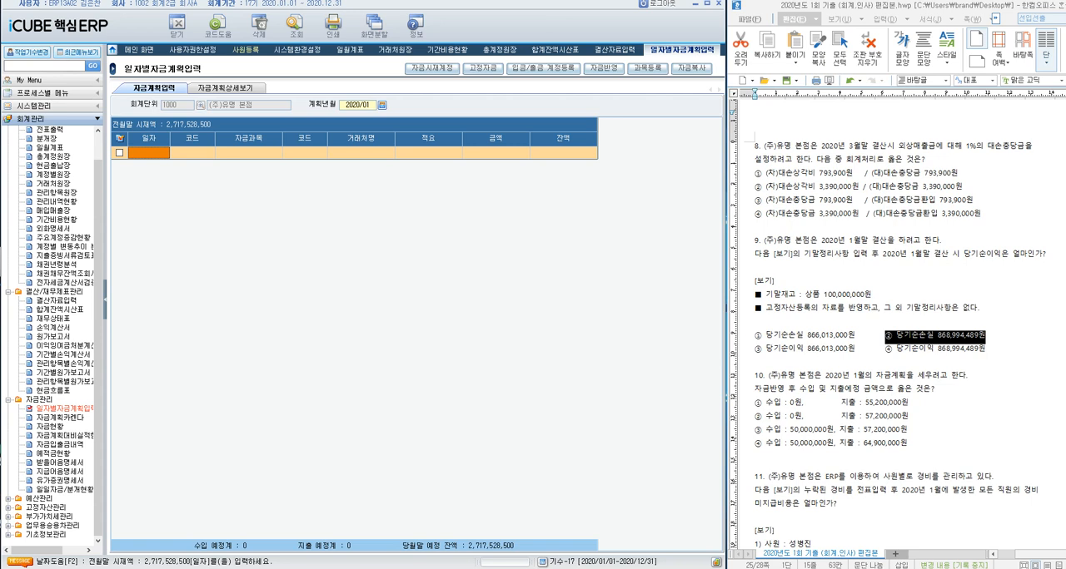
# Step: Run 자금반영 for 2020/01/01 to 2020/01/31 with the 전표조회기간 2019/11/01 to 2020/01/31
pyautogui.click(119, 152)
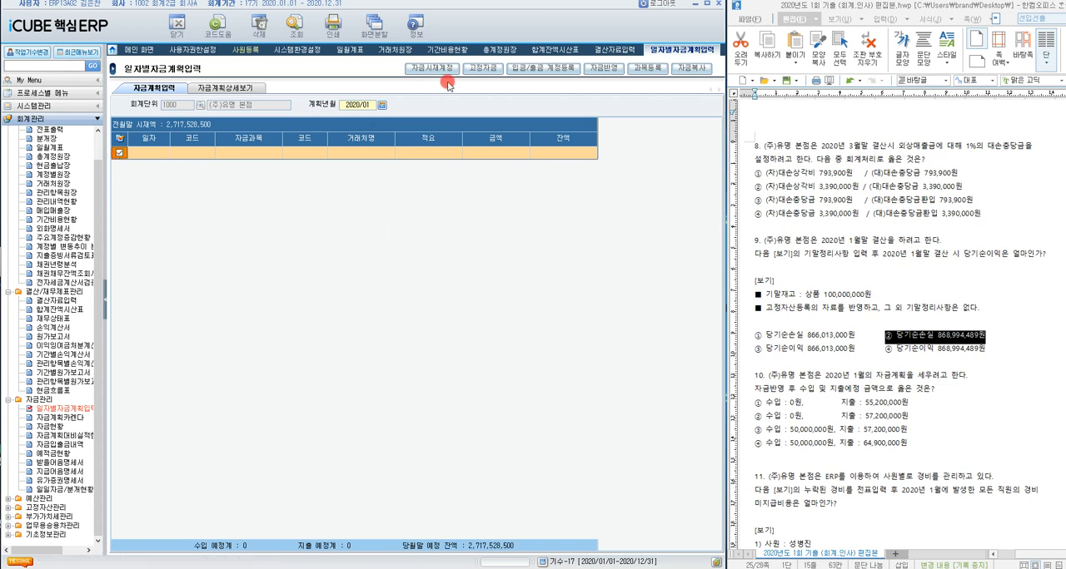
pyautogui.click(603, 74)
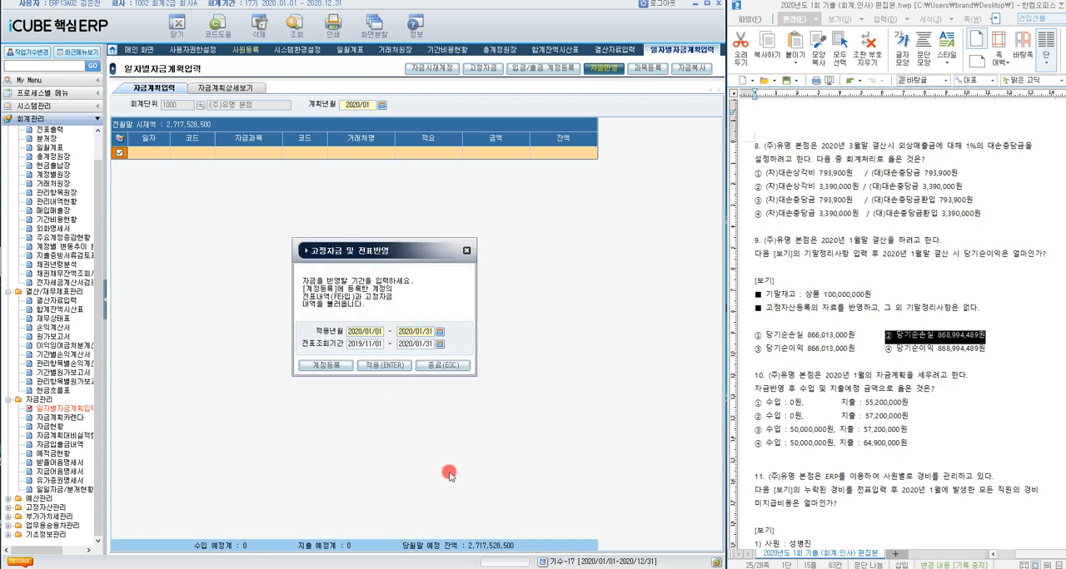
pyautogui.click(382, 367)
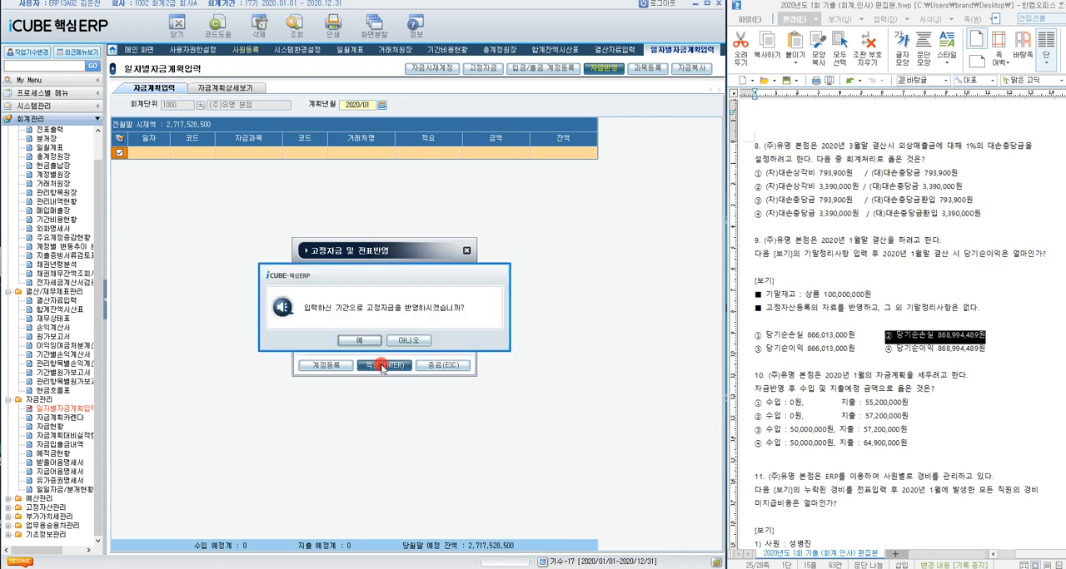
pyautogui.click(372, 341)
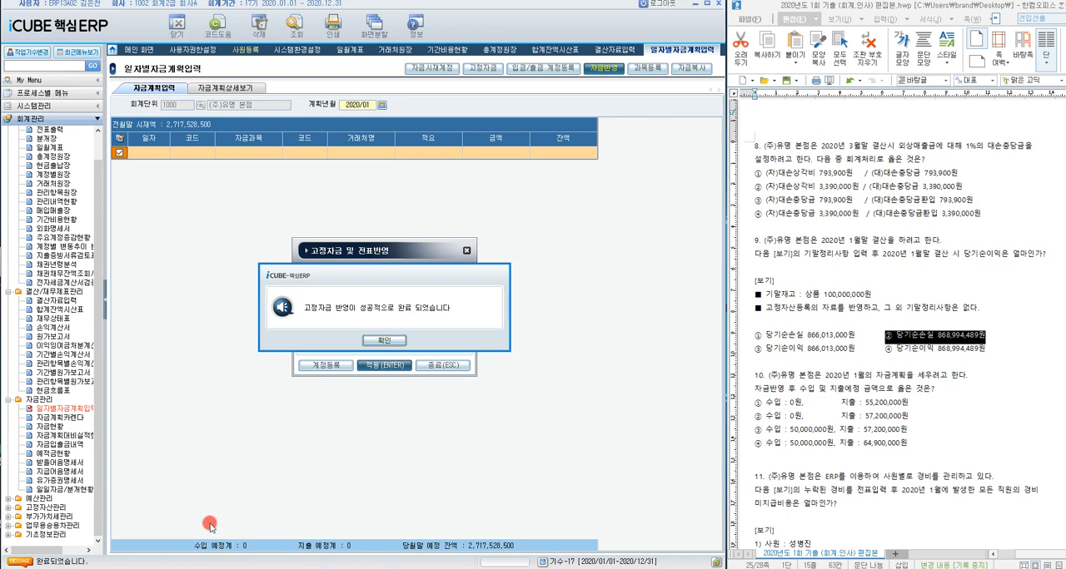
pyautogui.click(381, 340)
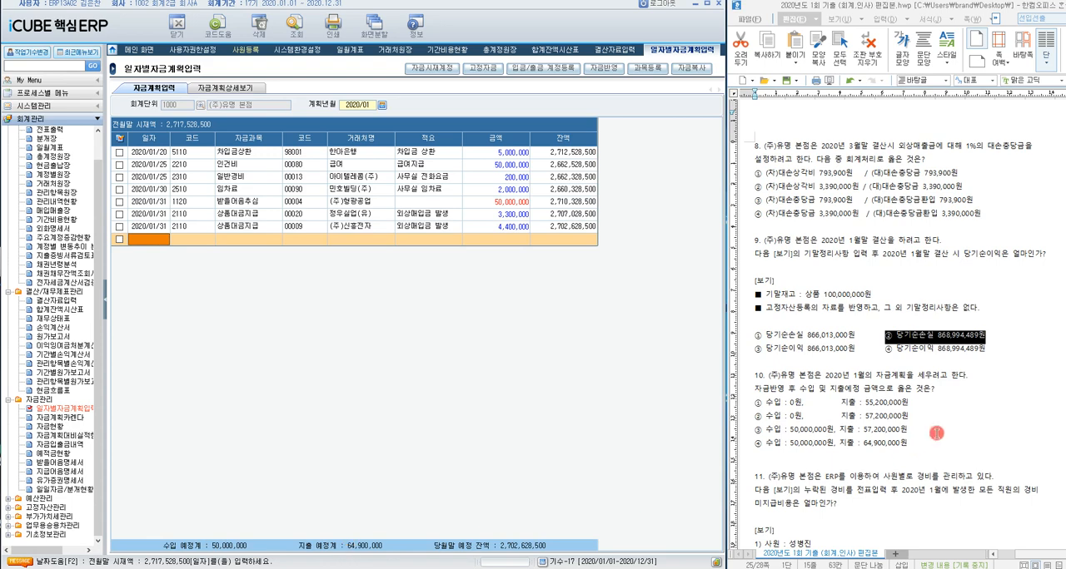
# Step: Highlight answer ④ 수입 50,000,000원, 지출 64,900,000원 for question 10 and move on to question 11
pyautogui.moveTo(755, 447); pyautogui.dragTo(924, 447)
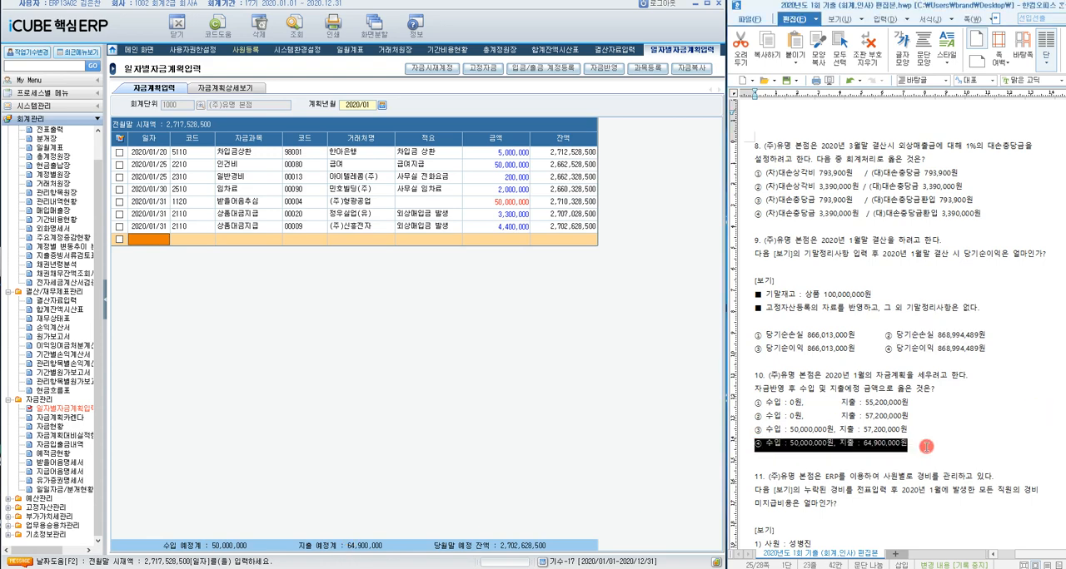
pyautogui.scroll(-2, 1010, 436)
pyautogui.scroll(-1, 1010, 436)
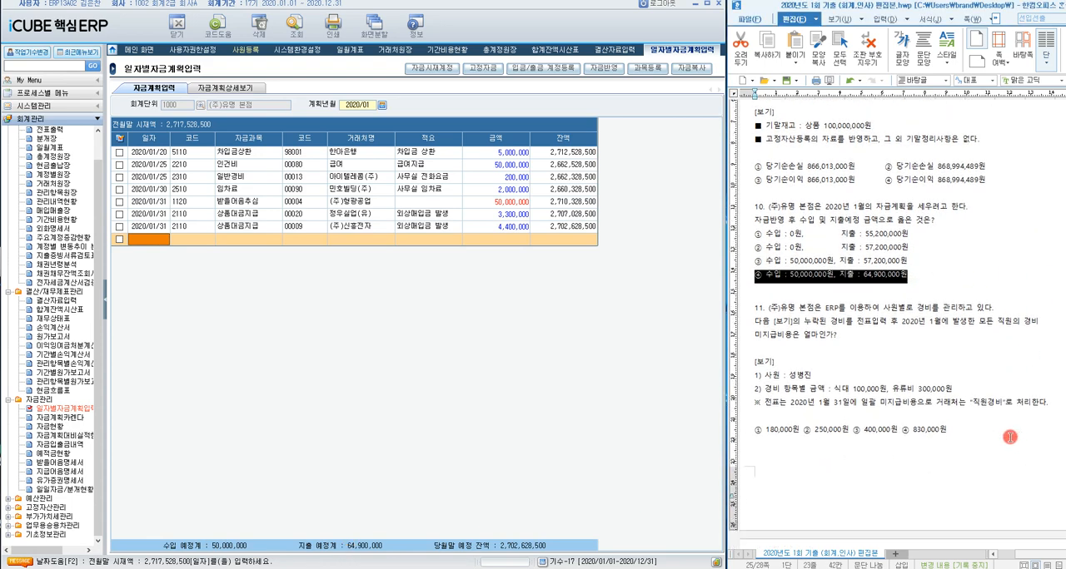
pyautogui.scroll(-1, 1010, 436)
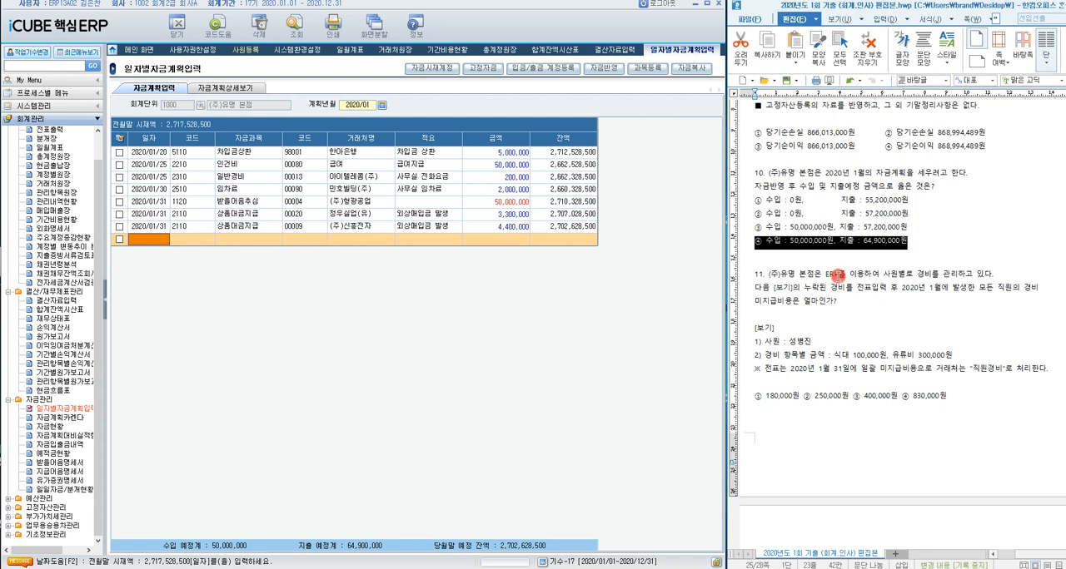
pyautogui.click(837, 274)
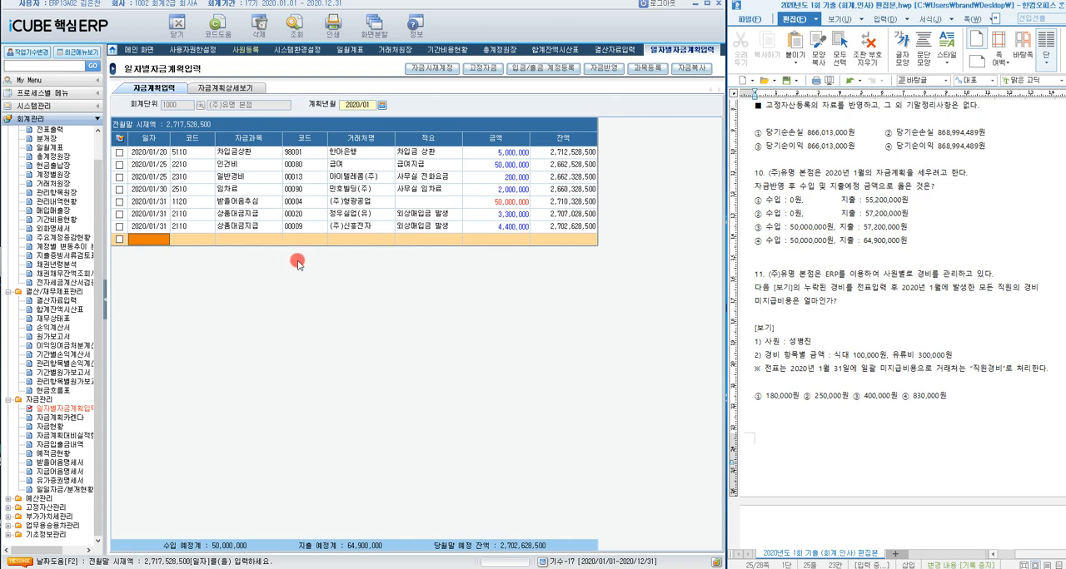
# Step: Open 전표입력 and load the vouchers dated January 31, 2020
pyautogui.click(99, 304)
pyautogui.moveTo(99, 303); pyautogui.dragTo(99, 288)
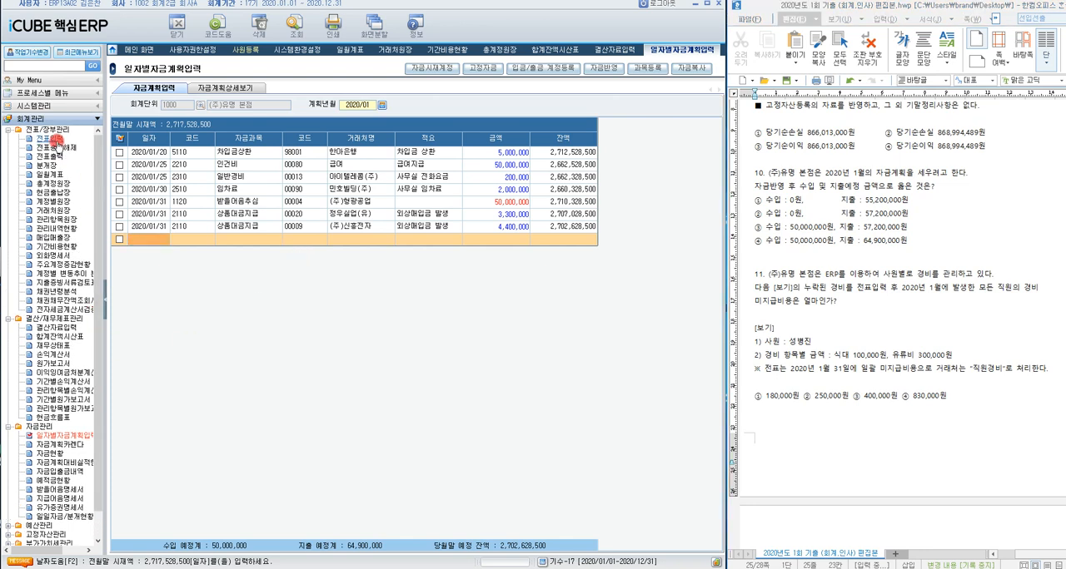
pyautogui.click(55, 140)
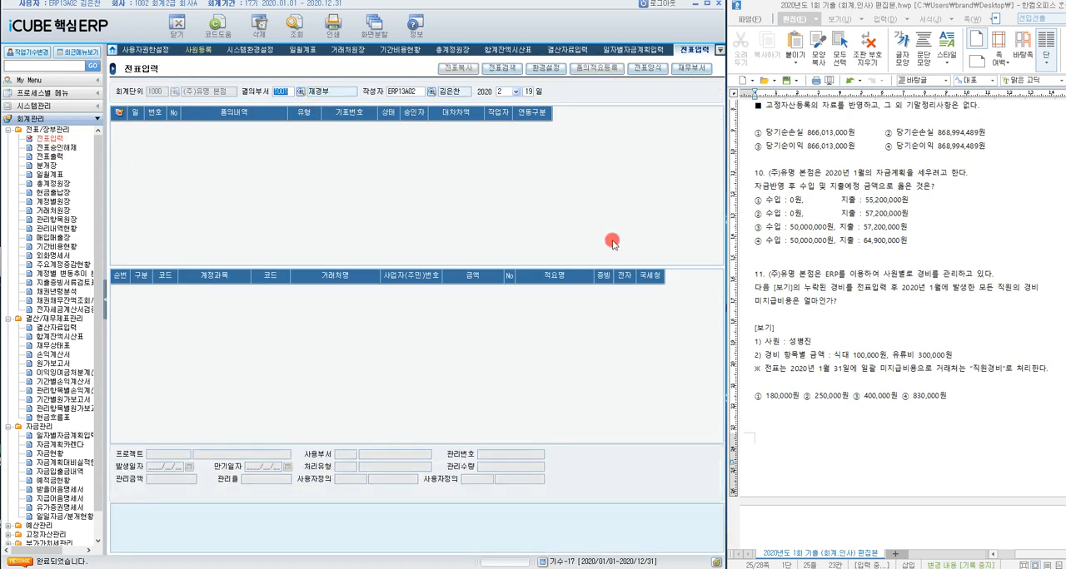
pyautogui.press('Return')
pyautogui.press('Return')
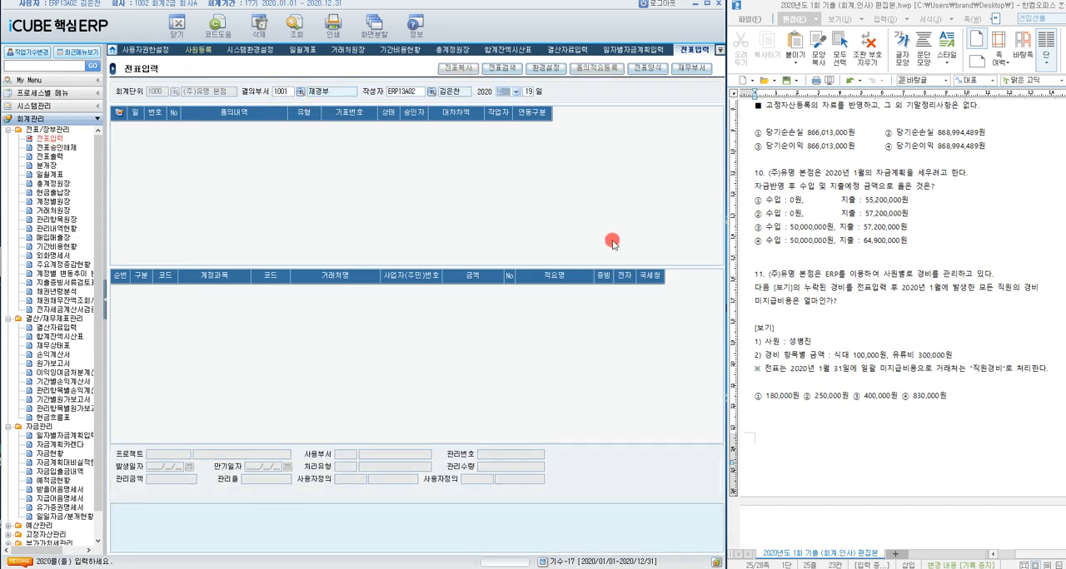
pyautogui.write('1')
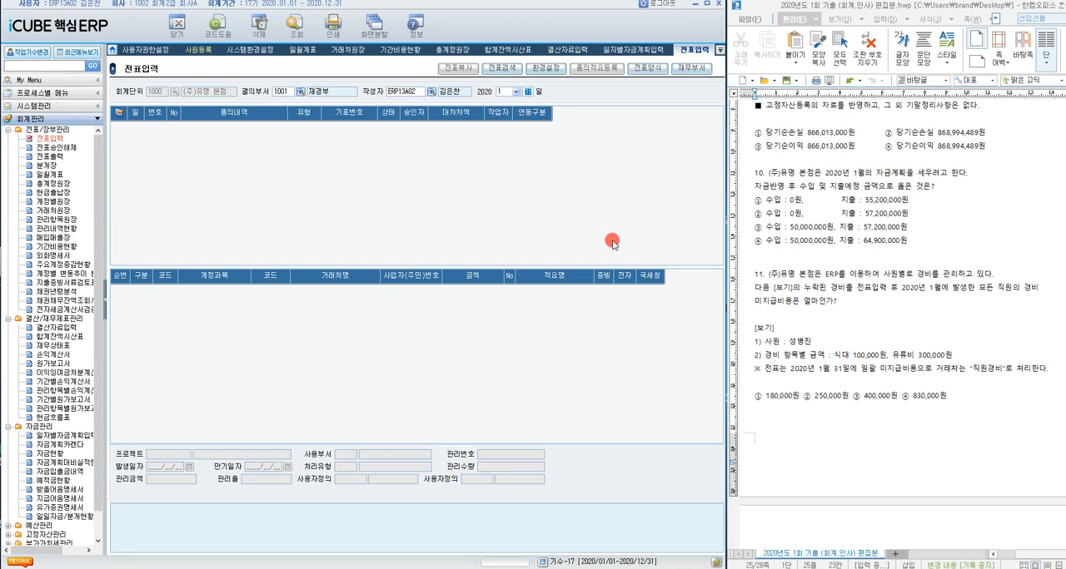
pyautogui.write('31')
pyautogui.press('Return')
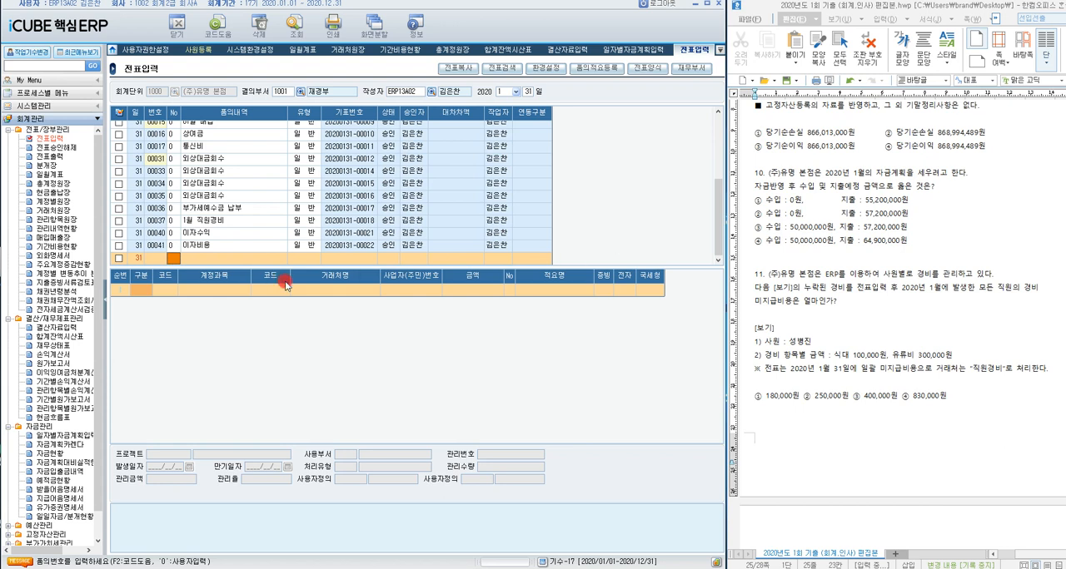
# Step: Add a 일반 voucher for day 31 whose 품의내역 reads 1월, the employee's name and 경비
pyautogui.press('Return')
pyautogui.write('1')
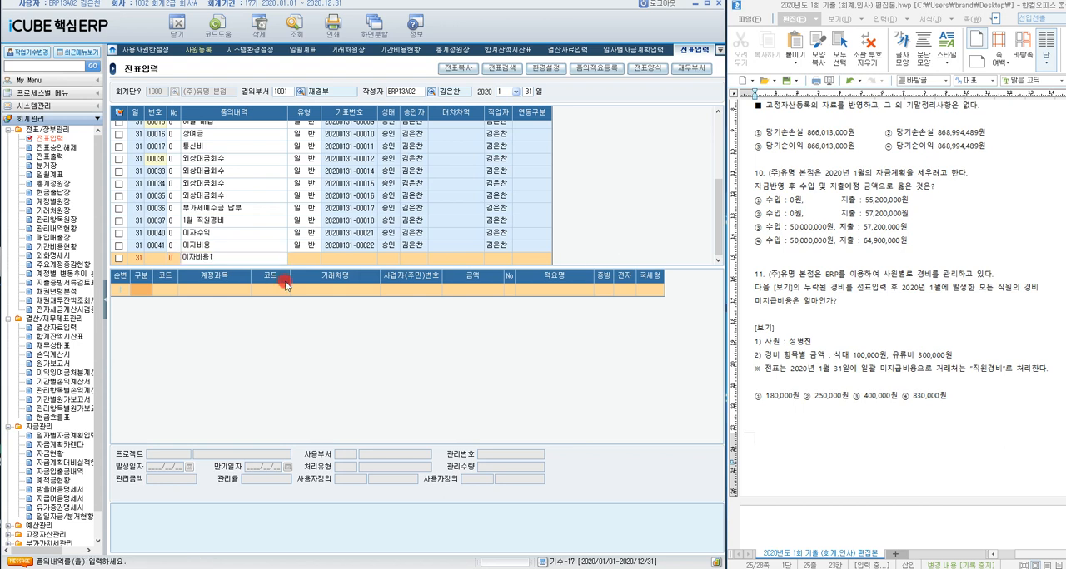
pyautogui.press('BackSpace')
pyautogui.press('BackSpace')
pyautogui.press('BackSpace')
pyautogui.press('BackSpace')
pyautogui.press('BackSpace')
pyautogui.write('1월')
pyautogui.press('Return')
pyautogui.press('Return')
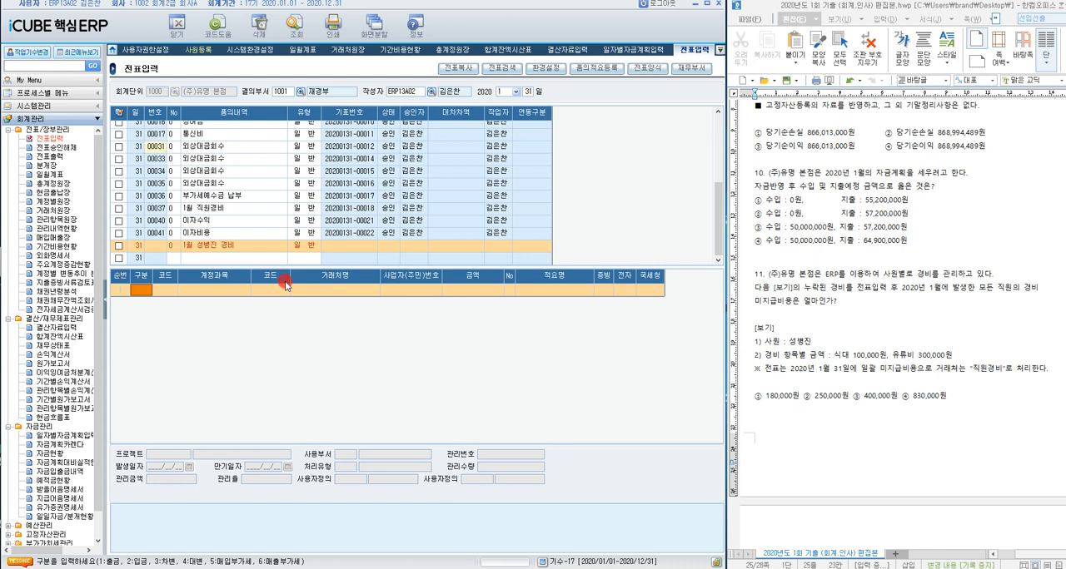
# Step: Start a 차변 line in the new voucher with account 81101 복리후생비_식대
pyautogui.write('3')
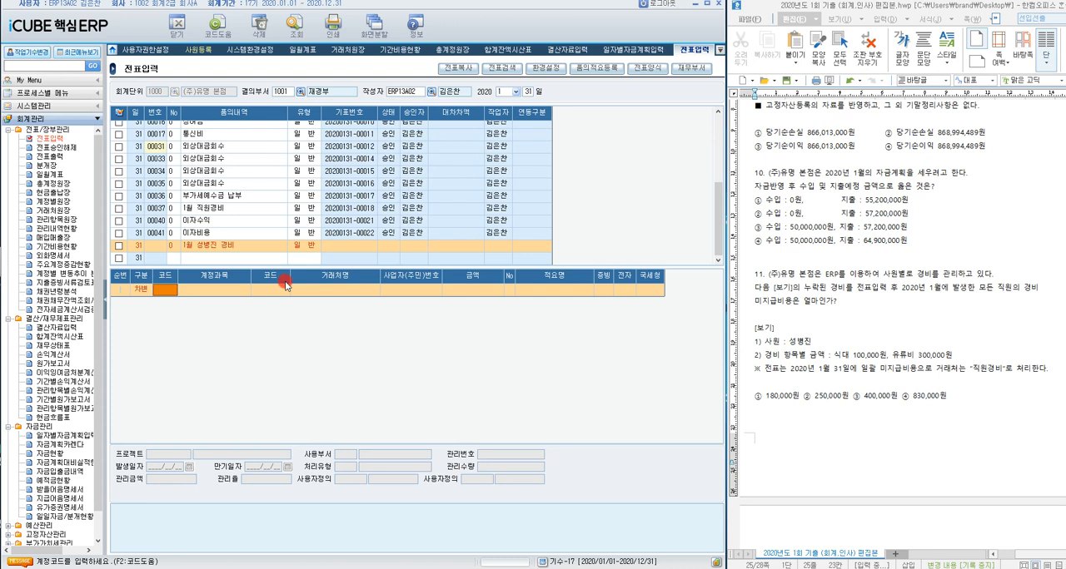
pyautogui.write('복리후')
pyautogui.press('Return')
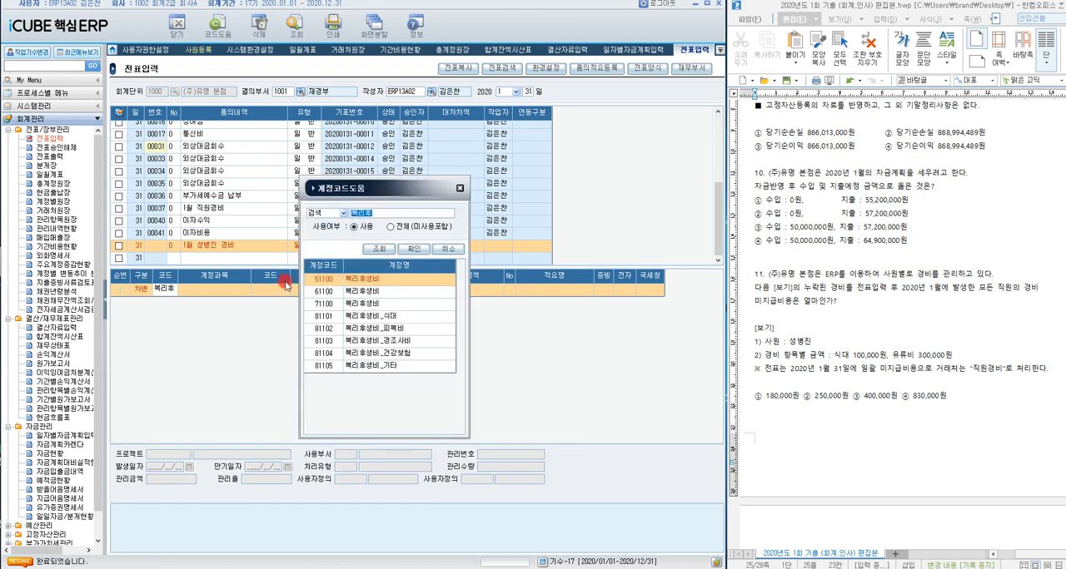
pyautogui.press('Down')
pyautogui.press('Down')
pyautogui.press('Down')
pyautogui.press('Down')
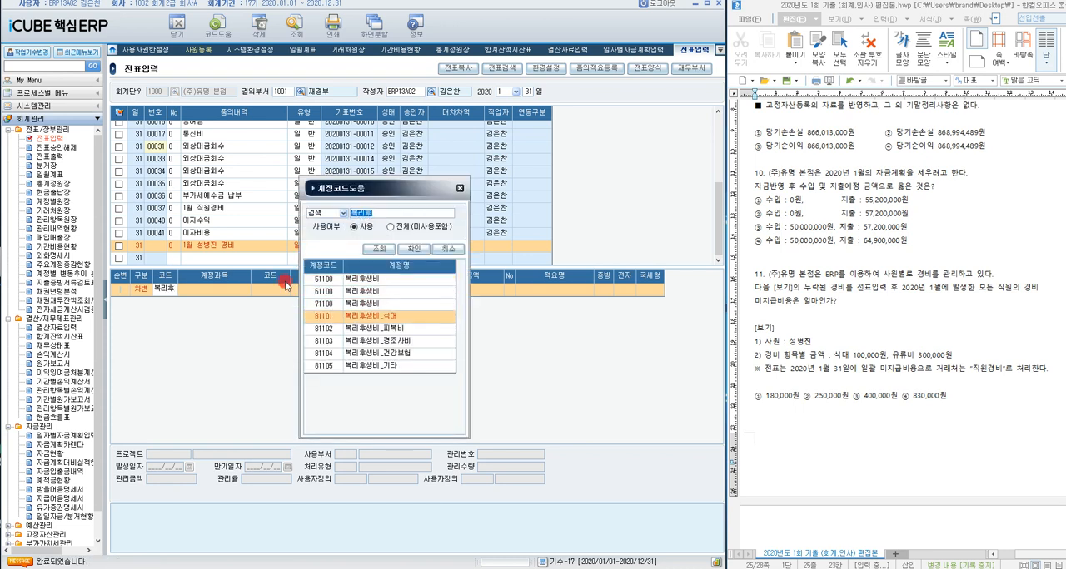
pyautogui.press('Up')
pyautogui.press('Return')
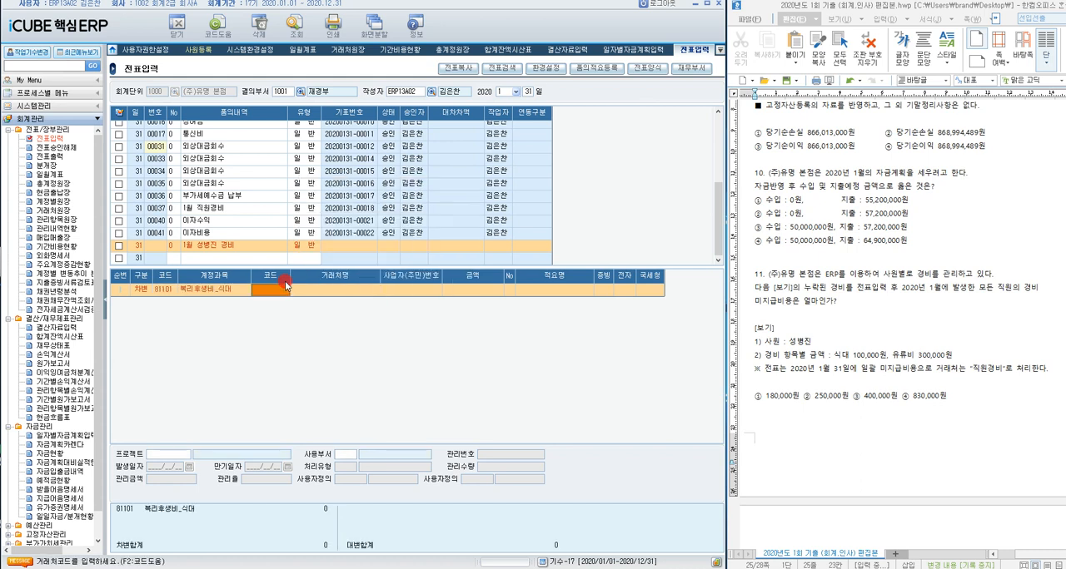
# Step: Complete the 복리후생비_식대 debit line with an amount of 100,000 and the voucher's default 적요, leaving 거래처 blank
pyautogui.press('Return')
pyautogui.press('Return')
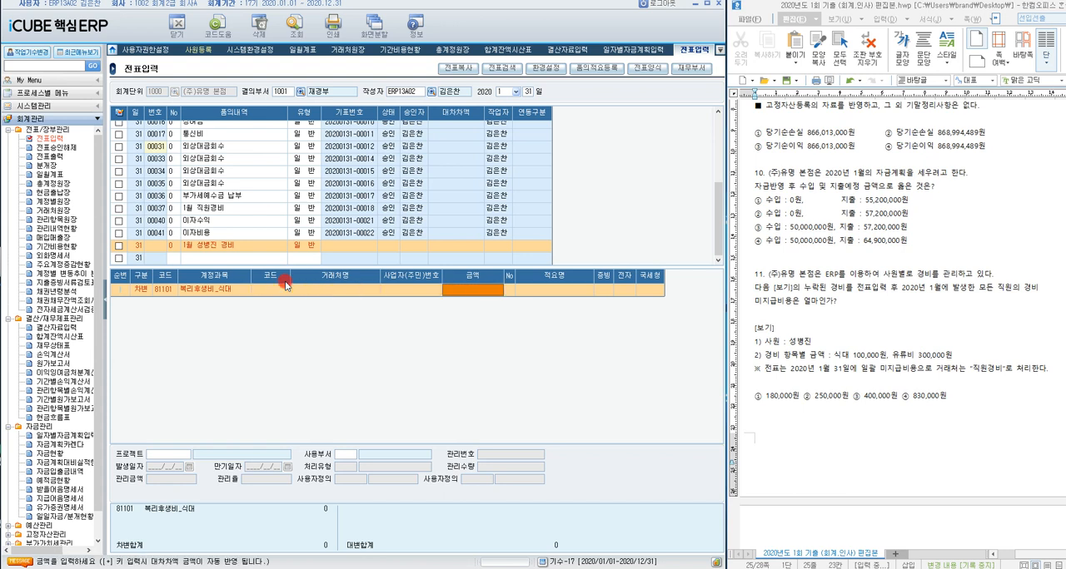
pyautogui.write('1000000')
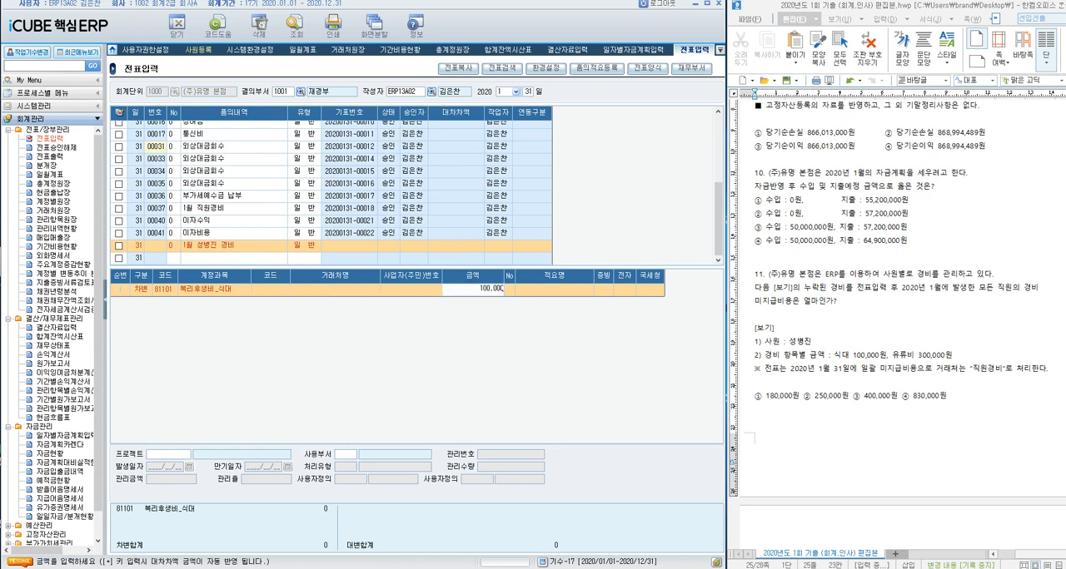
pyautogui.press('Return')
pyautogui.press('Return')
pyautogui.press('Return')
pyautogui.press('Return')
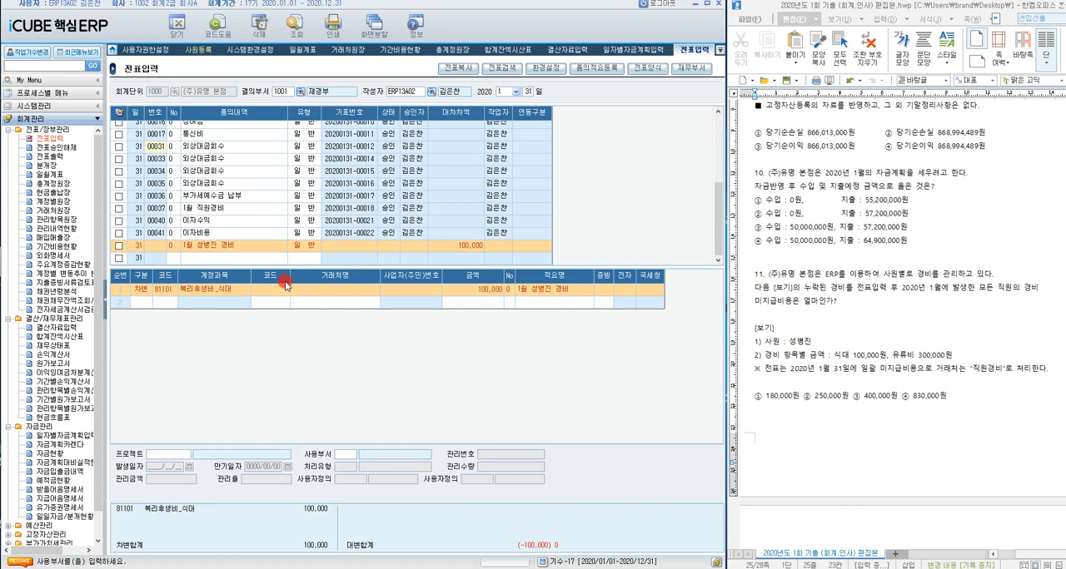
pyautogui.press('Return')
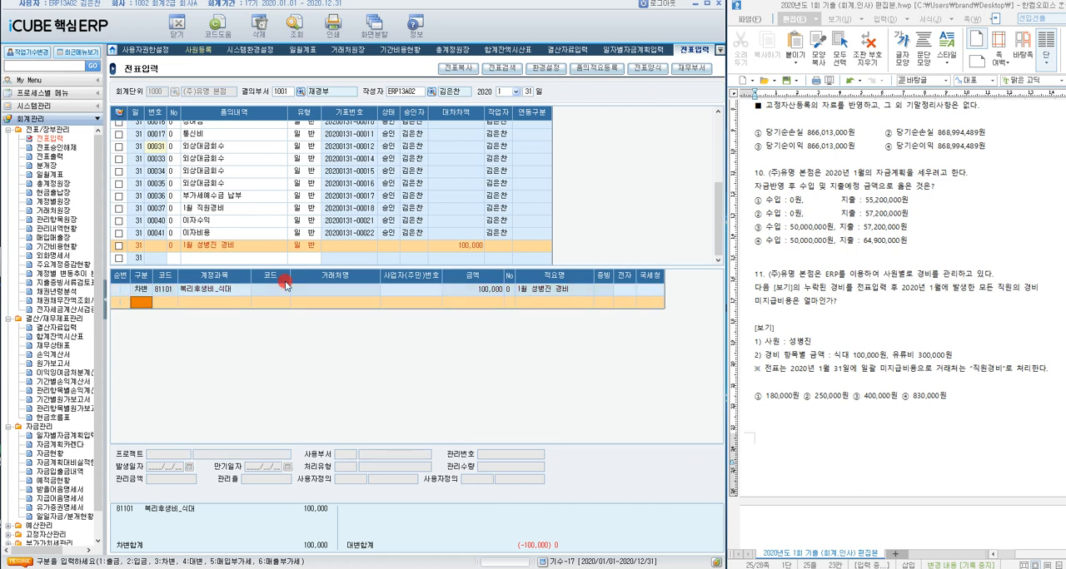
# Step: Add a second 차변 line with account 82200 차량유지비, amount 300,000 and the default 적요
pyautogui.write('3')
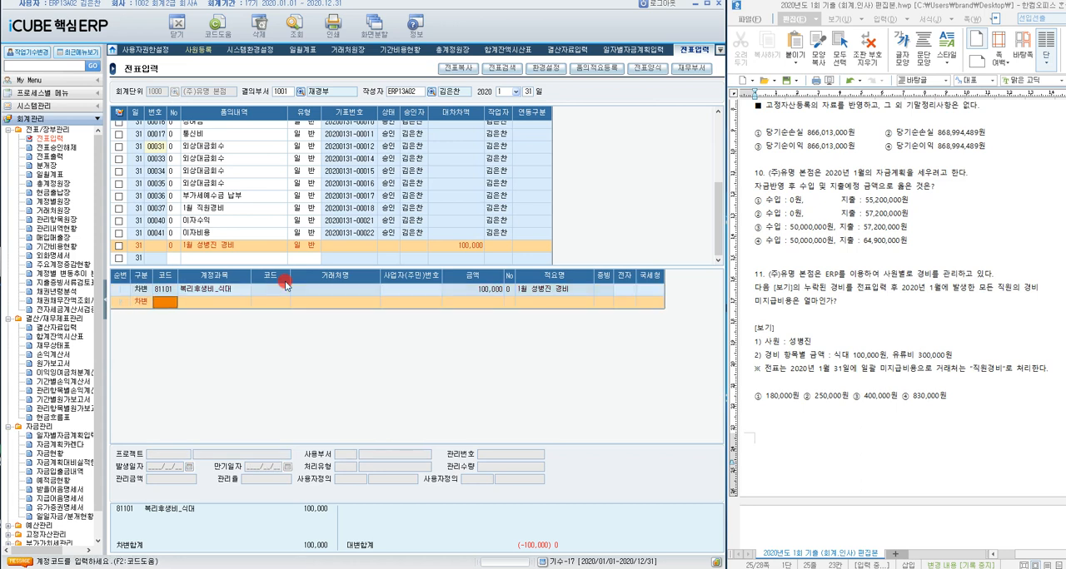
pyautogui.write('차량유')
pyautogui.press('Return')
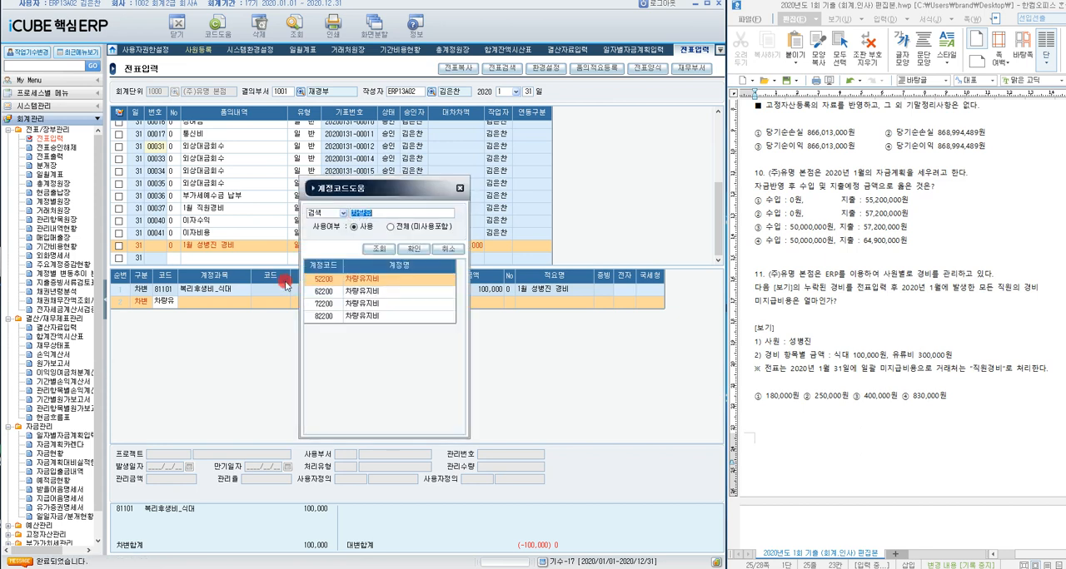
pyautogui.press('Down')
pyautogui.press('Down')
pyautogui.press('Down')
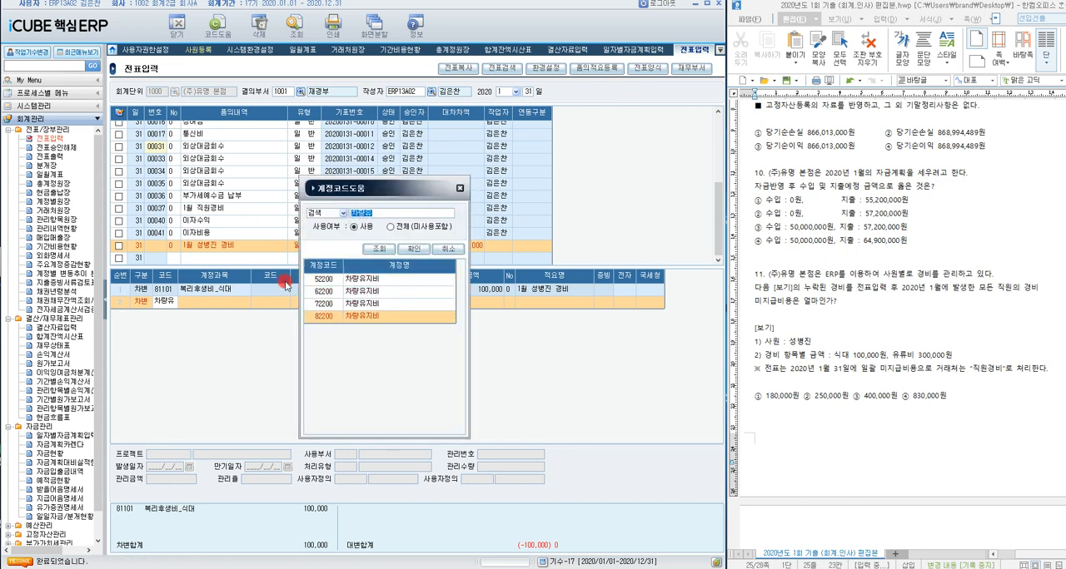
pyautogui.press('Return')
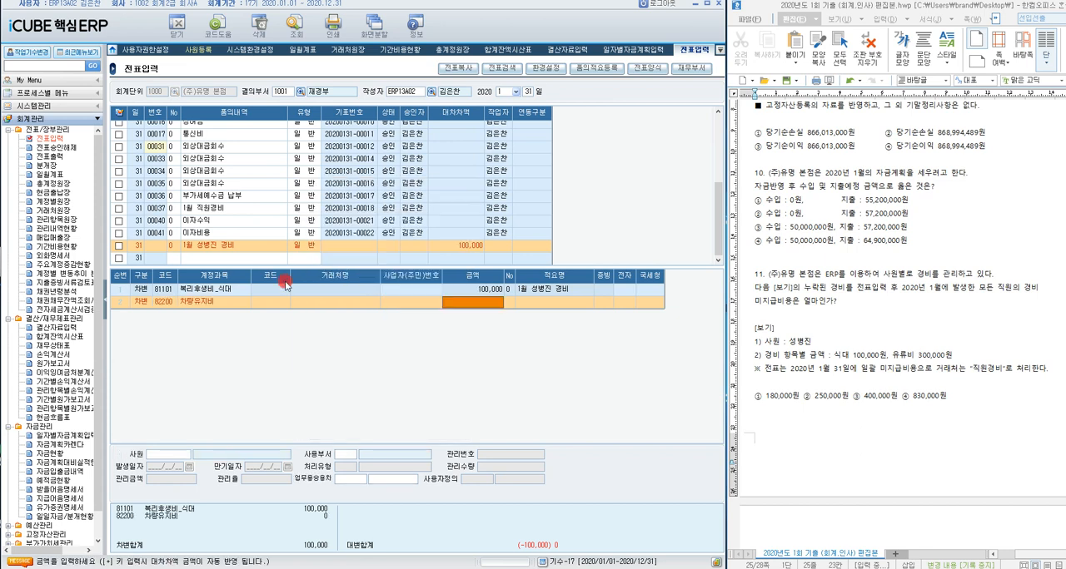
pyautogui.write('3000000')
pyautogui.press('Return')
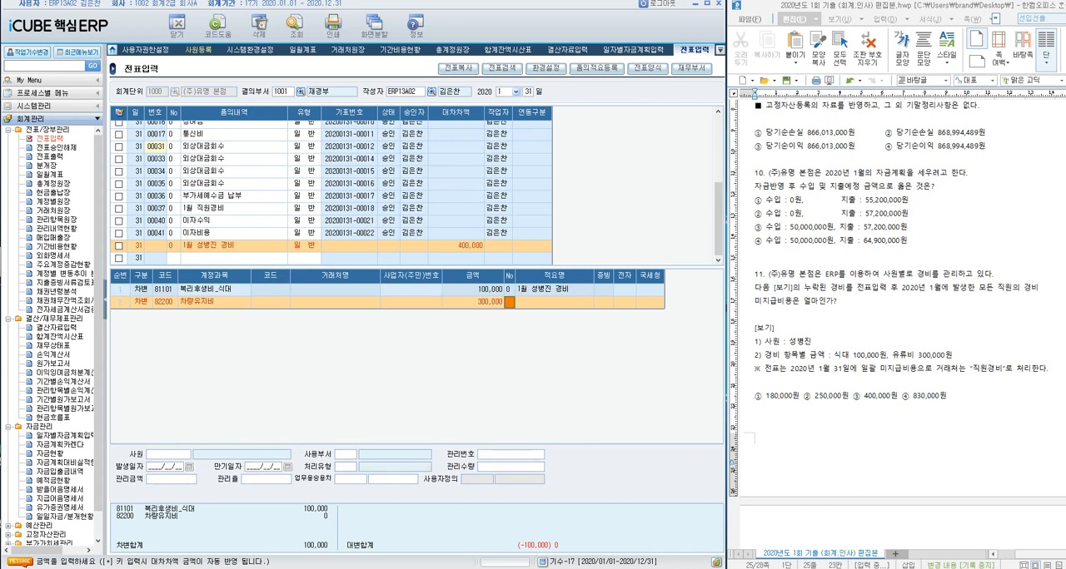
pyautogui.press('Return')
pyautogui.press('Return')
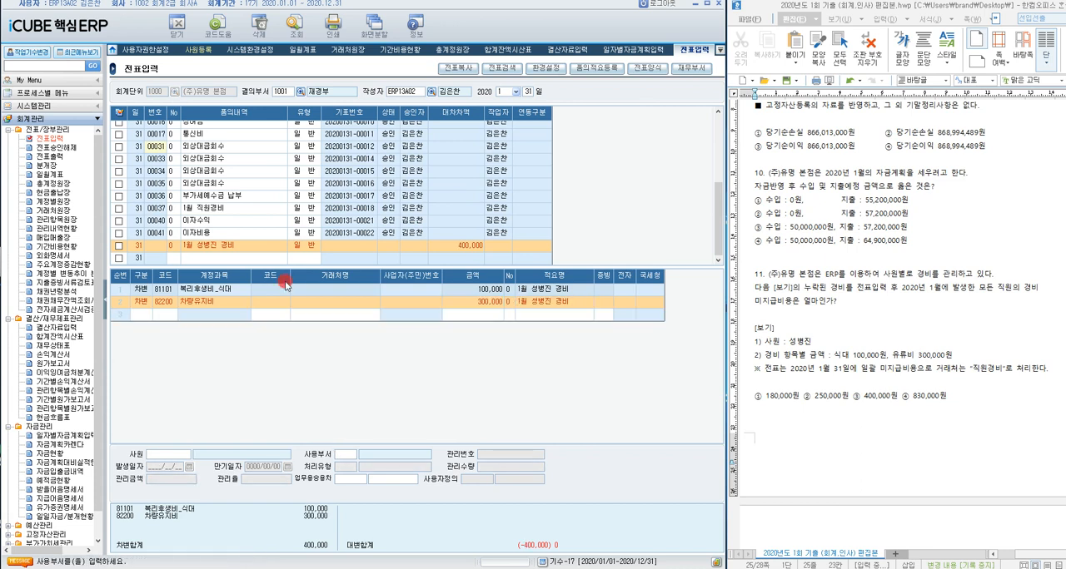
pyautogui.press('Return')
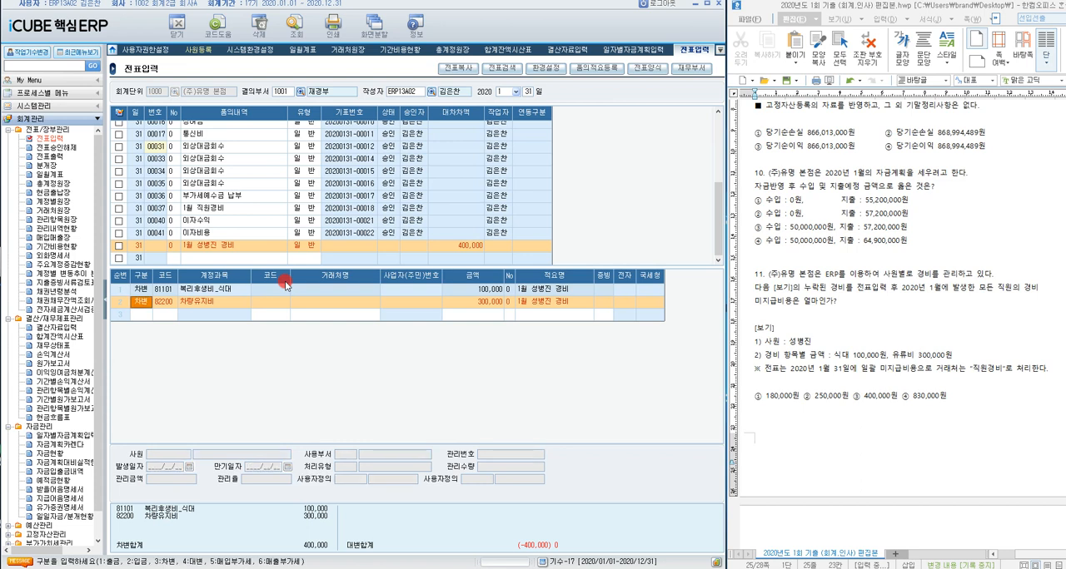
# Step: Start a 대변 line in the same voucher with account 26200 미지급비용
pyautogui.write('4')
pyautogui.press('Return')
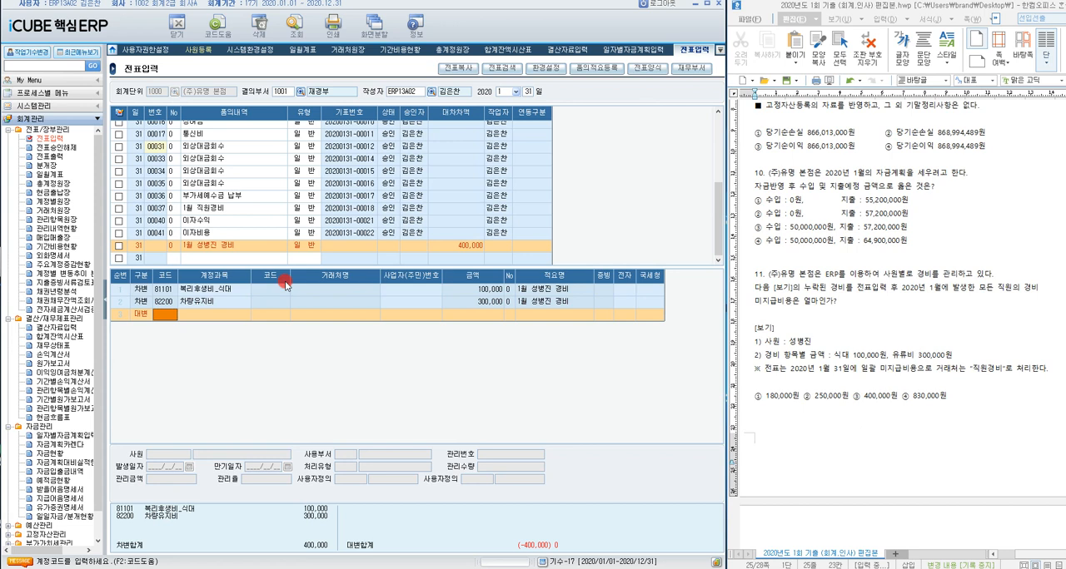
pyautogui.write('미지급')
pyautogui.press('Return')
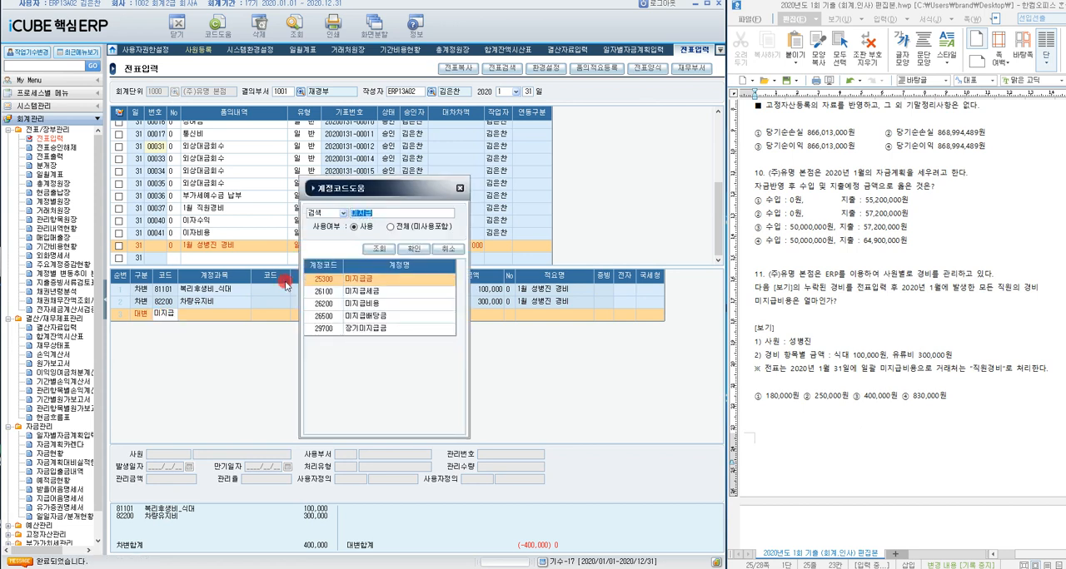
pyautogui.press('Down')
pyautogui.press('Down')
pyautogui.press('Return')
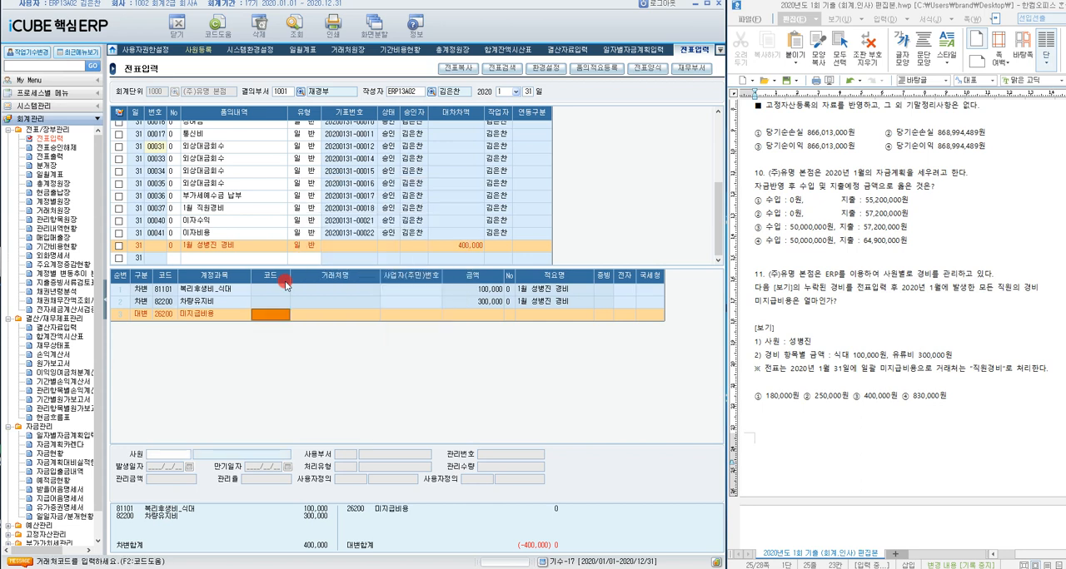
# Step: Fill in the 미지급비용 line with 거래처 직원경비, amount 400,000 and the default 적요
pyautogui.write('직원네')
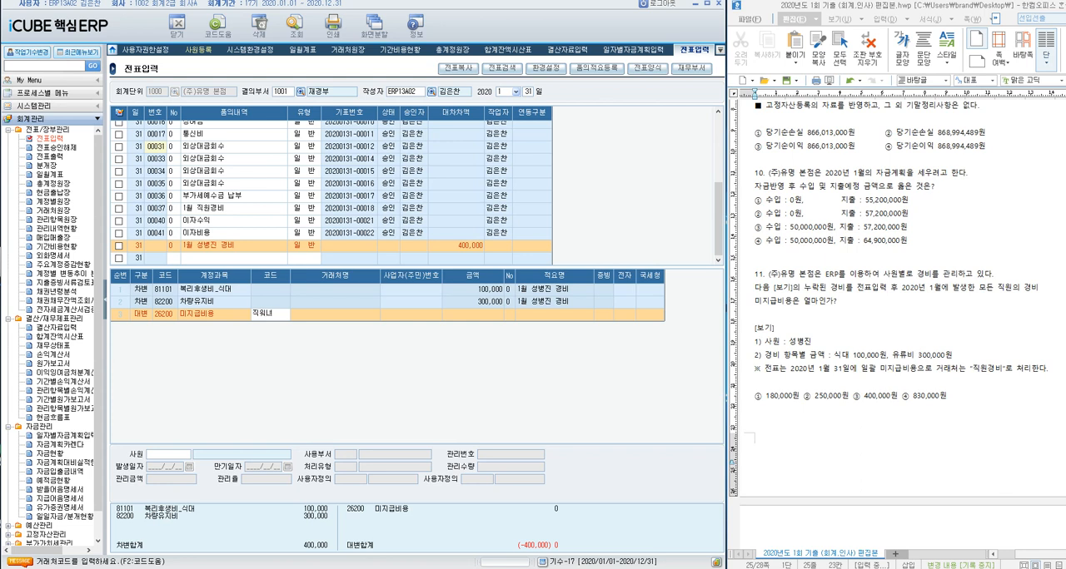
pyautogui.press('BackSpace')
pyautogui.write('경비')
pyautogui.press('Return')
pyautogui.press('Return')
pyautogui.write('직원경비')
pyautogui.press('Return')
pyautogui.write('4000000')
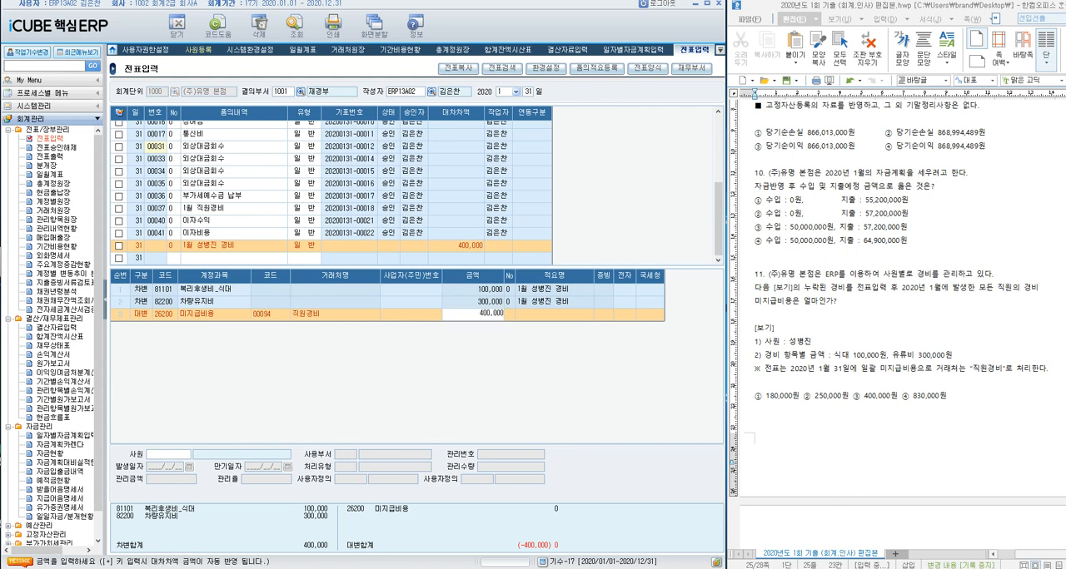
pyautogui.press('Return')
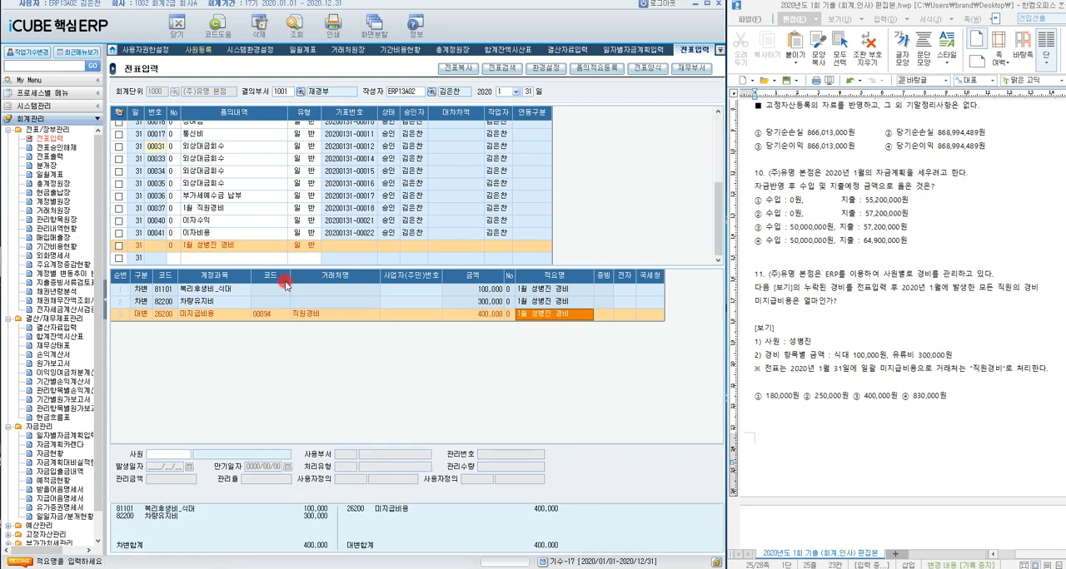
pyautogui.press('Return')
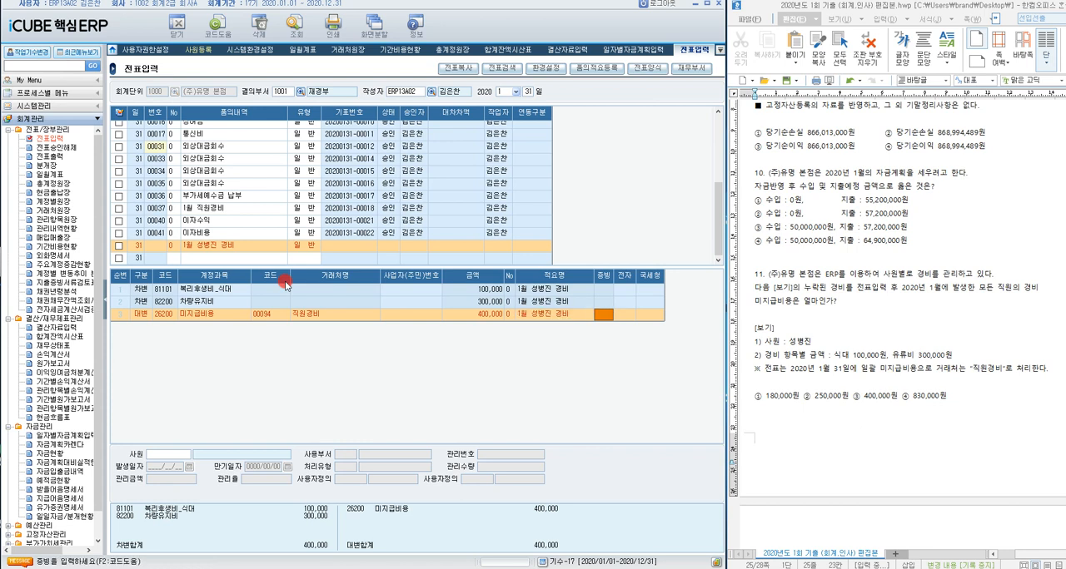
pyautogui.press('Return')
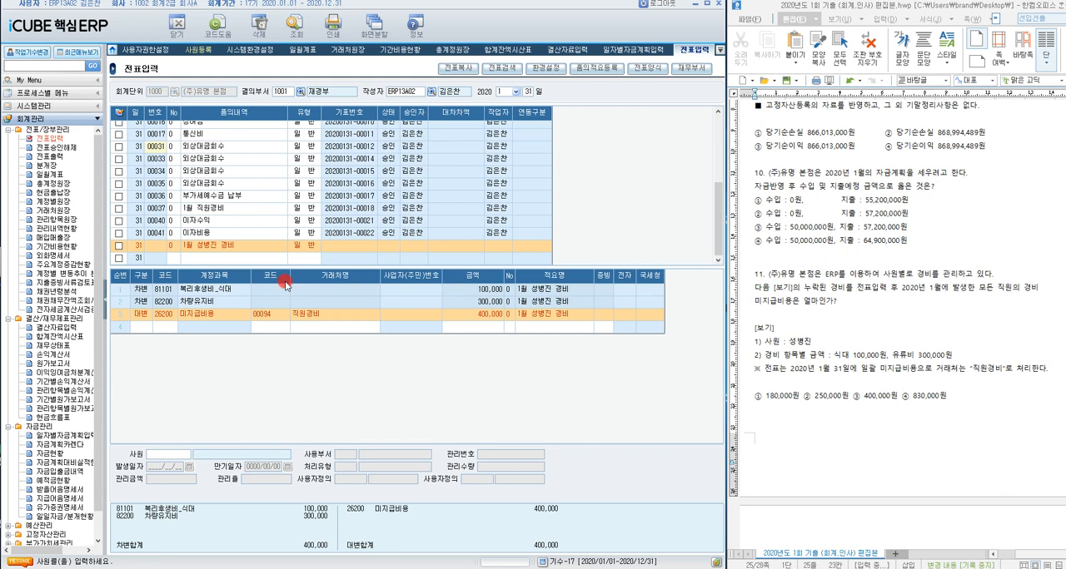
# Step: Enter the employee's name as 사원 for the 미지급비용 line, save the voucher and reopen that line to check it
pyautogui.press('Return')
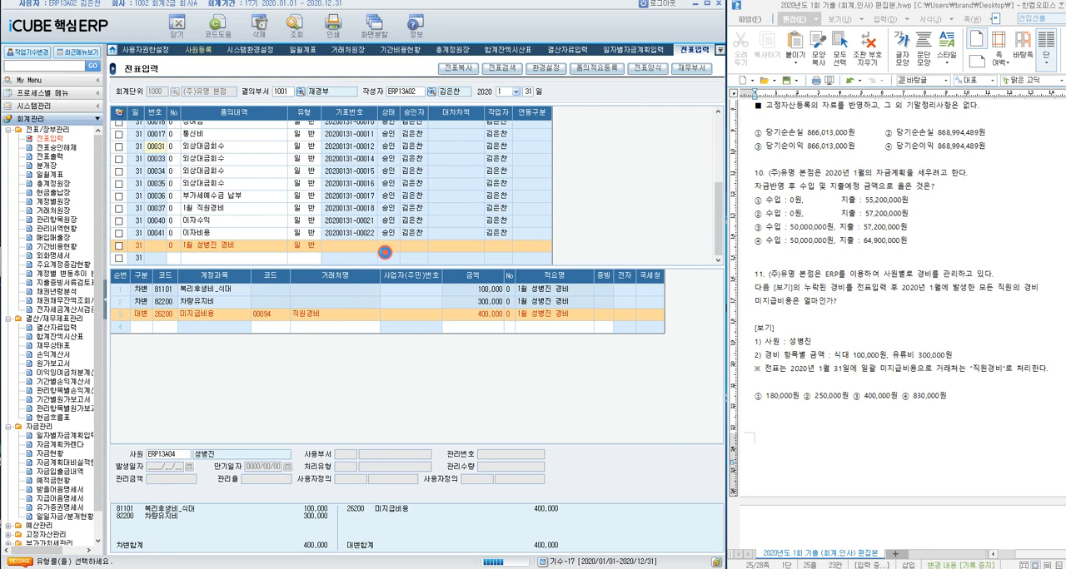
pyautogui.click(384, 251)
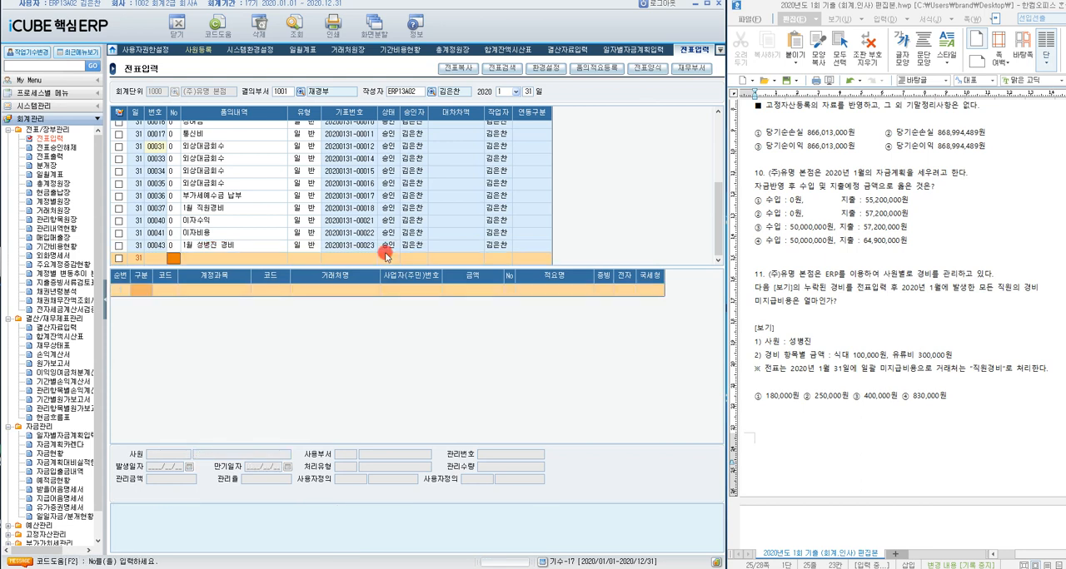
pyautogui.click(233, 249)
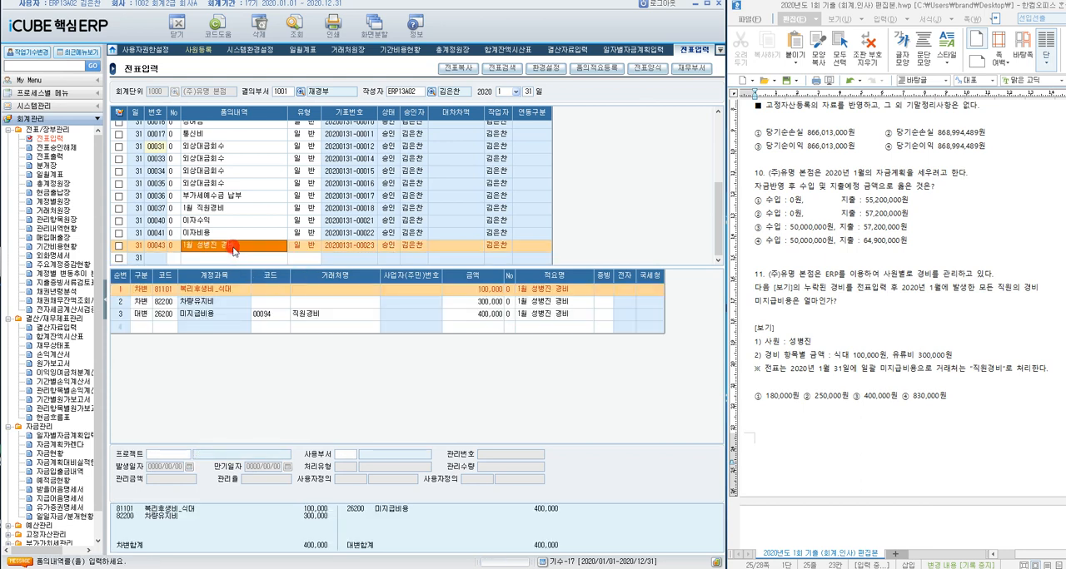
pyautogui.click(221, 313)
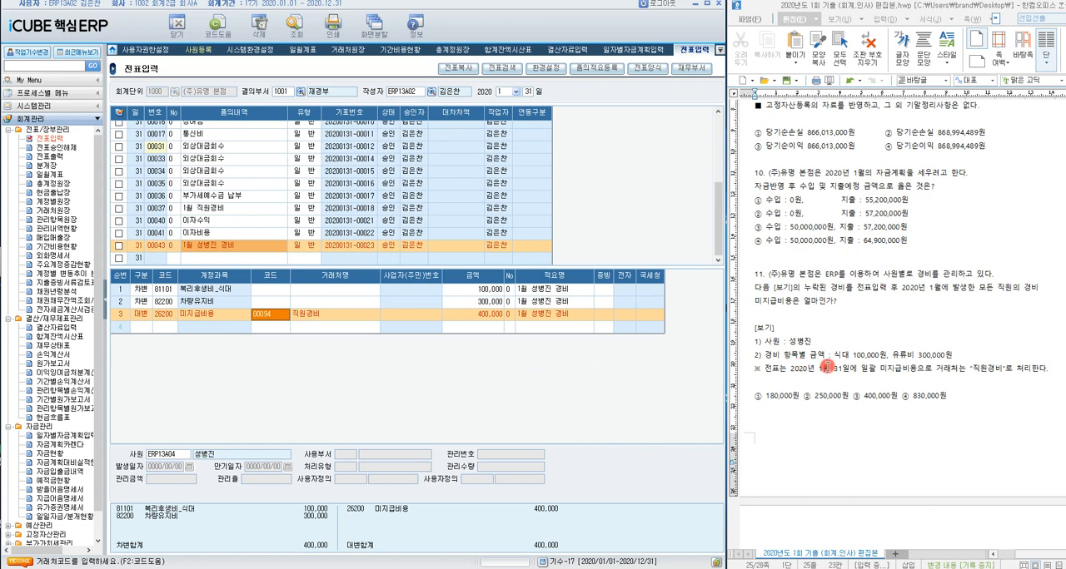
# Step: Highlight question 11's wording about expenses of all employees and open 관리항목원장
pyautogui.moveTo(933, 289); pyautogui.dragTo(1038, 287)
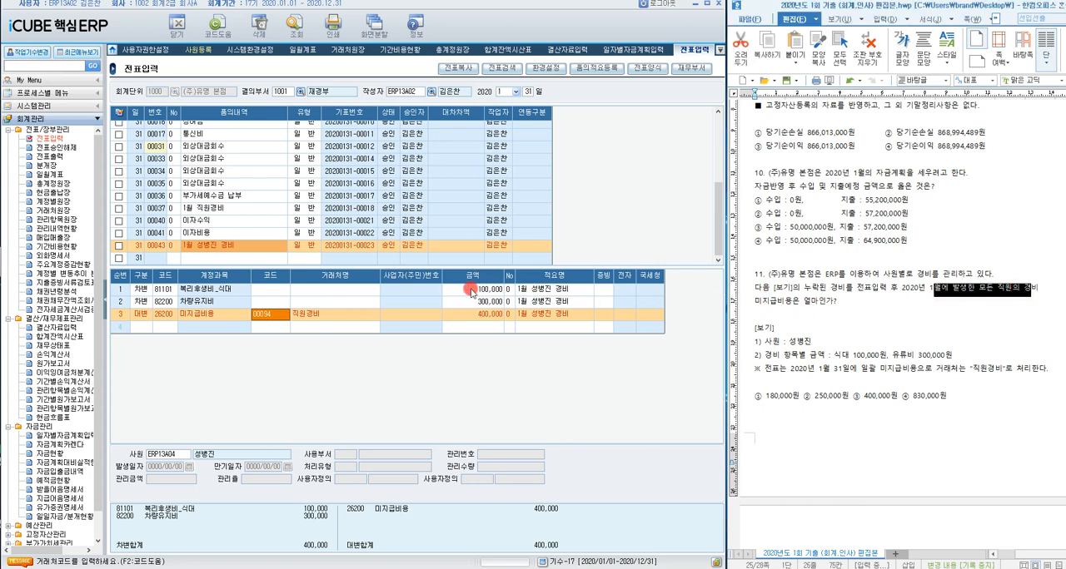
pyautogui.click(100, 245)
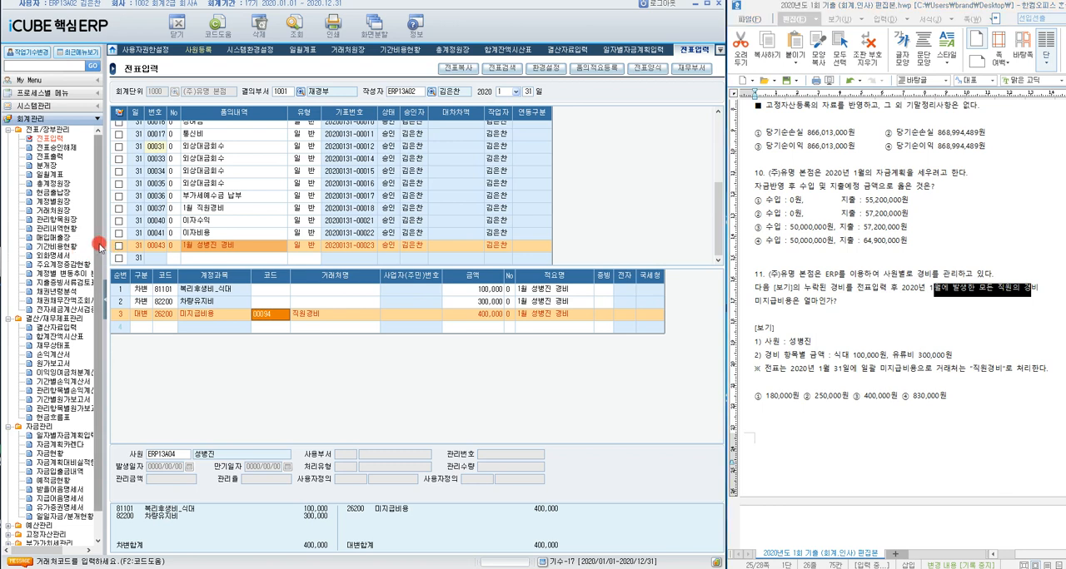
pyautogui.click(65, 221)
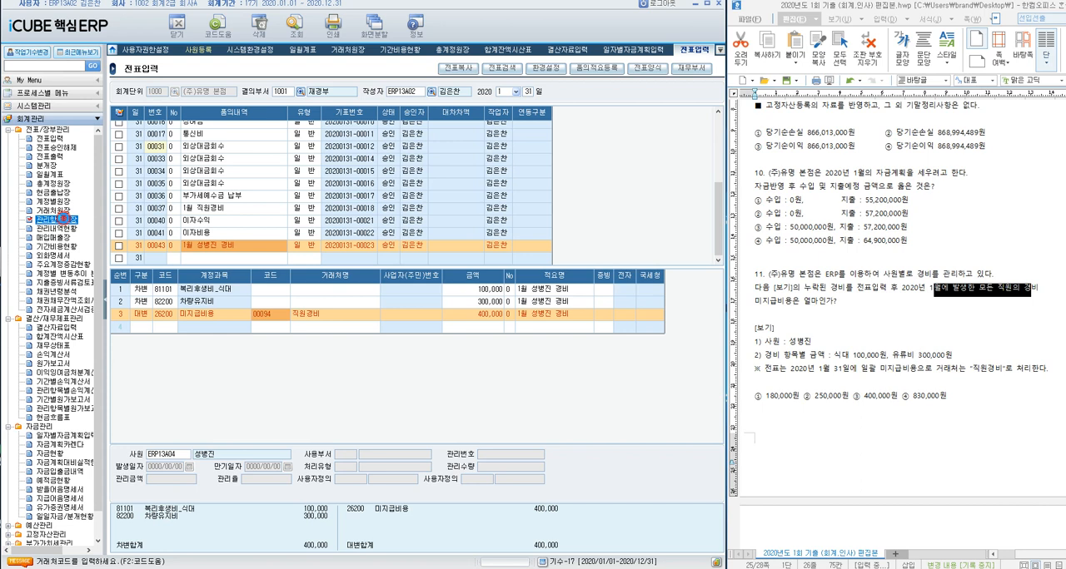
pyautogui.doubleClick(64, 219)
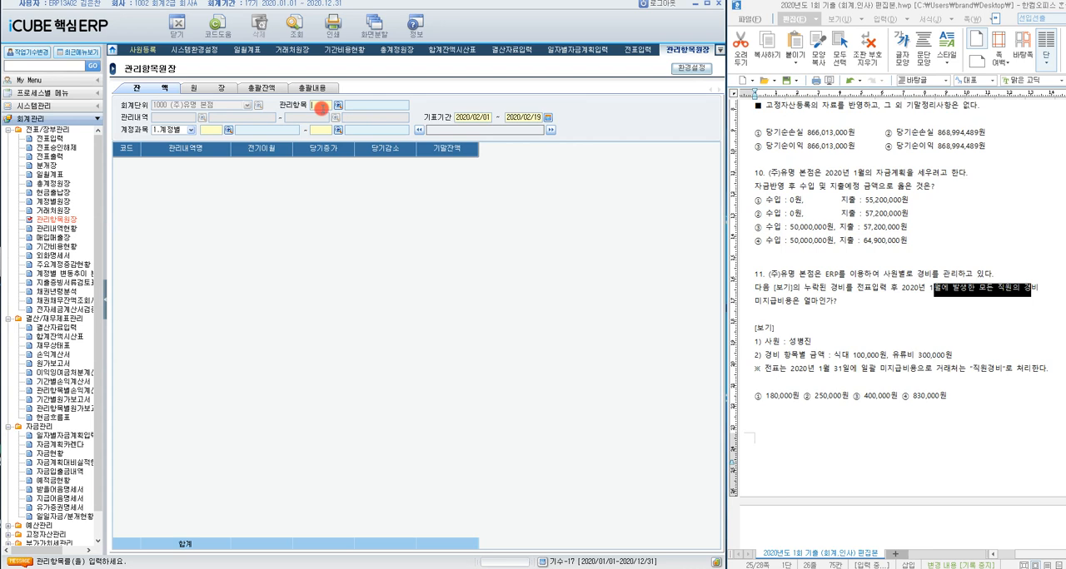
# Step: Set 관리항목 to D4 사원 and 기표기간 to 2020/01/01 - 2020/01/31
pyautogui.click(337, 104)
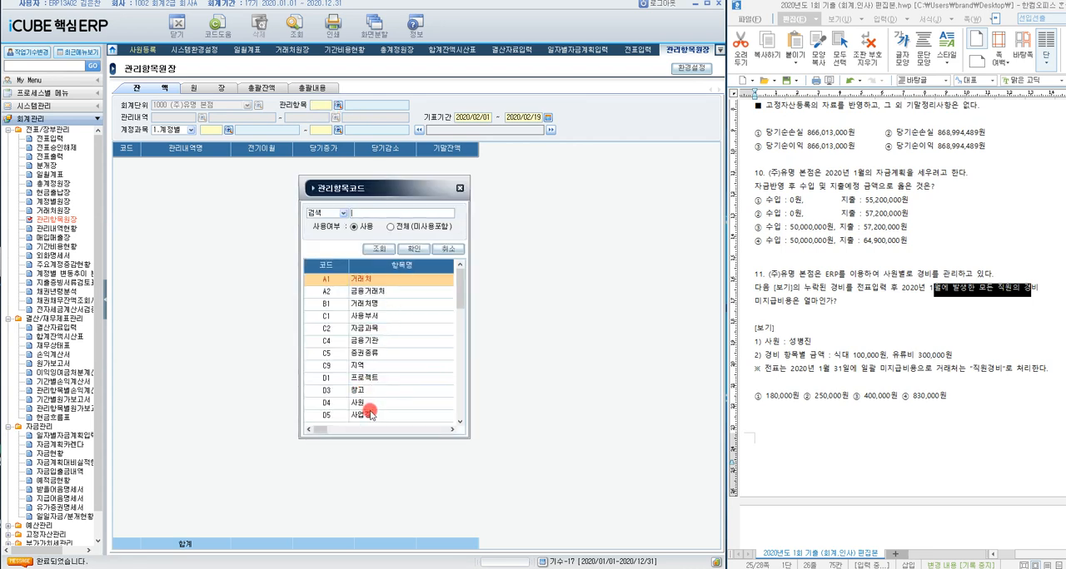
pyautogui.doubleClick(358, 404)
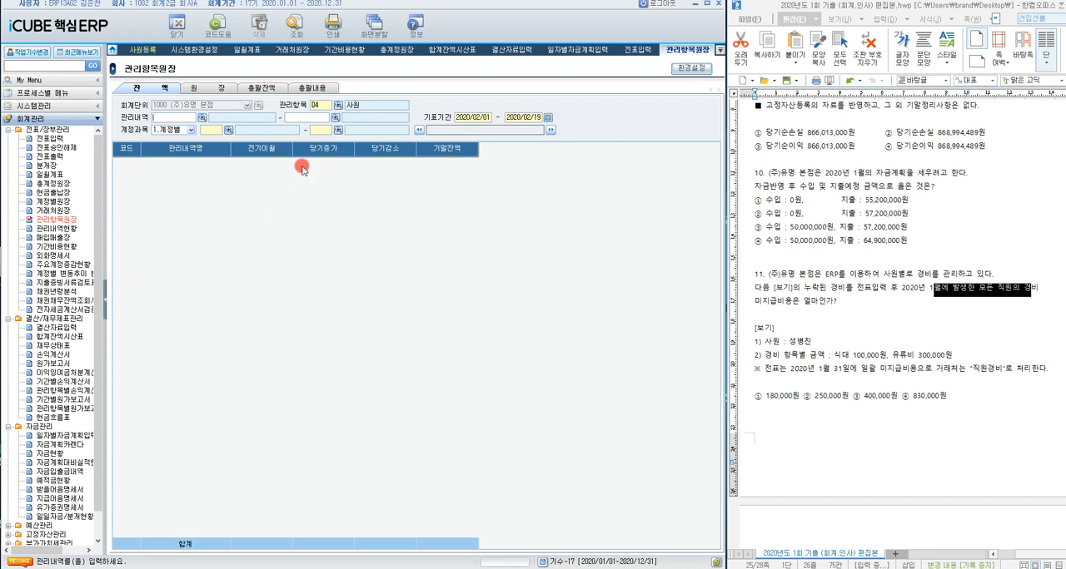
pyautogui.click(547, 118)
pyautogui.click(267, 267)
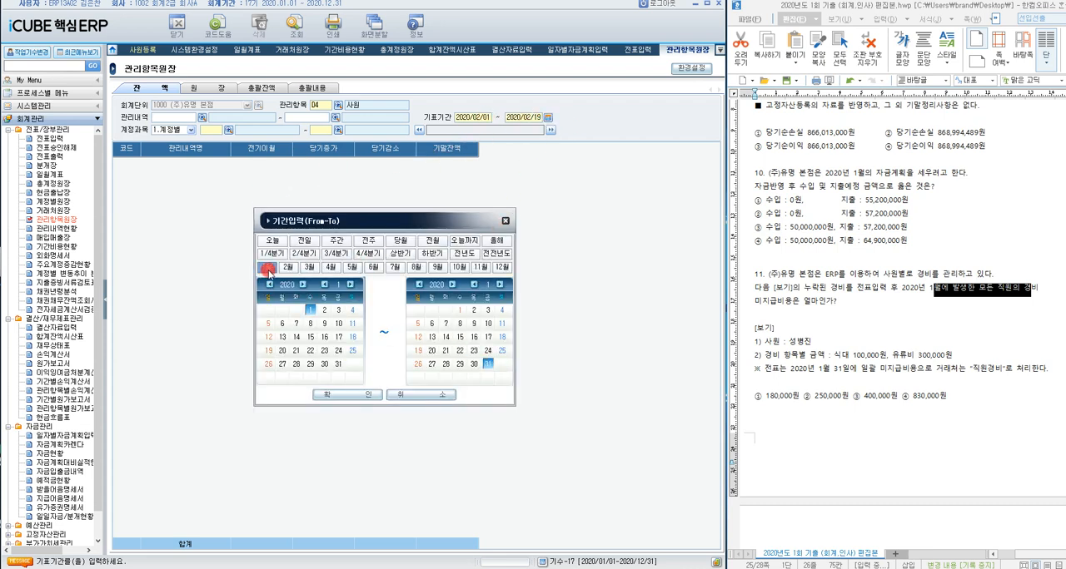
pyautogui.click(346, 397)
# Step: Set the 계정과목 range to 26200 미지급비용 and run the balance query by employee
pyautogui.click(214, 129)
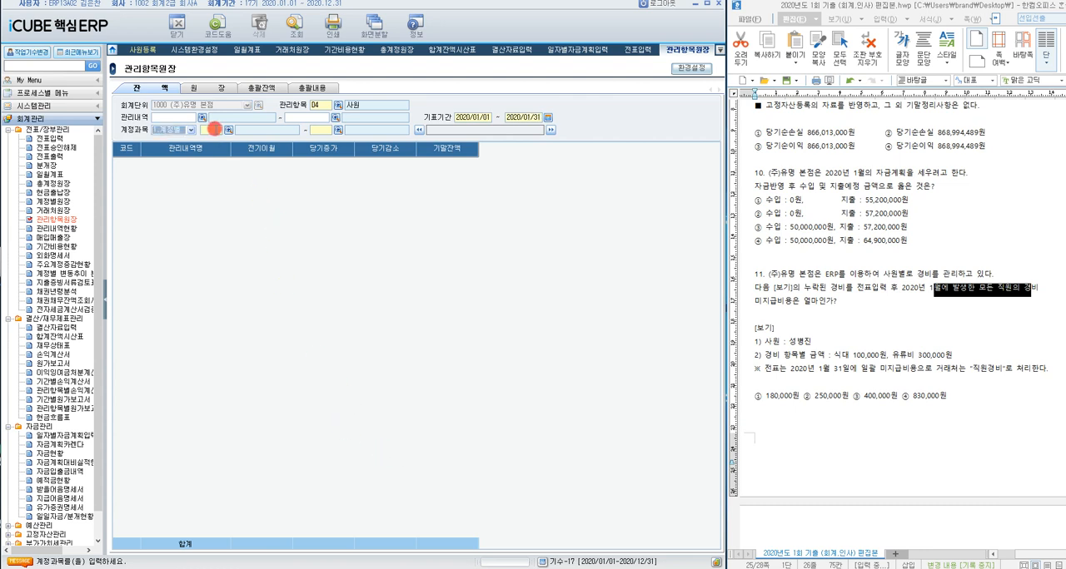
pyautogui.write('미지급')
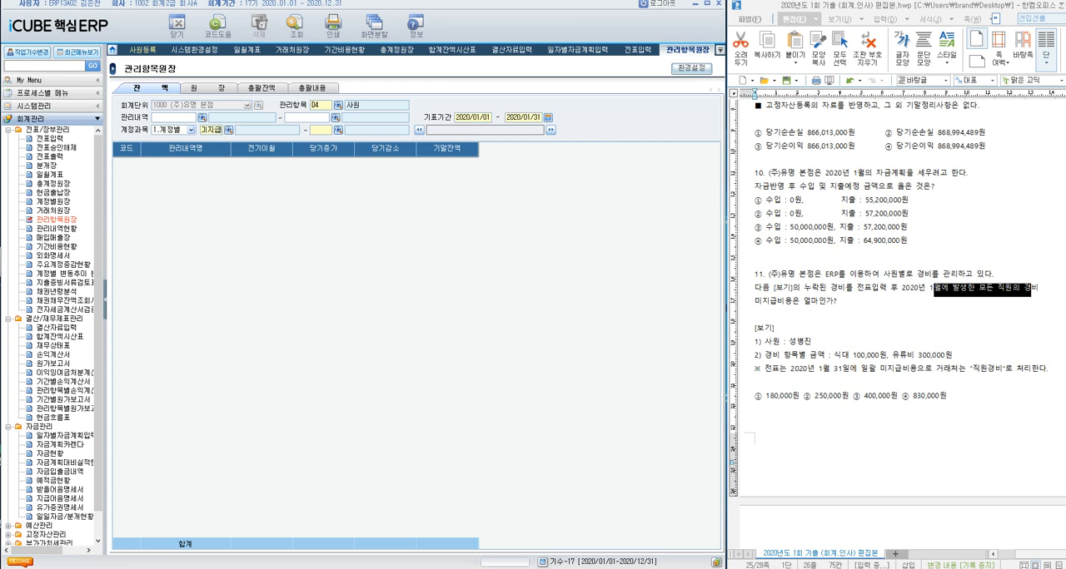
pyautogui.press('Return')
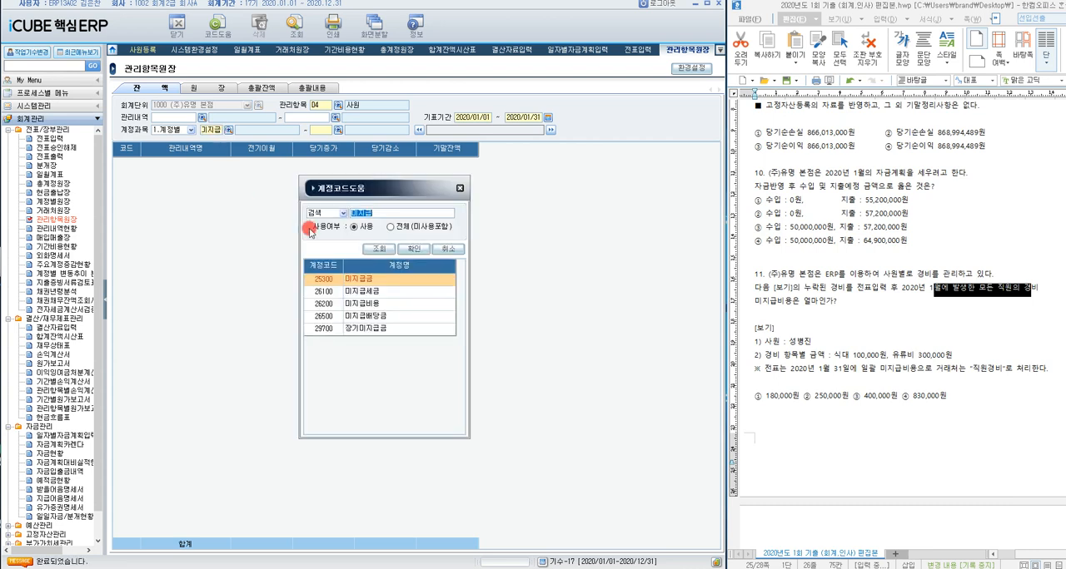
pyautogui.doubleClick(349, 304)
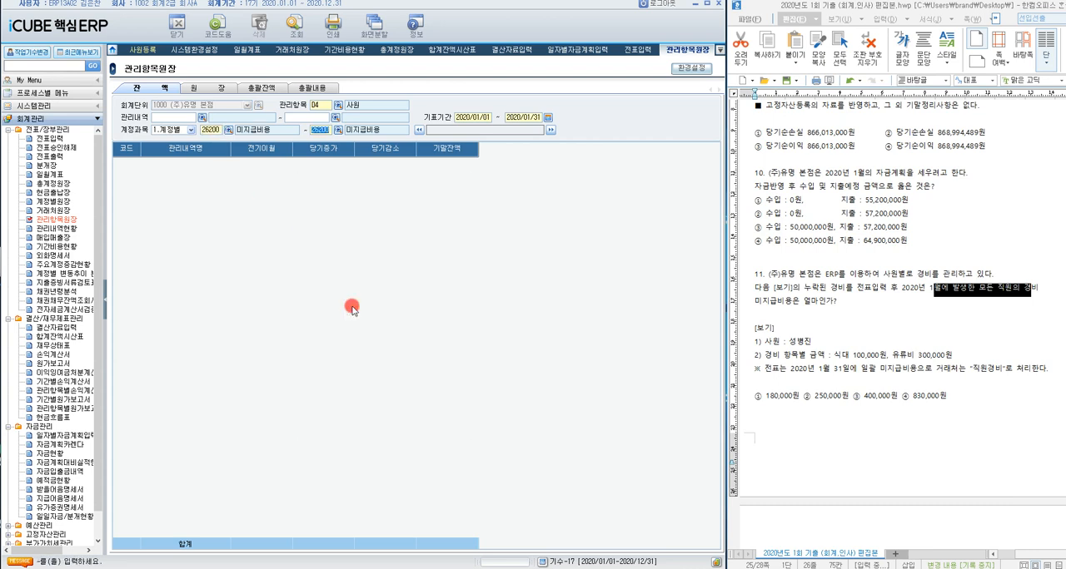
pyautogui.press('Return')
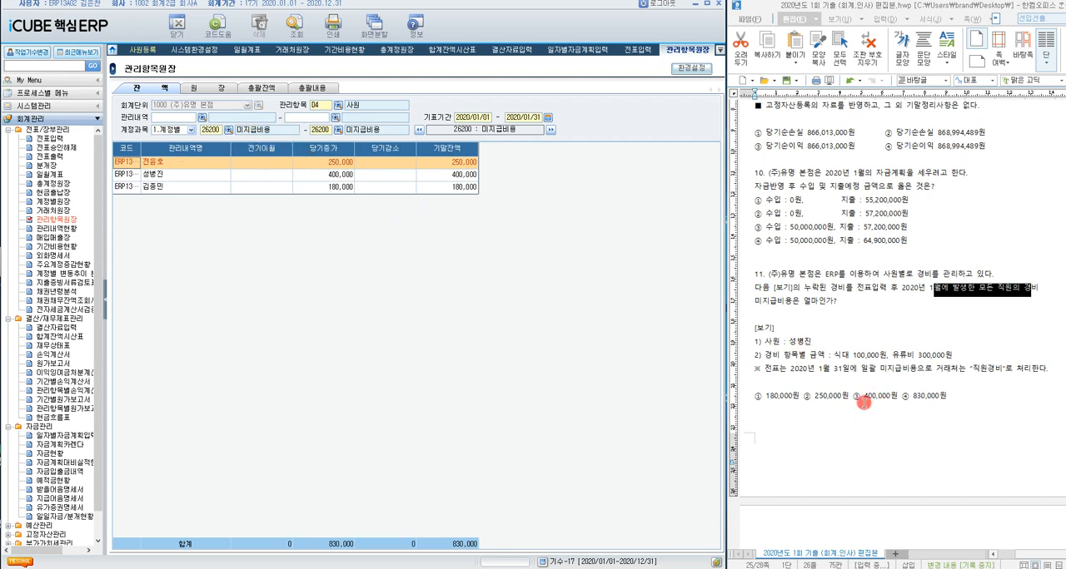
# Step: Highlight answer ④ 830,000원 for question 11 and move on to question 12
pyautogui.moveTo(901, 396); pyautogui.dragTo(947, 396)
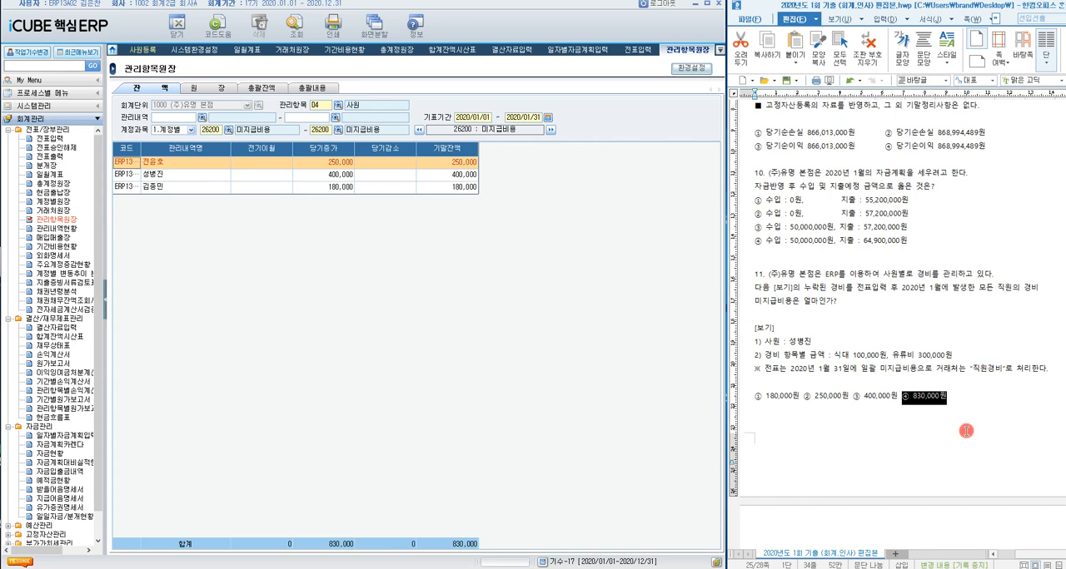
pyautogui.scroll(-10, 966, 431)
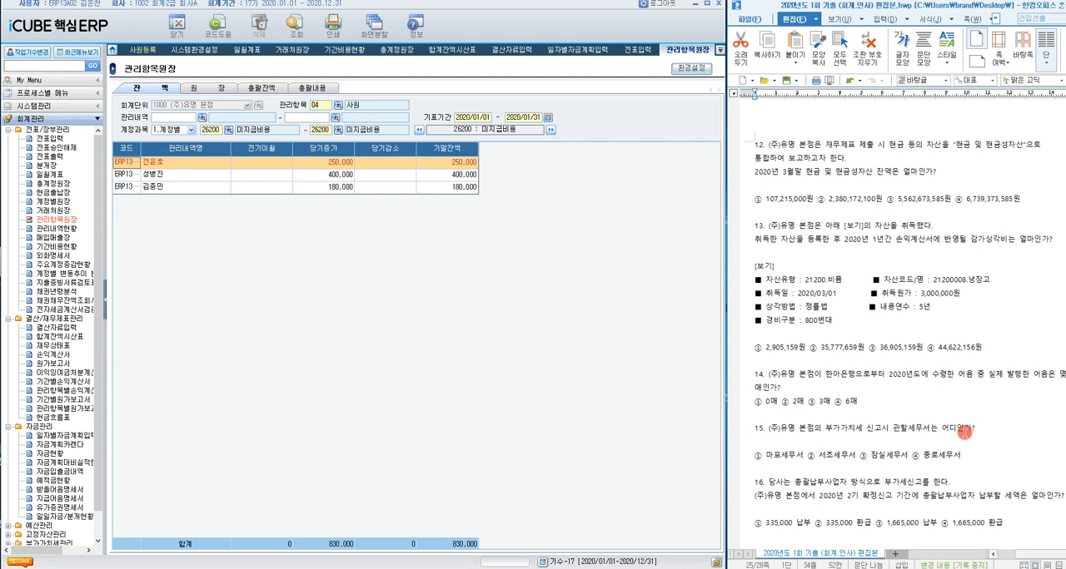
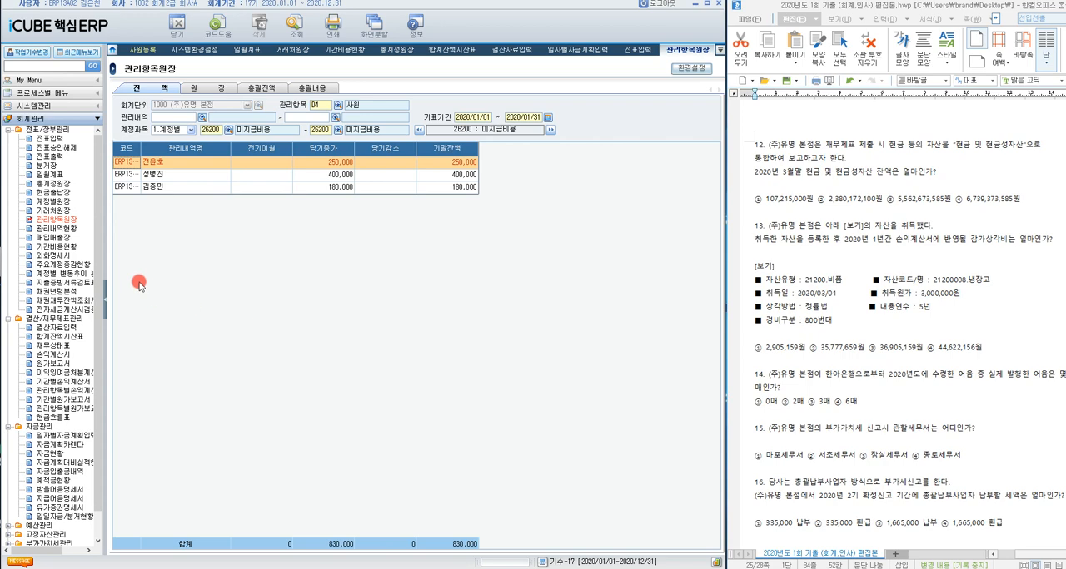
# Step: Open 합계잔액시산표 and check the 현금 and 제예금 rows for question 12
pyautogui.click(76, 338)
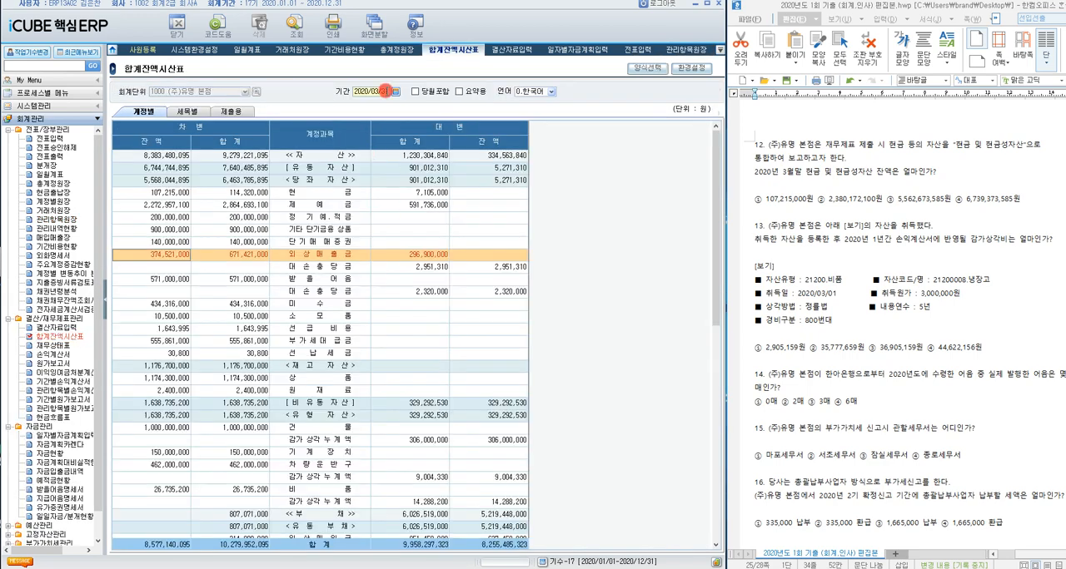
pyautogui.click(328, 194)
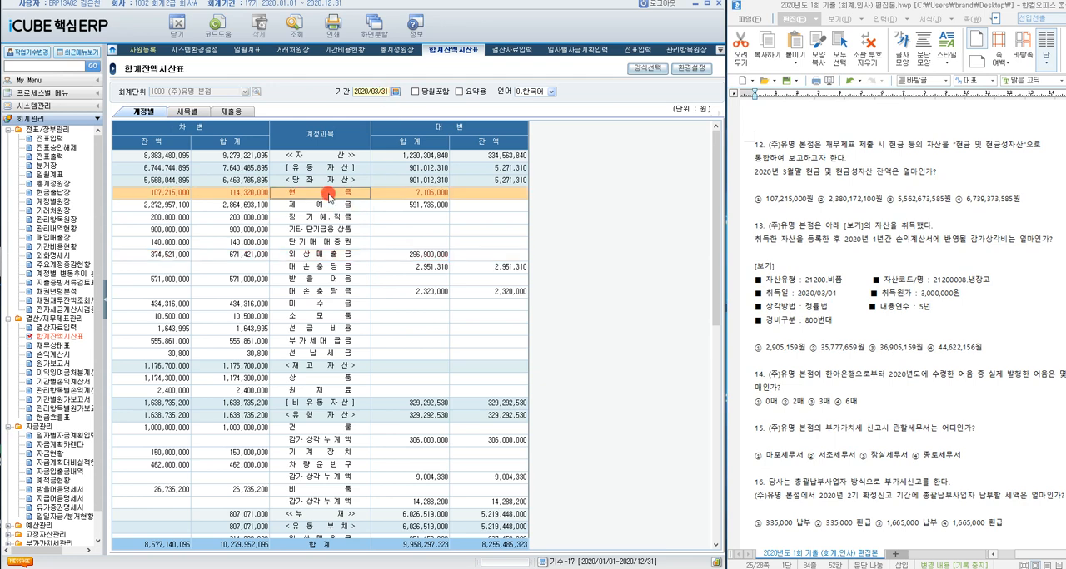
pyautogui.click(330, 206)
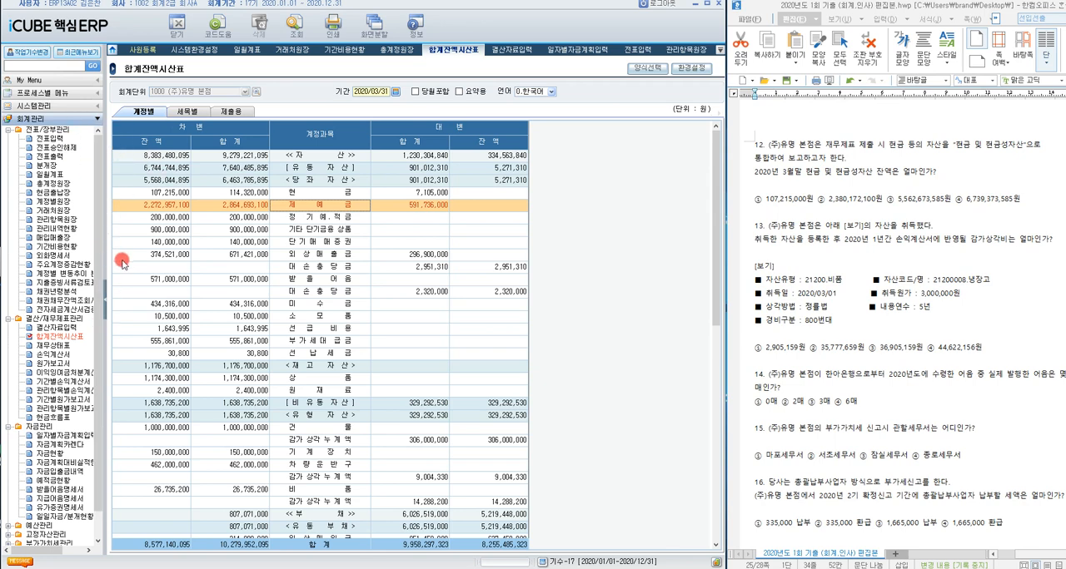
# Step: Open 재무상태표, set 기간 to 2020/03/31 and run the query in the 제출용 view
pyautogui.click(51, 345)
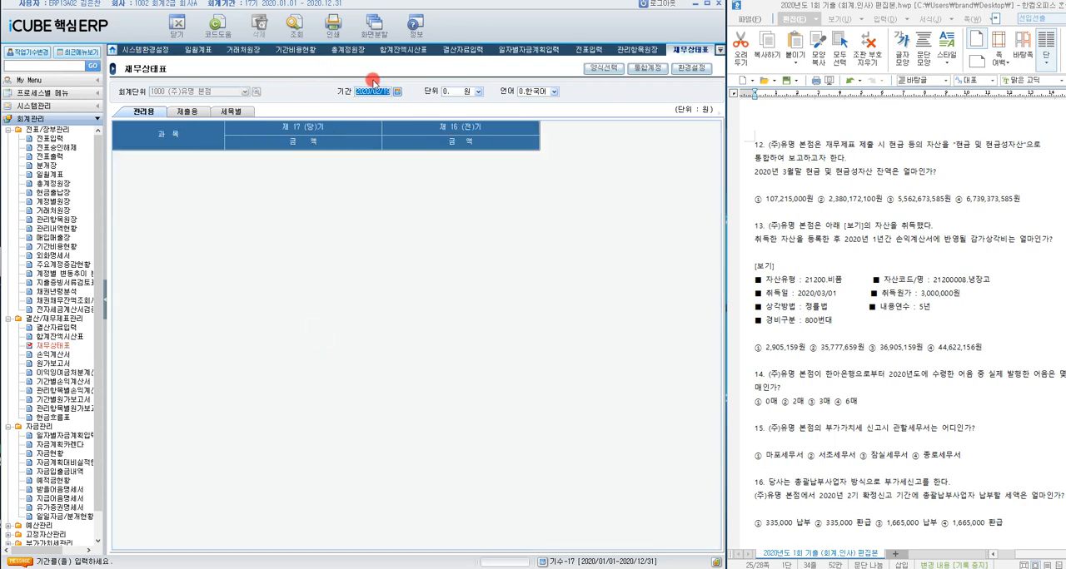
pyautogui.write('2020/03/31')
pyautogui.press('Return')
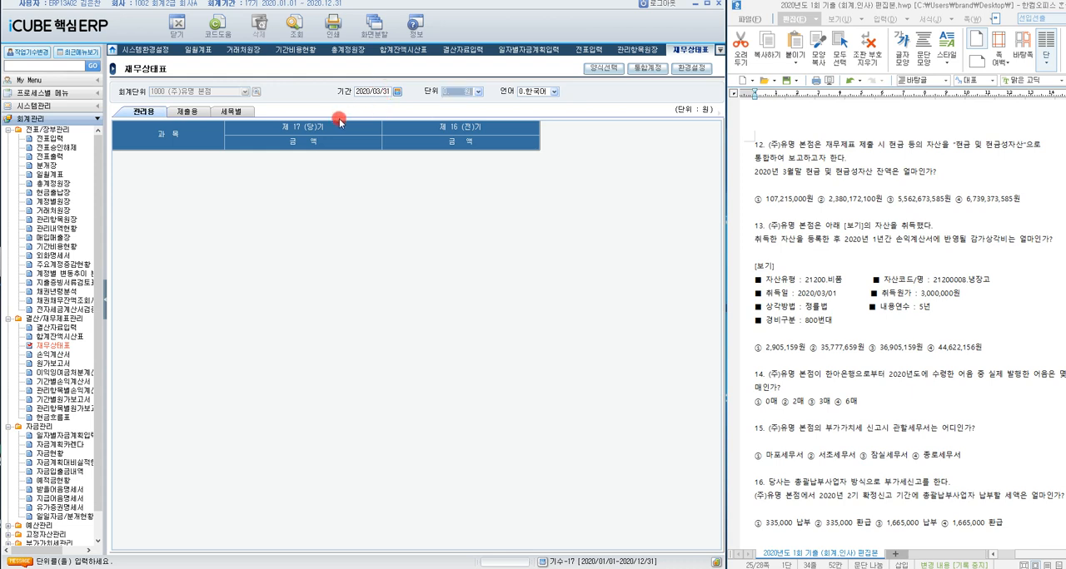
pyautogui.click(198, 115)
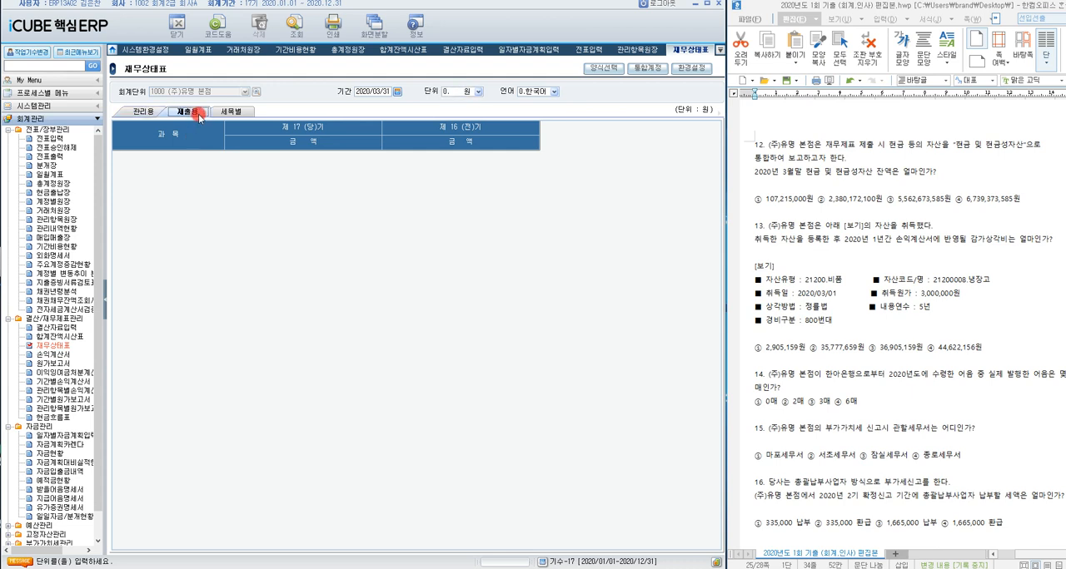
pyautogui.click(133, 111)
pyautogui.click(185, 113)
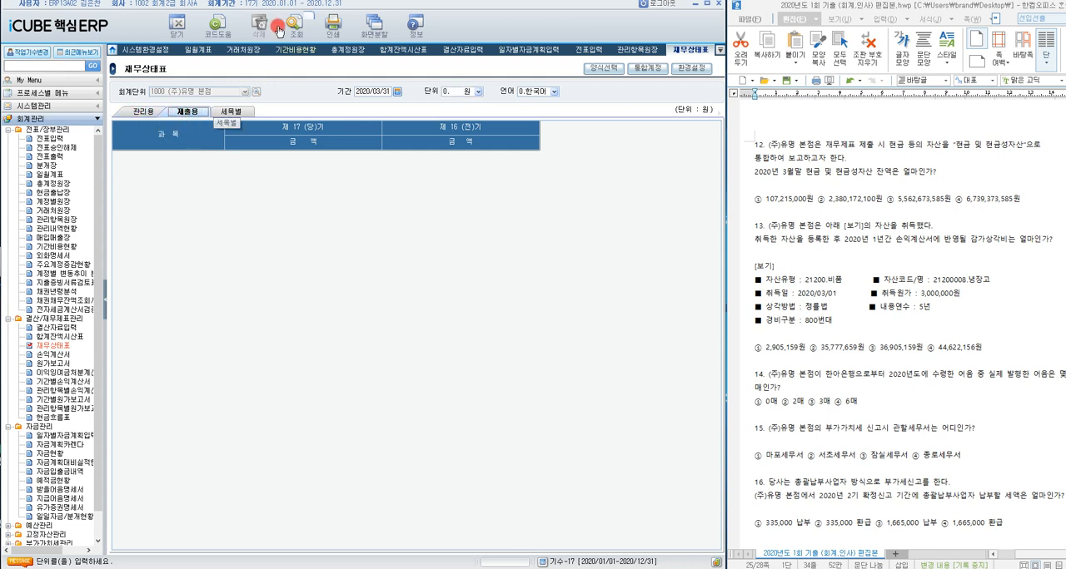
pyautogui.click(280, 30)
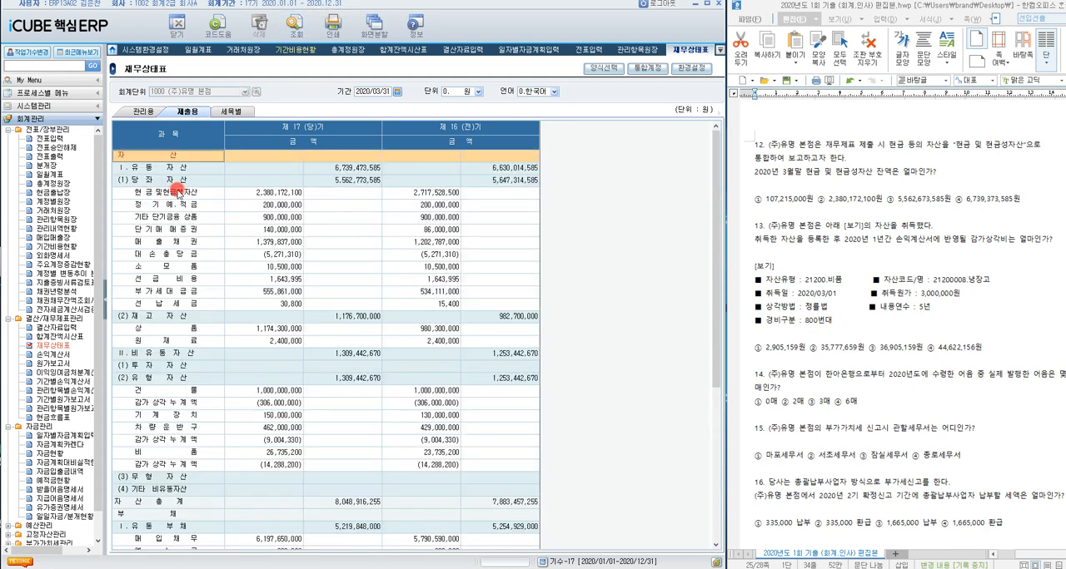
# Step: Select the 현금및현금성자산 amount and highlight answer ② 2,380,172,100원 for question 12
pyautogui.click(179, 191)
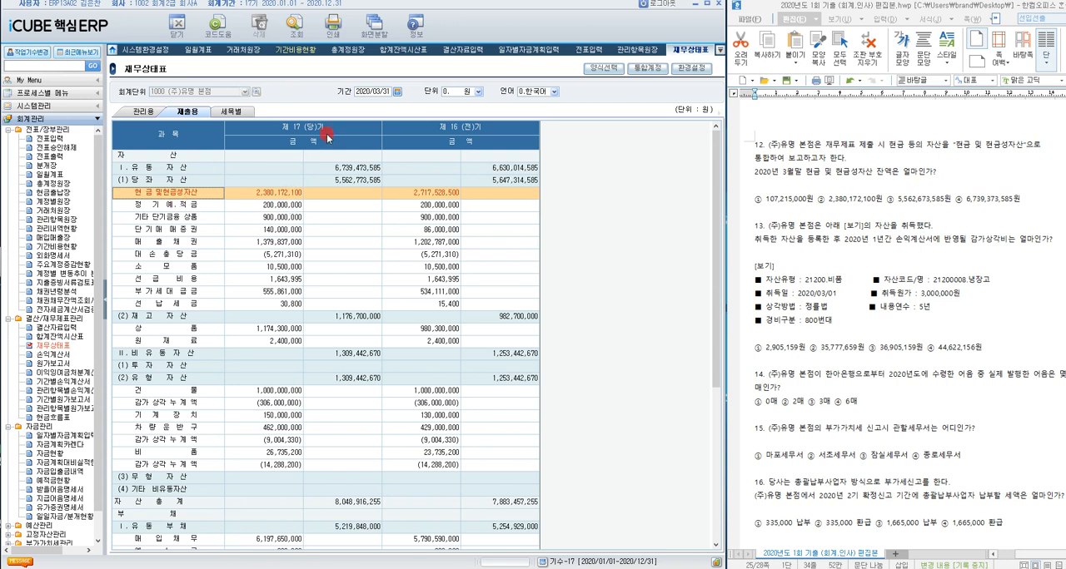
pyautogui.click(277, 193)
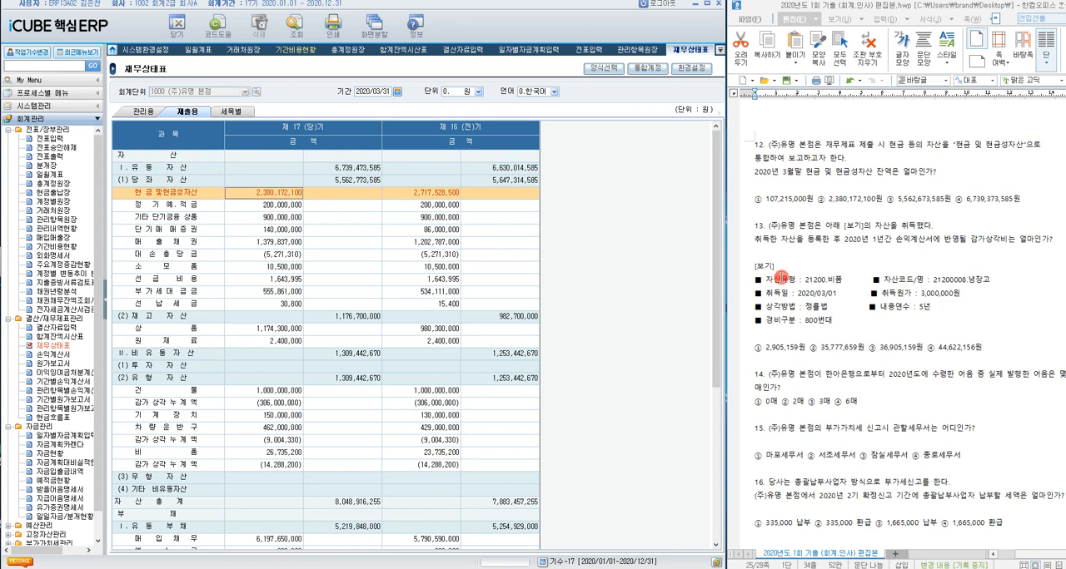
pyautogui.moveTo(818, 201); pyautogui.dragTo(883, 201)
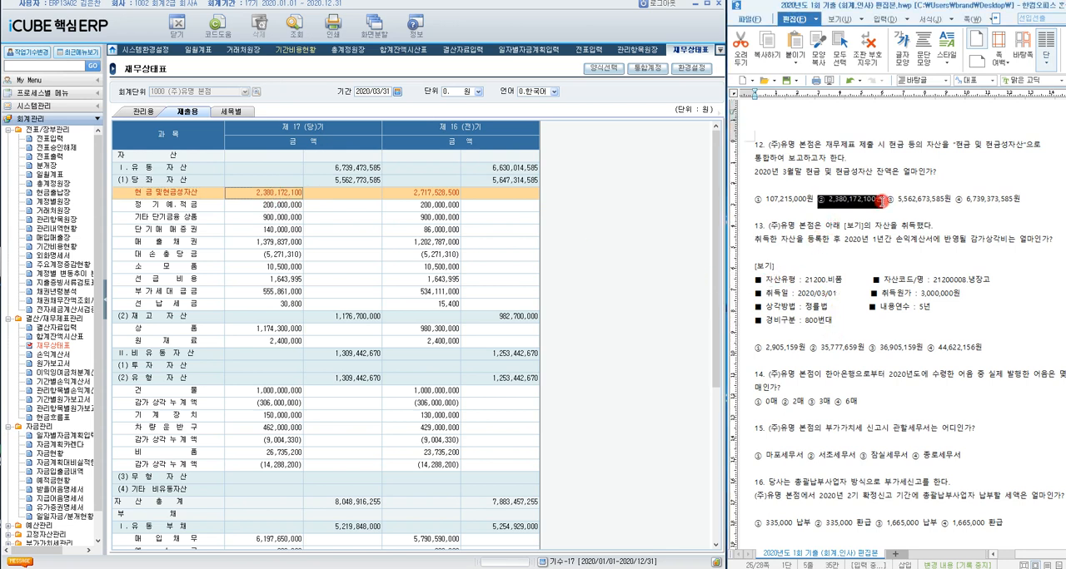
# Step: Query the 관리용 balance sheet and compare its 현금 row with 현금및현금성자산 in the 제출용 view
pyautogui.click(137, 113)
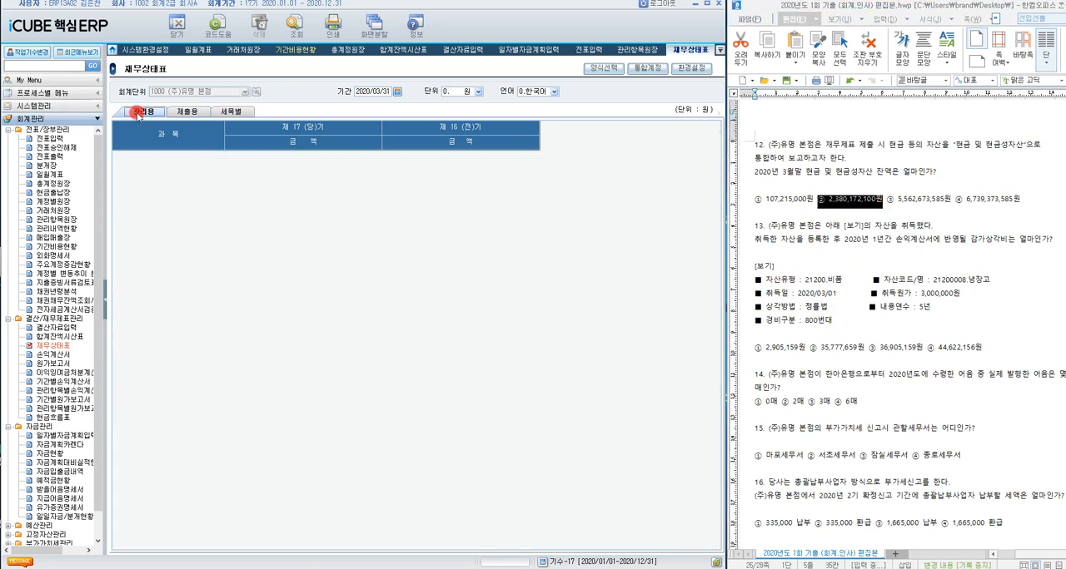
pyautogui.click(294, 25)
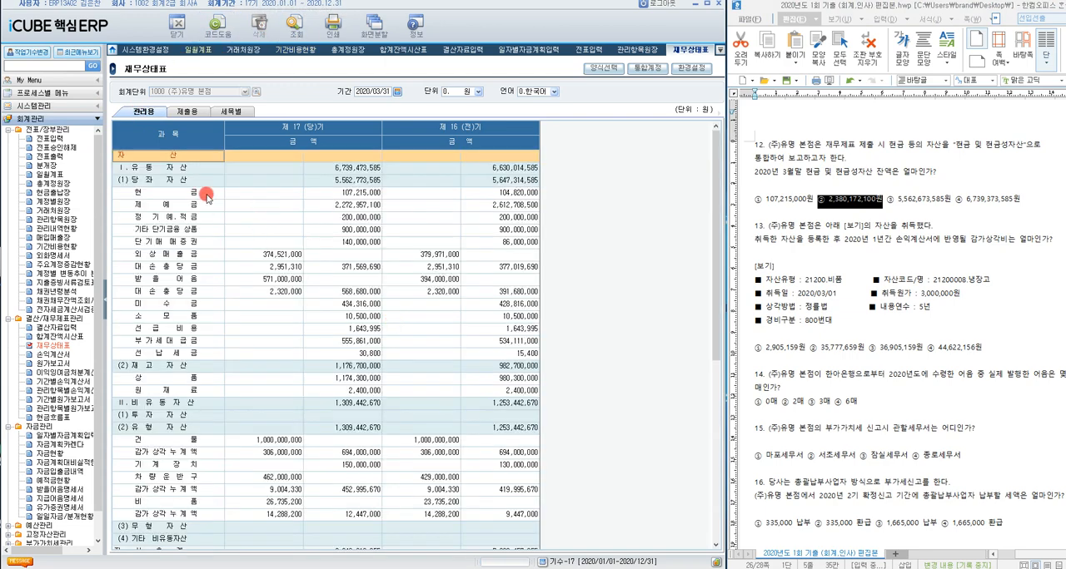
pyautogui.click(204, 194)
pyautogui.click(188, 111)
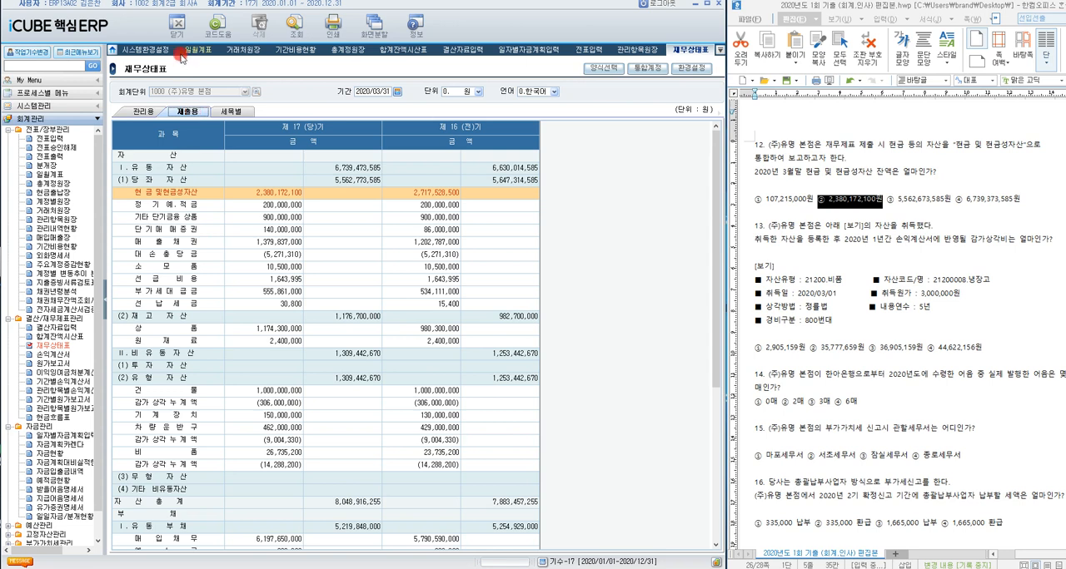
pyautogui.click(183, 193)
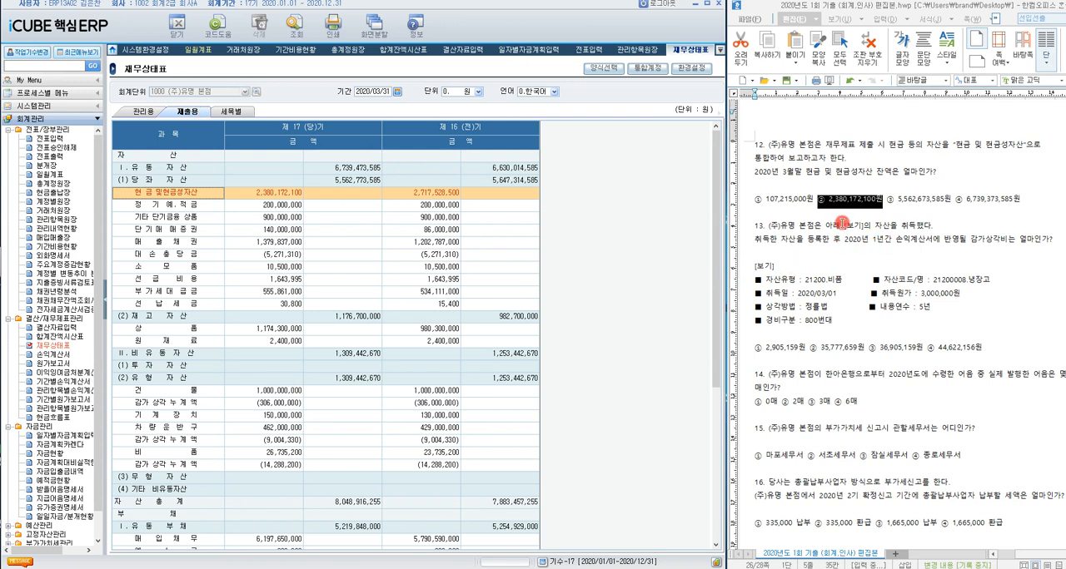
# Step: Move on to question 13, open 고정자산등록 and set 자산유형 to 21200 비품
pyautogui.click(782, 227)
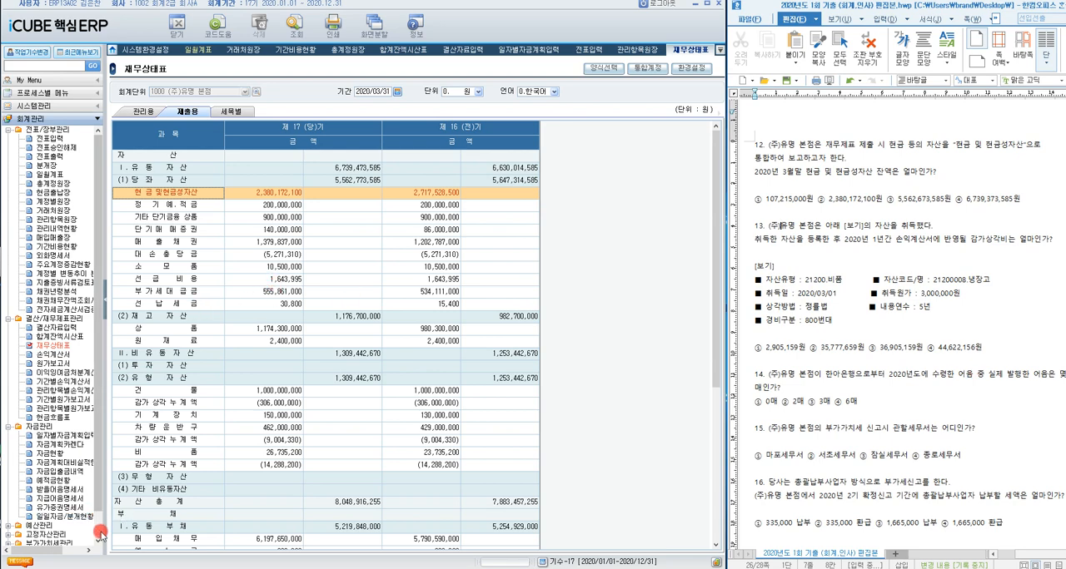
pyautogui.scroll(-1, 99, 491)
pyautogui.click(8, 526)
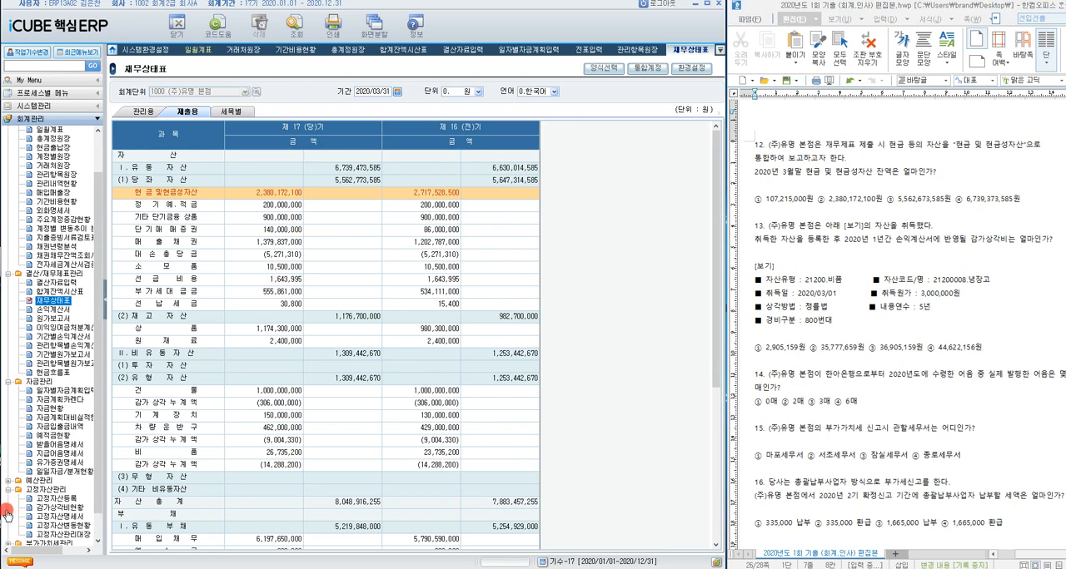
pyautogui.click(46, 472)
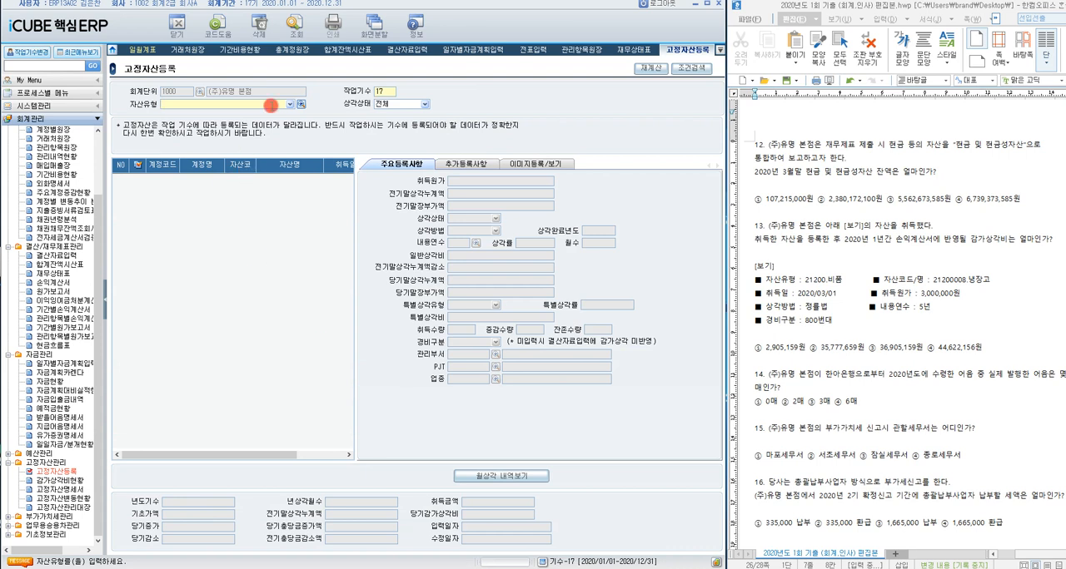
pyautogui.click(300, 104)
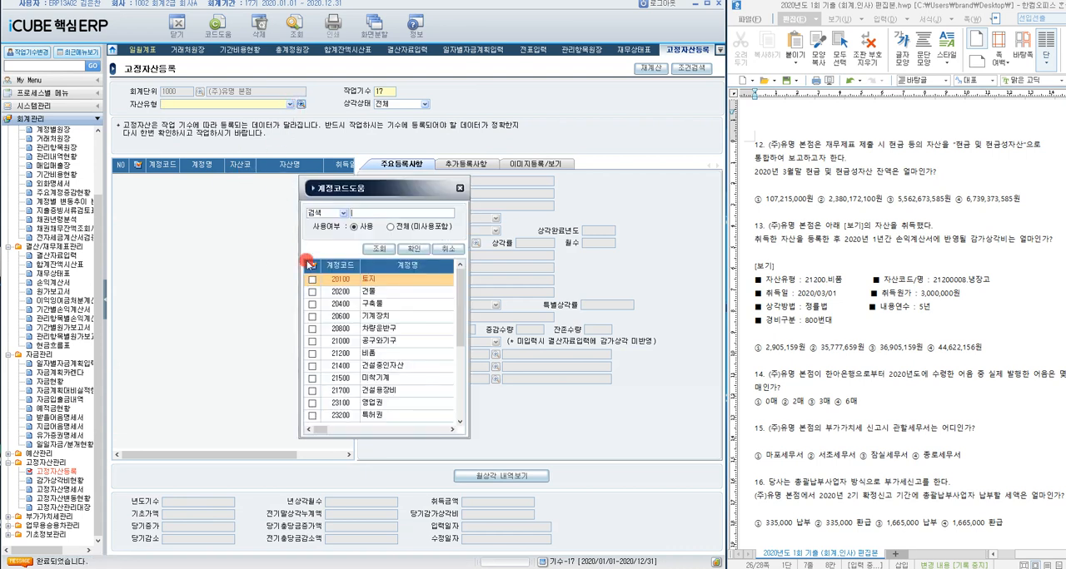
pyautogui.doubleClick(391, 353)
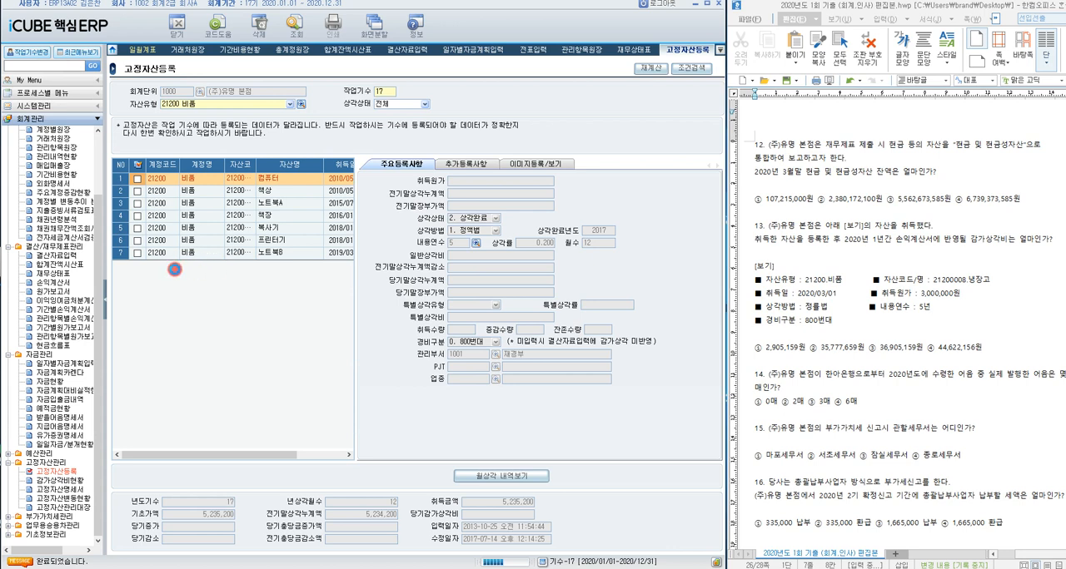
# Step: Add a new 비품 asset with code 2120008, name 냉장고 and 취득일 2020/03/01
pyautogui.click(161, 267)
pyautogui.click(239, 268)
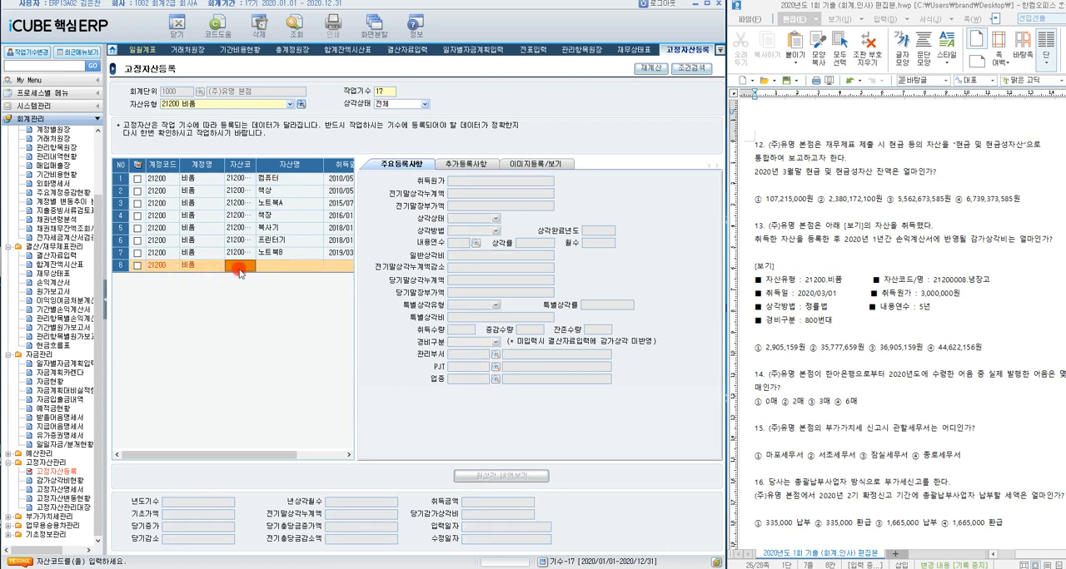
pyautogui.write('21200008')
pyautogui.press('Return')
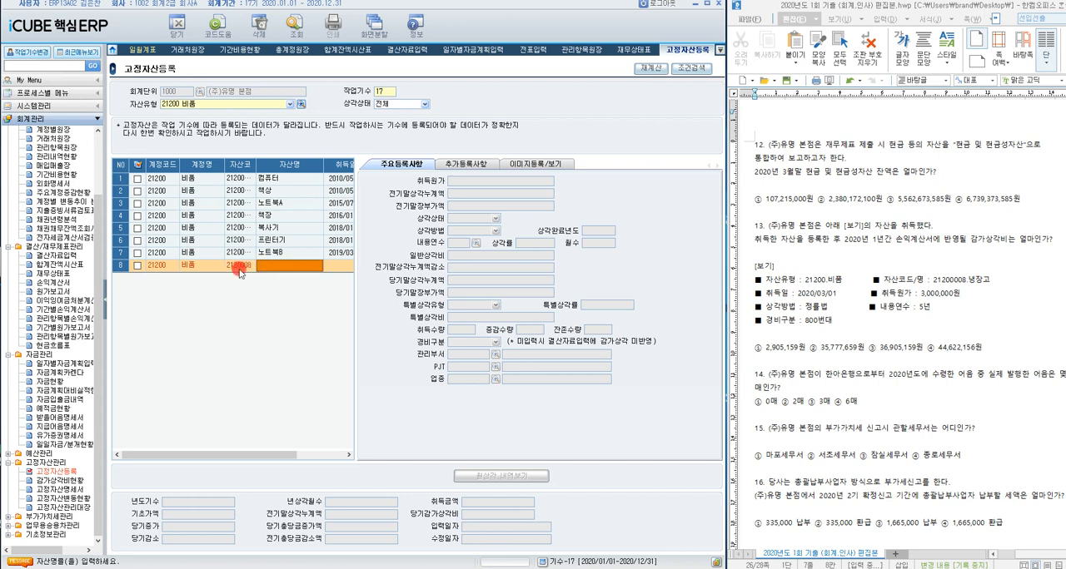
pyautogui.write('냉장고')
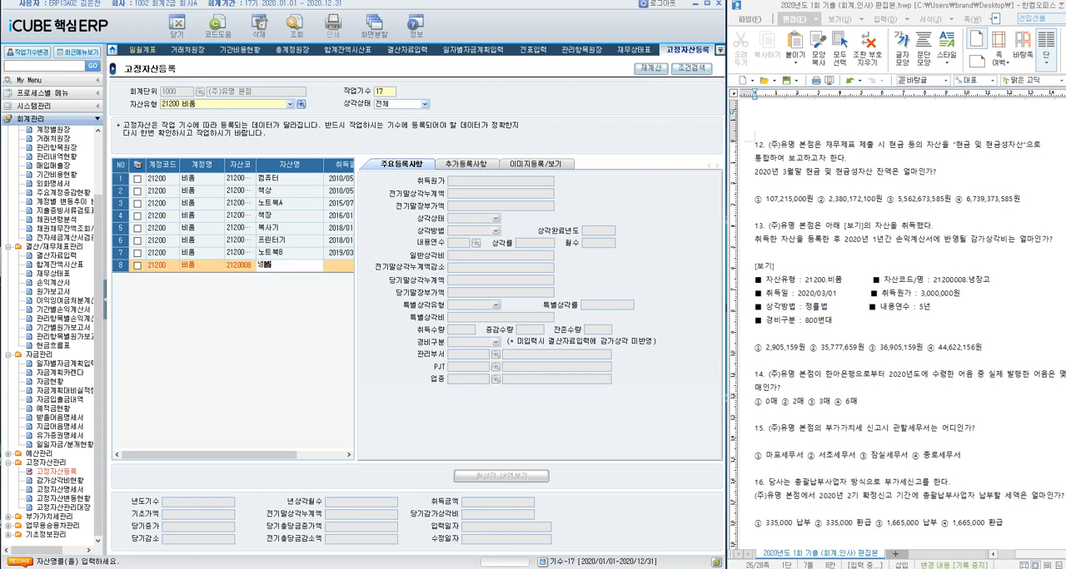
pyautogui.press('Return')
pyautogui.write('20200301')
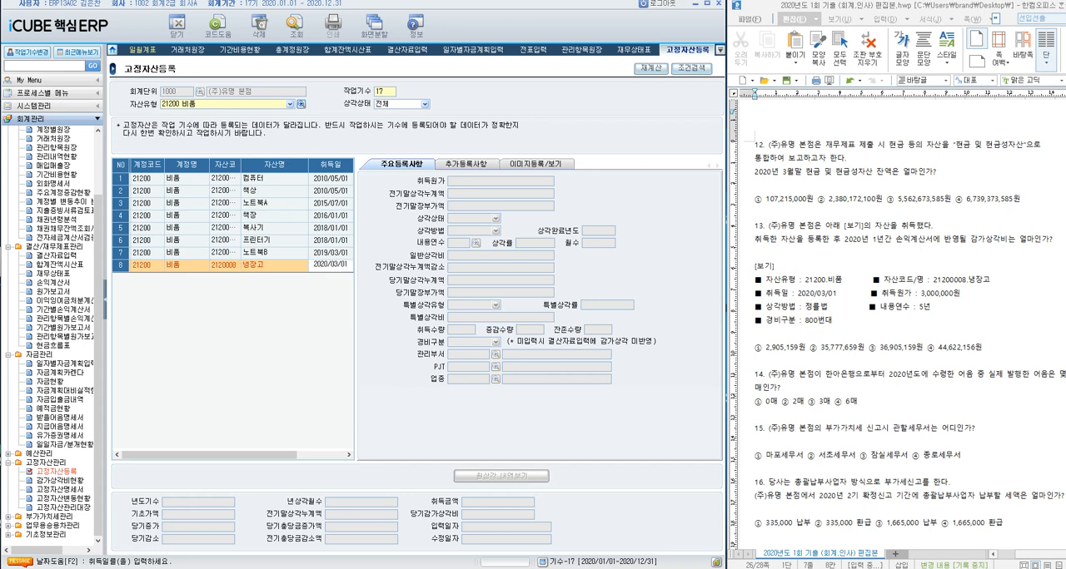
pyautogui.press('Return')
# Step: Set 냉장고's 취득원가 to 3,000,000, 상각방법 to 0. 정률법 and 내용연수 to 5
pyautogui.write('3')
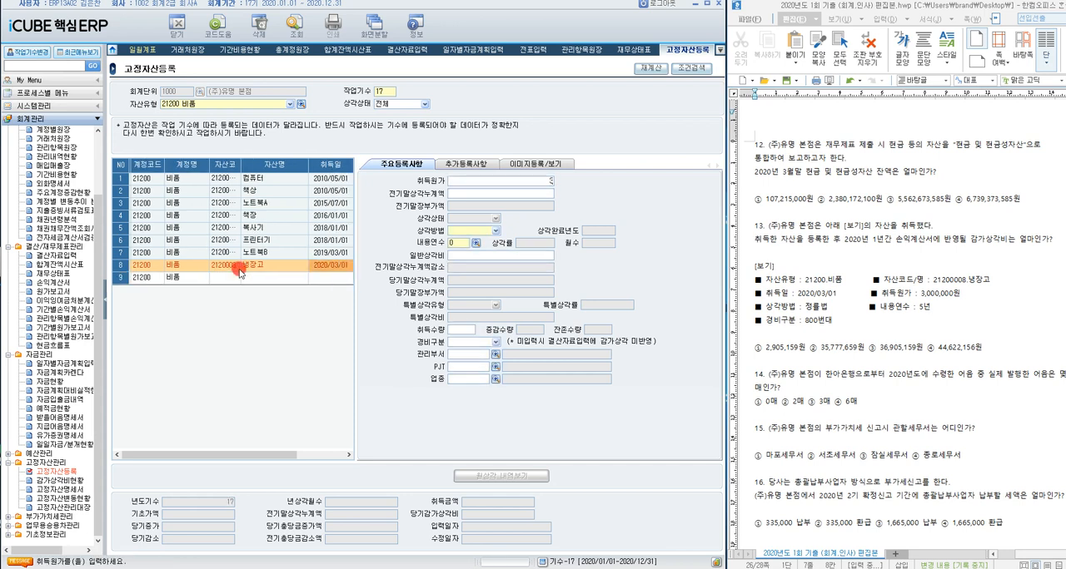
pyautogui.write(',000,000')
pyautogui.press('Return')
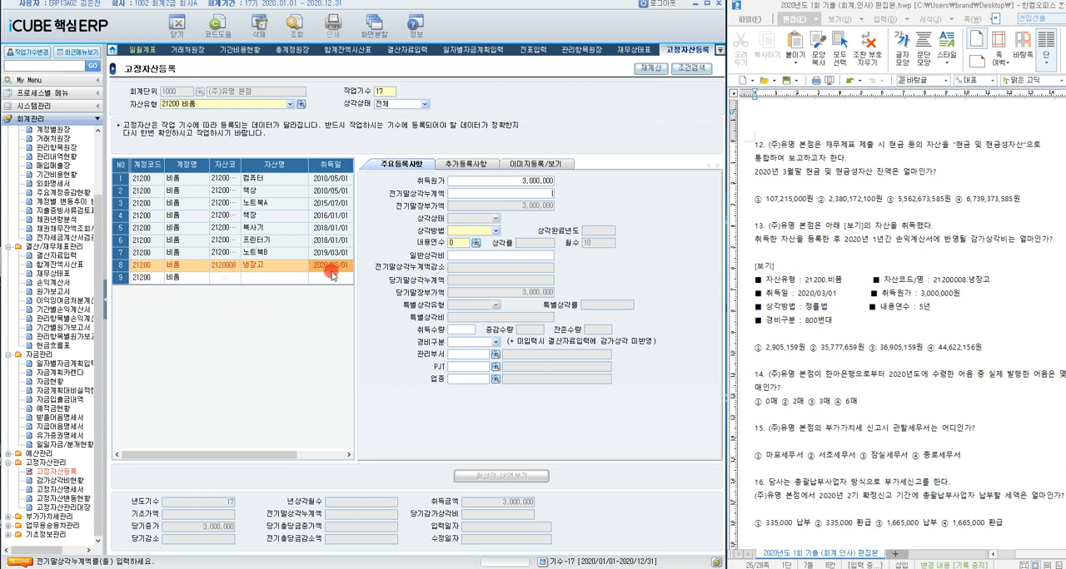
pyautogui.click(495, 232)
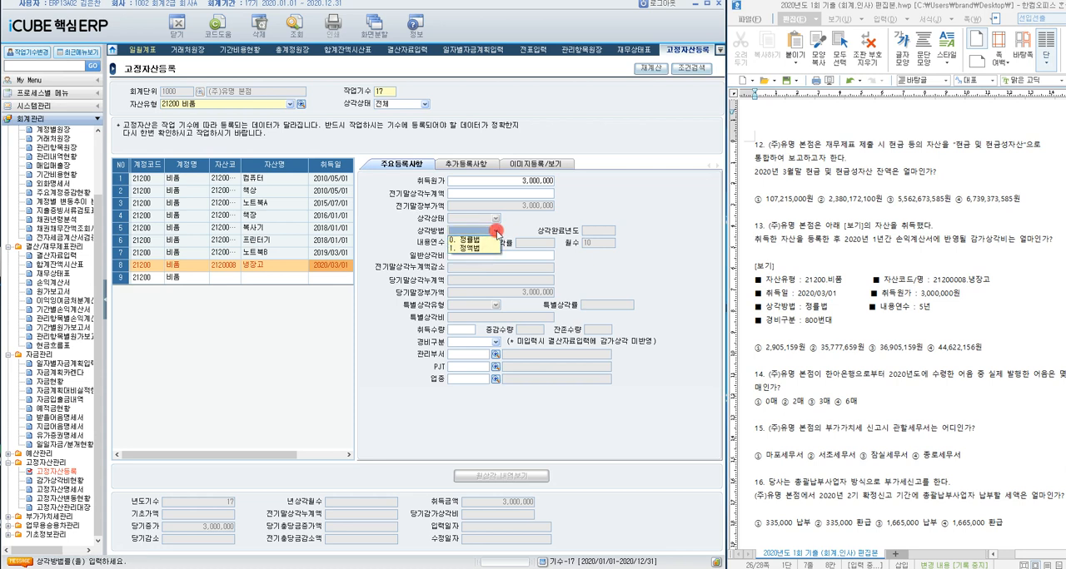
pyautogui.click(485, 239)
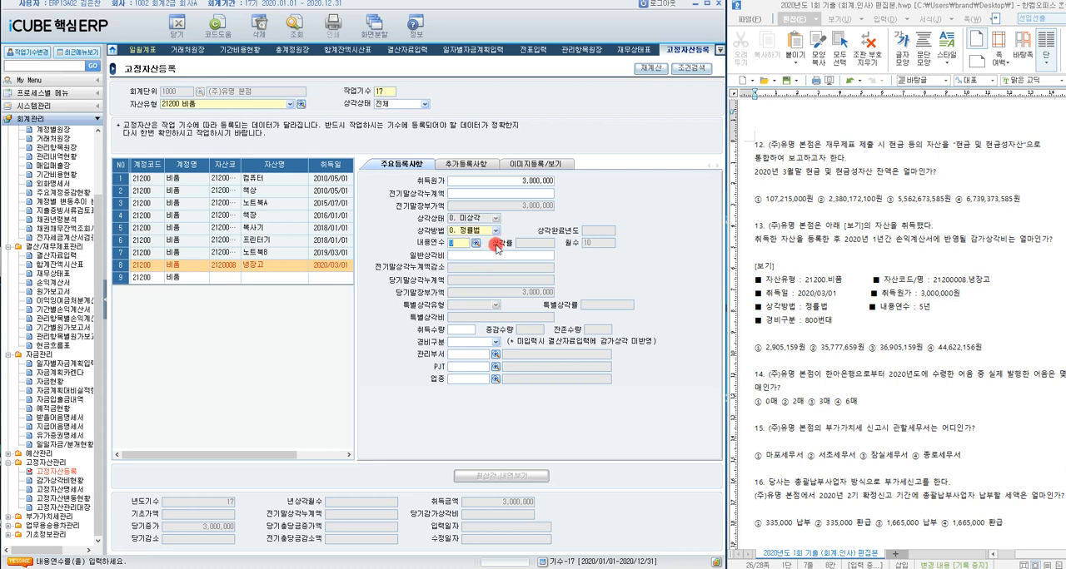
pyautogui.write('5')
pyautogui.press('Return')
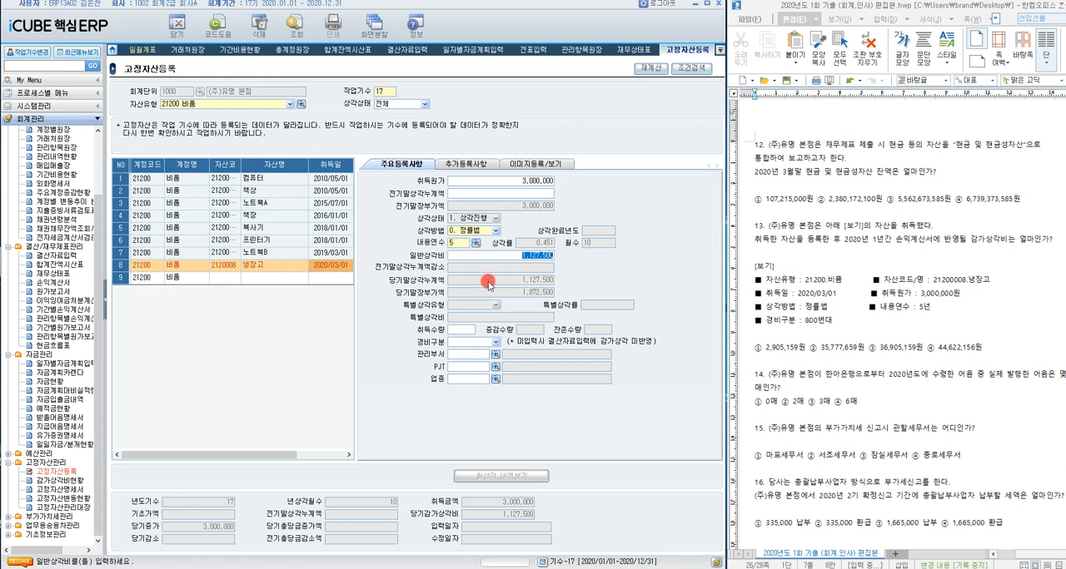
# Step: Set 냉장고's 경비구분 to 0. 800번대, complete its registration and reselect the asset
pyautogui.click(494, 342)
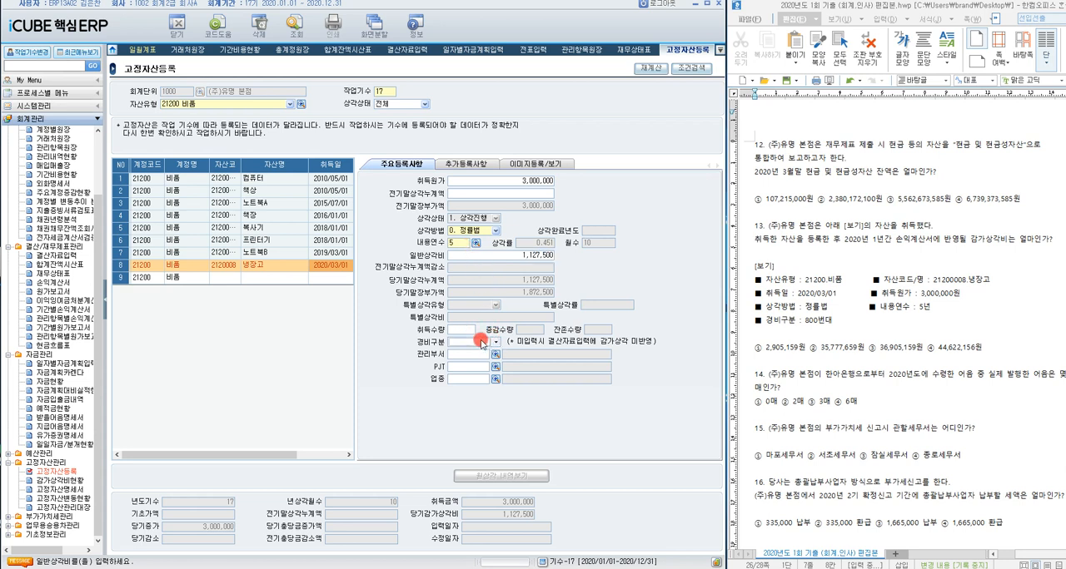
pyautogui.click(479, 353)
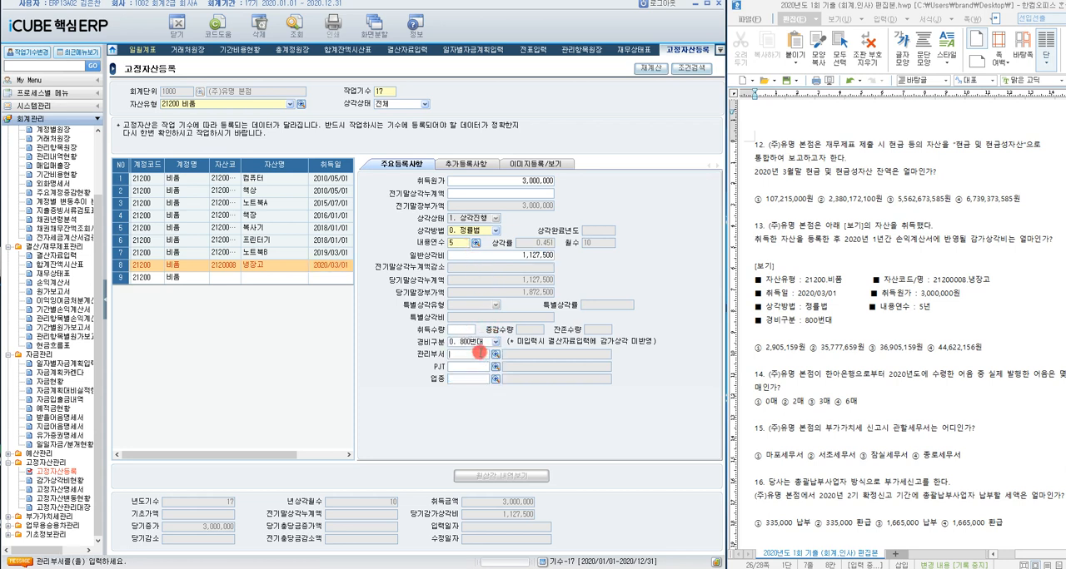
pyautogui.press('Return')
pyautogui.press('Return')
pyautogui.press('Return')
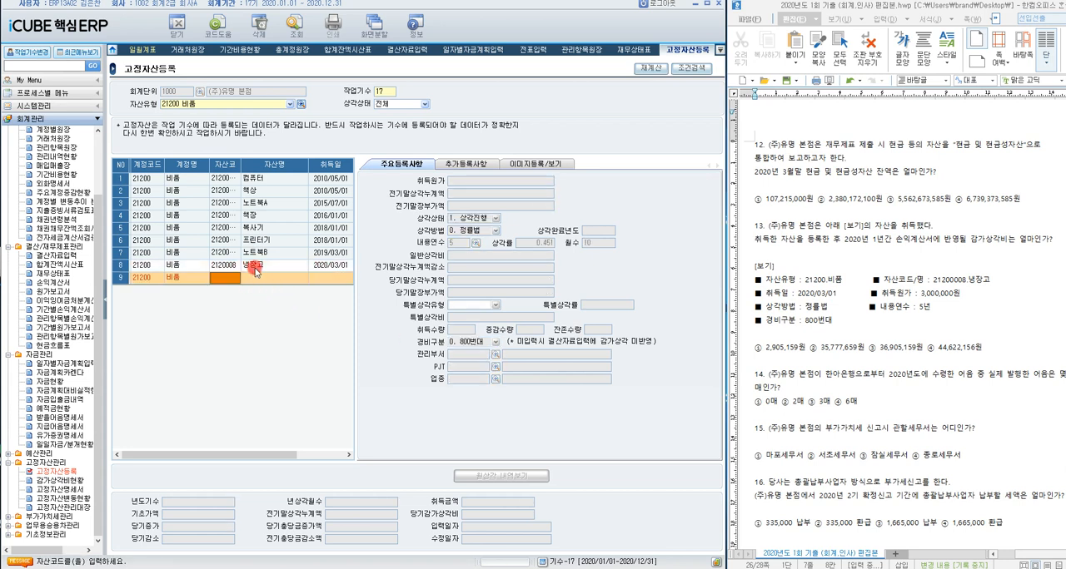
pyautogui.click(255, 269)
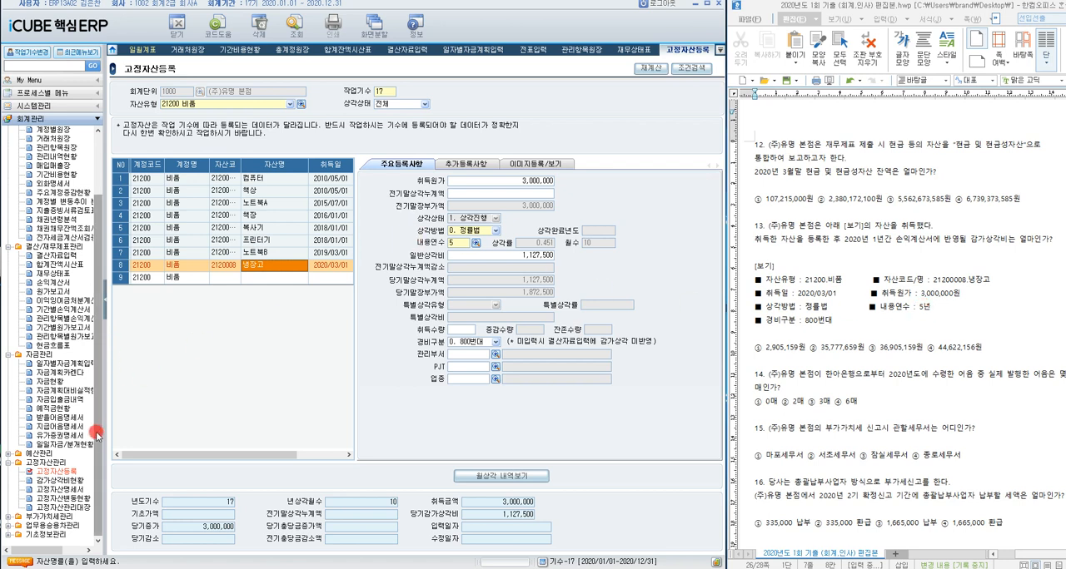
# Step: Open 감가상각비현황 and run the 총괄 query for 2020/01 - 2020/12
pyautogui.click(73, 482)
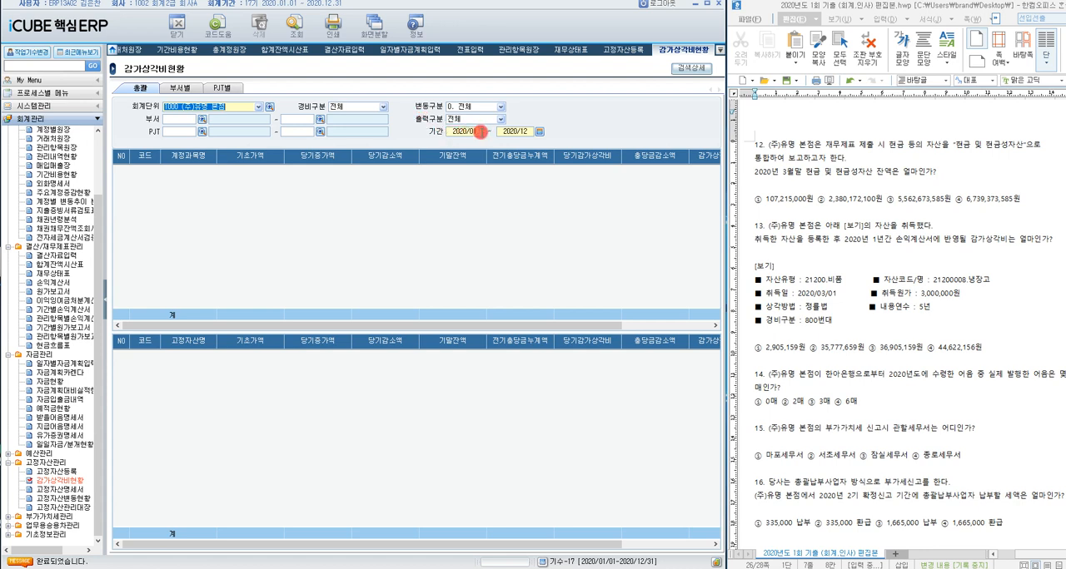
pyautogui.click(293, 38)
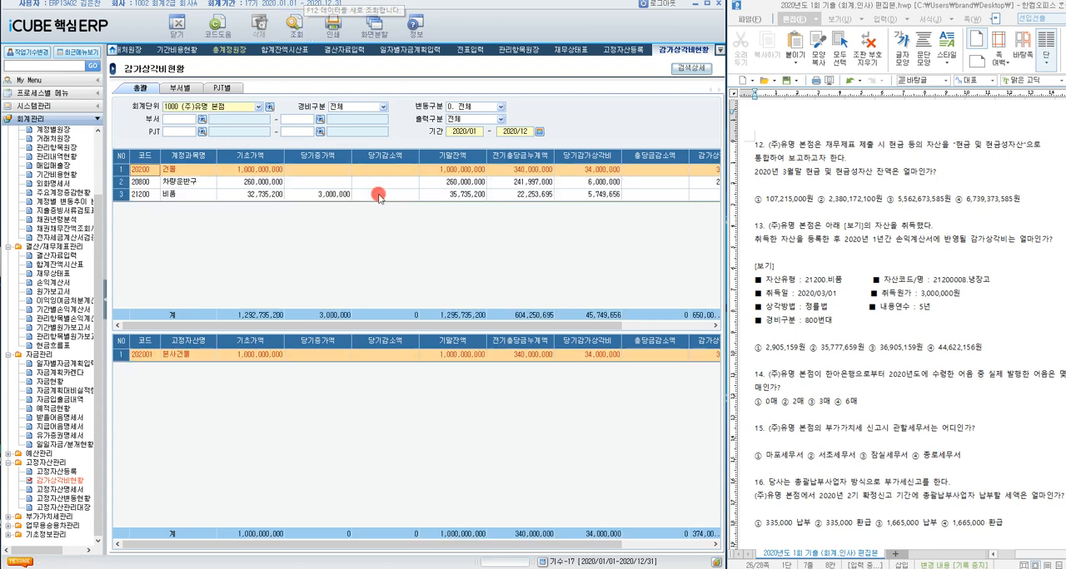
# Step: Examine the account totals and asset details in 감가상각비현황 across all columns through 미상각잔액
pyautogui.scroll(-2, 1034, 358)
pyautogui.scroll(1, 1034, 356)
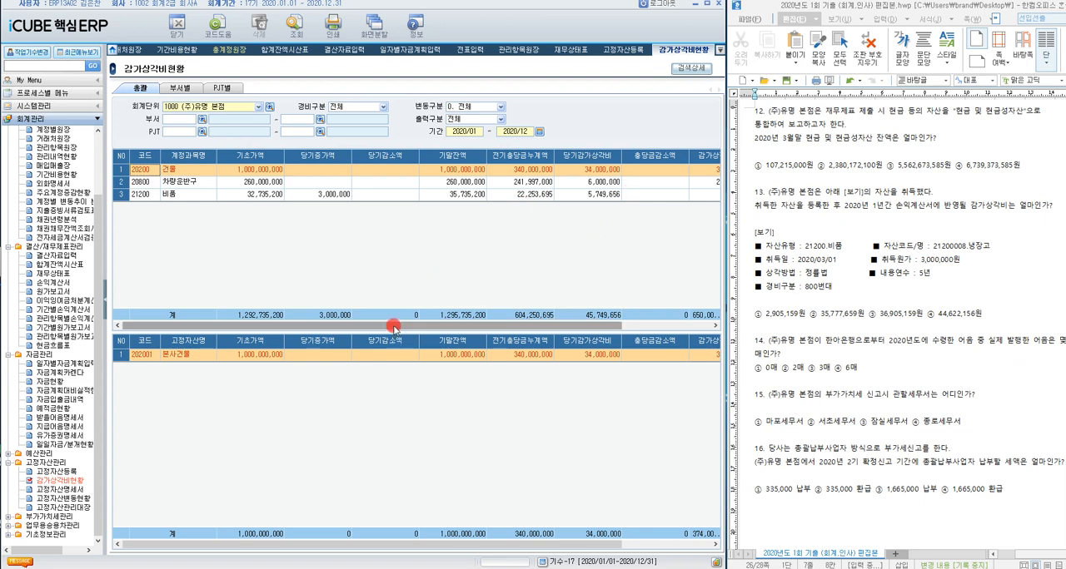
pyautogui.moveTo(392, 328); pyautogui.dragTo(507, 331)
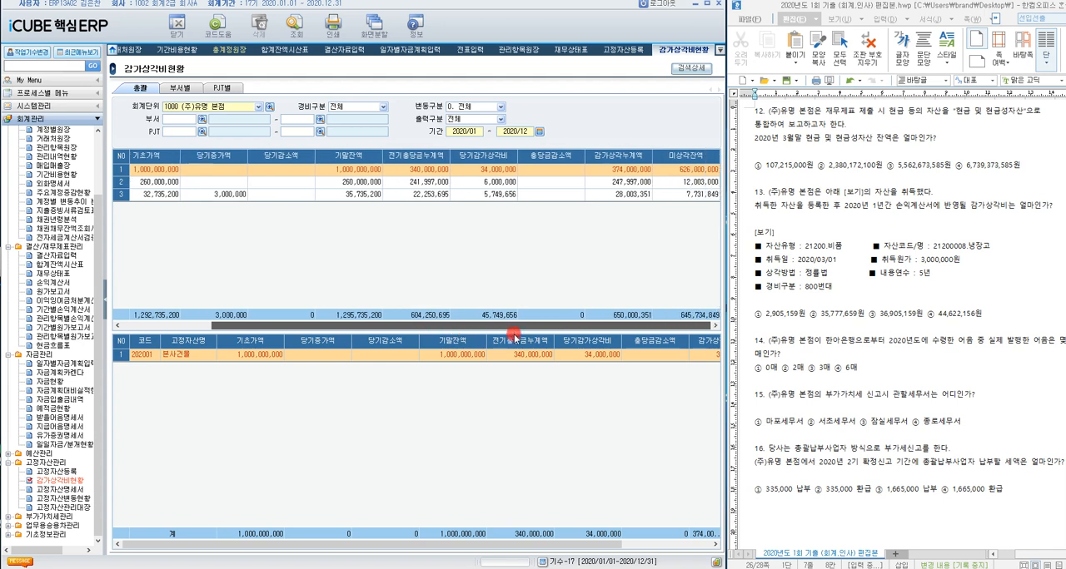
pyautogui.moveTo(494, 545)
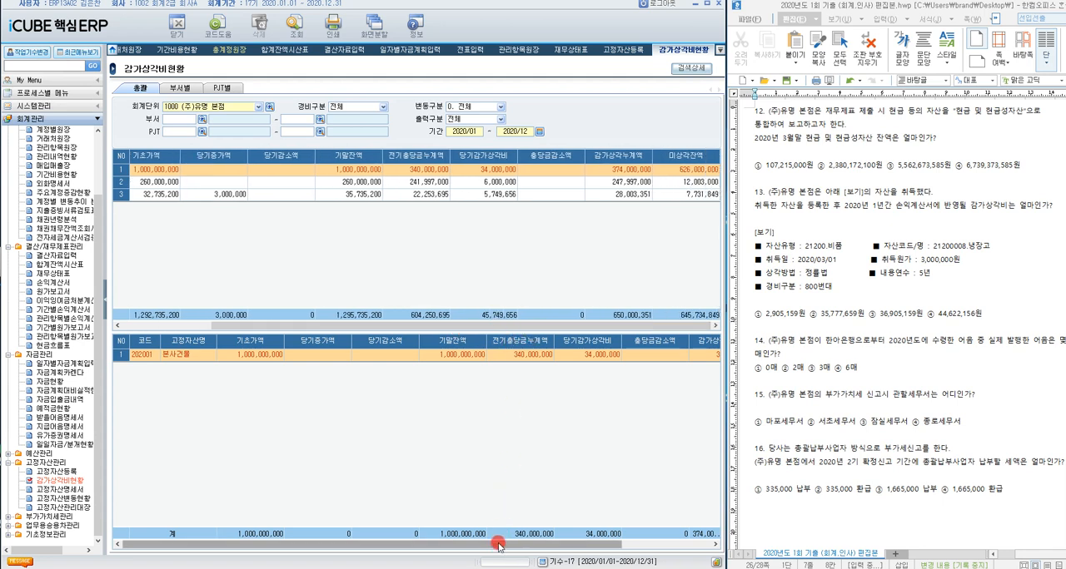
pyautogui.moveTo(492, 545); pyautogui.dragTo(603, 548)
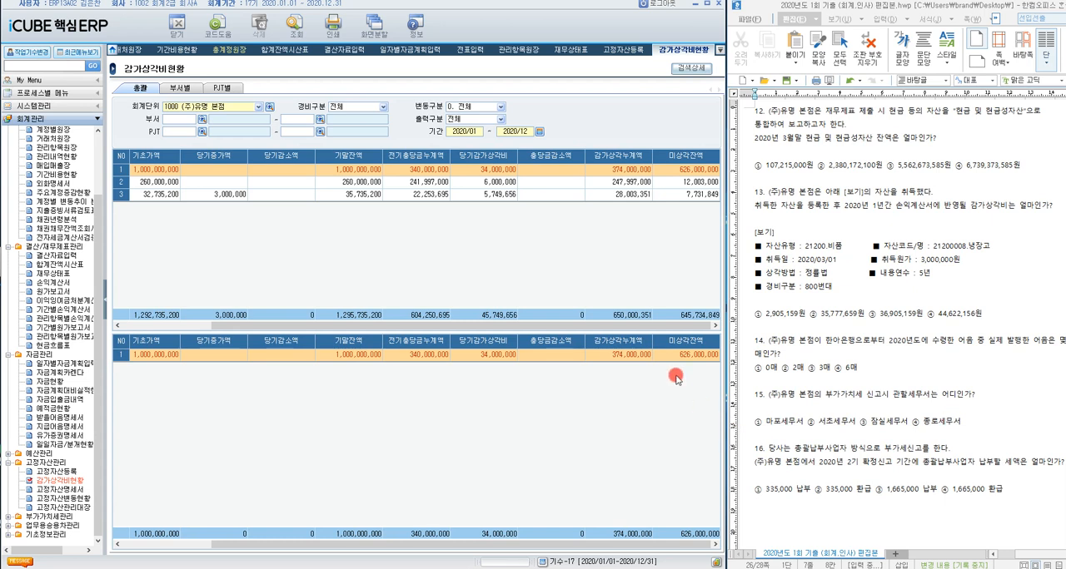
pyautogui.moveTo(647, 330); pyautogui.dragTo(482, 323)
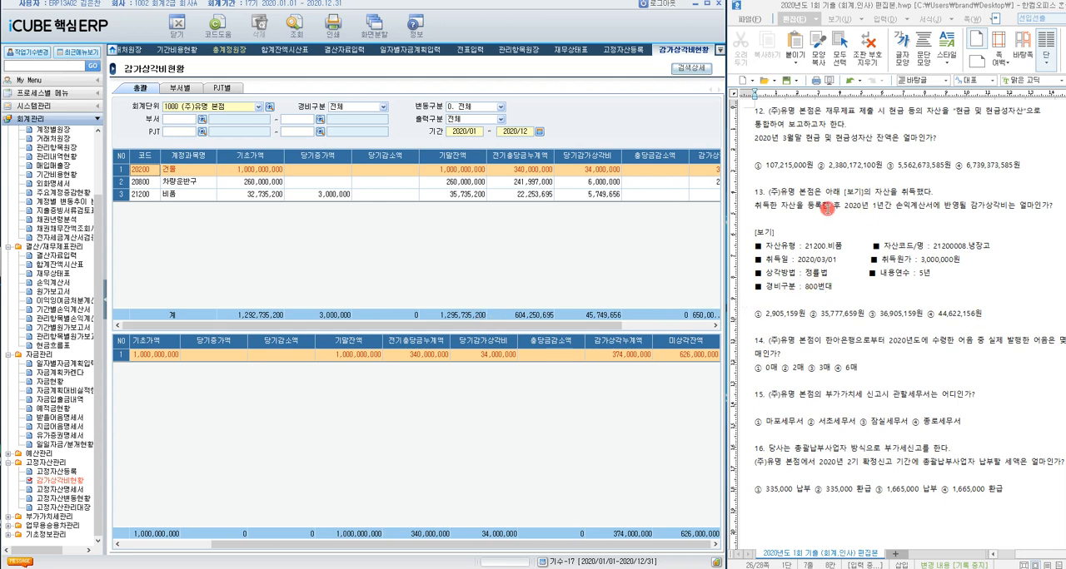
# Step: Compare question 13's 2020 period and 800번대 경비구분 condition with the 당기감가상각비 column and its total
pyautogui.click(824, 208)
pyautogui.scroll(1, 901, 216)
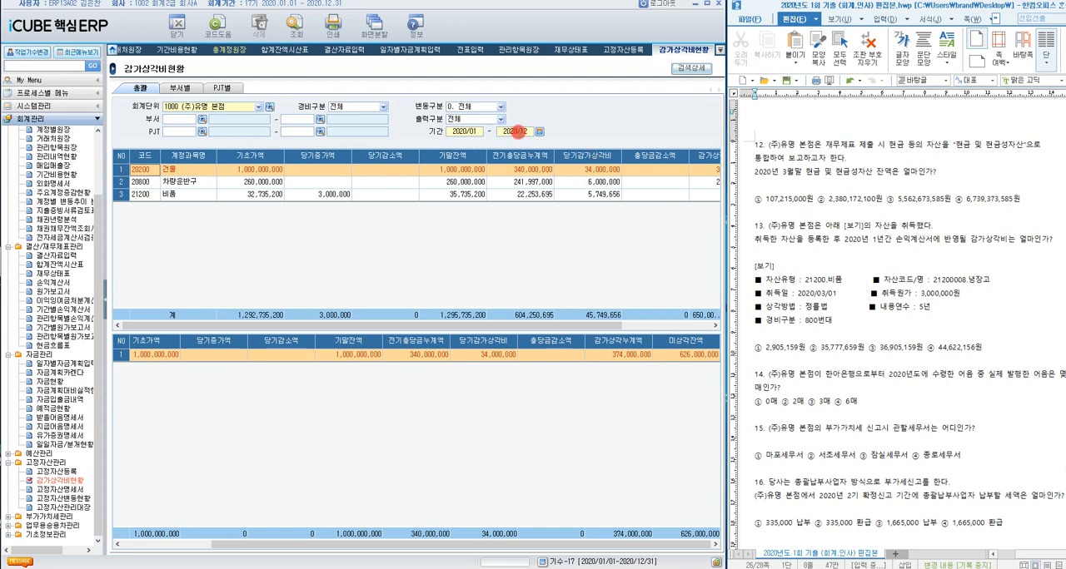
pyautogui.click(560, 325)
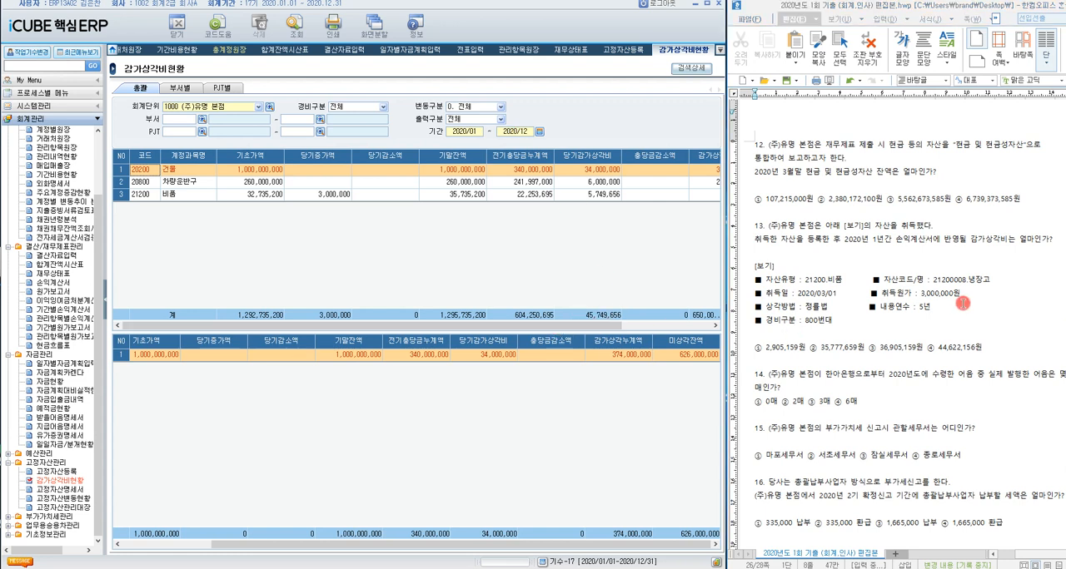
pyautogui.moveTo(831, 323); pyautogui.dragTo(753, 326)
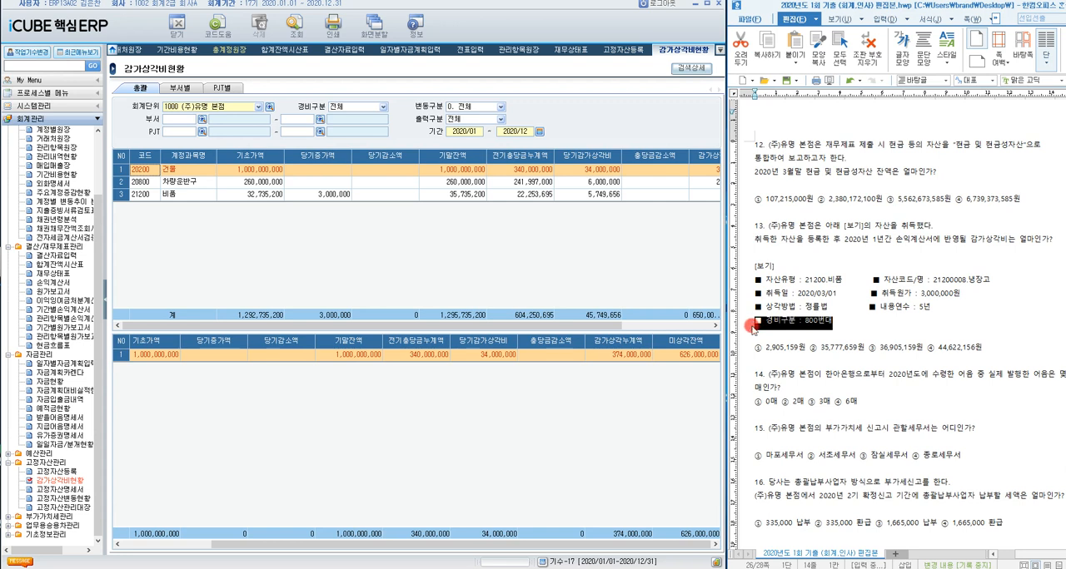
pyautogui.click(570, 174)
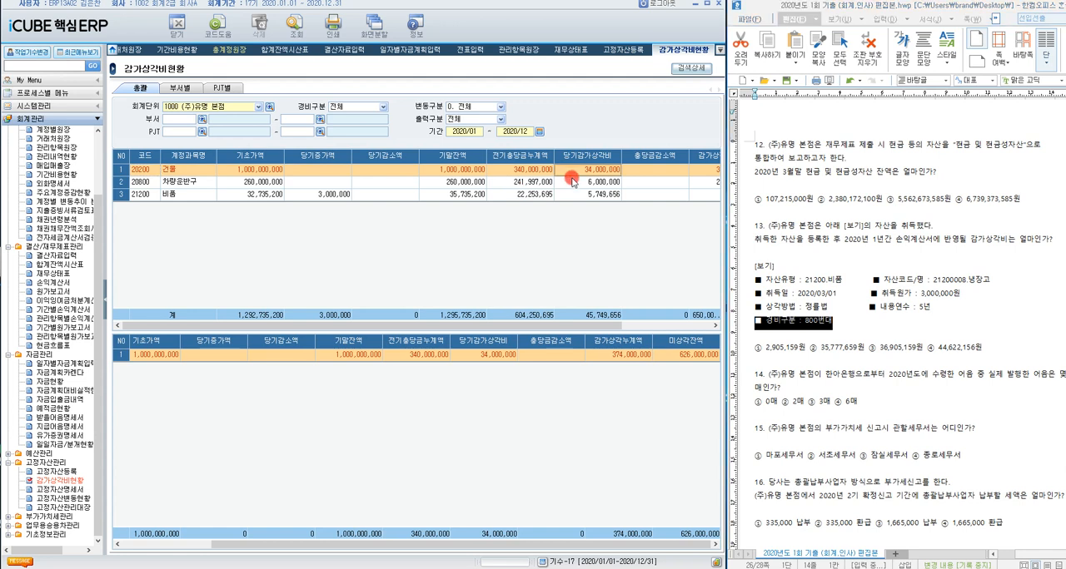
pyautogui.click(858, 239)
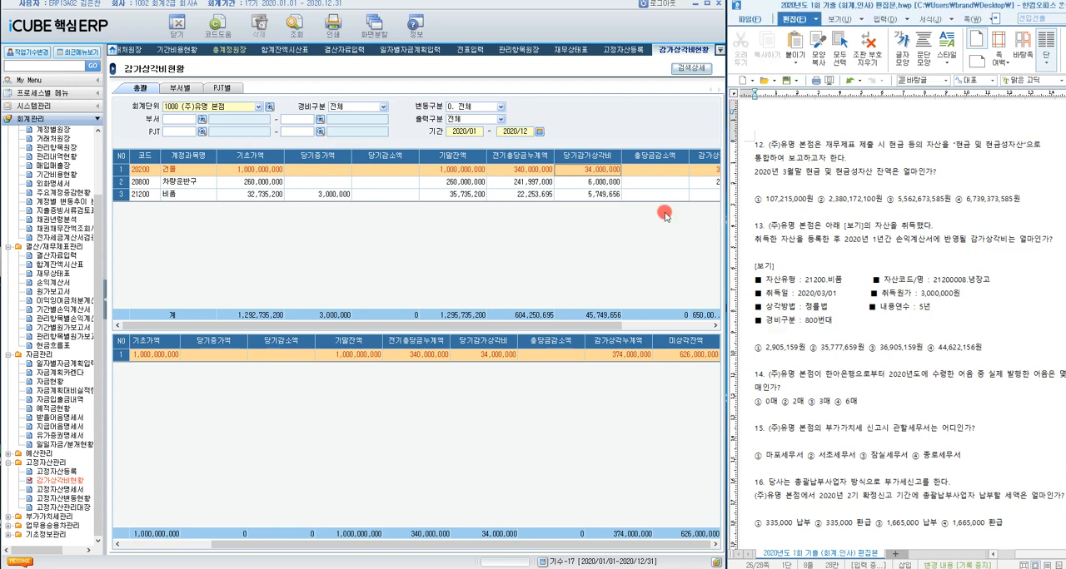
pyautogui.click(602, 317)
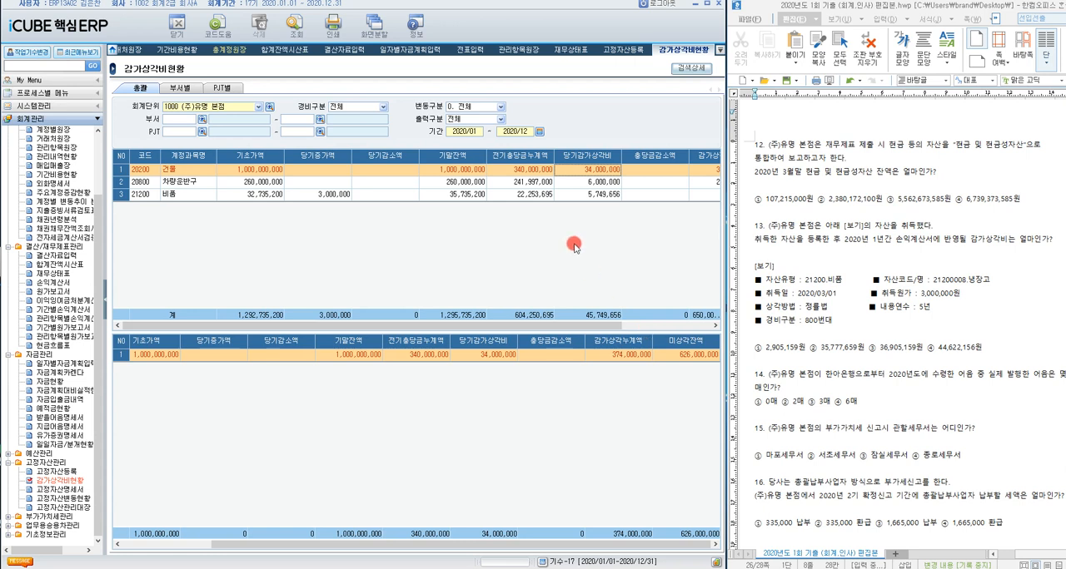
# Step: Rerun the 감가상각비현황 query with 경비구분 0. 800번대 and highlight choice ③ 36,905,159원 for question 13
pyautogui.click(383, 107)
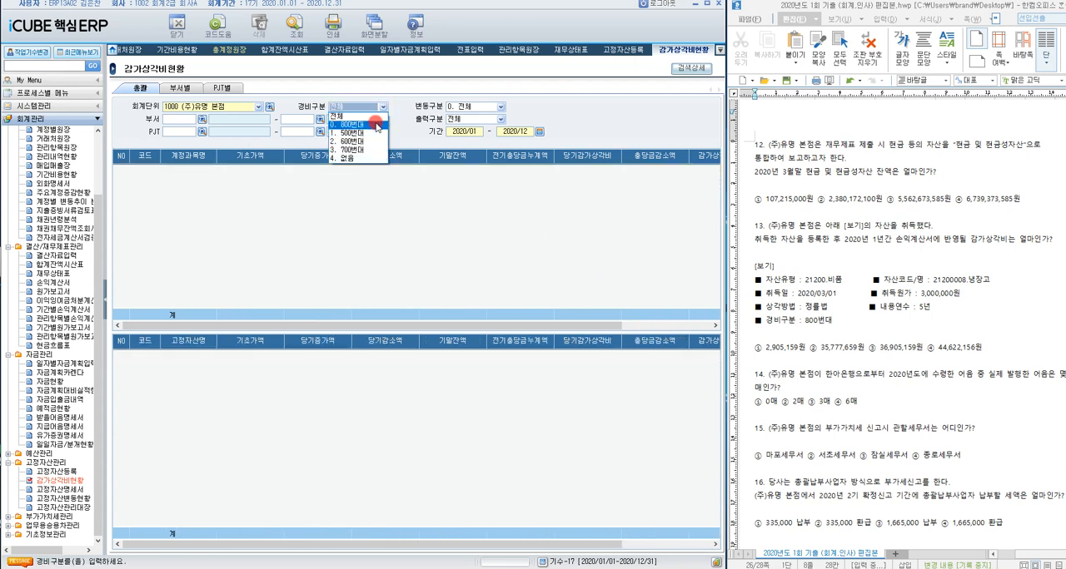
pyautogui.click(375, 125)
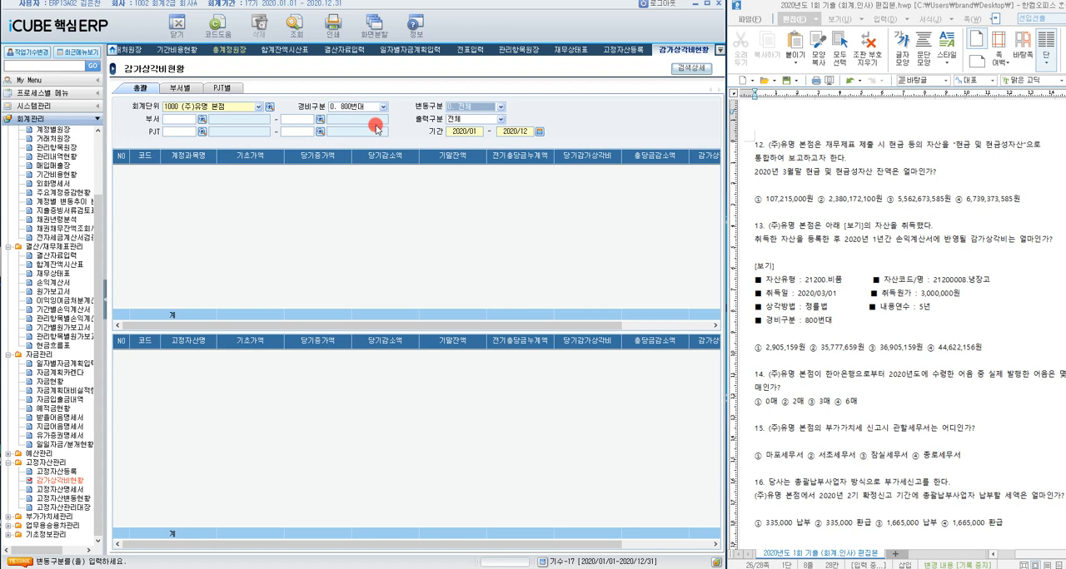
pyautogui.click(297, 32)
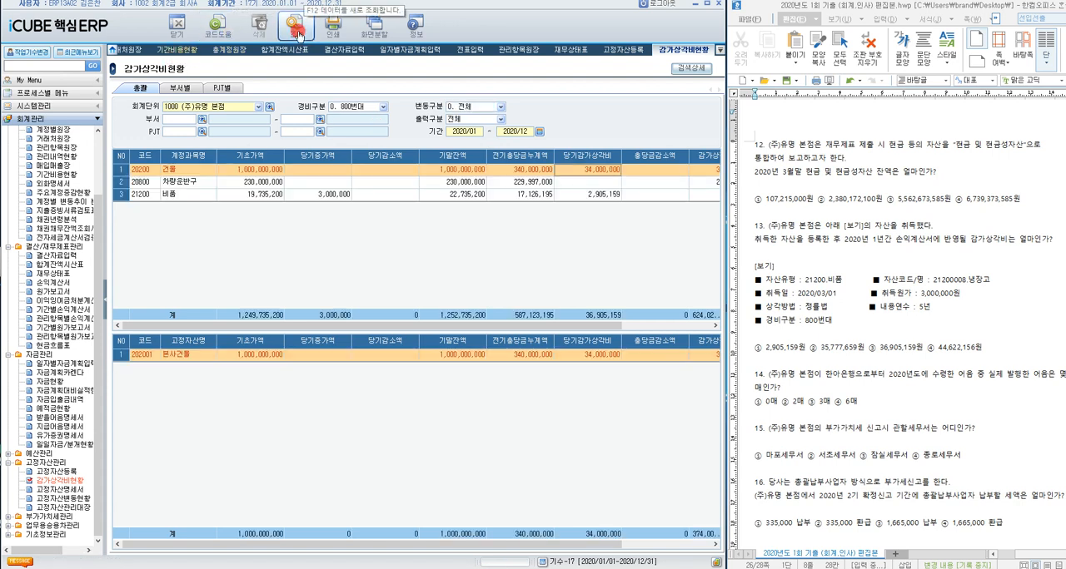
pyautogui.click(296, 31)
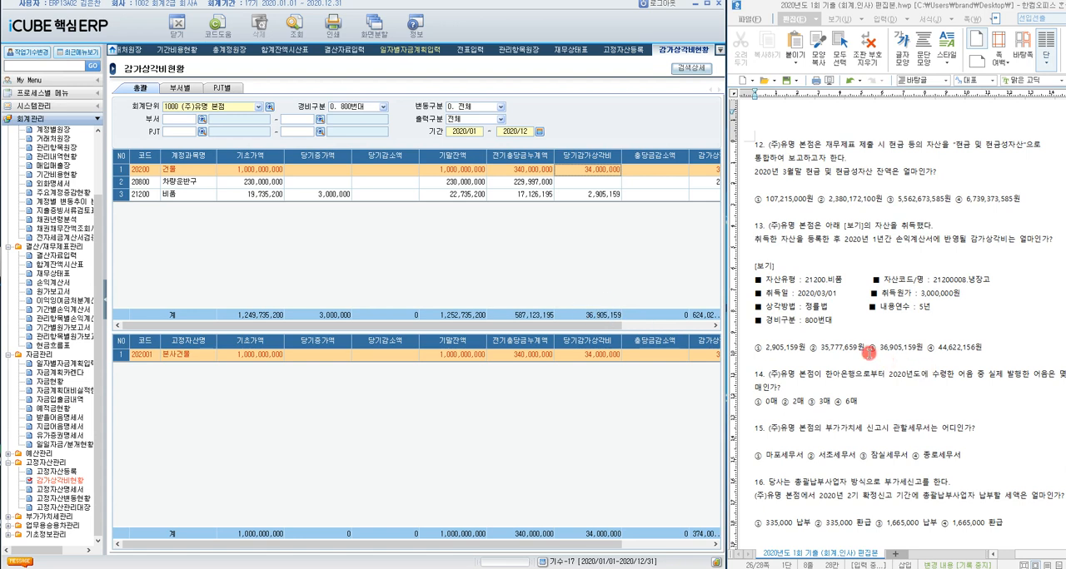
pyautogui.moveTo(868, 350); pyautogui.dragTo(920, 350)
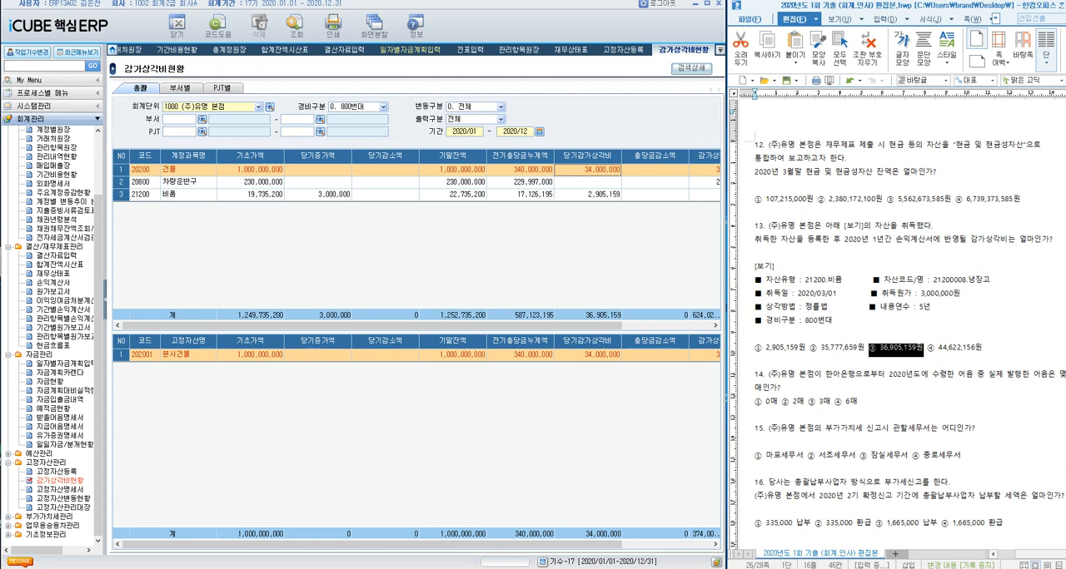
# Step: Review question 14 about notes received from 한아은행 and open 지급어음명세서 under 자금관리
pyautogui.scroll(-3, 932, 316)
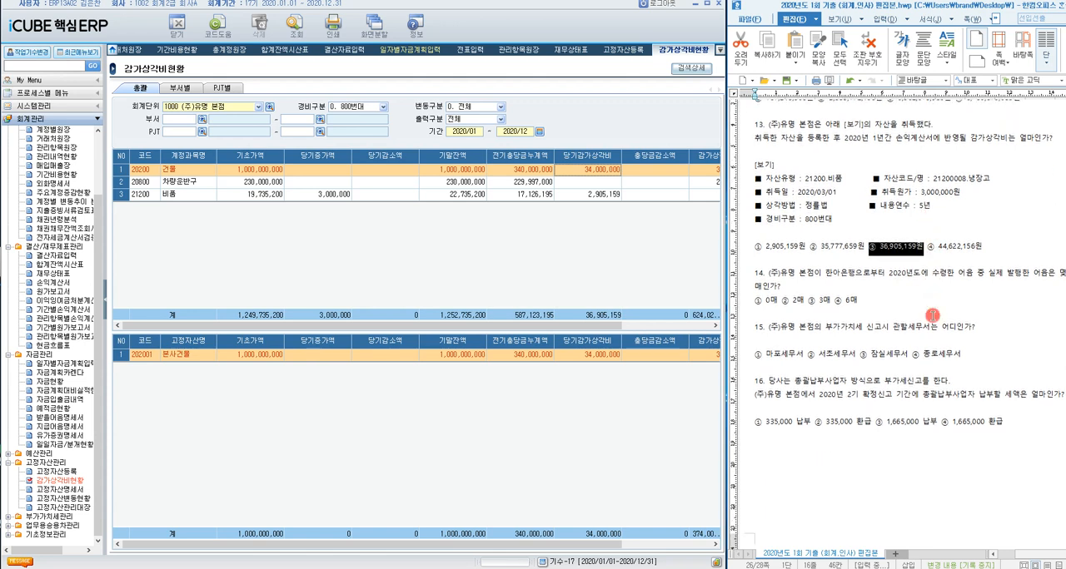
pyautogui.scroll(1, 931, 315)
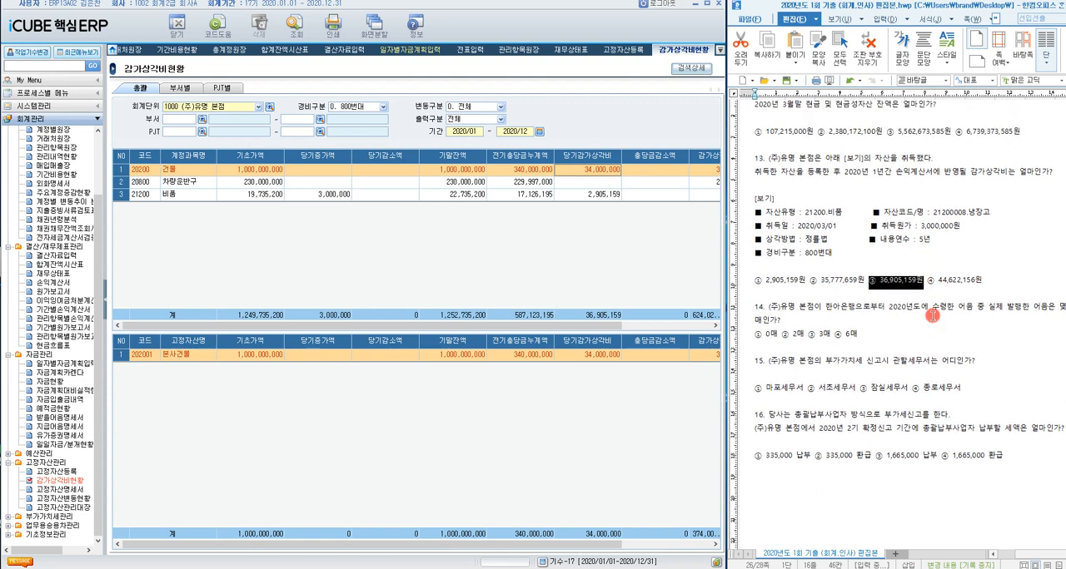
pyautogui.click(840, 308)
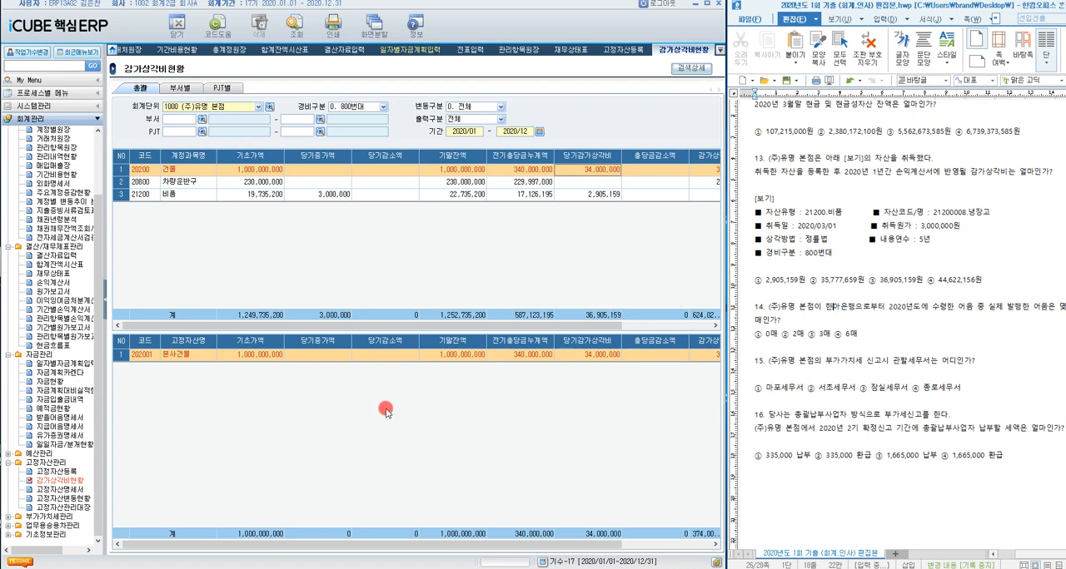
pyautogui.click(100, 432)
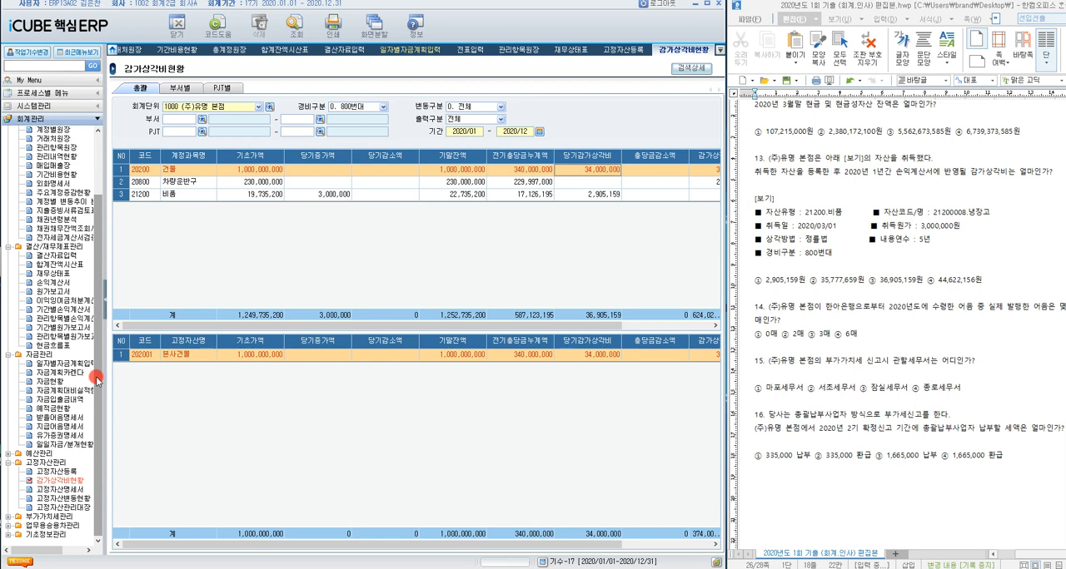
pyautogui.click(74, 426)
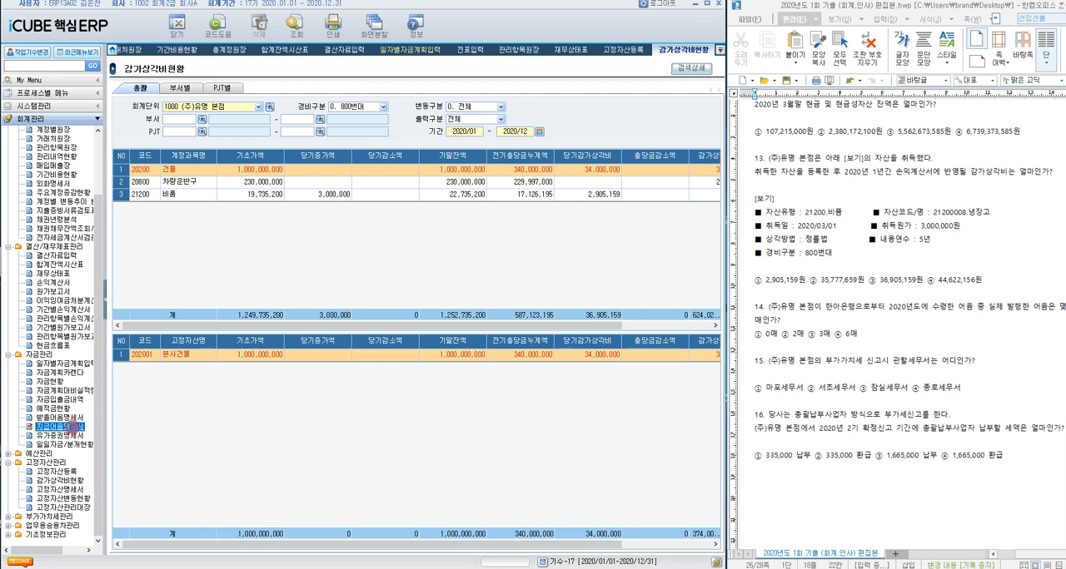
pyautogui.doubleClick(73, 426)
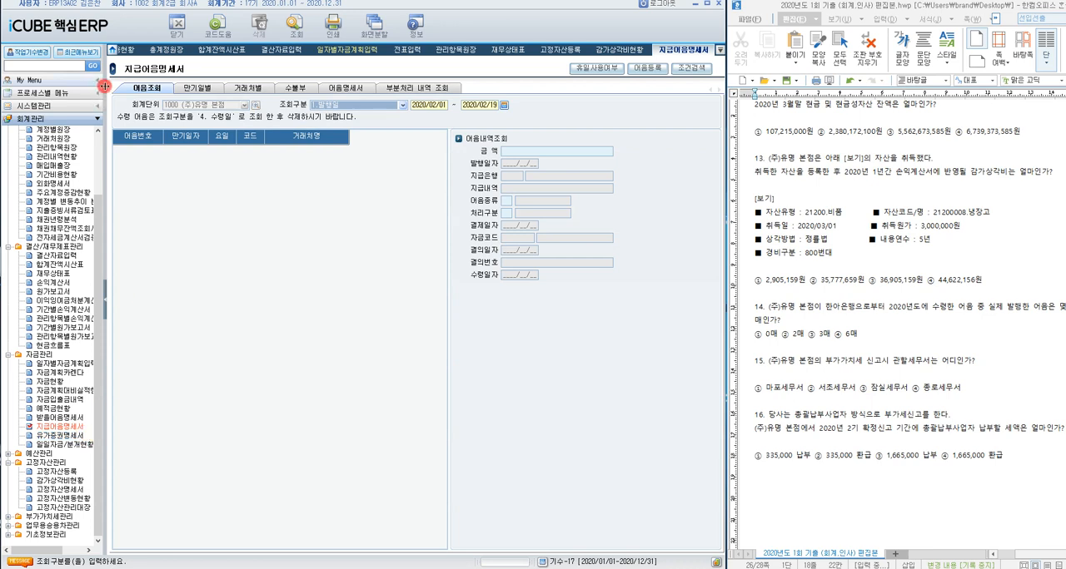
# Step: Query the 수불부 view of 지급어음명세서 for 수령일 2020/01/01 - 2020/12/31
pyautogui.click(291, 92)
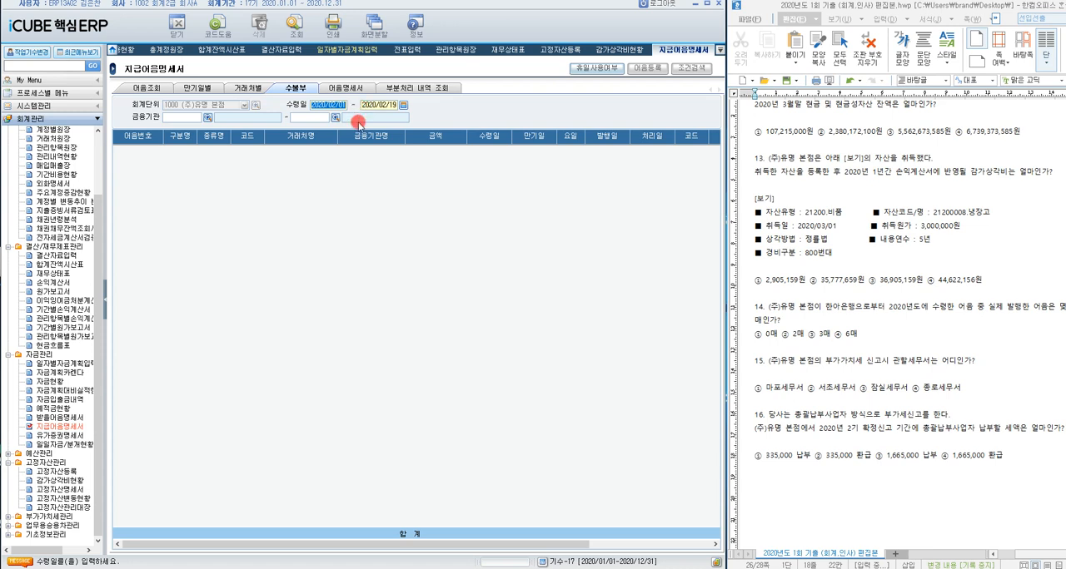
pyautogui.click(403, 105)
pyautogui.click(496, 241)
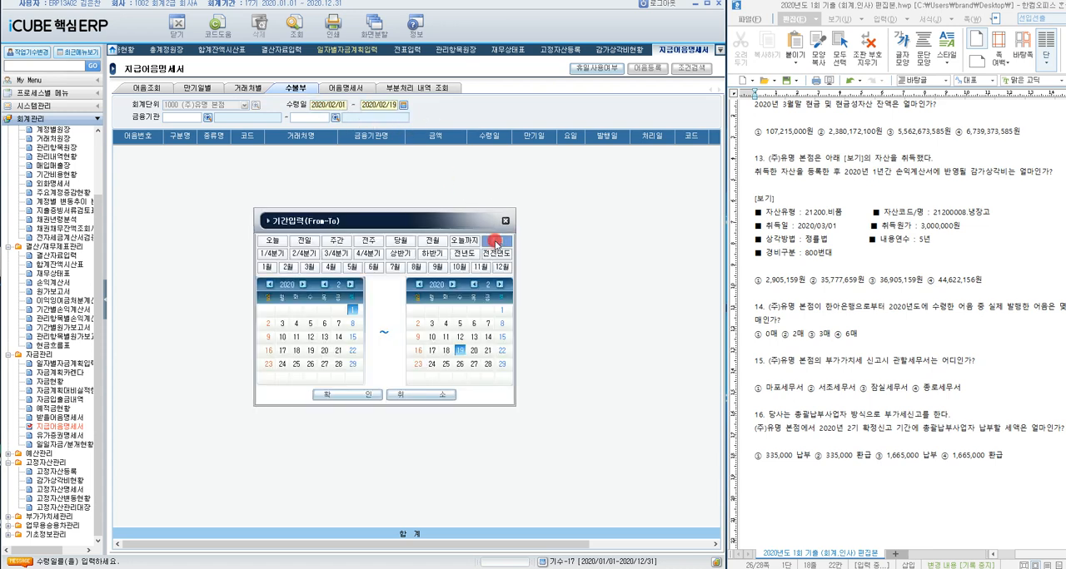
pyautogui.click(347, 395)
pyautogui.click(300, 25)
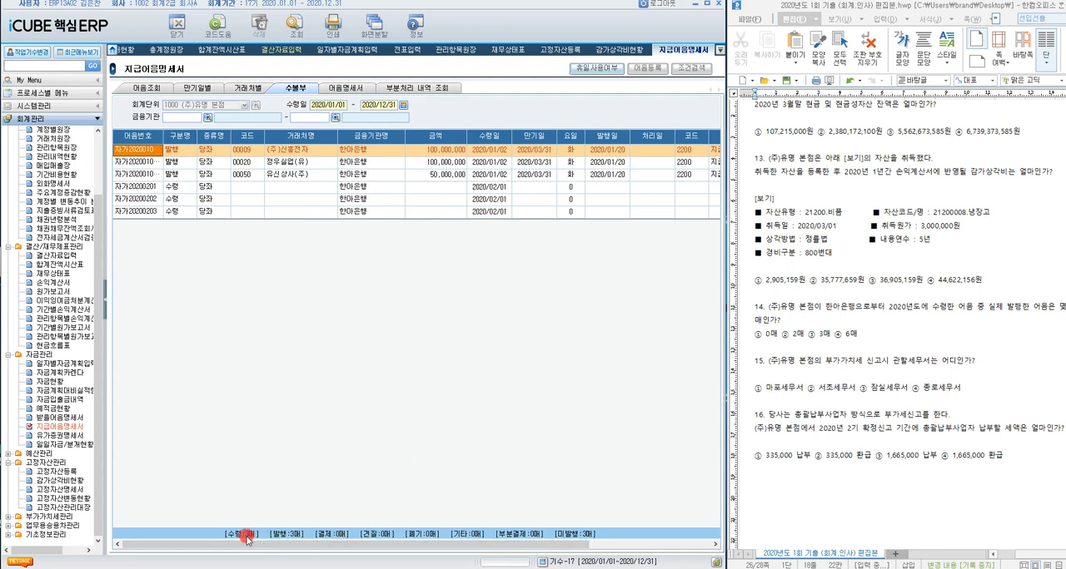
# Step: Check the notes marked 발행 in the 수불부 list and highlight choice ③ 3매 for question 14
pyautogui.moveTo(345, 546); pyautogui.dragTo(393, 546)
pyautogui.moveTo(379, 551); pyautogui.dragTo(341, 555)
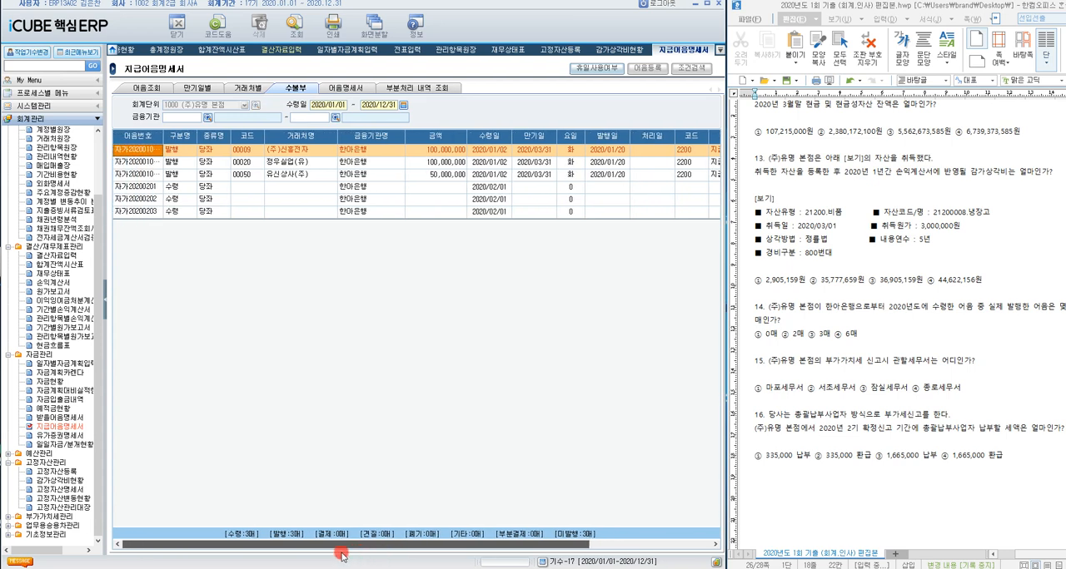
pyautogui.click(172, 151)
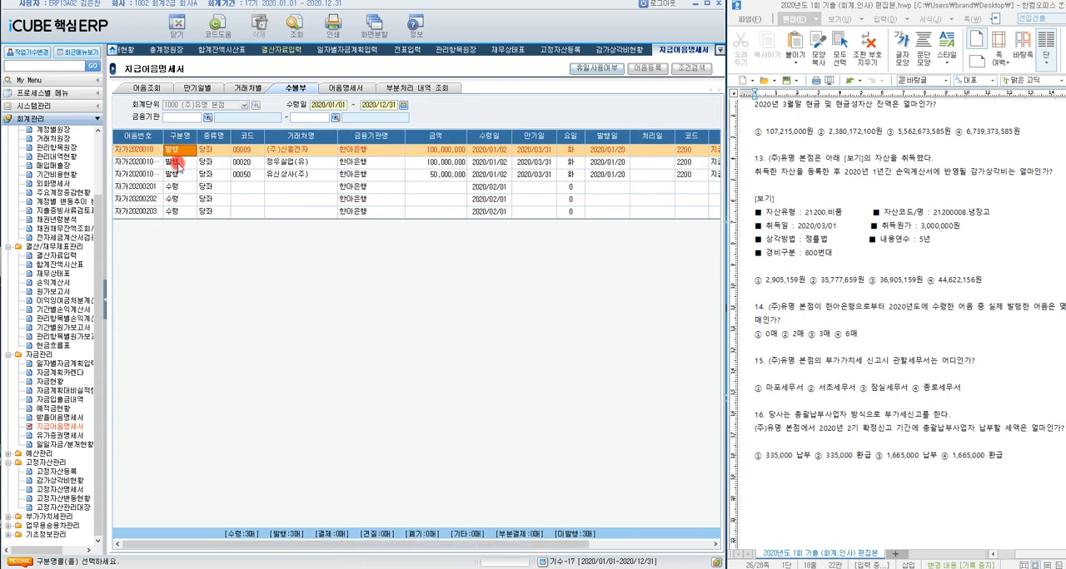
pyautogui.click(175, 174)
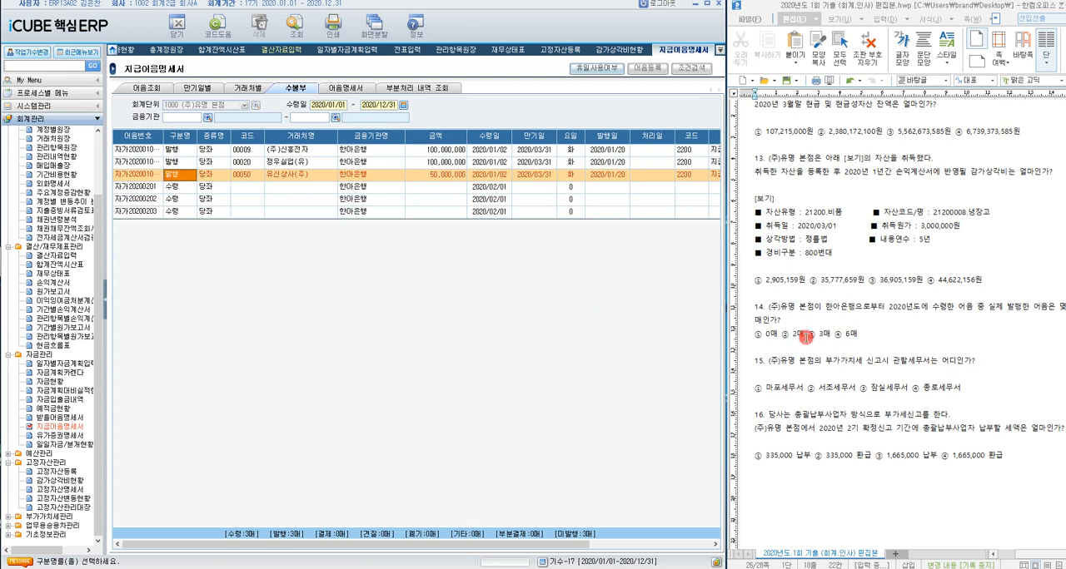
pyautogui.moveTo(805, 336); pyautogui.dragTo(831, 335)
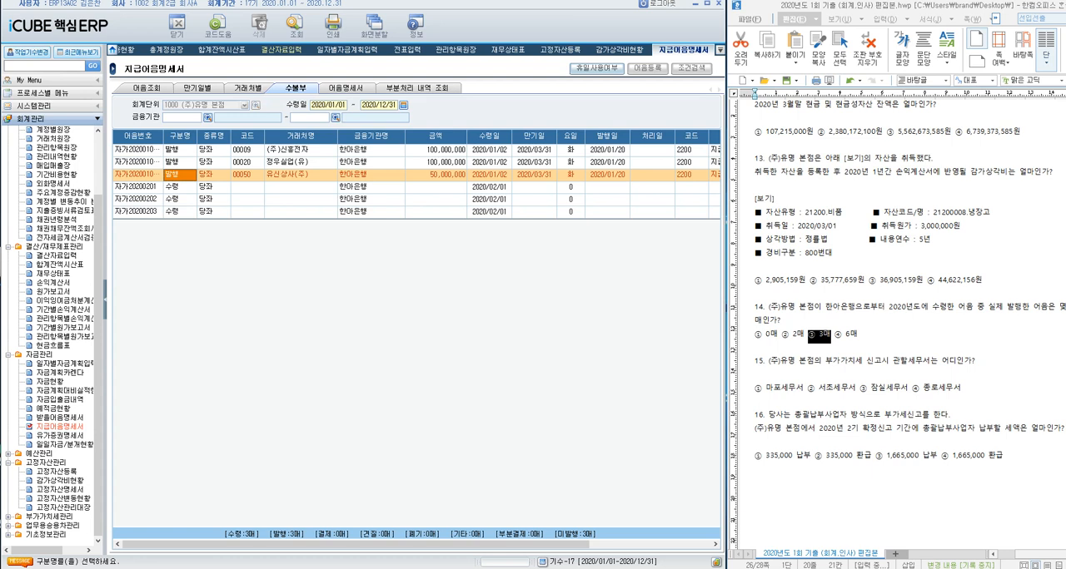
# Step: Open 사업장등록 under 시스템관리 and display the registration details of 1000 (주)유명 본점
pyautogui.click(96, 106)
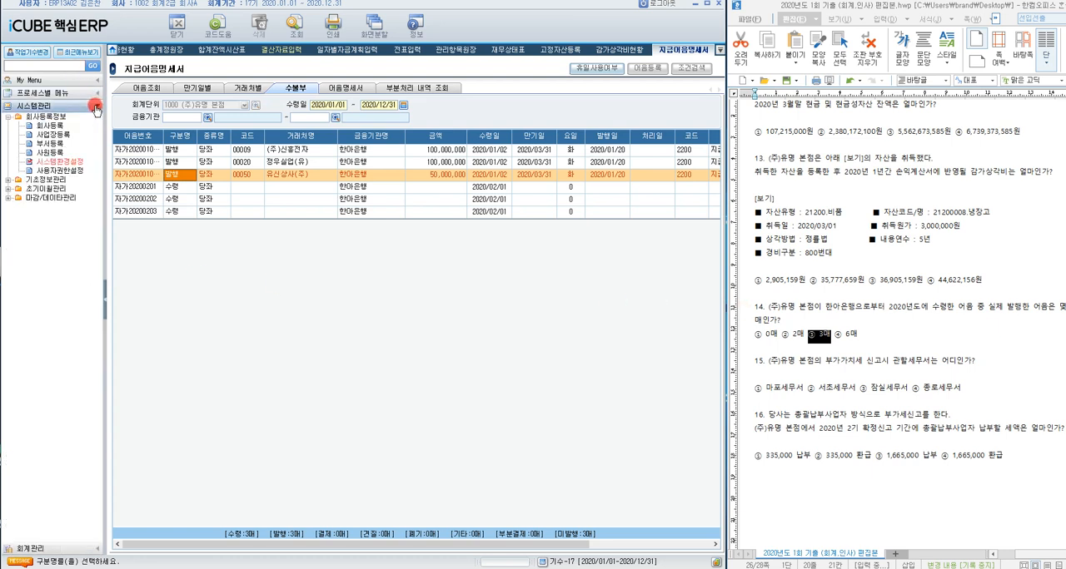
pyautogui.click(52, 134)
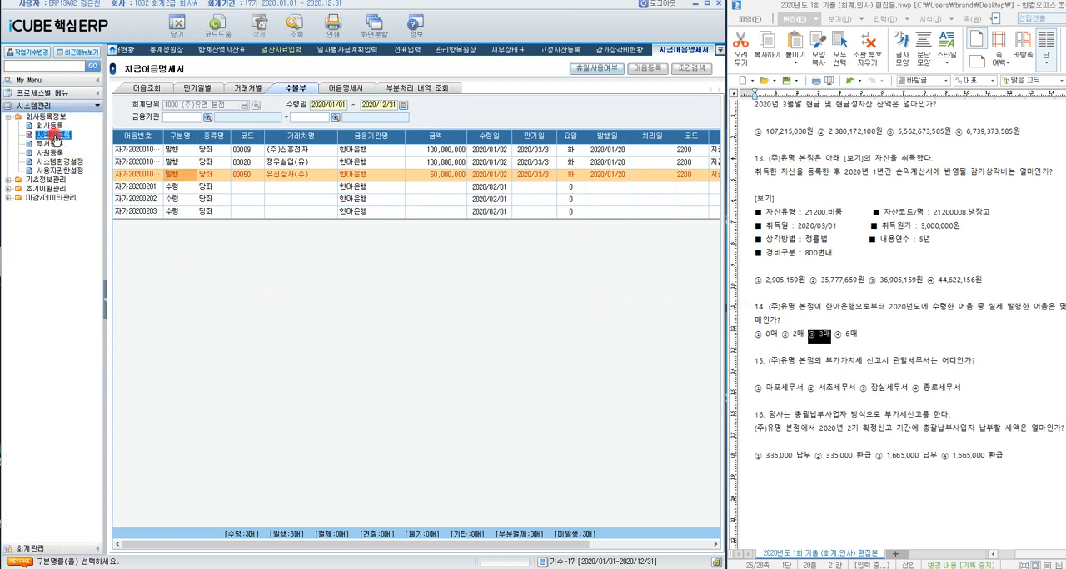
pyautogui.click(63, 135)
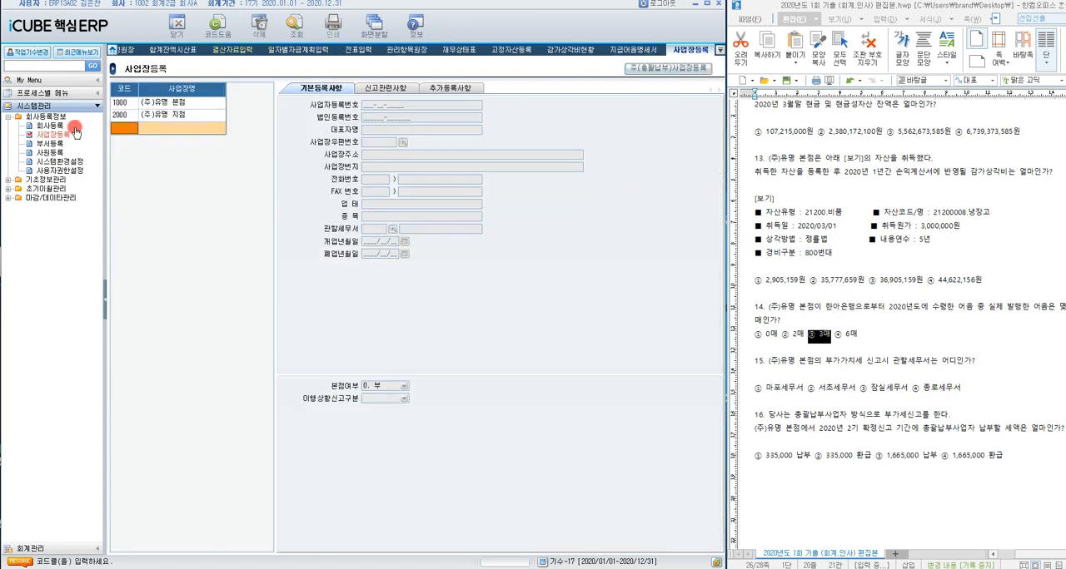
pyautogui.click(188, 107)
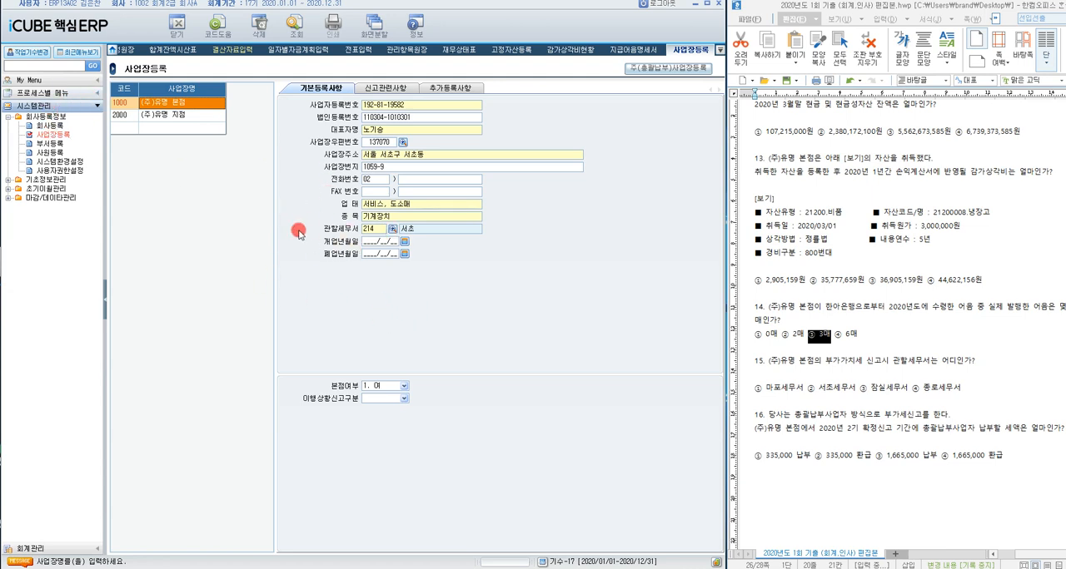
# Step: Highlight choice ② 서초세무서 as question 15's answer and move on to question 16
pyautogui.doubleClick(805, 386)
pyautogui.doubleClick(849, 386)
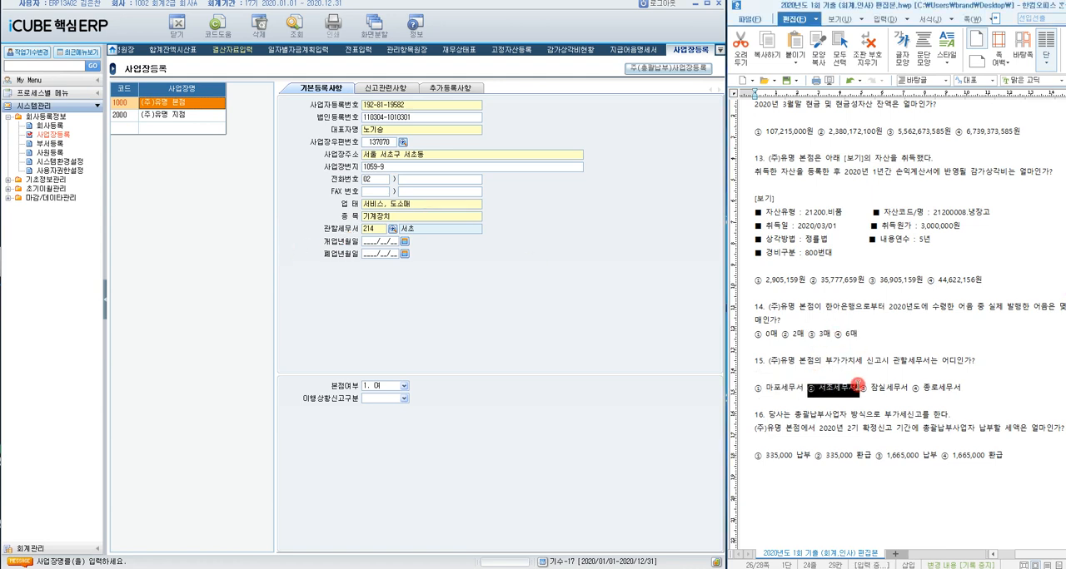
pyautogui.click(883, 455)
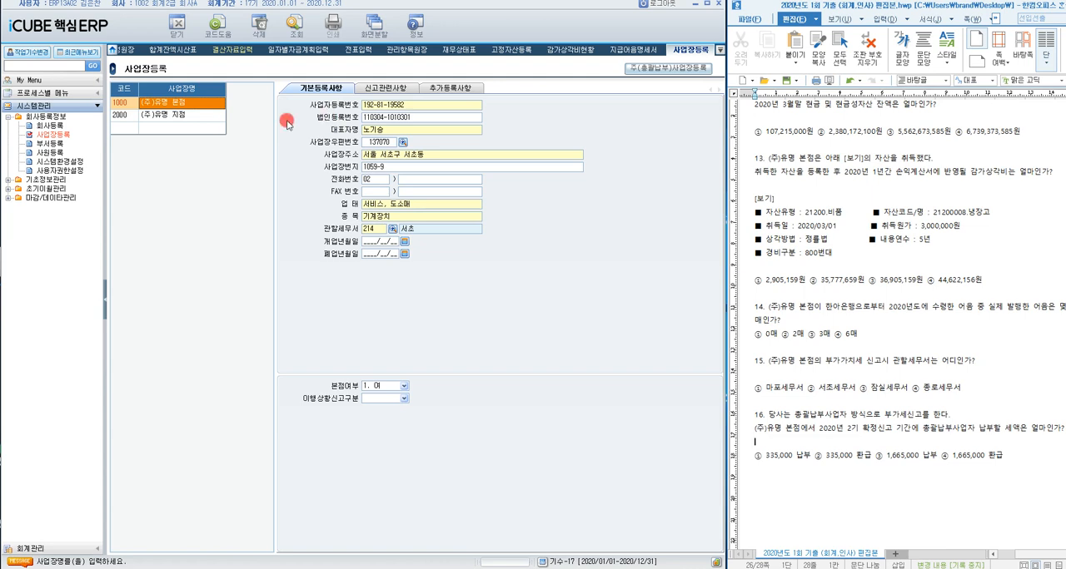
# Step: Check the 주(총괄납부)사업장 등록 entries and mark the 2기 확정신고 period in question 16
pyautogui.click(656, 70)
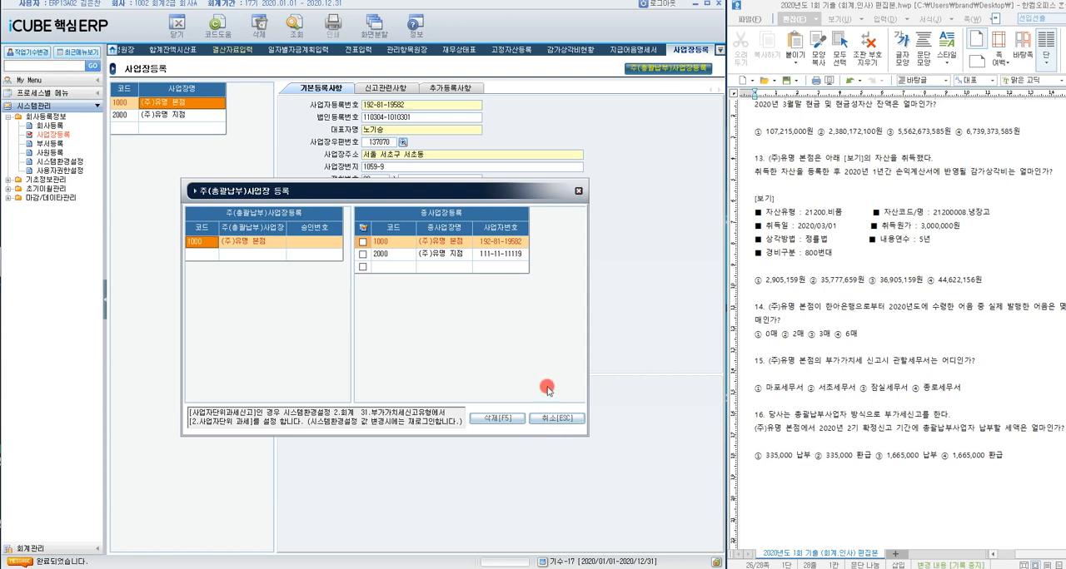
pyautogui.click(578, 192)
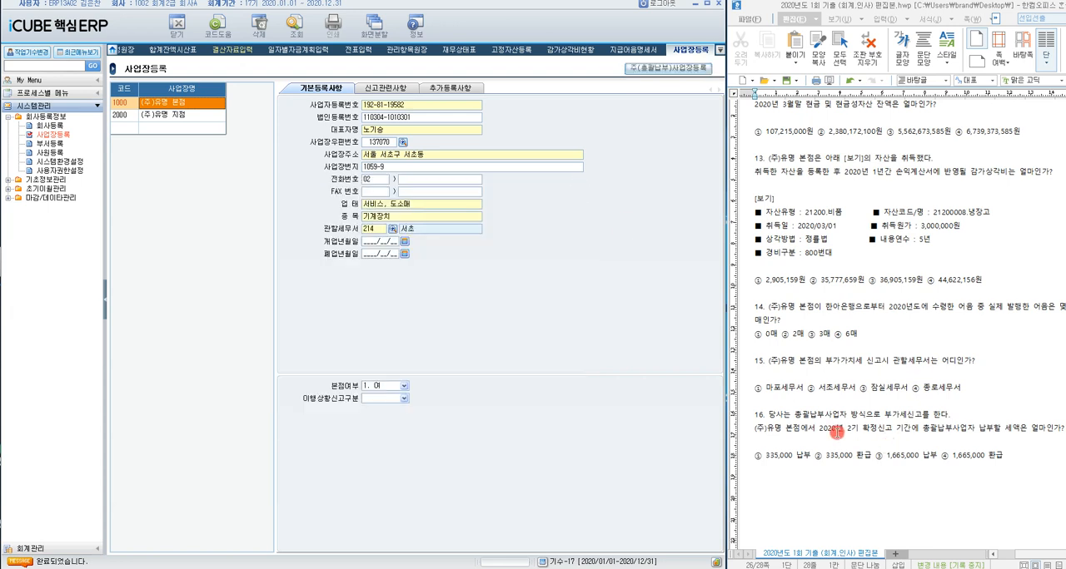
pyautogui.moveTo(837, 430); pyautogui.dragTo(874, 431)
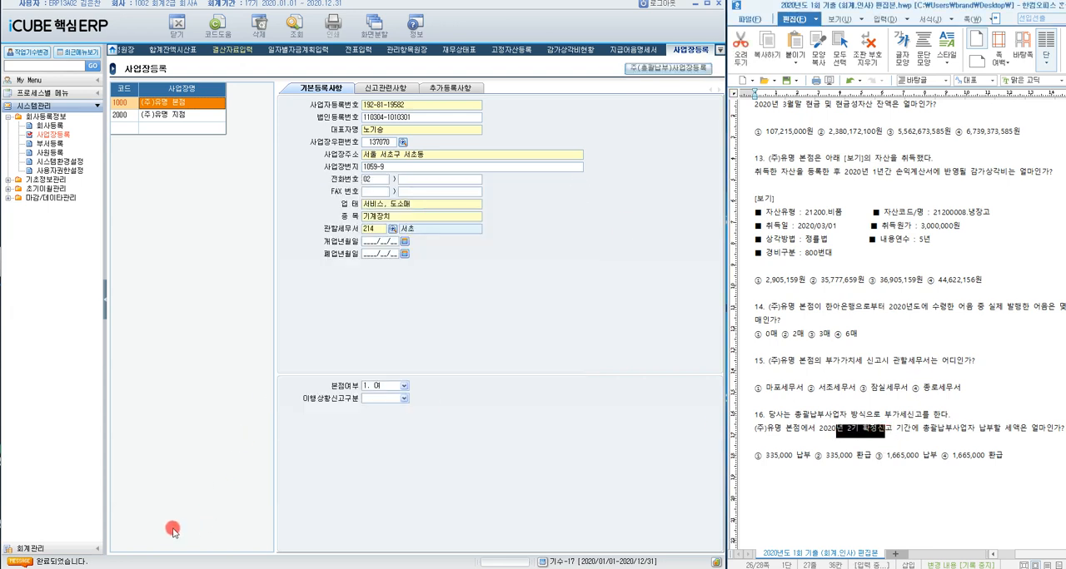
# Step: Open 부가세신고서 under 회계관리 > 부가가치세관리
pyautogui.click(100, 549)
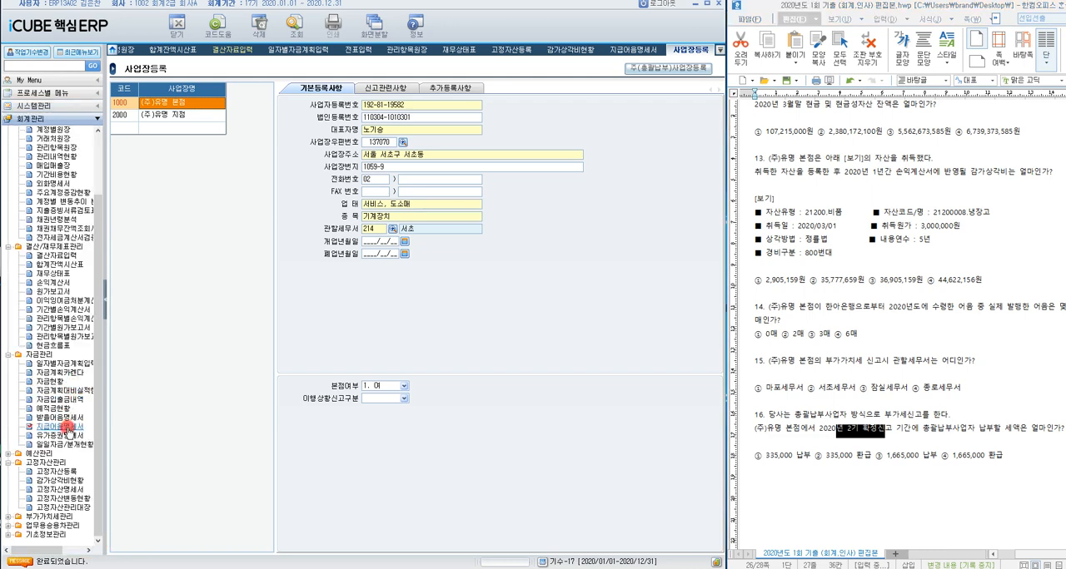
pyautogui.click(7, 517)
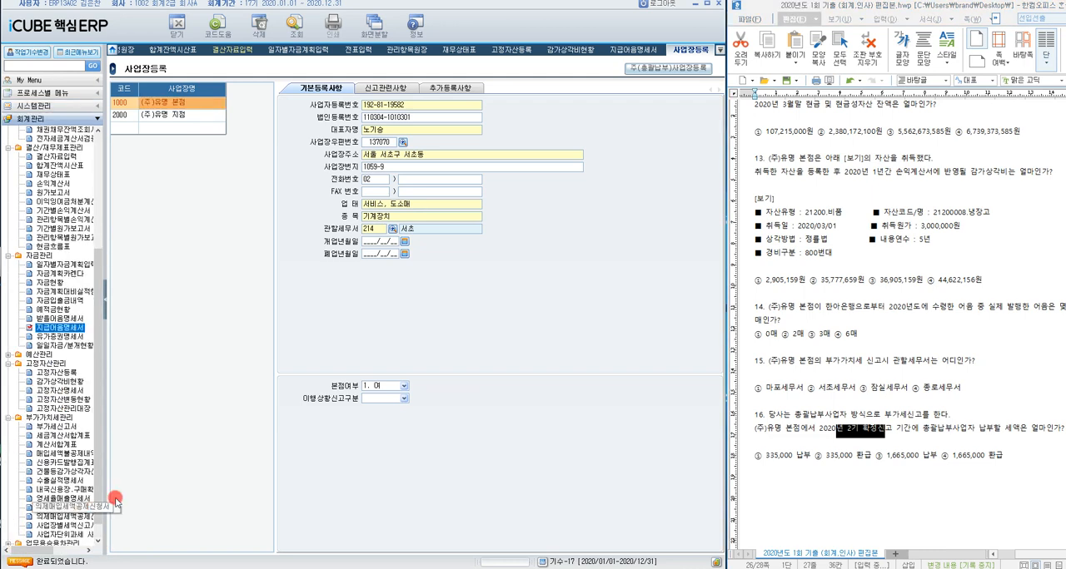
pyautogui.click(66, 426)
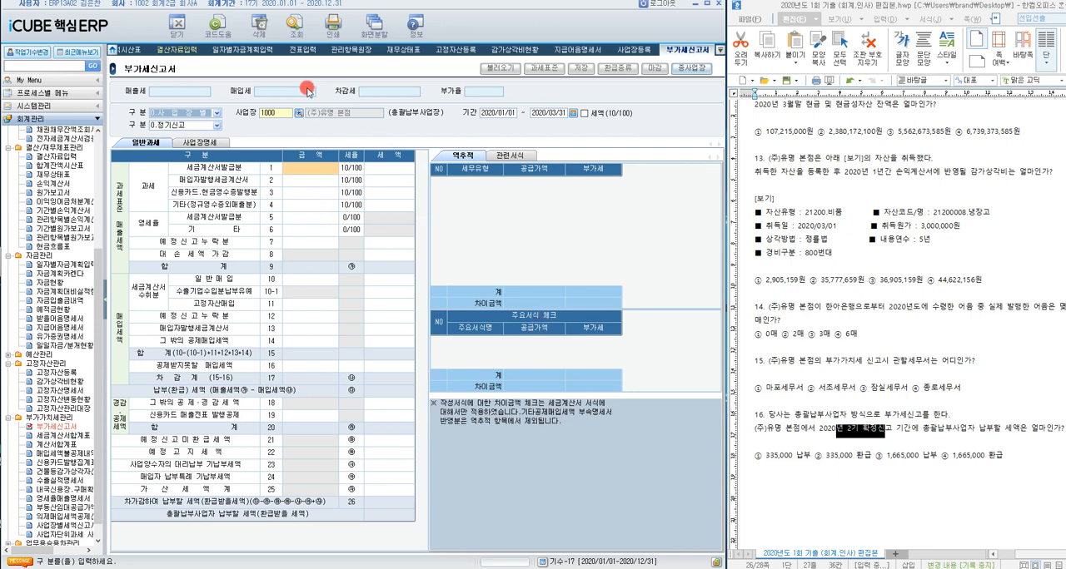
# Step: Query 부가세신고서 for 사업장 2000 (주)유명 지점 with 기간 2020/10/01 - 2020/12/31
pyautogui.click(274, 112)
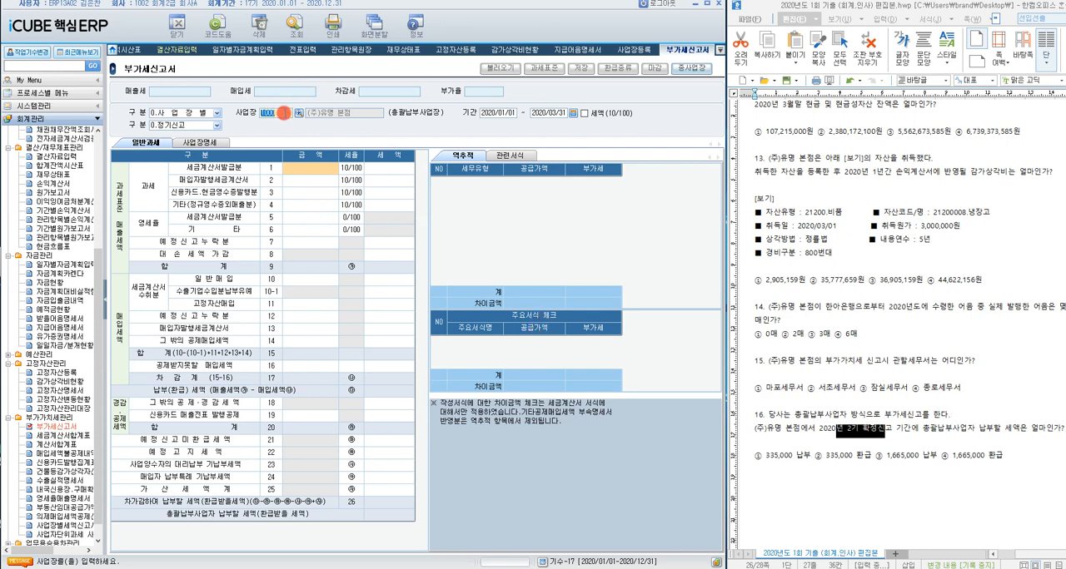
pyautogui.write('2000')
pyautogui.press('Return')
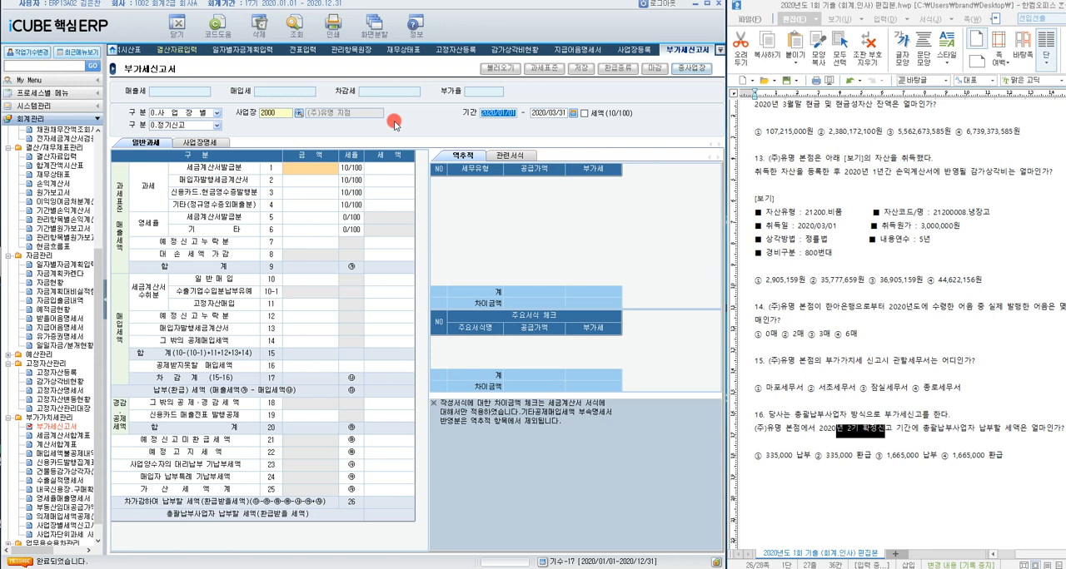
pyautogui.write('2')
pyautogui.press('BackSpace')
pyautogui.click(573, 113)
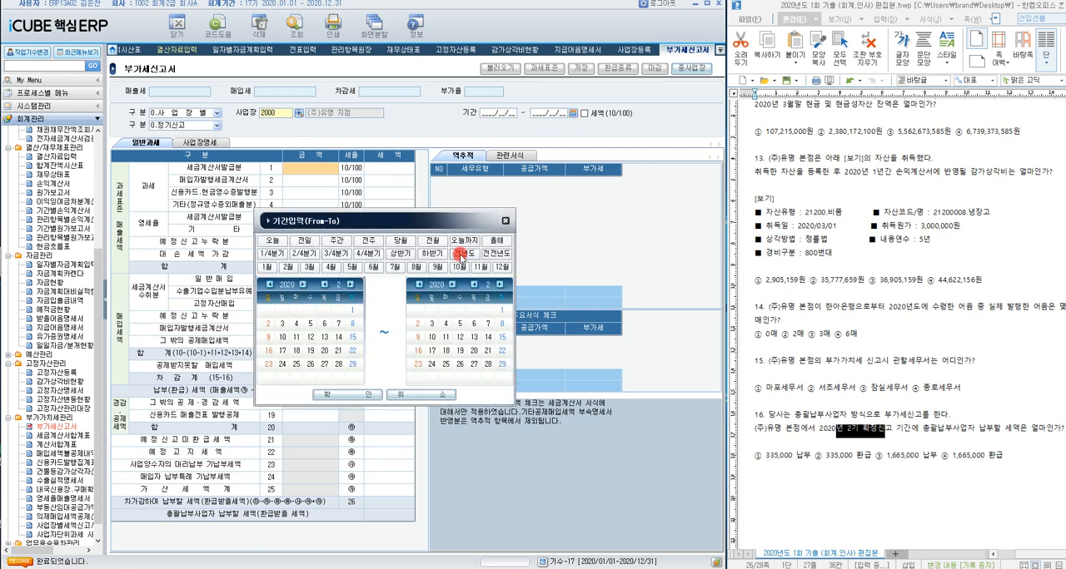
pyautogui.click(368, 254)
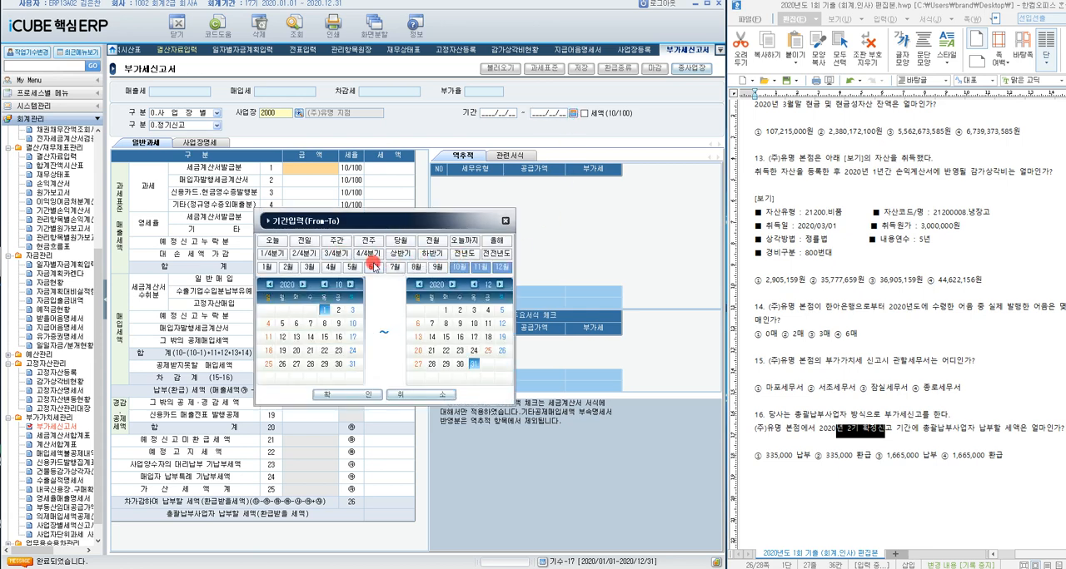
pyautogui.click(341, 395)
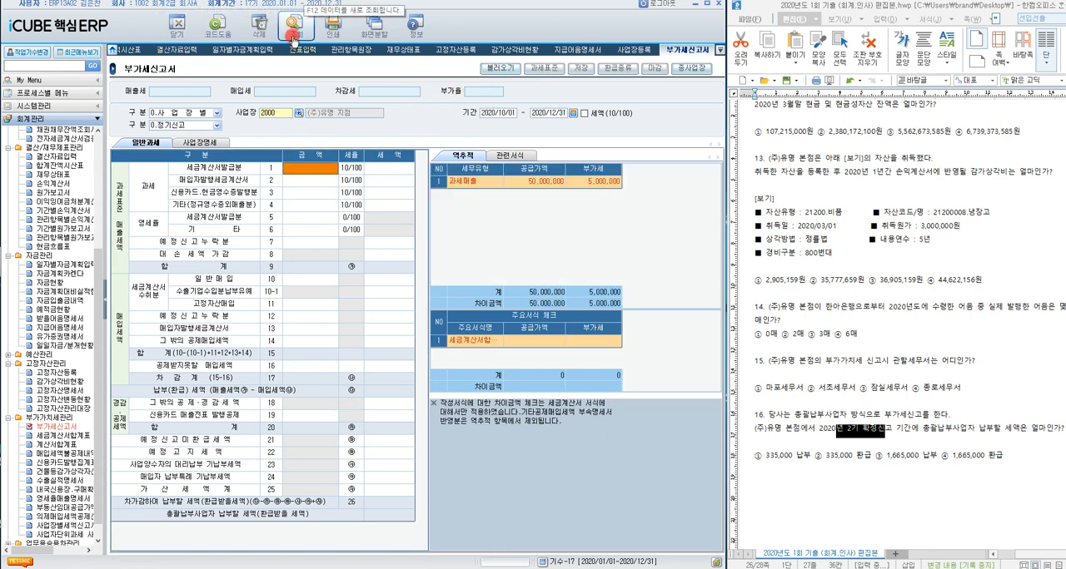
# Step: Reload the voucher data into the 2000 (주)유명 지점 VAT return, replacing existing data, and save the return
pyautogui.click(497, 75)
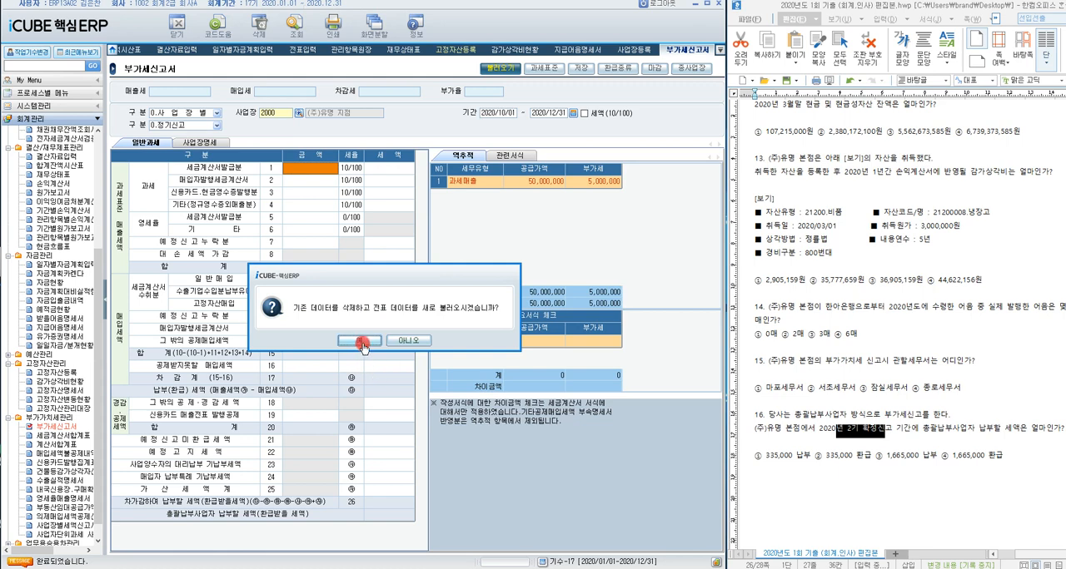
pyautogui.click(364, 350)
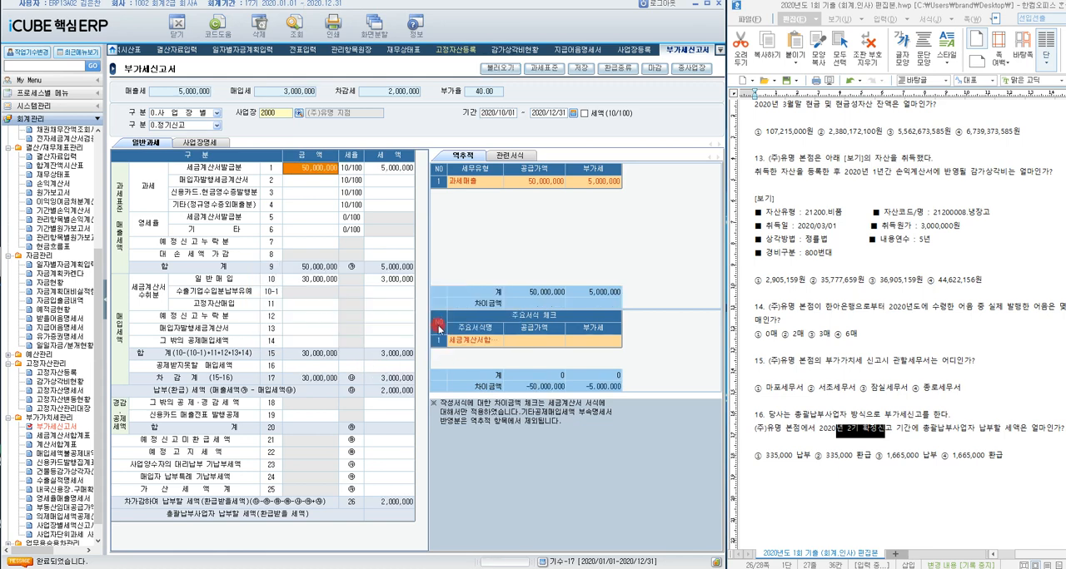
pyautogui.click(580, 67)
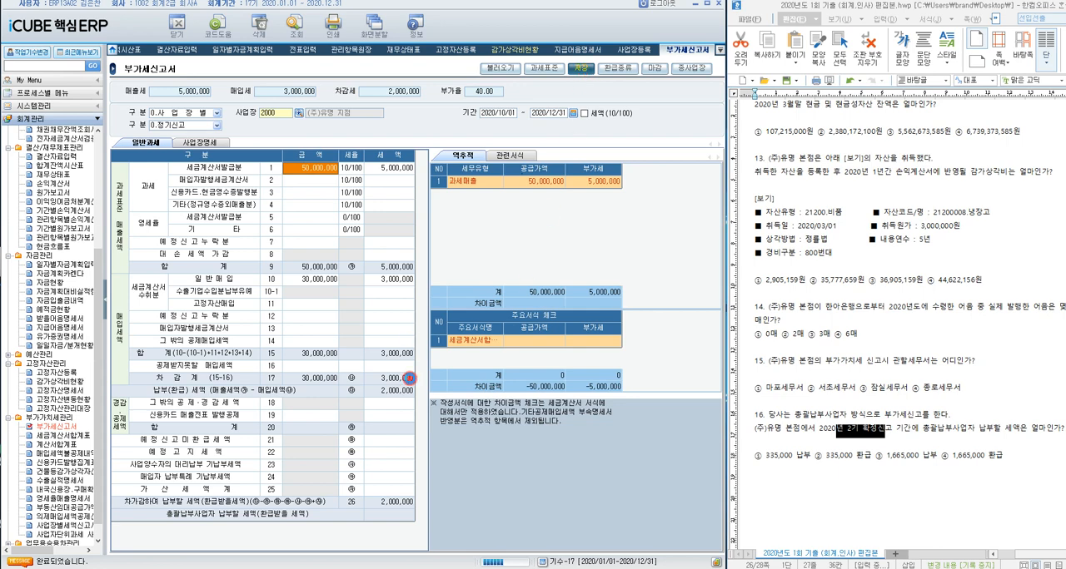
pyautogui.click(381, 341)
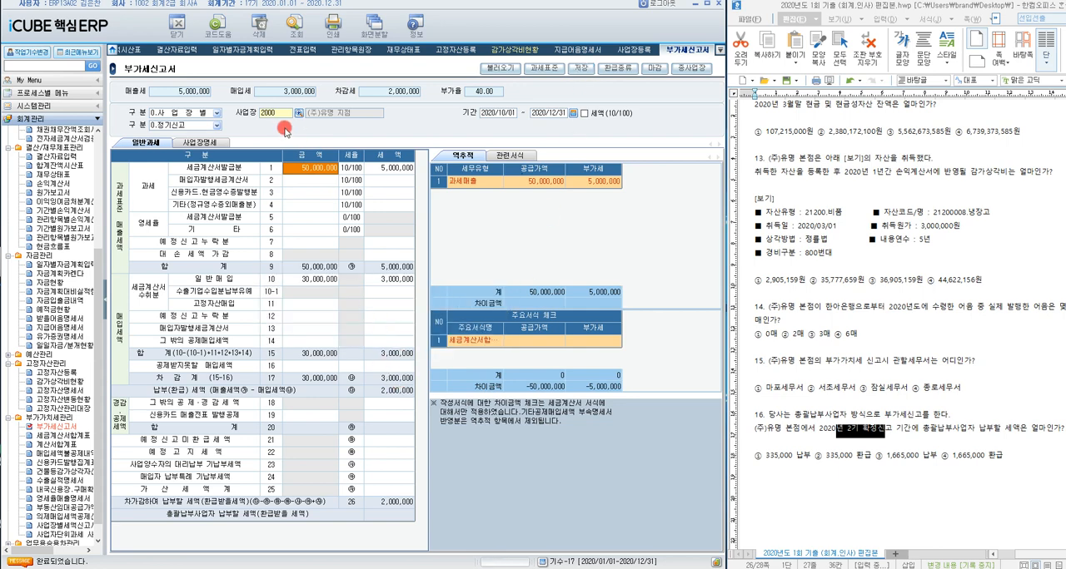
# Step: Query 부가세신고서 for 사업장 1000 (주)유명 본점 and reload its voucher data for the same fourth-quarter period
pyautogui.write('1000')
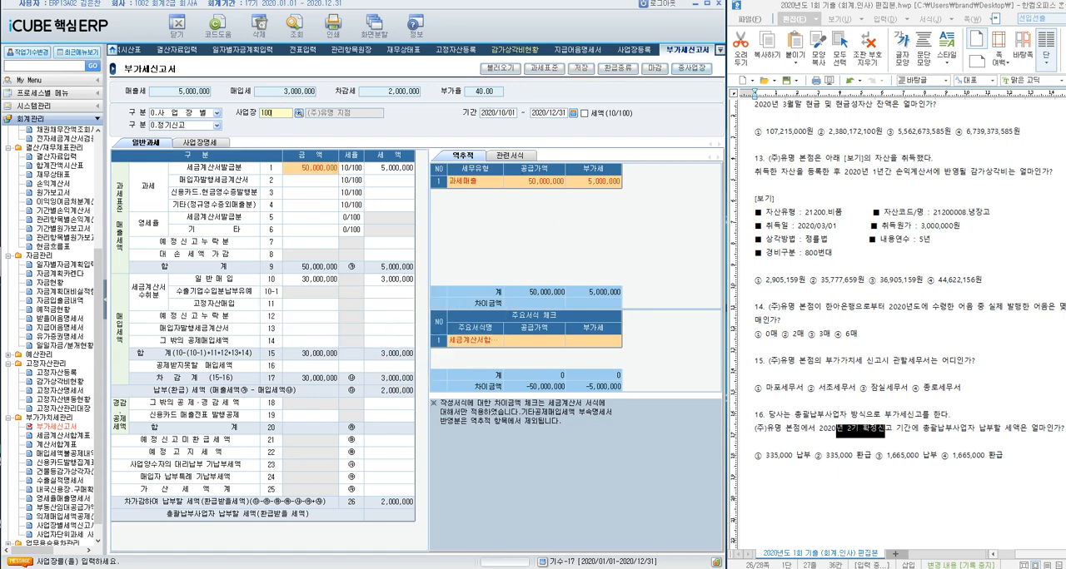
pyautogui.press('Return')
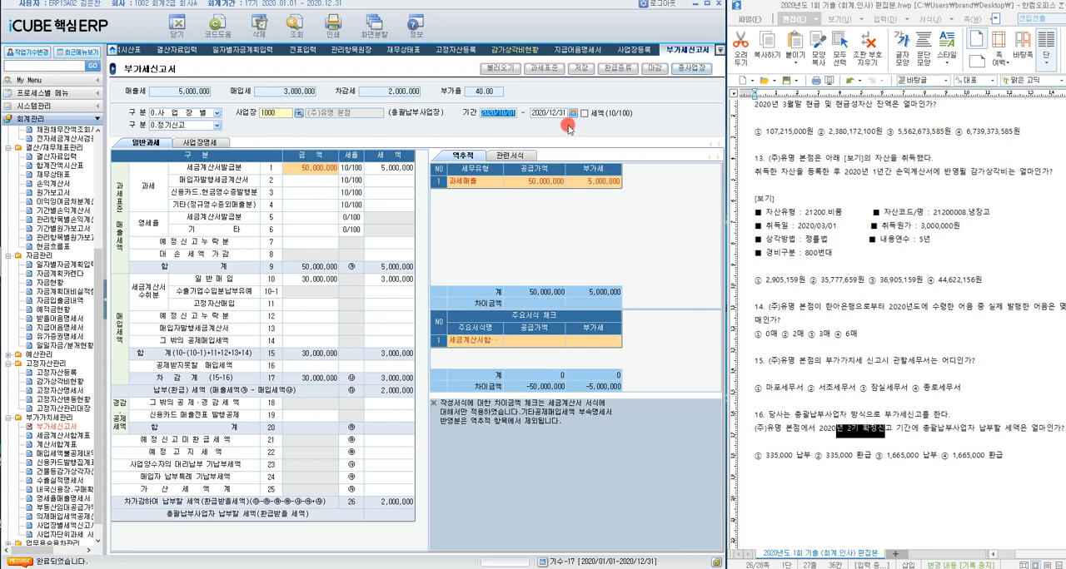
pyautogui.click(296, 25)
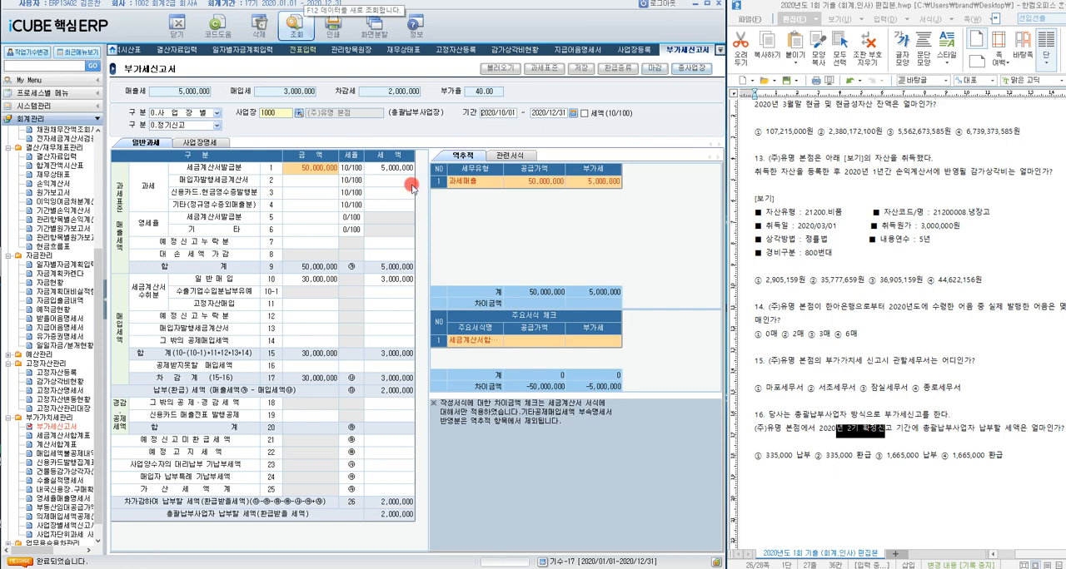
pyautogui.click(500, 68)
pyautogui.click(359, 341)
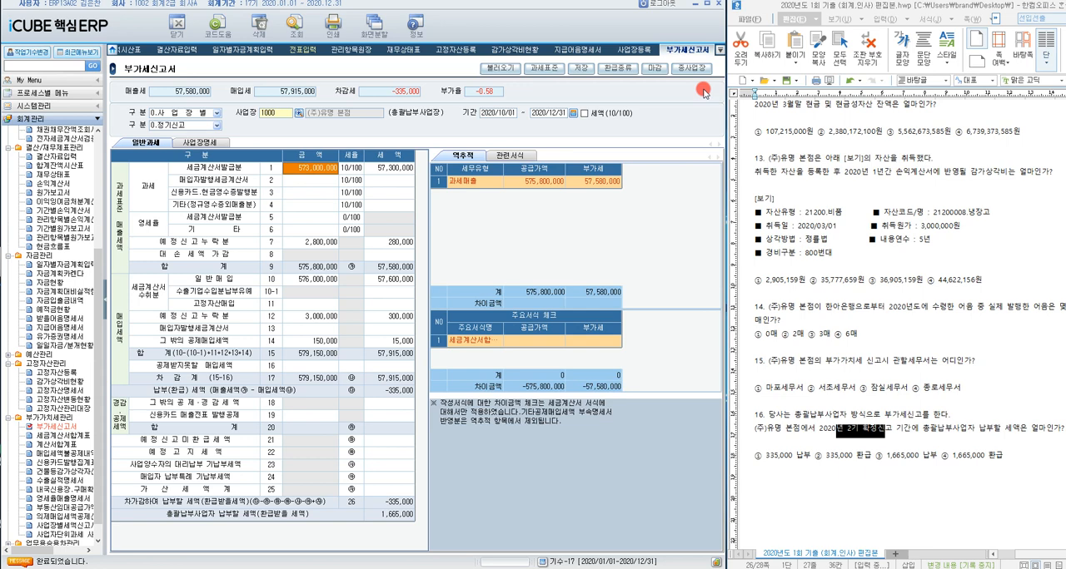
pyautogui.click(500, 70)
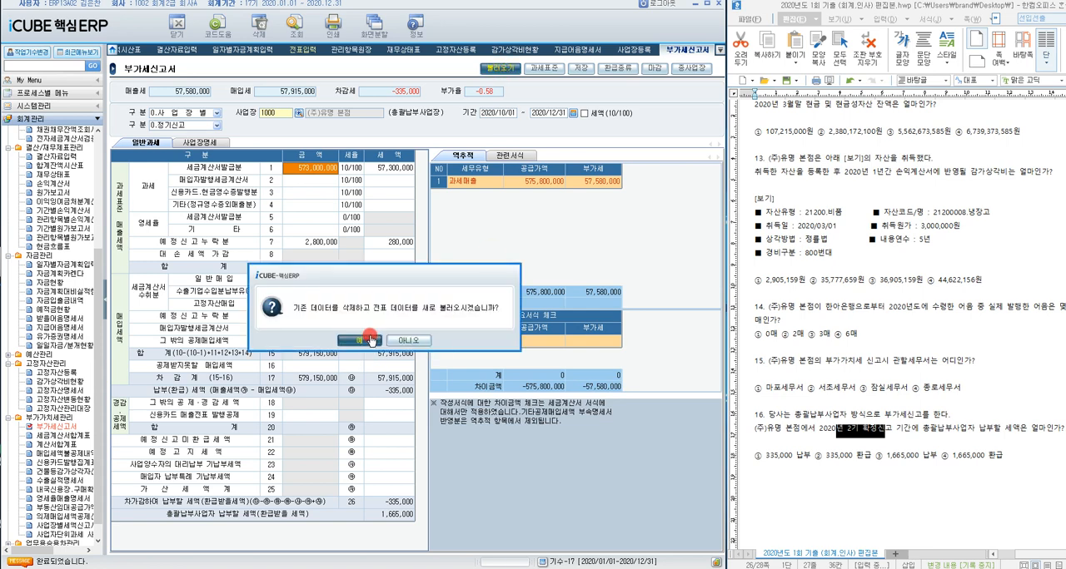
pyautogui.click(360, 341)
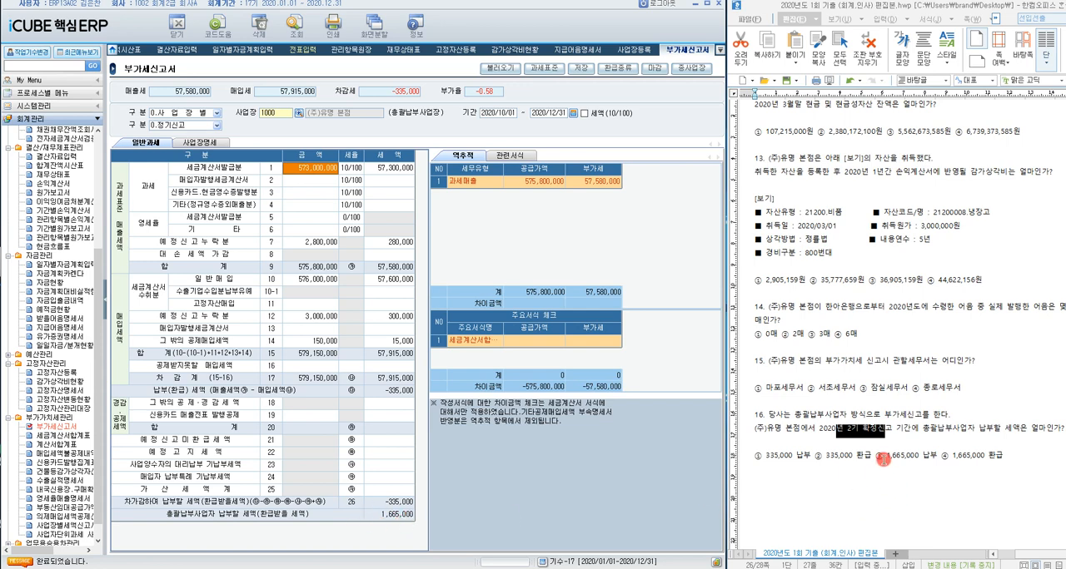
# Step: Highlight choice ③ 1,665,000 납부 as question 16's answer and move on to question 17
pyautogui.moveTo(881, 458)
pyautogui.mouseDown()
pyautogui.moveTo(1004, 456)
pyautogui.moveTo(876, 460)
pyautogui.mouseUp()
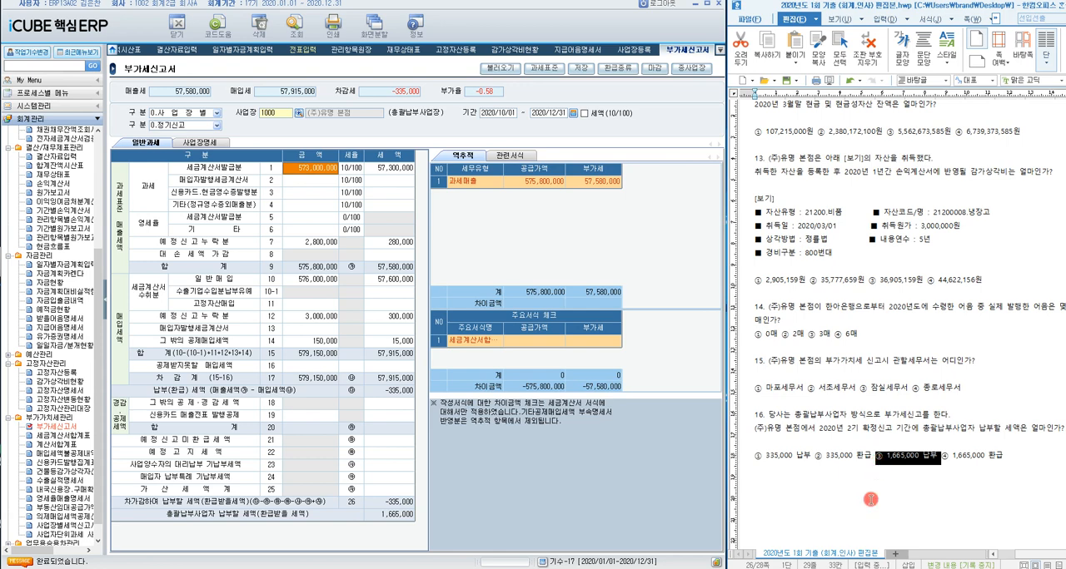
pyautogui.click(280, 117)
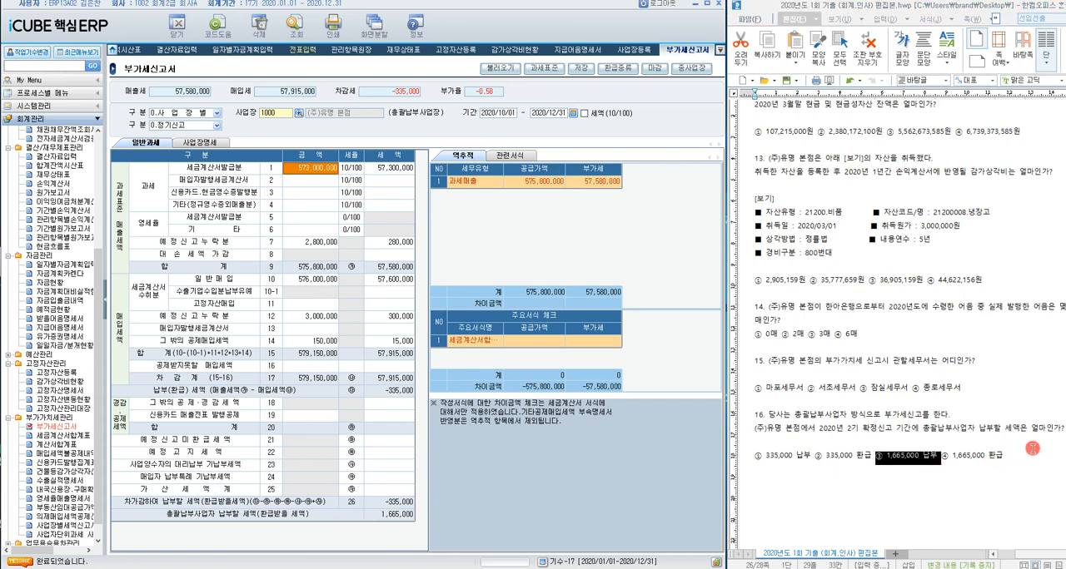
pyautogui.scroll(-10, 868, 487)
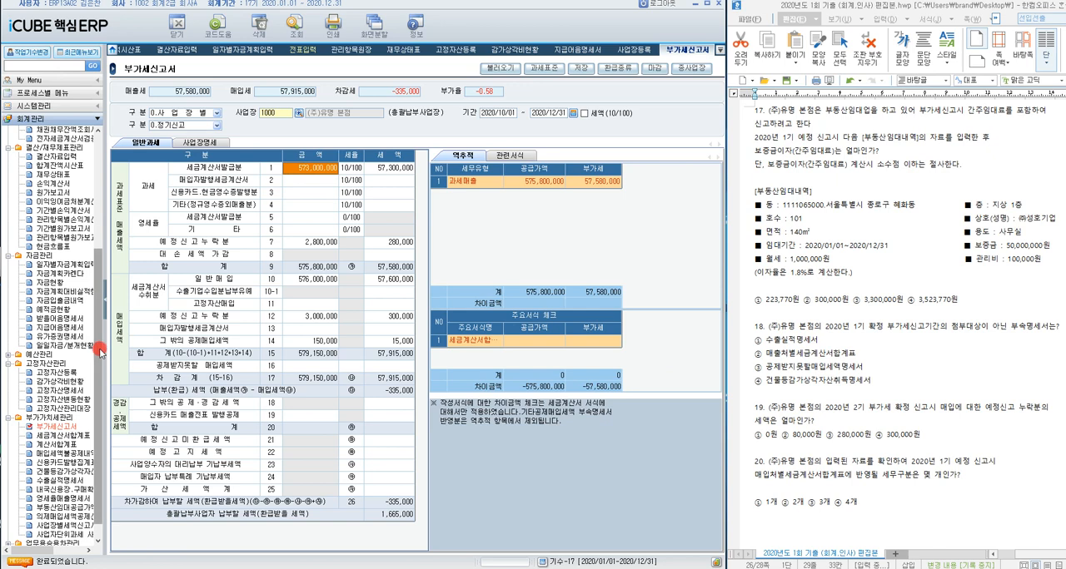
# Step: Open 부동산임대공급가액명세서 and query 사업장 1000 for 과세기간 2020/01 - 2020/03, declining to copy previous data
pyautogui.moveTo(99, 353); pyautogui.dragTo(100, 377)
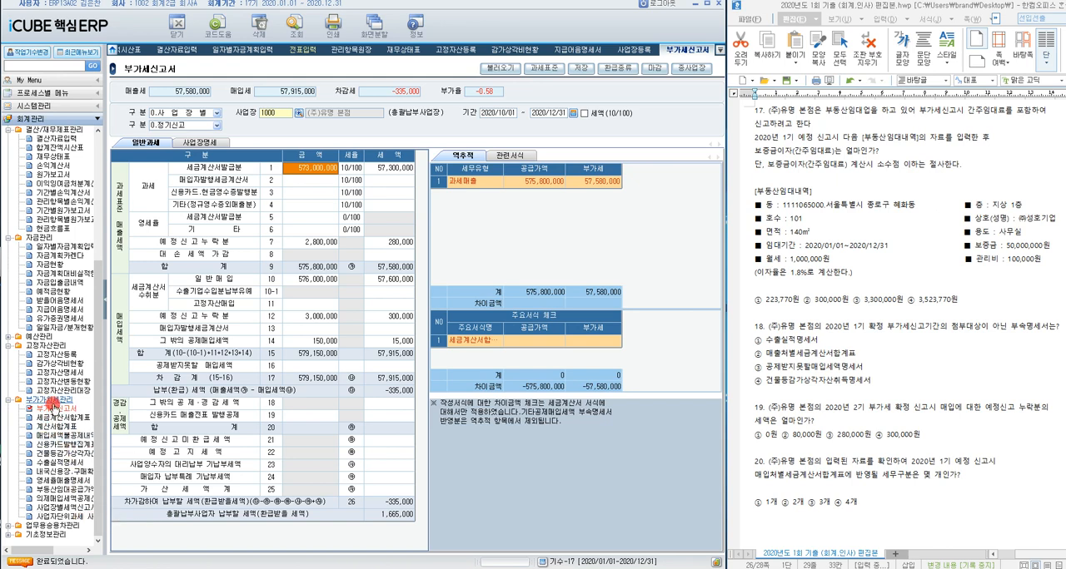
pyautogui.click(70, 490)
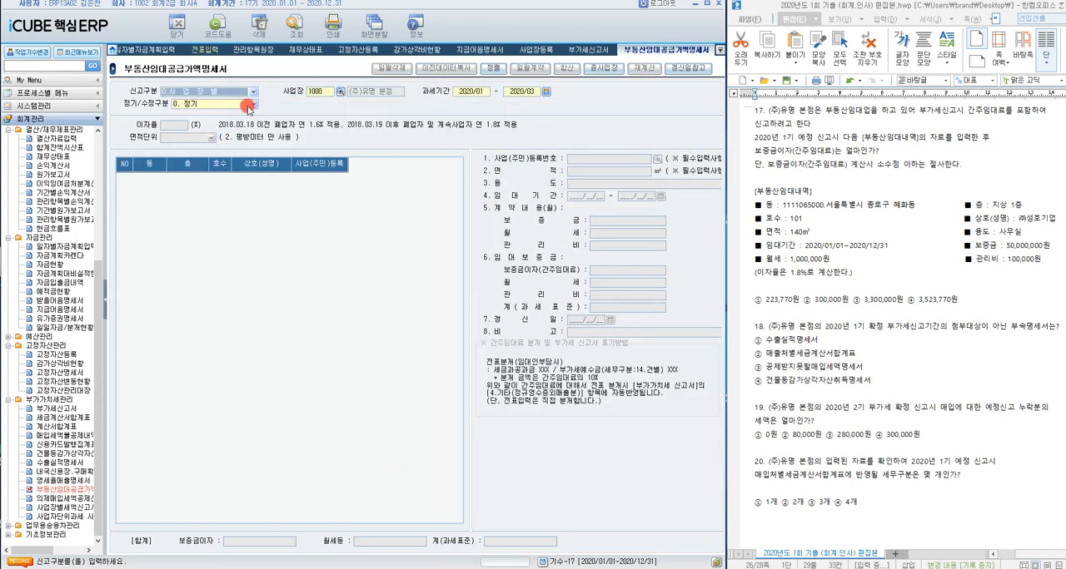
pyautogui.click(341, 100)
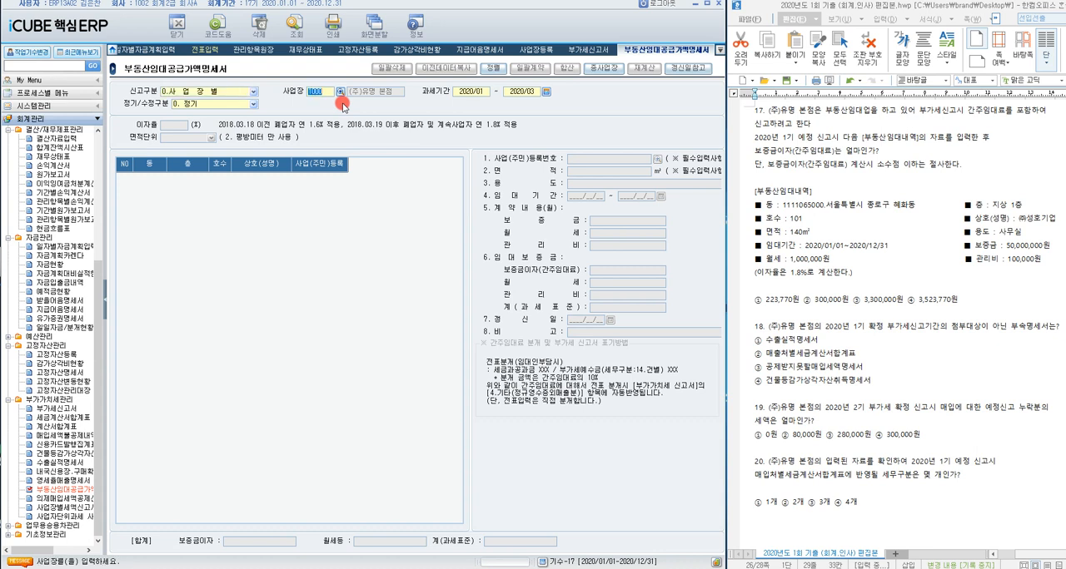
pyautogui.press('Return')
pyautogui.press('Return')
pyautogui.press('Return')
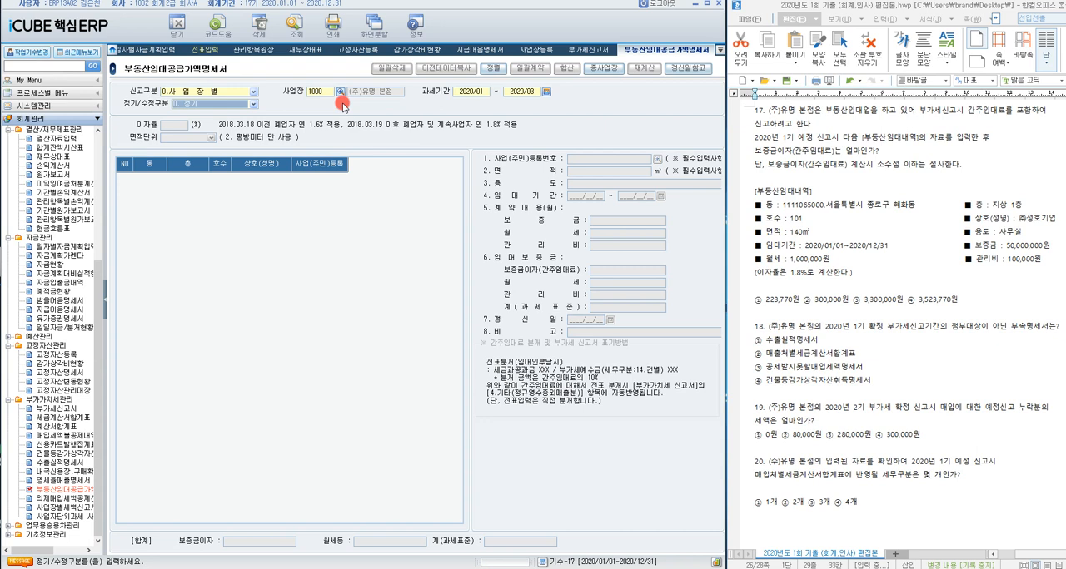
pyautogui.press('Return')
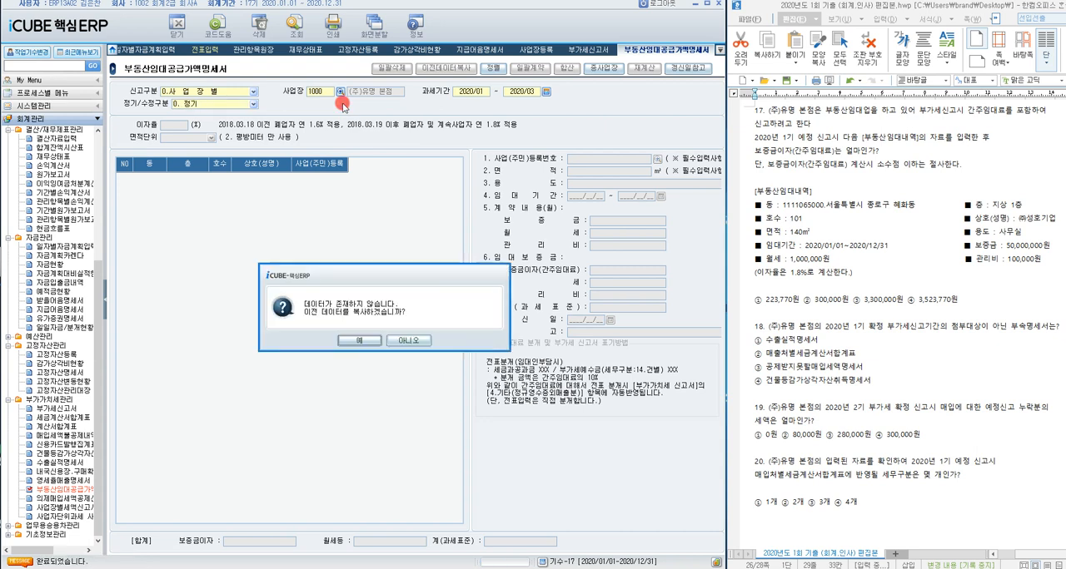
pyautogui.click(407, 340)
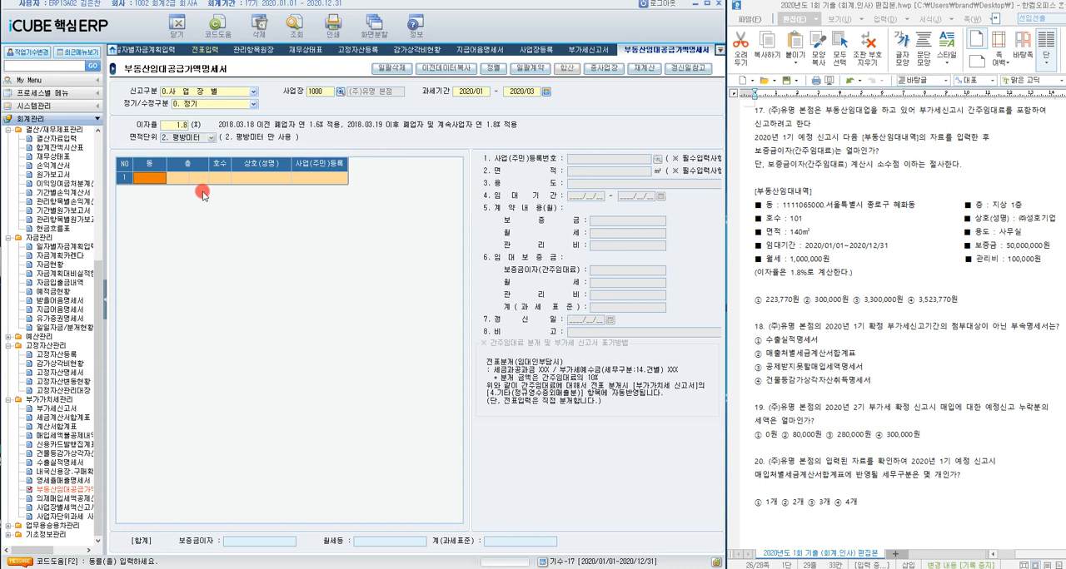
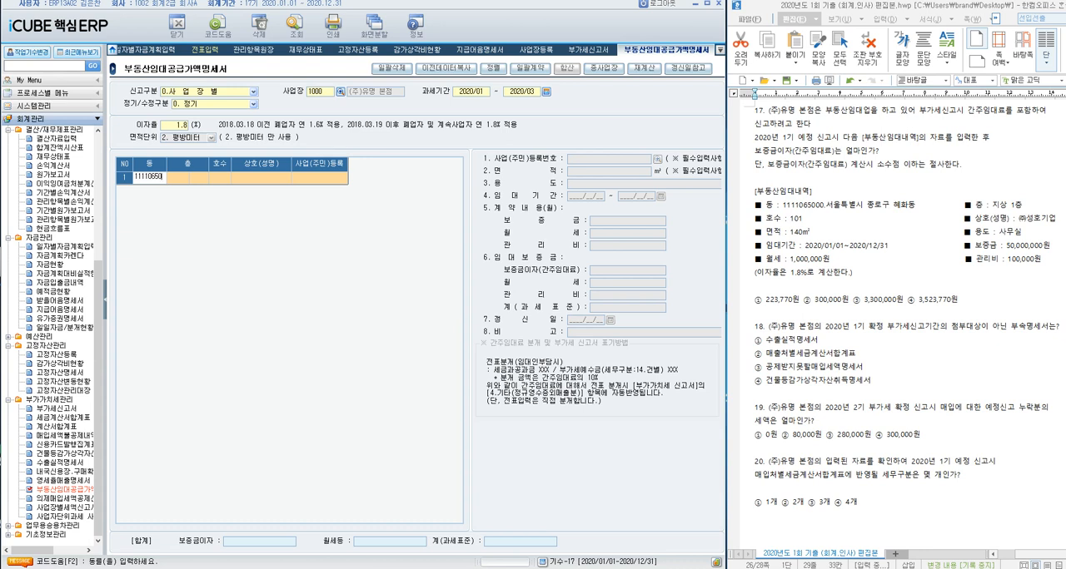
pyautogui.press('Return')
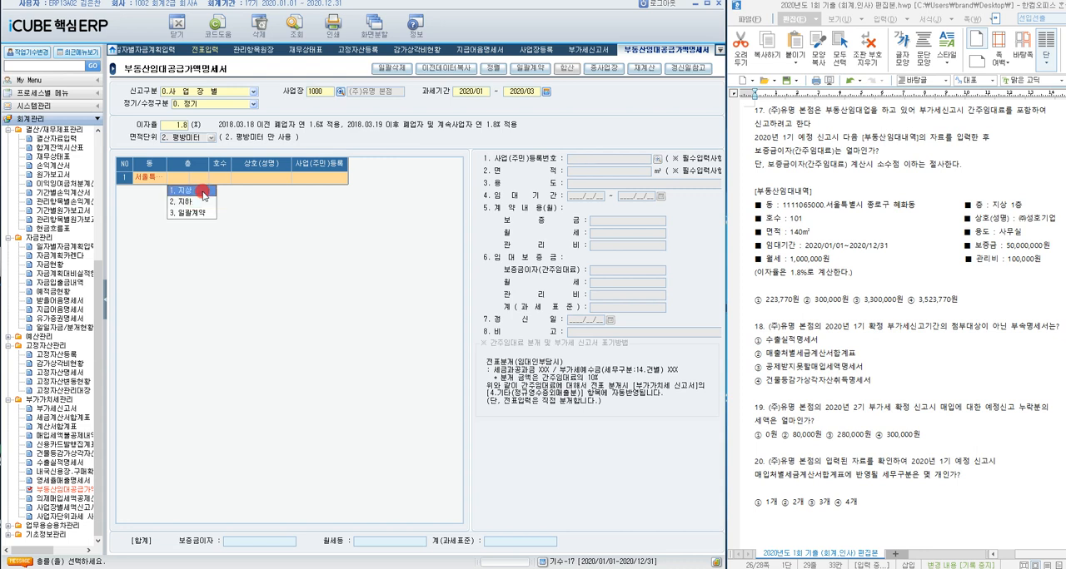
pyautogui.click(203, 192)
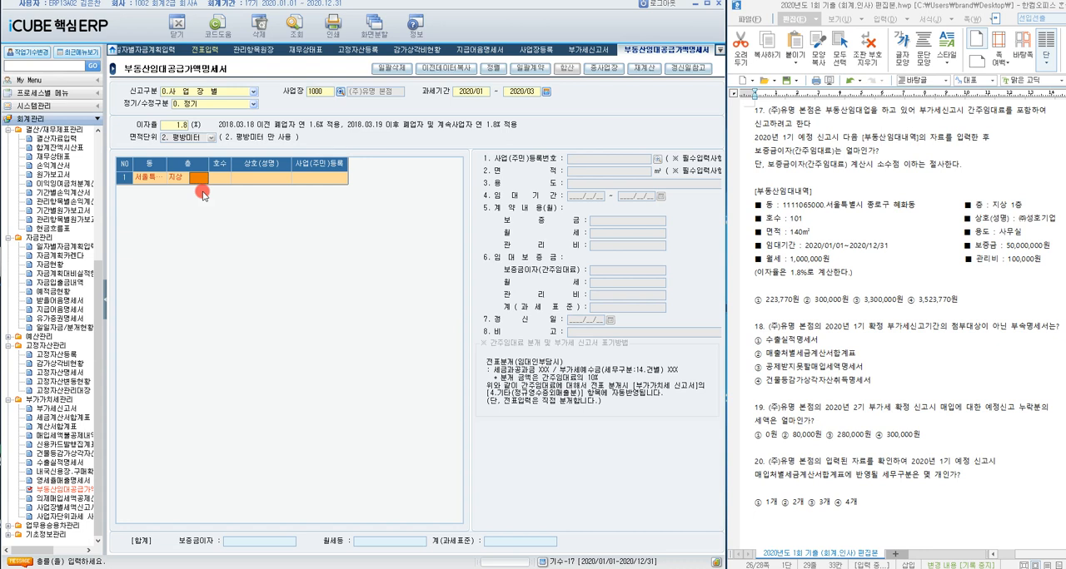
pyautogui.write('1')
pyautogui.press('Return')
pyautogui.write('101')
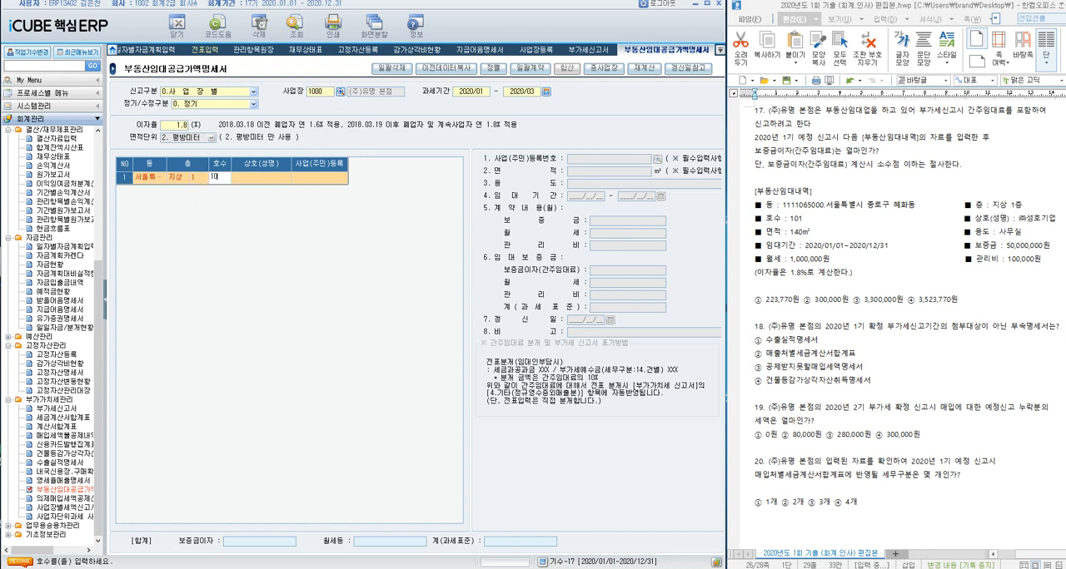
pyautogui.press('Return')
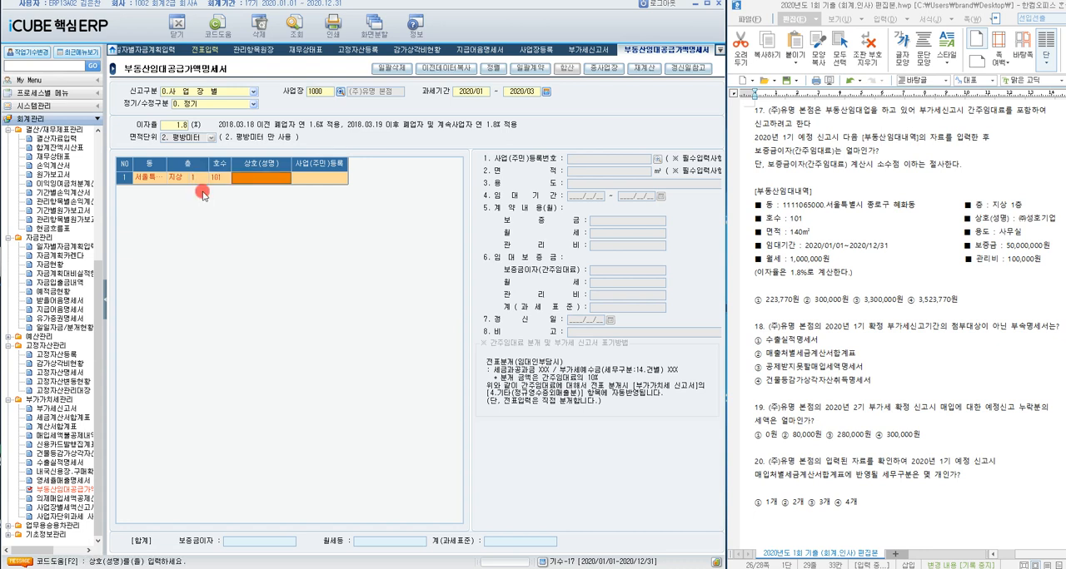
# Step: Enter (주)성호기업 as the first rental row's 상호(성명) and fill in the tenant's business registration number
pyautogui.write('(')
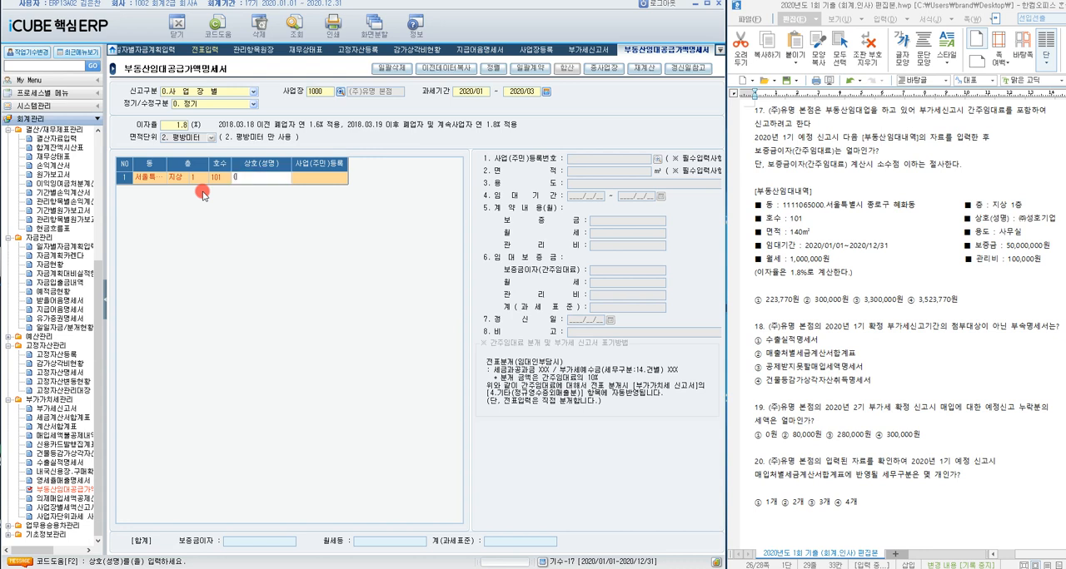
pyautogui.write('주)성호기업')
pyautogui.press('Return')
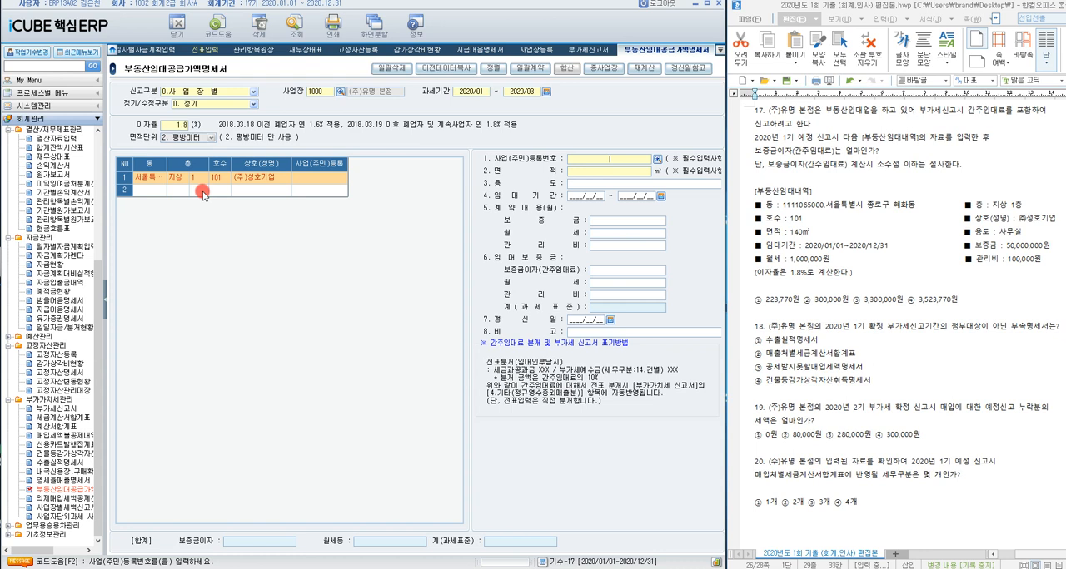
pyautogui.press('Return')
# Step: Set the rental's 면적 to 140 ㎡, 용도 to 사무실 and 임대기간 to 2020/01/01 - 2020/12/31
pyautogui.write('140')
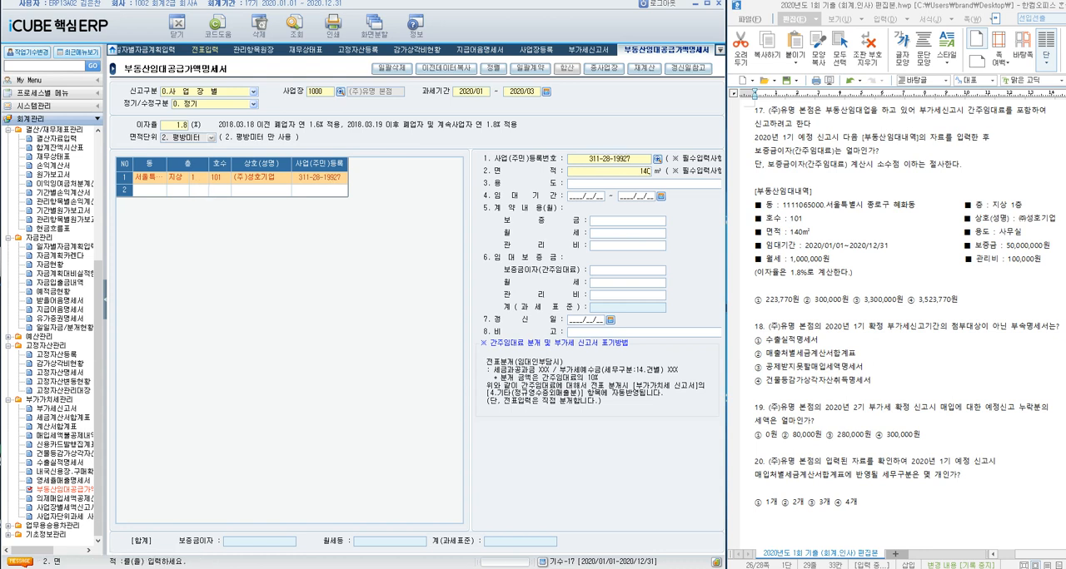
pyautogui.press('Return')
pyautogui.write('사무실')
pyautogui.press('Return')
pyautogui.write('2020010120201231')
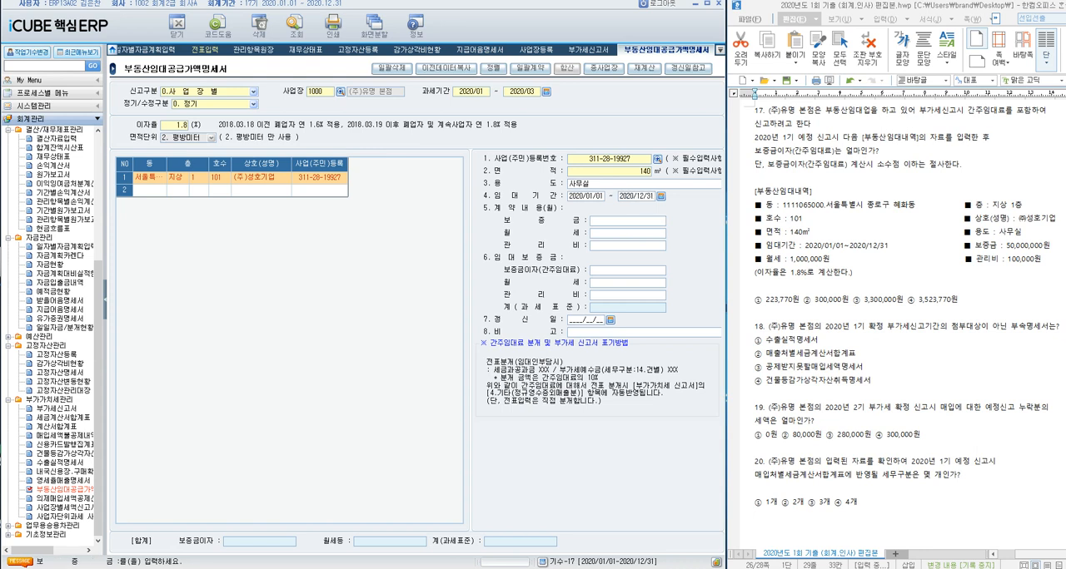
pyautogui.write('50000000')
# Step: Enter the contract amounts: 보증금 50,000,000, 월세 1,000,000 and 관리비 100,000
pyautogui.press('Return')
pyautogui.write('1')
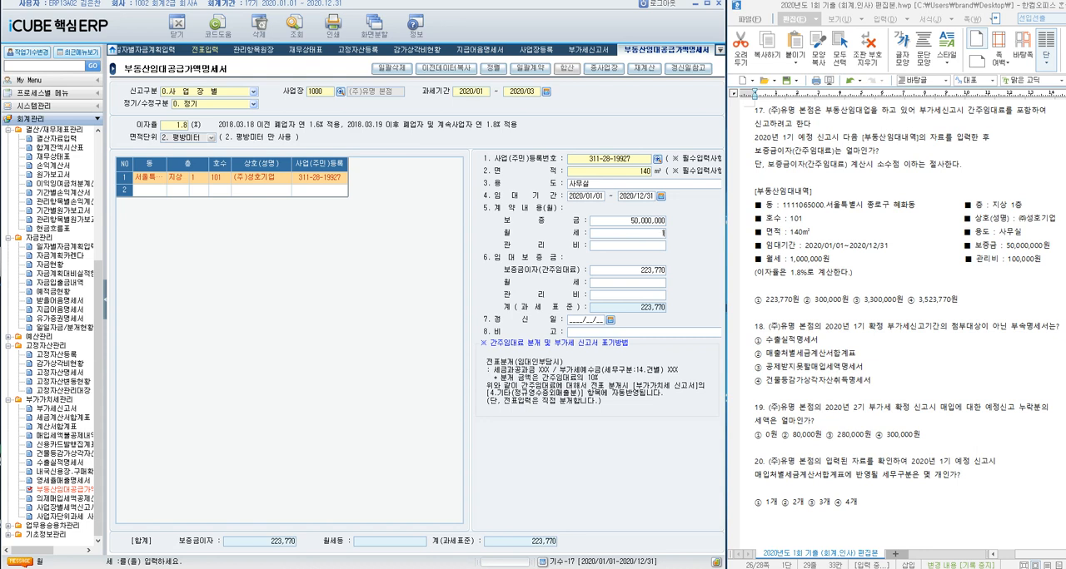
pyautogui.write(',000,000')
pyautogui.press('Return')
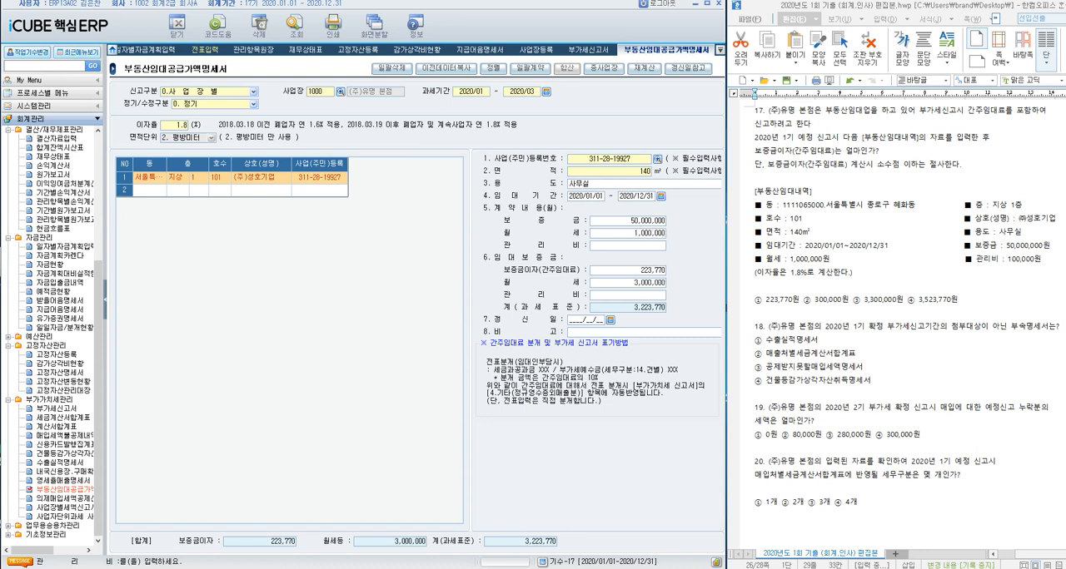
pyautogui.write('1000000')
pyautogui.press('Return')
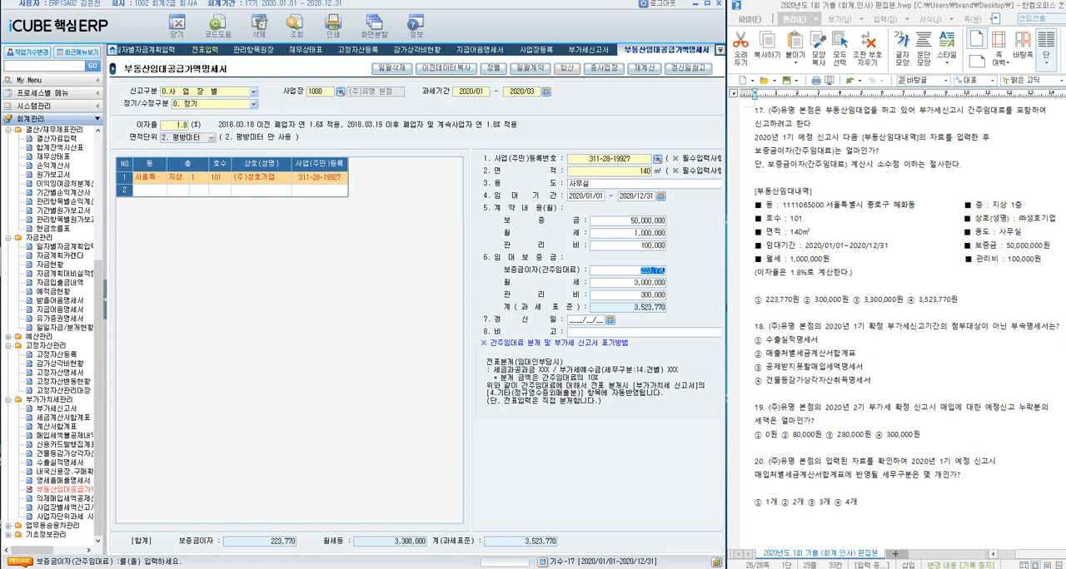
# Step: Accept the calculated rental amounts, mark question 17's 1.8% 이자율, and complete the rental row with 갱신일 and 비고 left blank
pyautogui.press('Return')
pyautogui.press('Return')
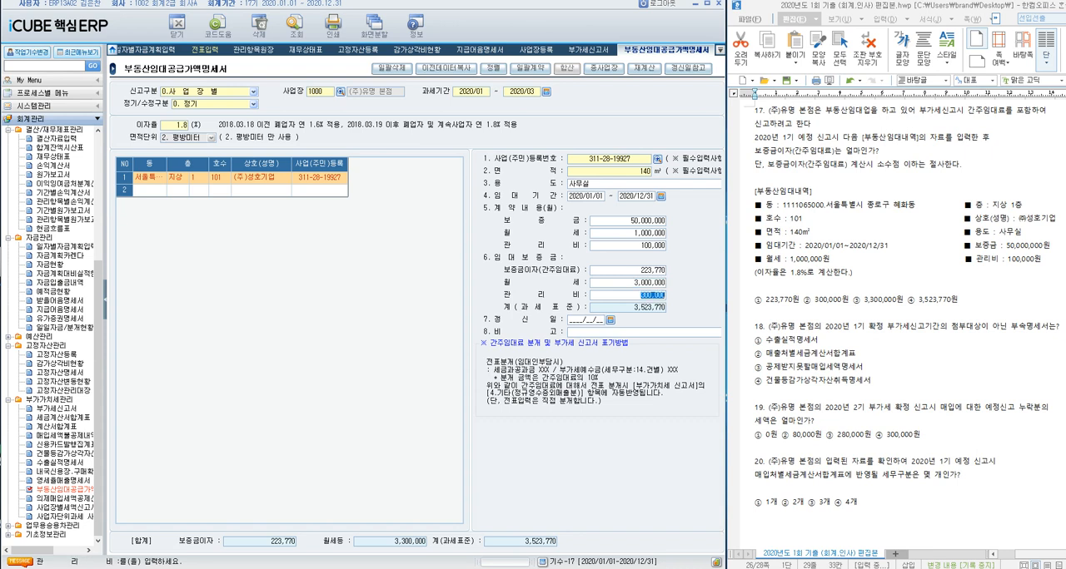
pyautogui.press('Return')
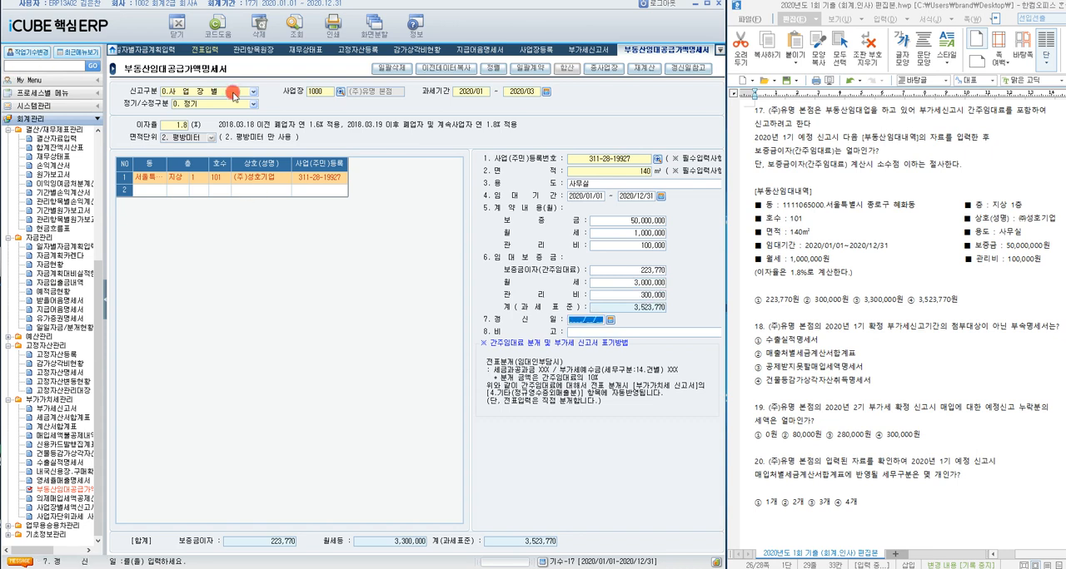
pyautogui.moveTo(821, 272); pyautogui.dragTo(789, 273)
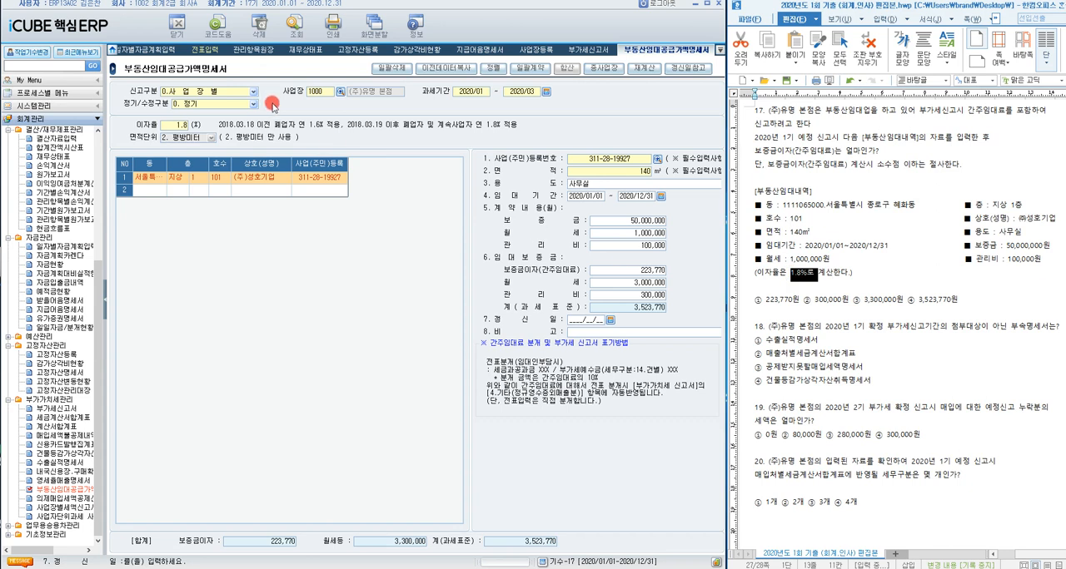
pyautogui.click(613, 298)
pyautogui.press('Return')
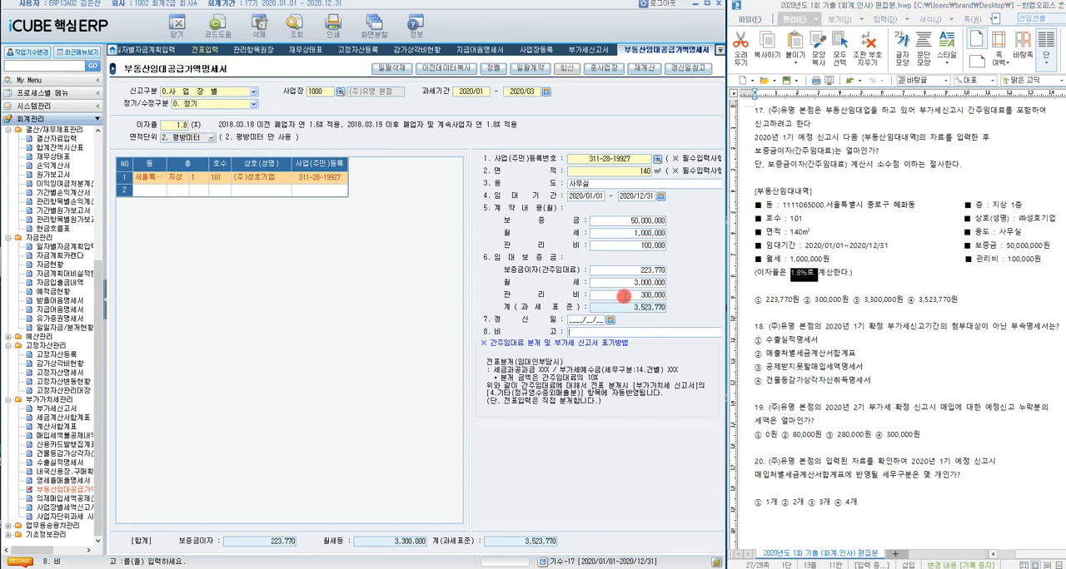
pyautogui.press('Return')
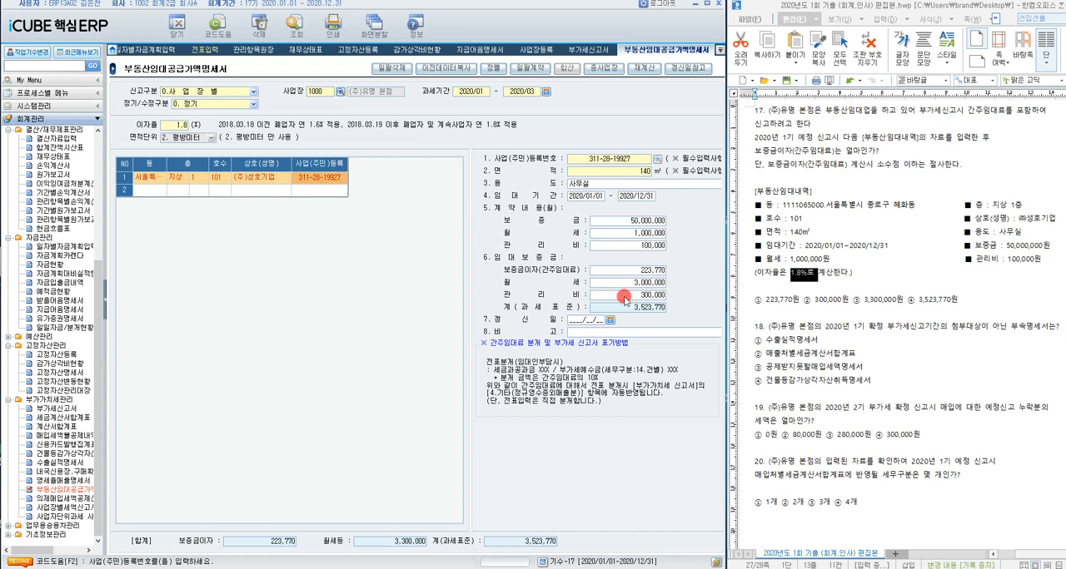
pyautogui.press('Up')
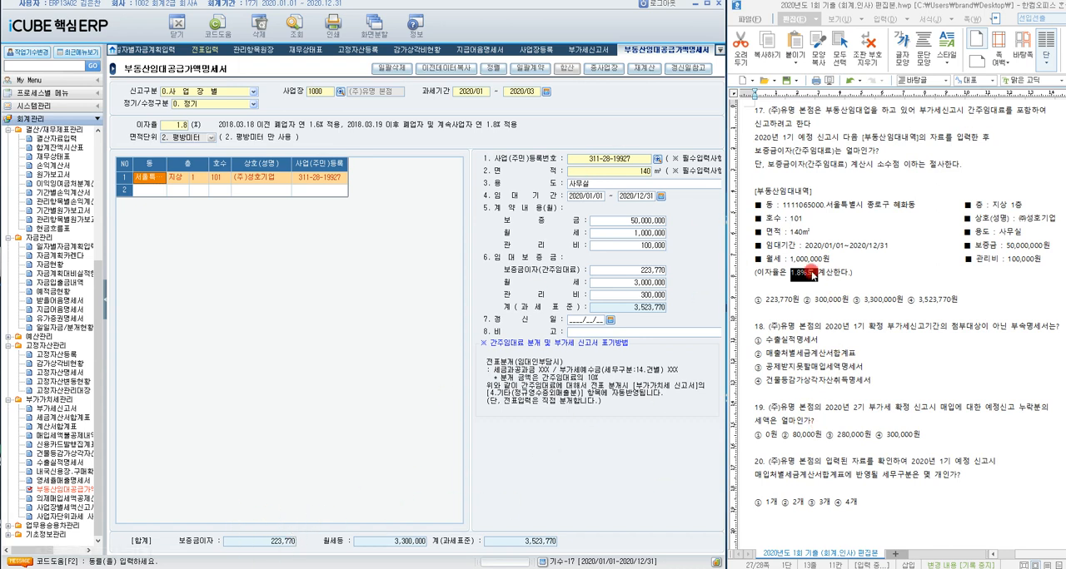
# Step: Highlight choice ① 223,770원 as question 17's answer and move on to question 18
pyautogui.moveTo(753, 301); pyautogui.dragTo(802, 301)
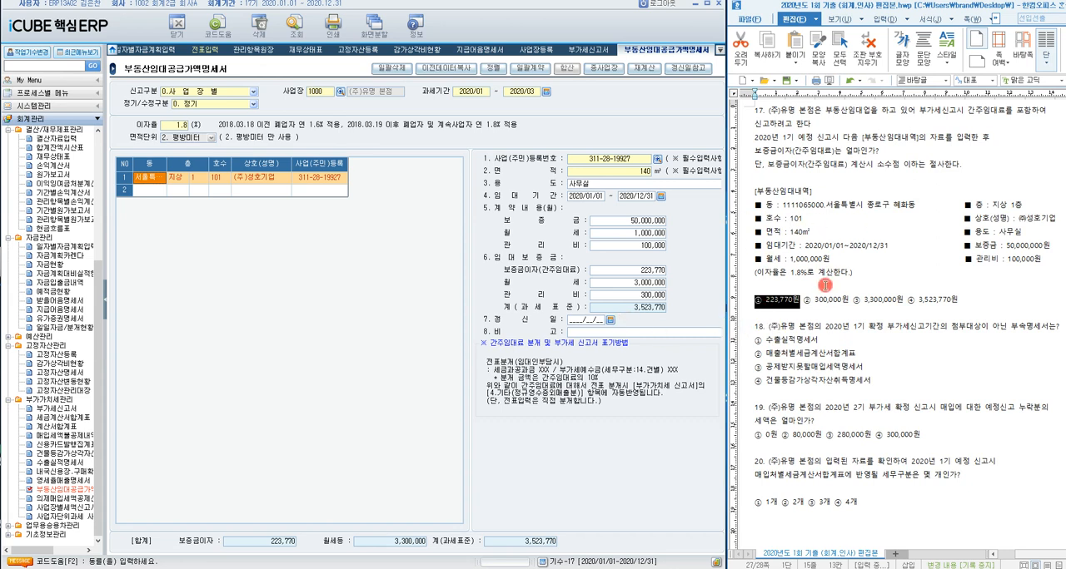
pyautogui.click(796, 334)
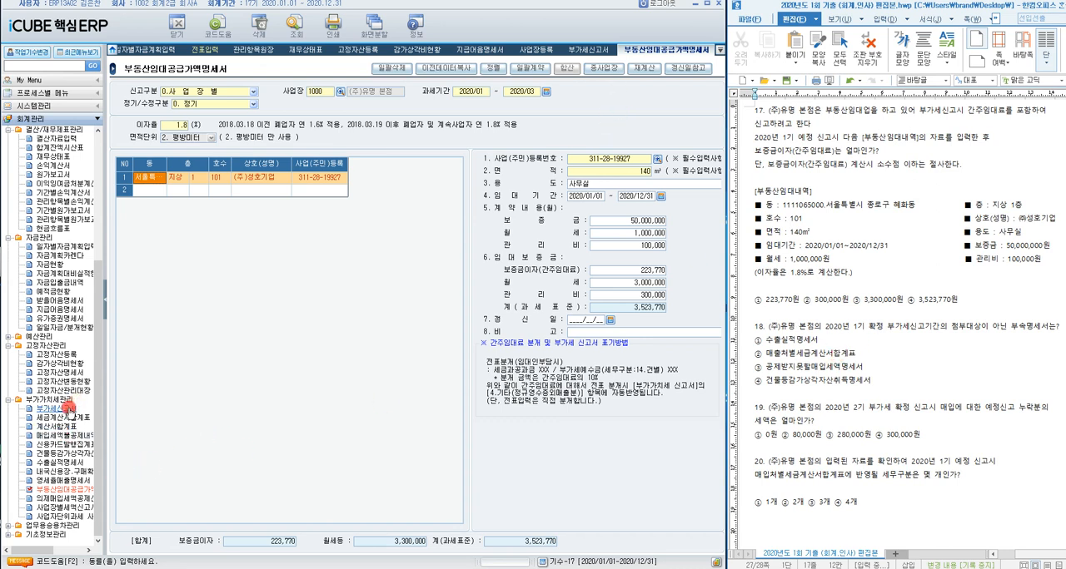
# Step: Switch to 부가세신고서 and set the 기간 for 사업장 1000 to 2020/04/01 - 2020/06/30
pyautogui.click(68, 407)
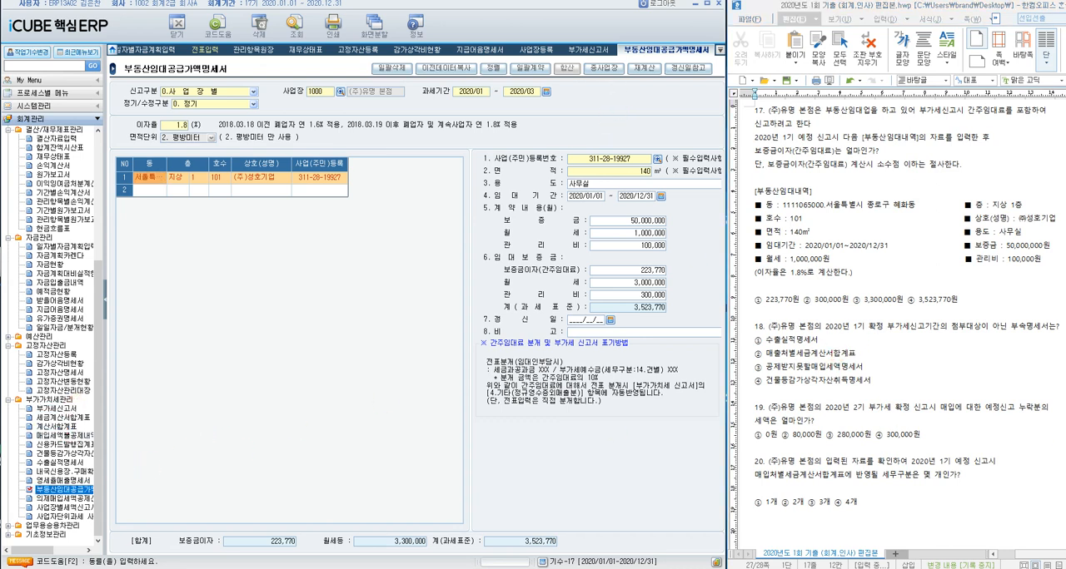
pyautogui.click(587, 48)
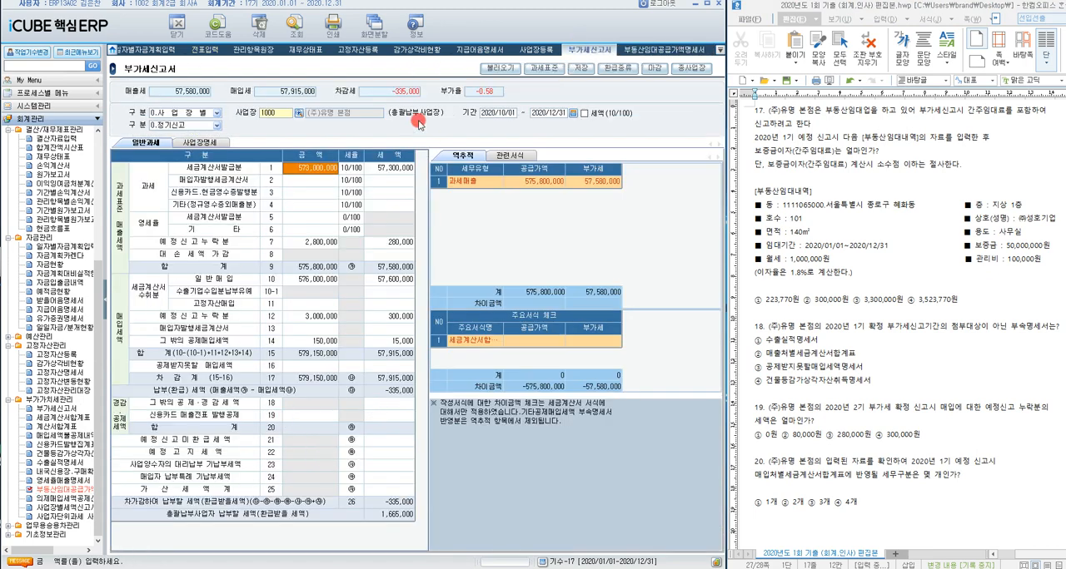
pyautogui.click(574, 120)
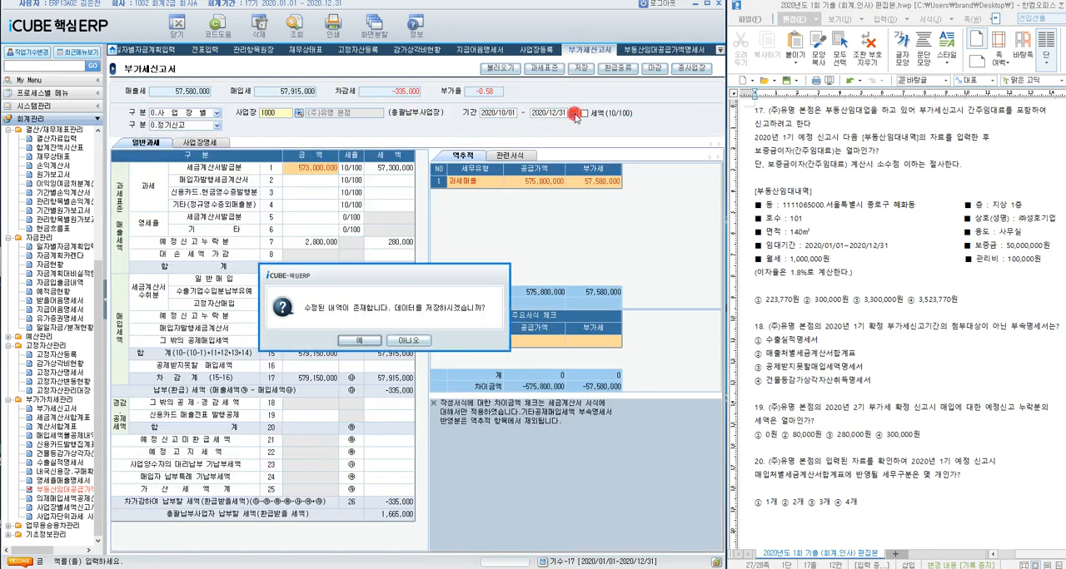
pyautogui.click(379, 342)
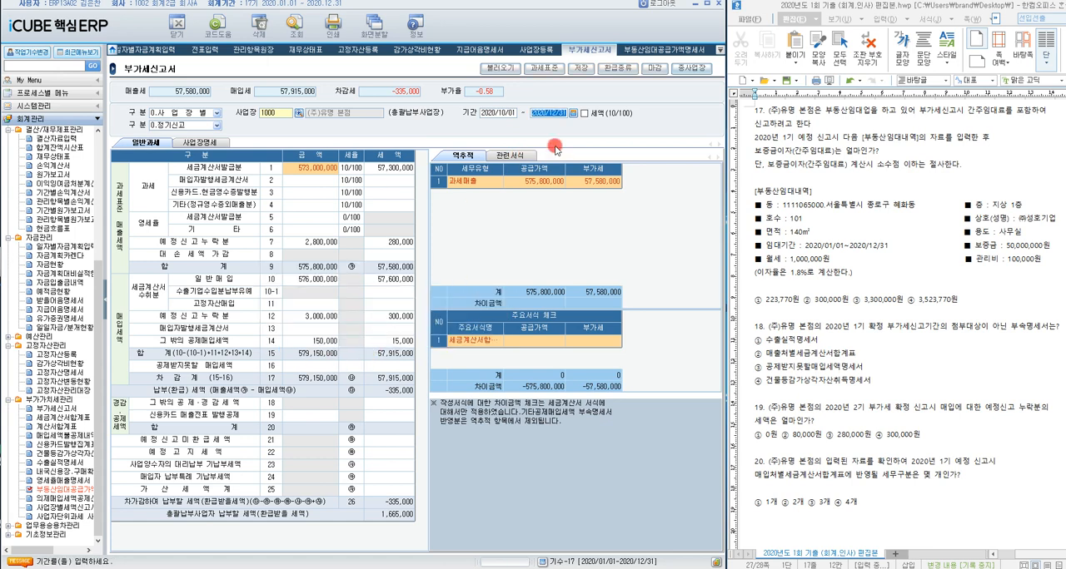
pyautogui.click(402, 342)
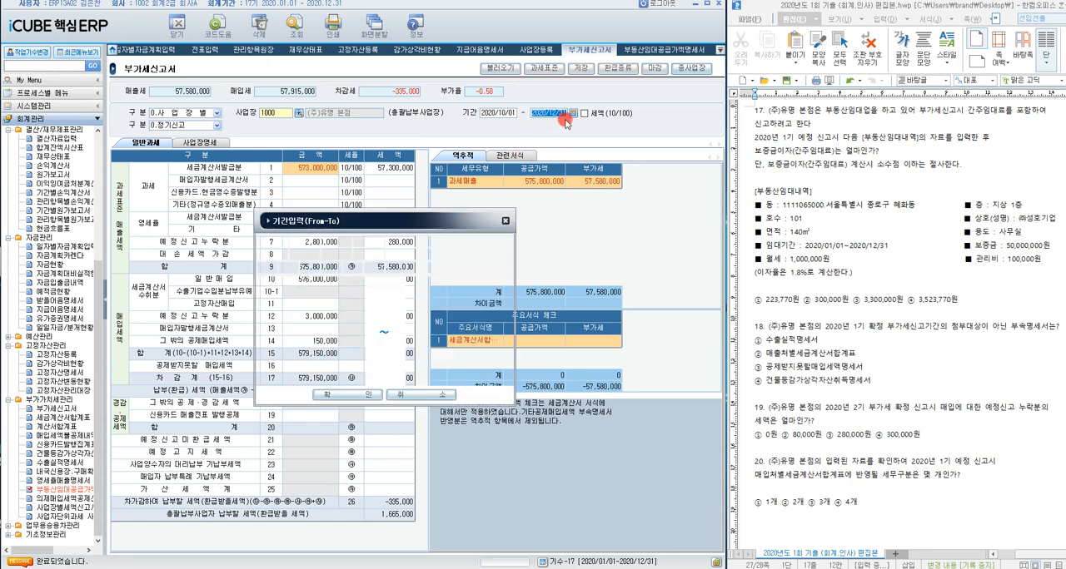
pyautogui.click(353, 396)
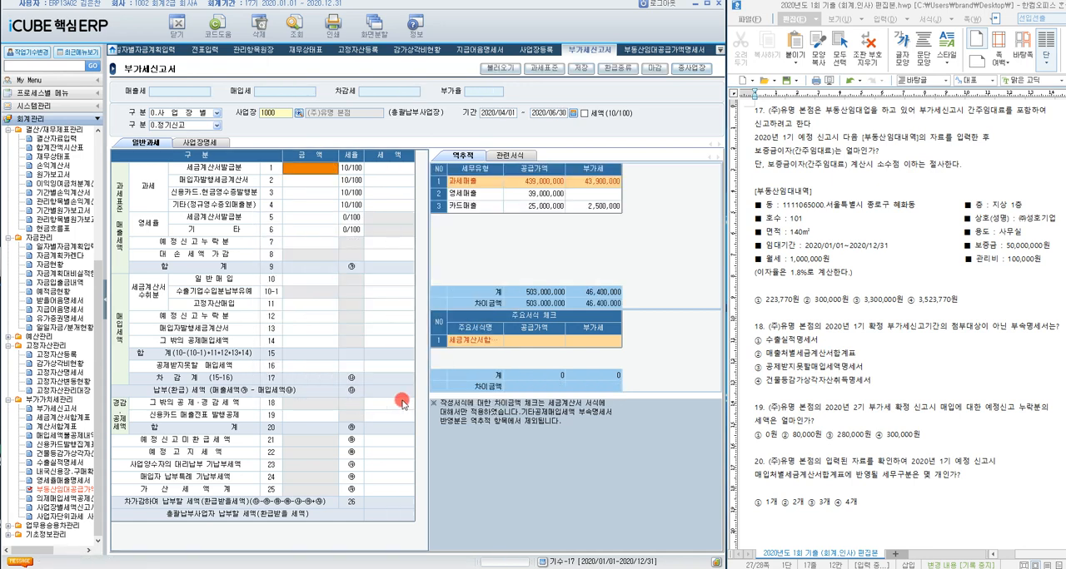
# Step: Query the April to June 부가세신고서 without saving the modified data, and load its voucher data
pyautogui.click(303, 39)
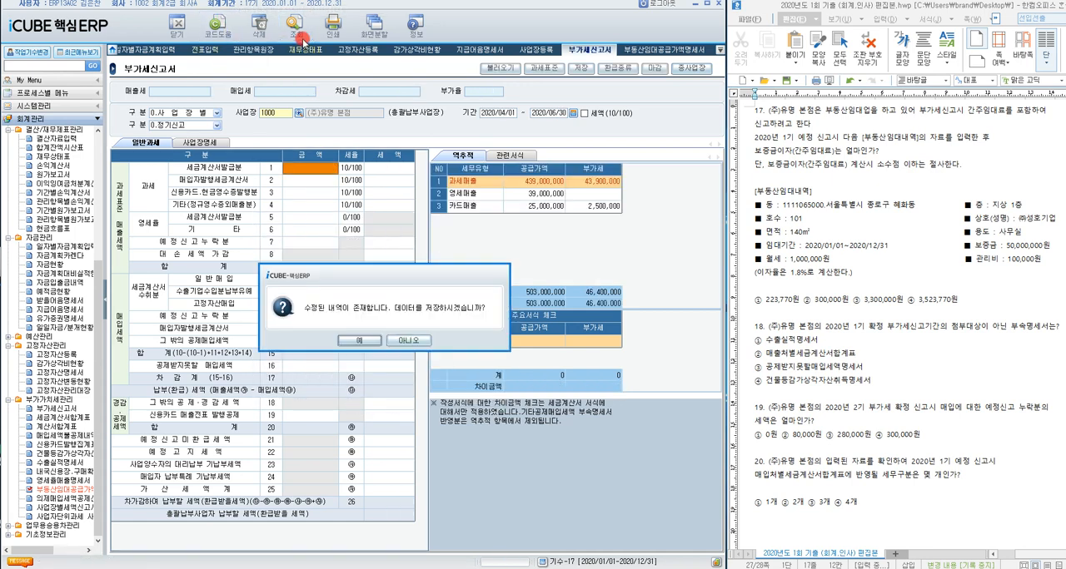
pyautogui.click(405, 342)
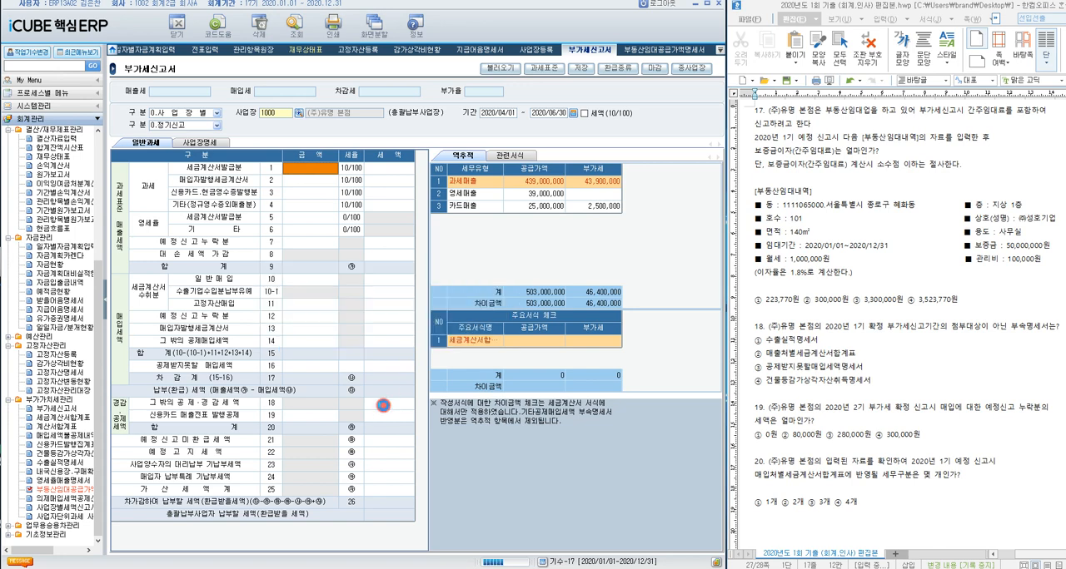
pyautogui.click(503, 70)
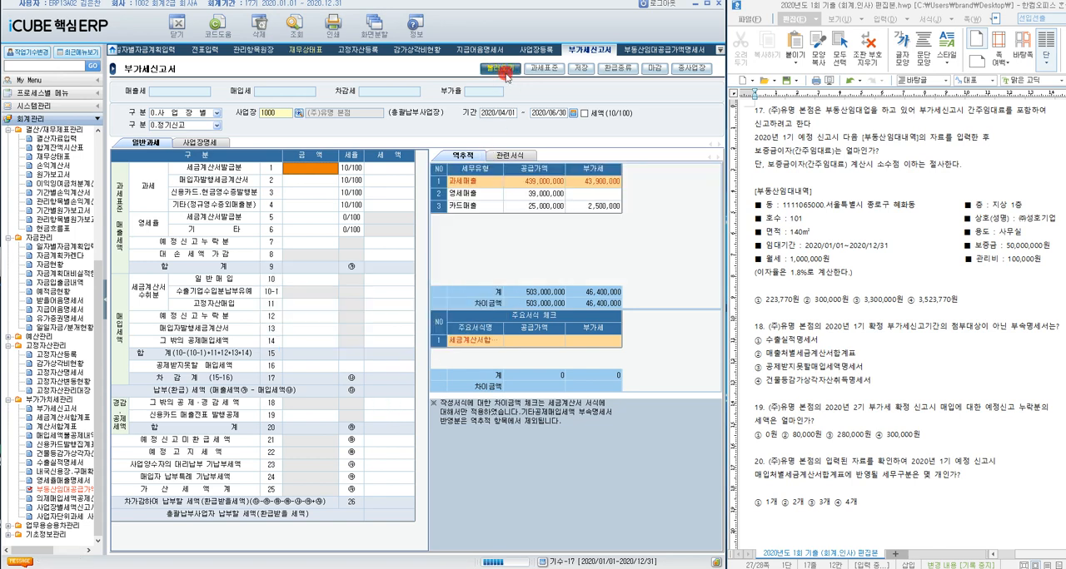
pyautogui.click(369, 340)
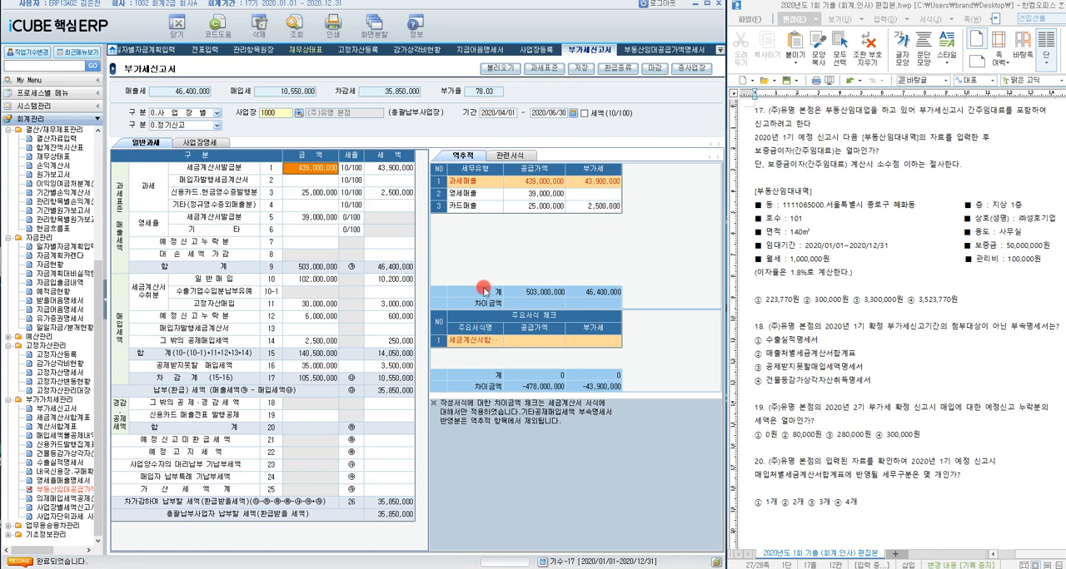
# Step: Check the 매출, 일반매입 and 영세율 기타 rows, and highlight choice ① 수출실적명세서 as question 18's answer
pyautogui.click(316, 192)
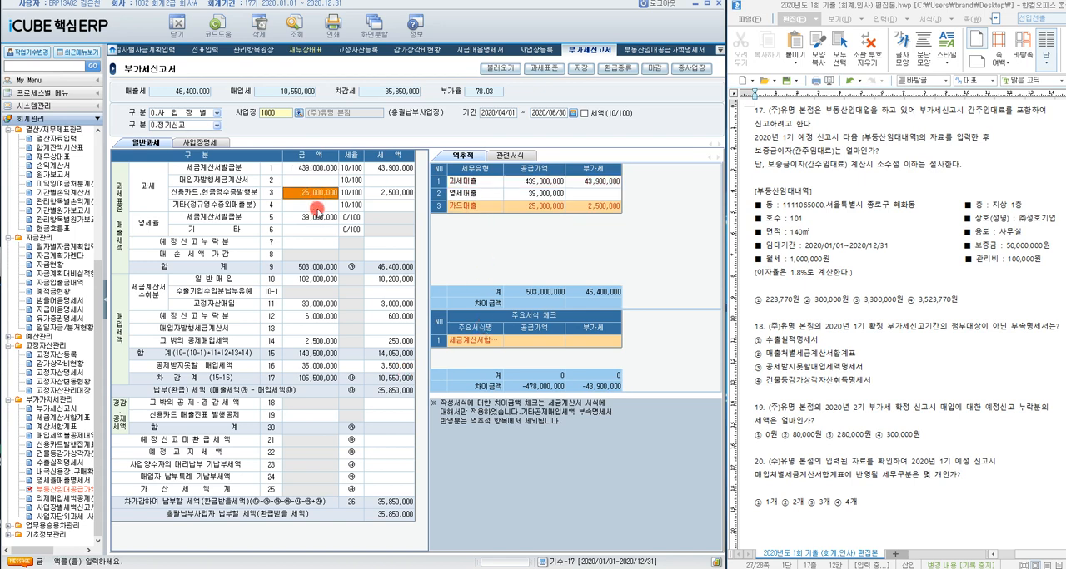
pyautogui.click(320, 218)
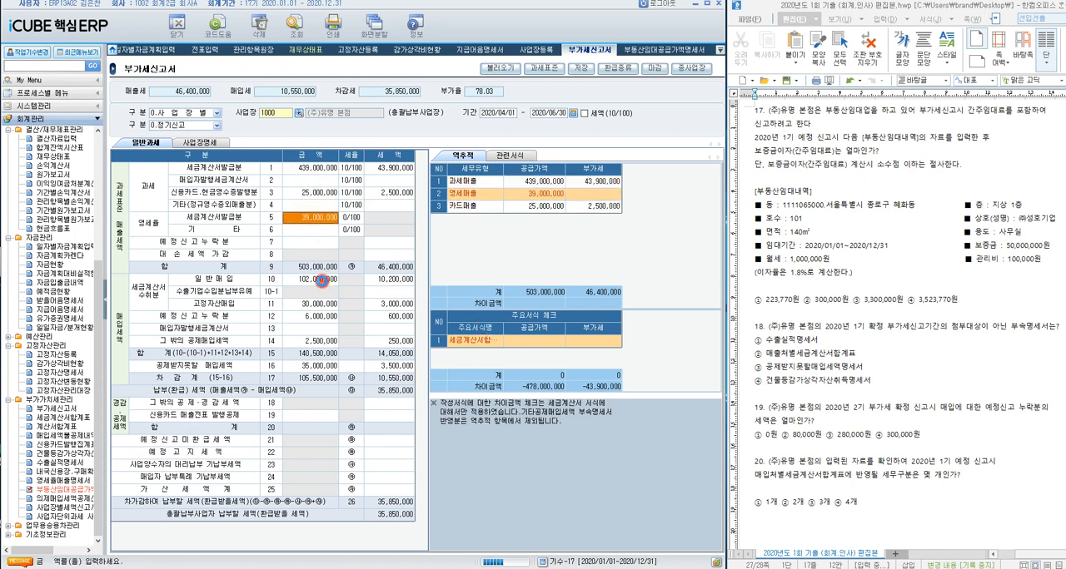
pyautogui.click(323, 282)
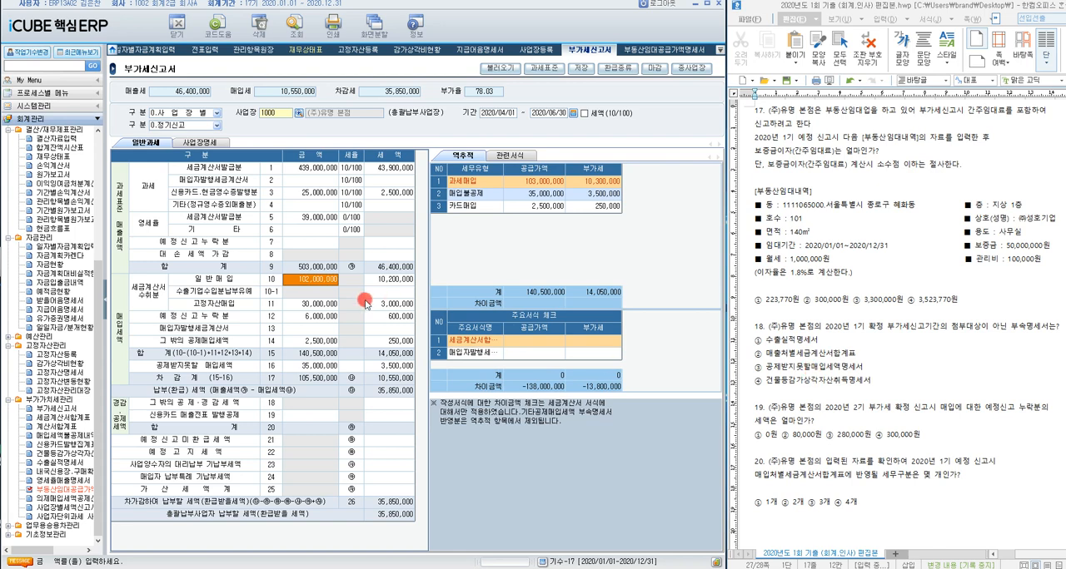
pyautogui.click(325, 167)
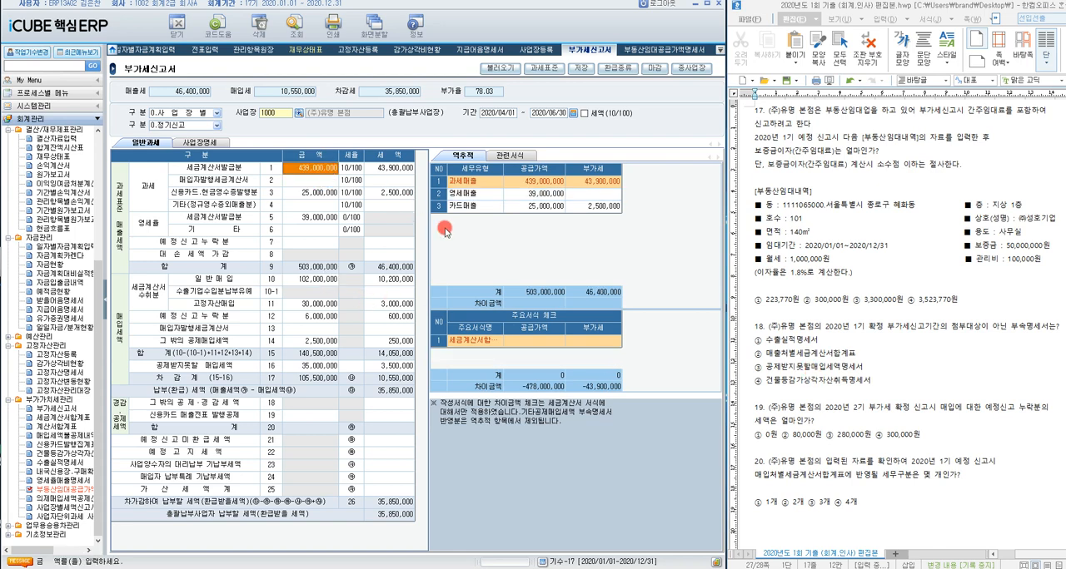
pyautogui.click(460, 339)
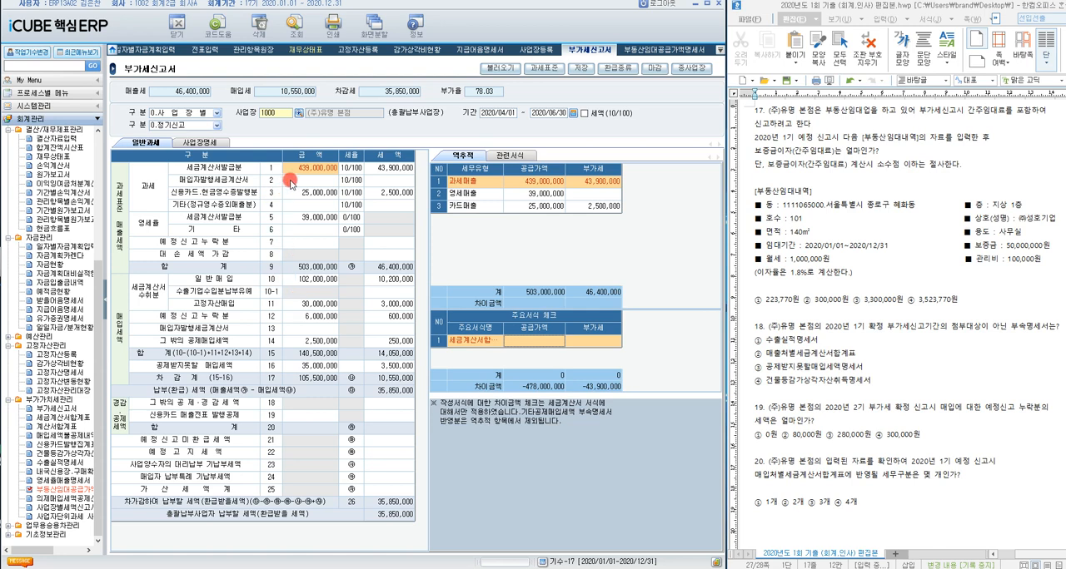
pyautogui.click(330, 231)
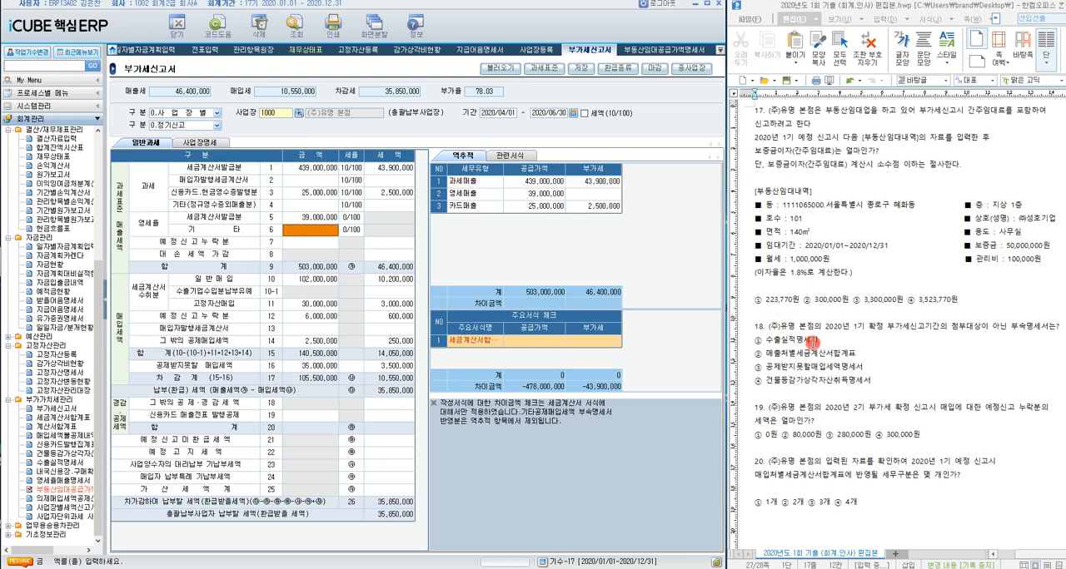
pyautogui.moveTo(819, 343); pyautogui.dragTo(752, 341)
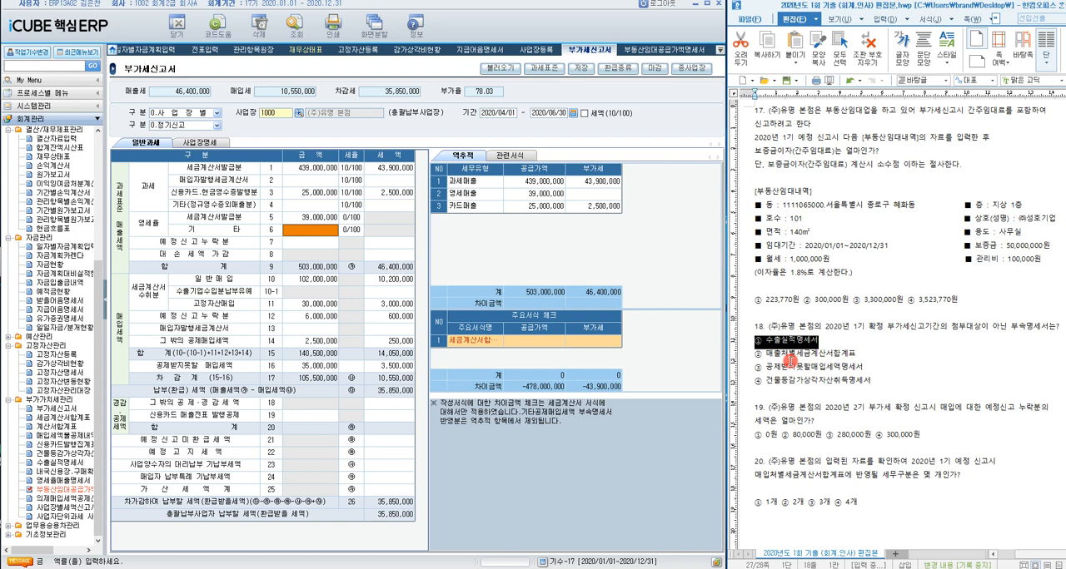
# Step: Examine the 세금계산서발급분, 공제받지못할 매입세액 and 고정자산매입 rows against question 18's remaining choices
pyautogui.click(330, 172)
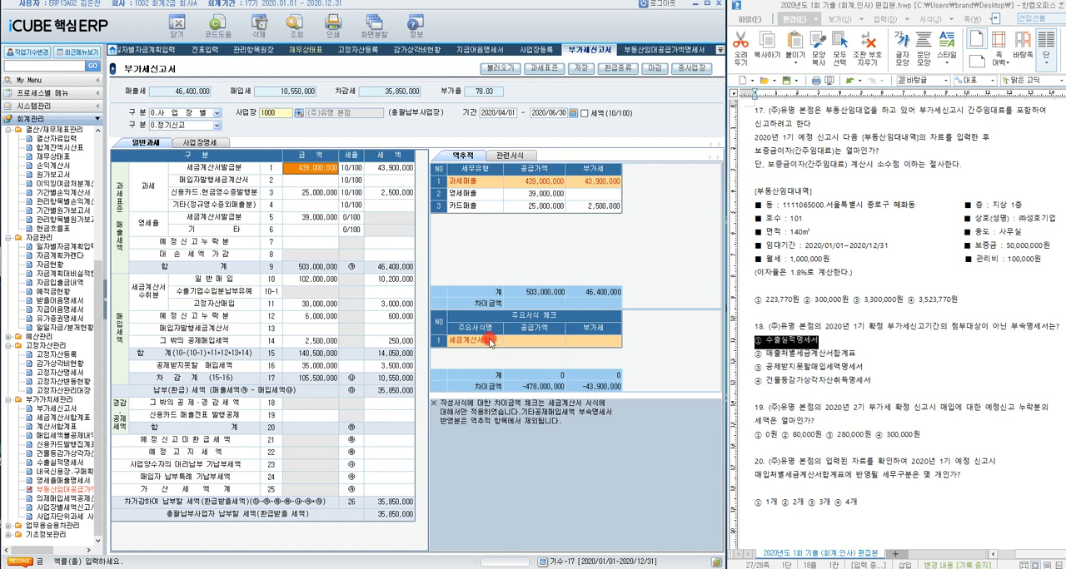
pyautogui.click(312, 367)
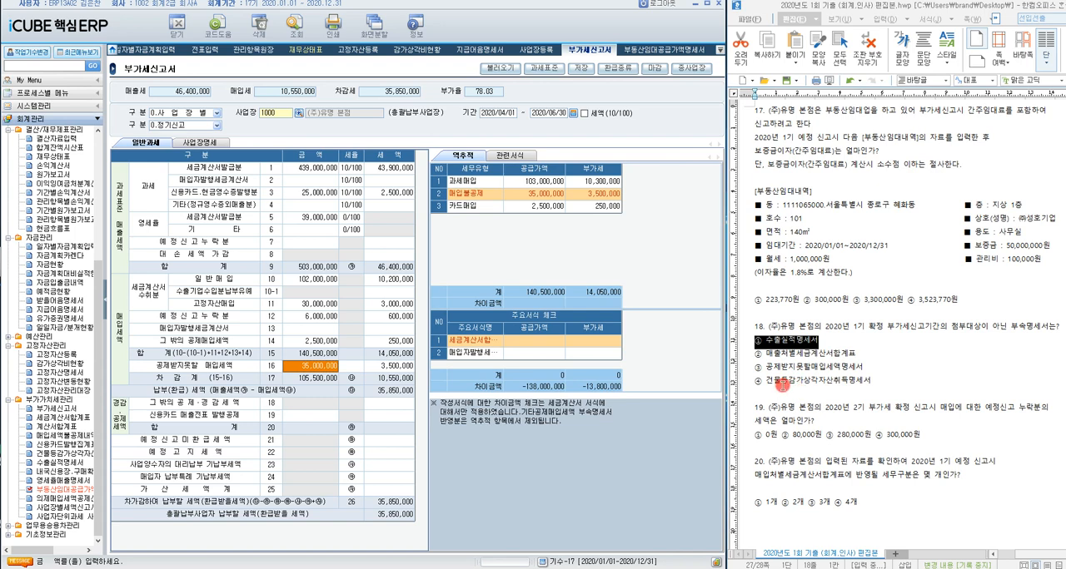
pyautogui.click(334, 305)
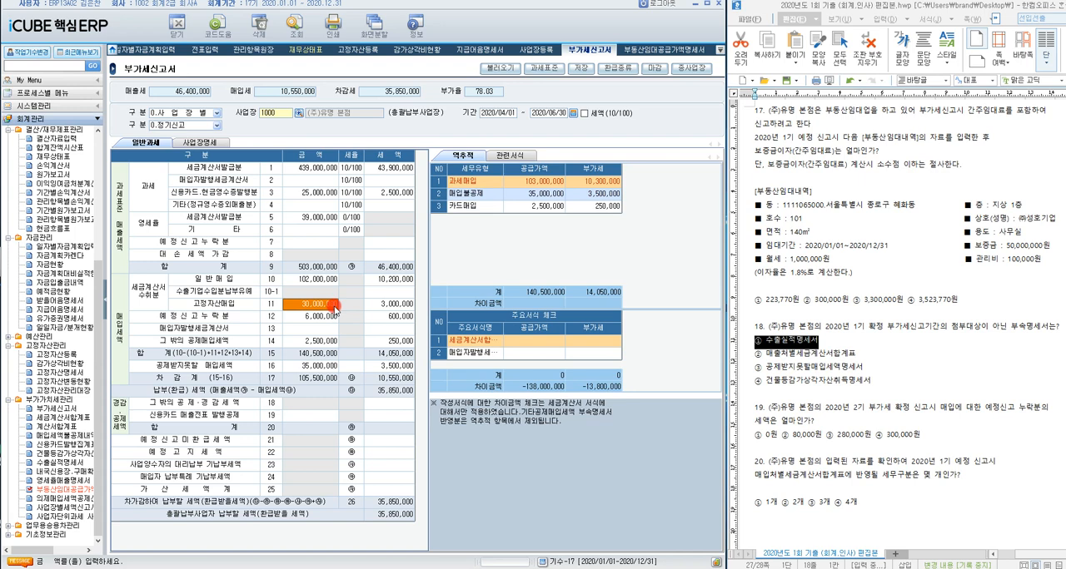
# Step: Examine the 관련서식 list of attached forms for the April to June return alongside the 고정자산매입 and 세금계산서발급분 rows
pyautogui.click(529, 157)
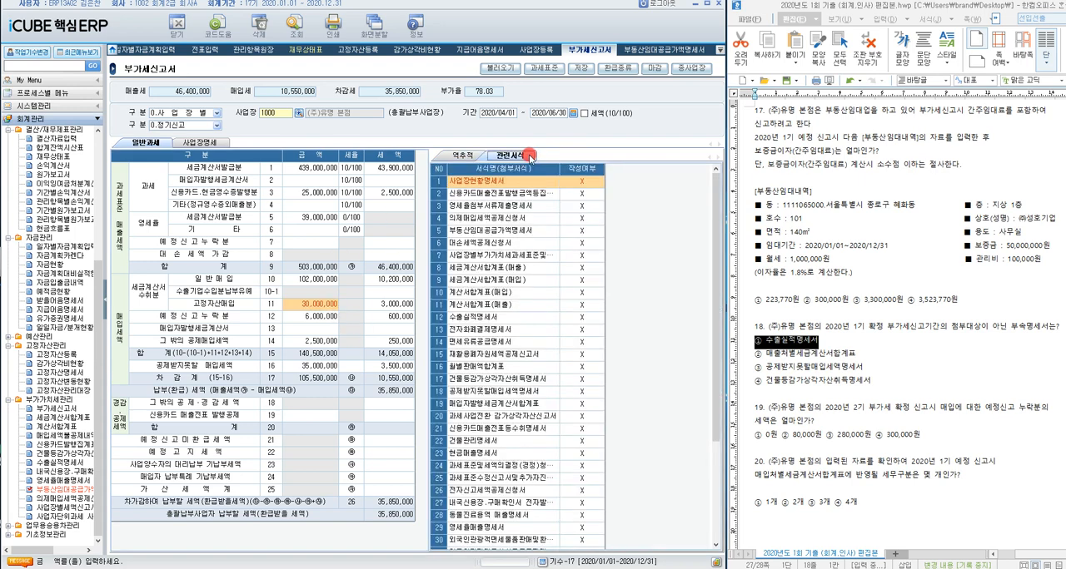
pyautogui.scroll(-2, 713, 396)
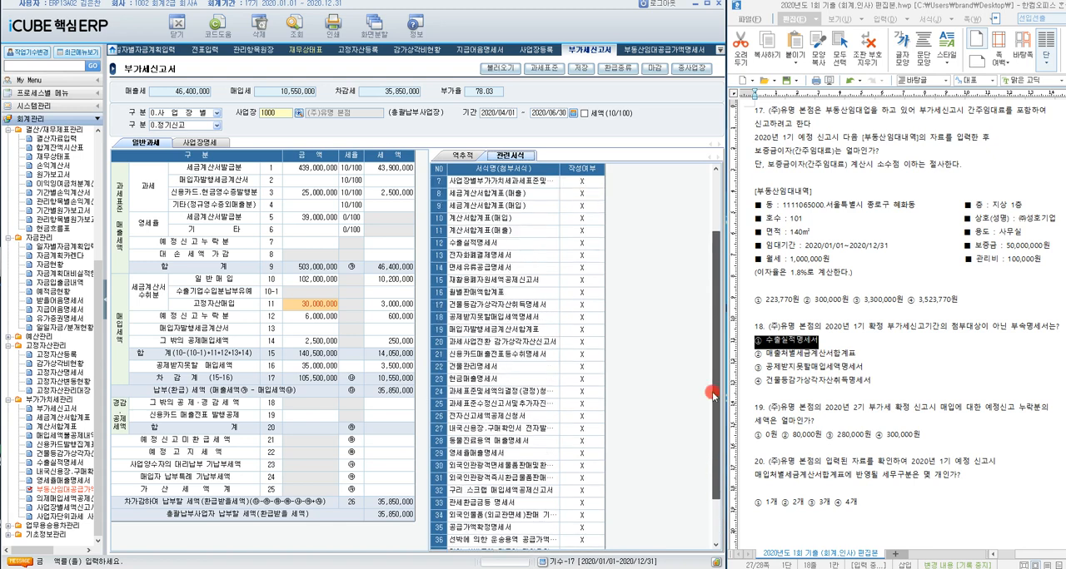
pyautogui.moveTo(713, 395); pyautogui.dragTo(706, 191)
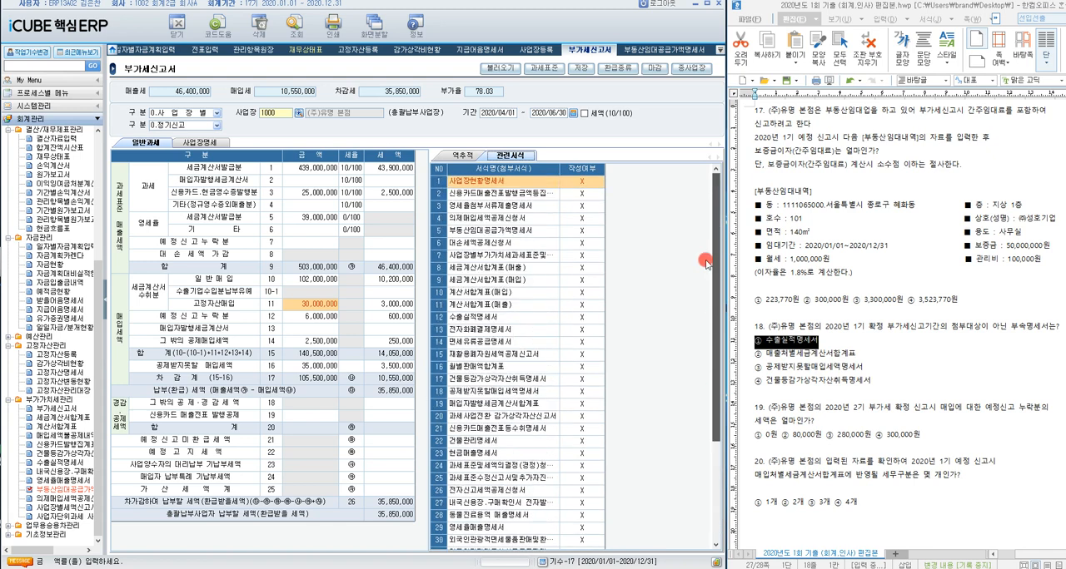
pyautogui.click(328, 306)
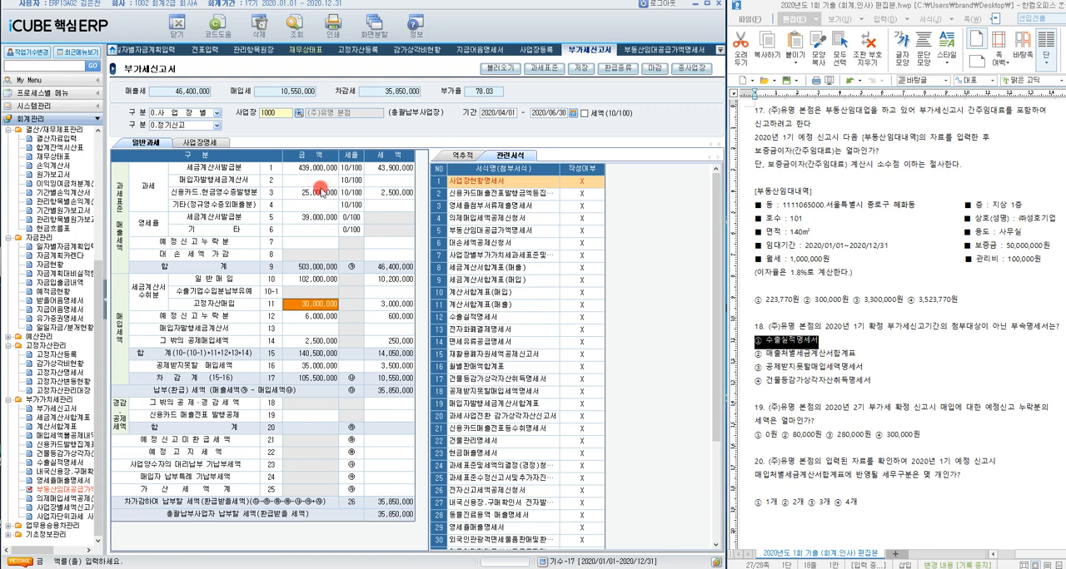
pyautogui.click(324, 194)
pyautogui.click(320, 170)
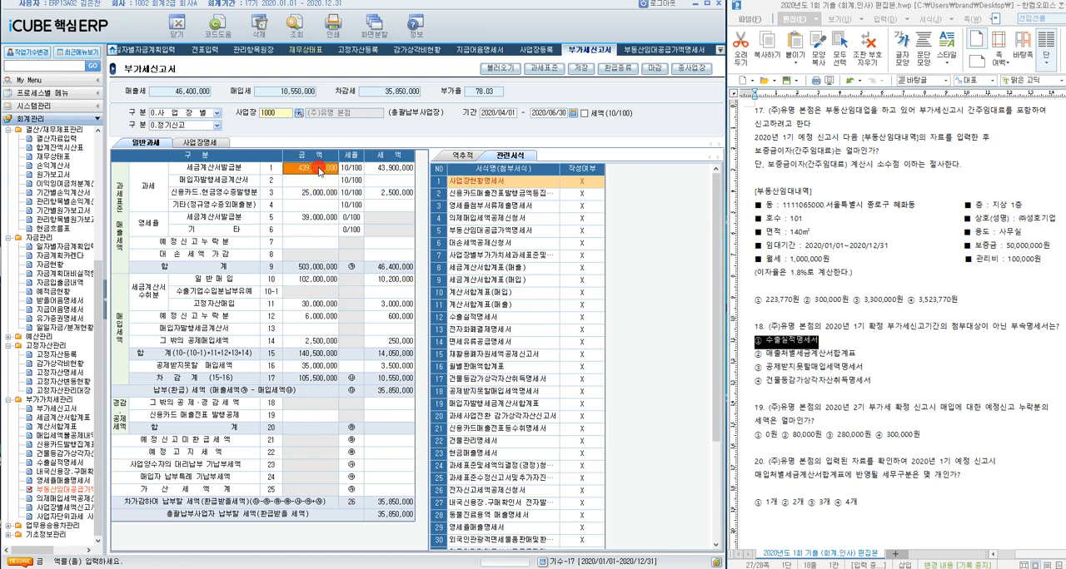
pyautogui.moveTo(708, 387); pyautogui.dragTo(716, 408)
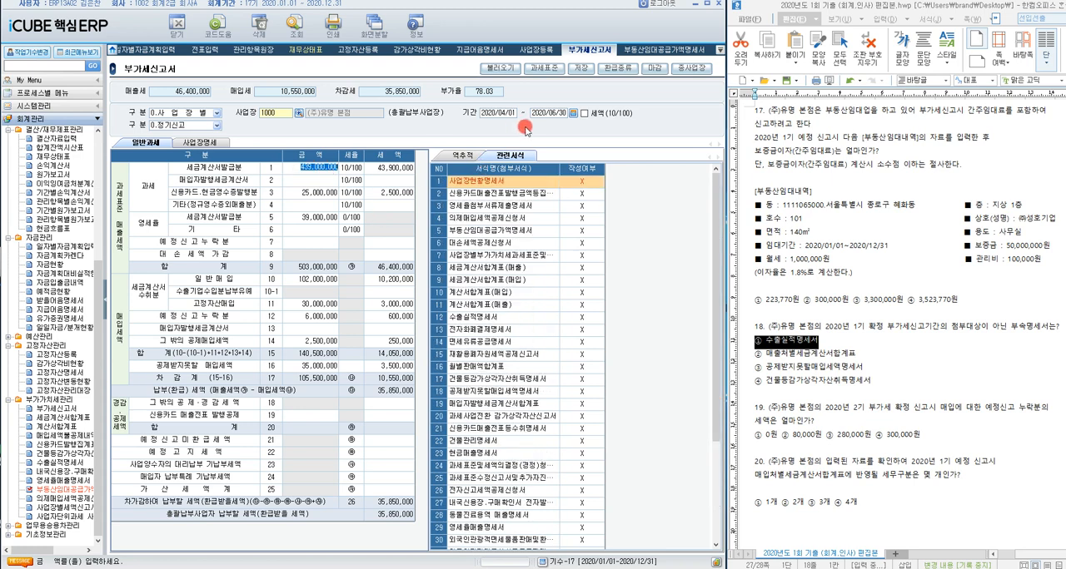
# Step: Trace the 신용카드.현금영수증발행분 sales row in 역추적 and save the April to June 부가세신고서
pyautogui.click(469, 156)
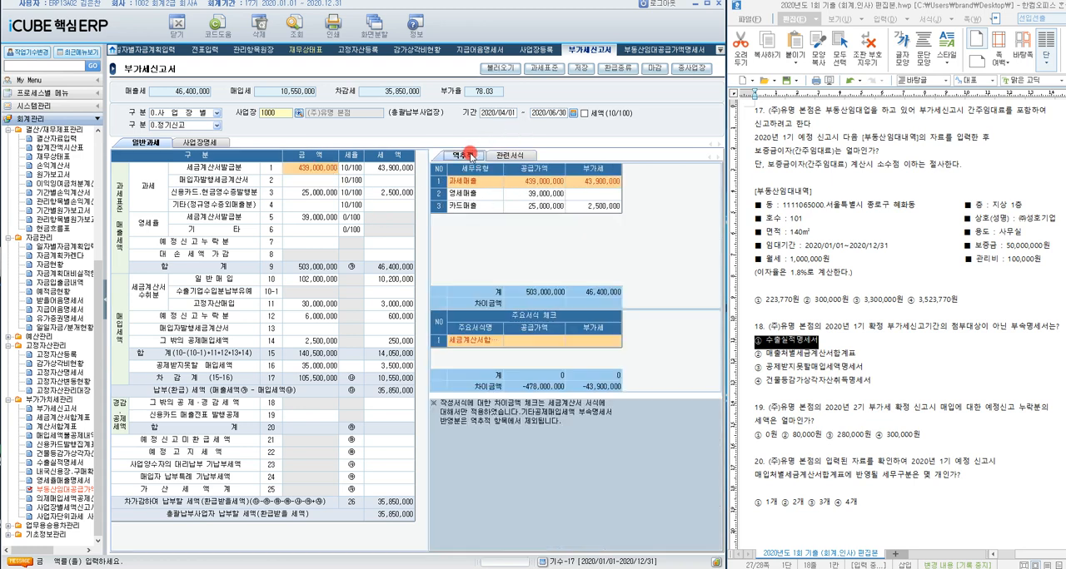
pyautogui.click(301, 183)
pyautogui.click(307, 194)
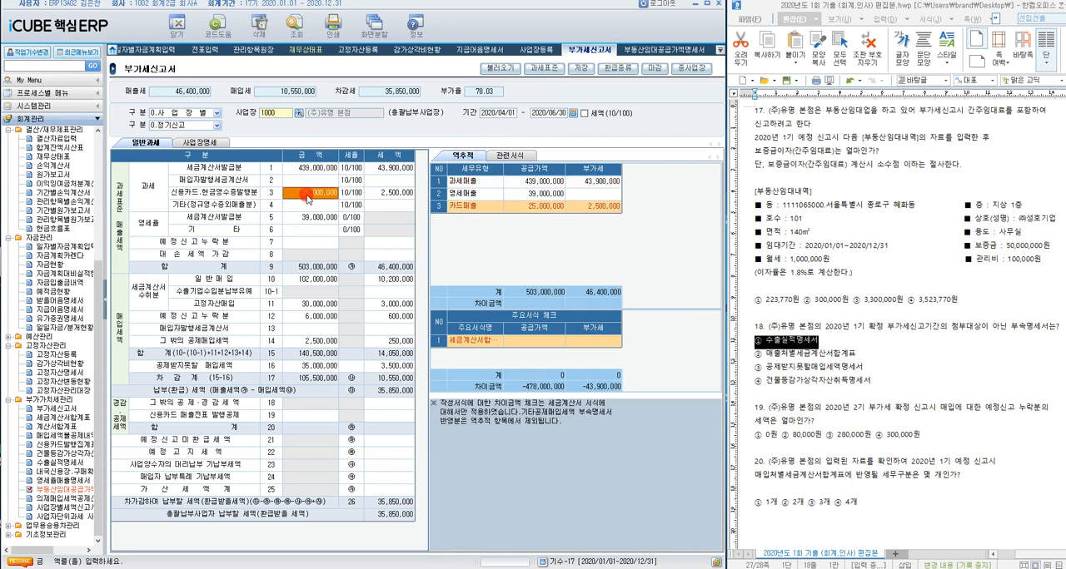
pyautogui.click(581, 67)
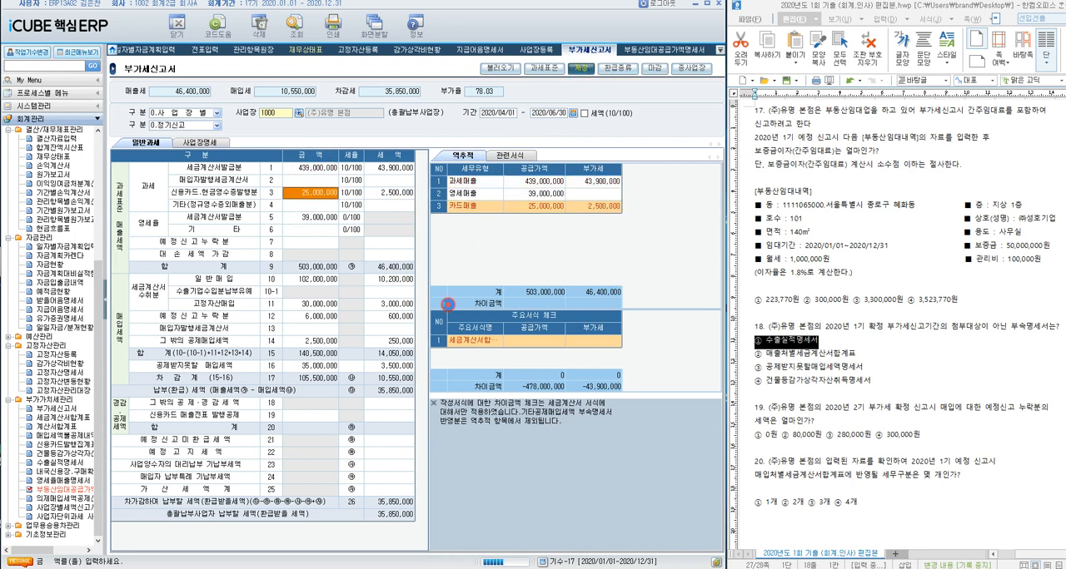
pyautogui.click(390, 340)
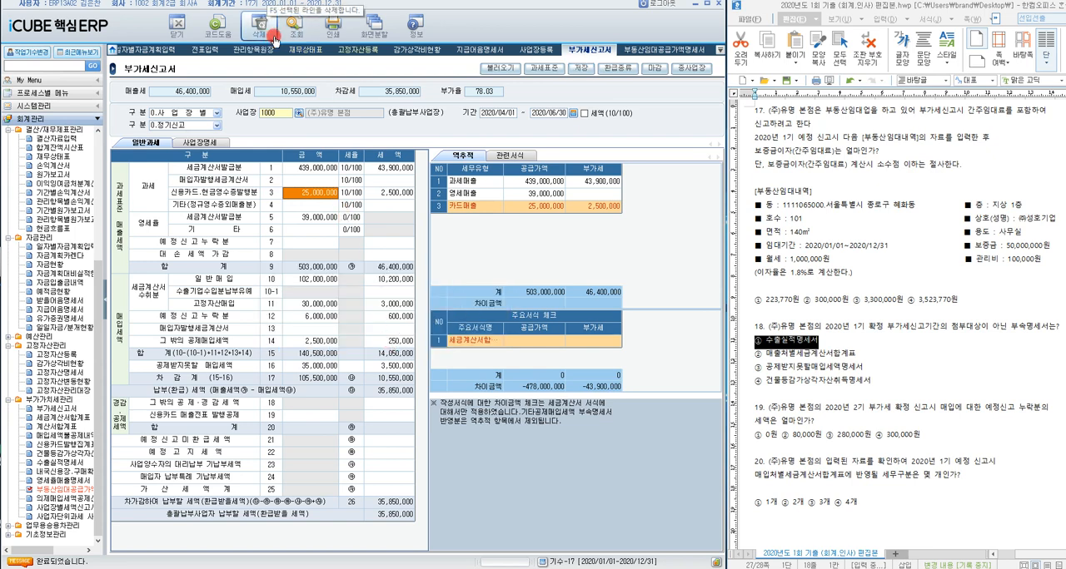
# Step: Recheck 관련서식 and 역추적 for the 세금계산서발급분 and 신용카드 rows, widening the 주요서식명 column to read the full form names
pyautogui.click(320, 167)
pyautogui.click(509, 156)
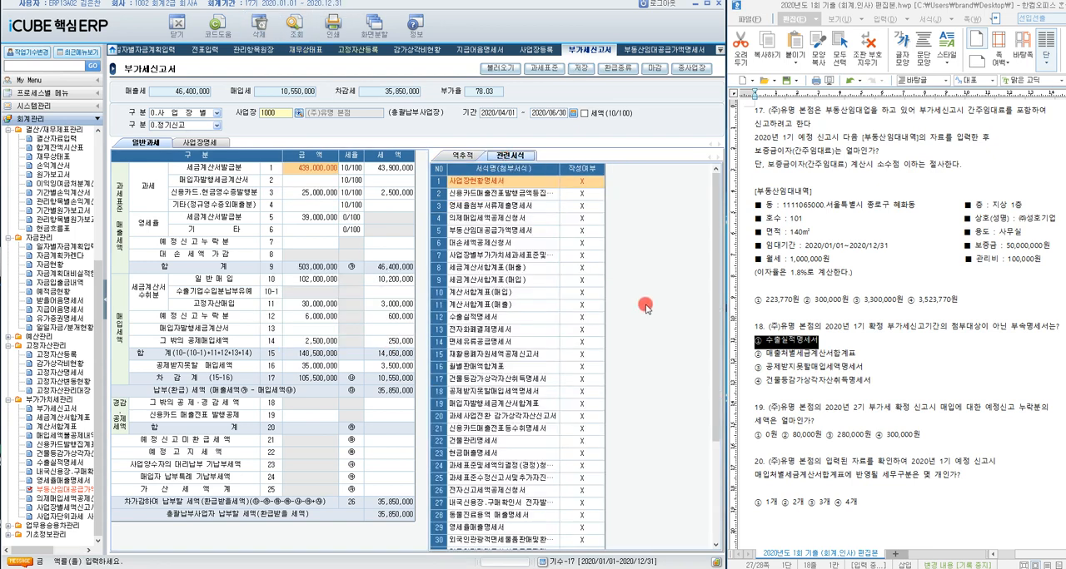
pyautogui.moveTo(714, 358); pyautogui.dragTo(712, 246)
pyautogui.click(320, 194)
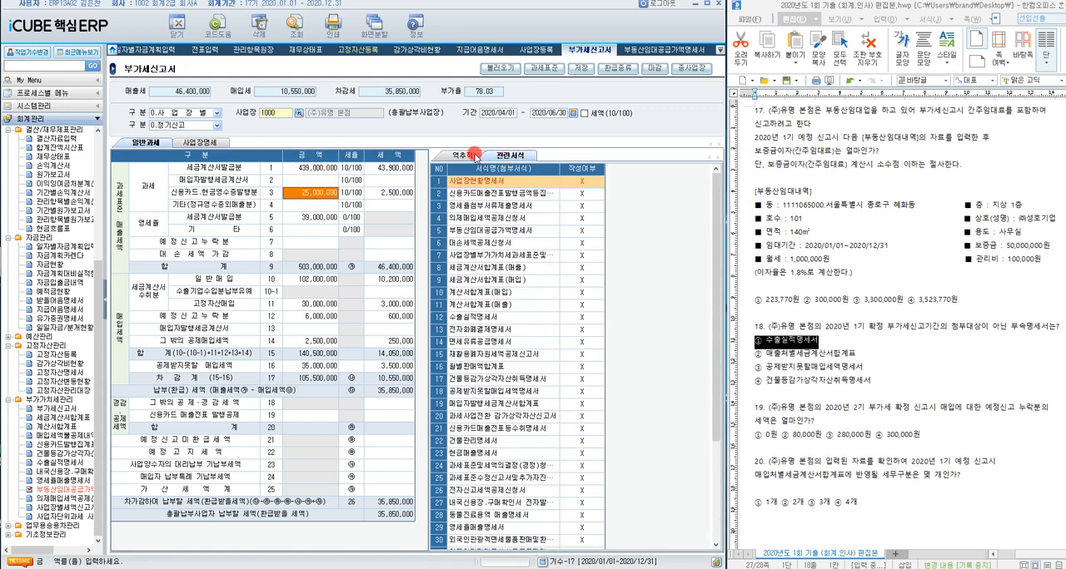
pyautogui.click(479, 156)
pyautogui.click(506, 156)
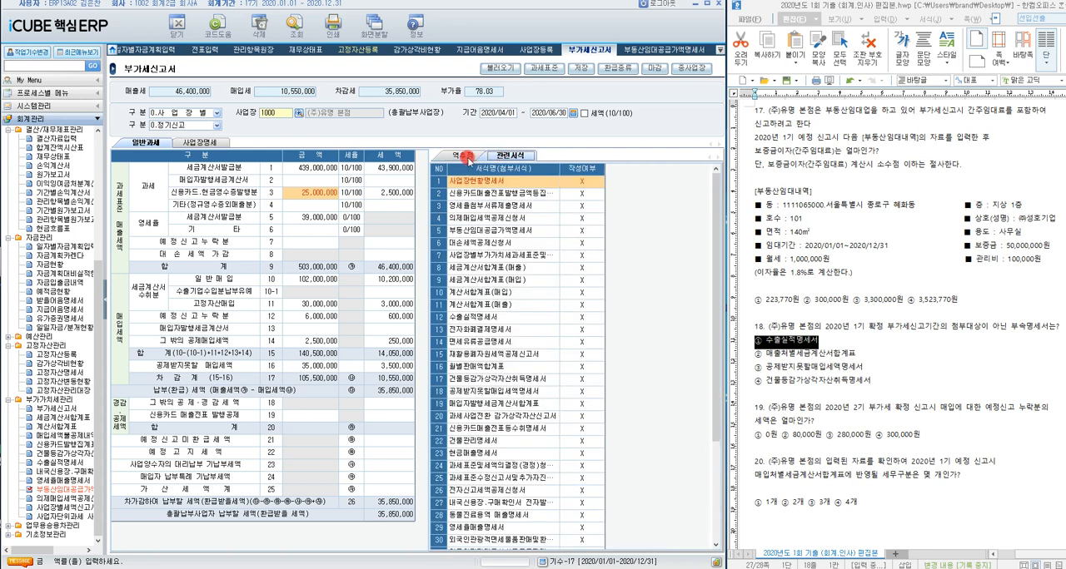
pyautogui.click(466, 158)
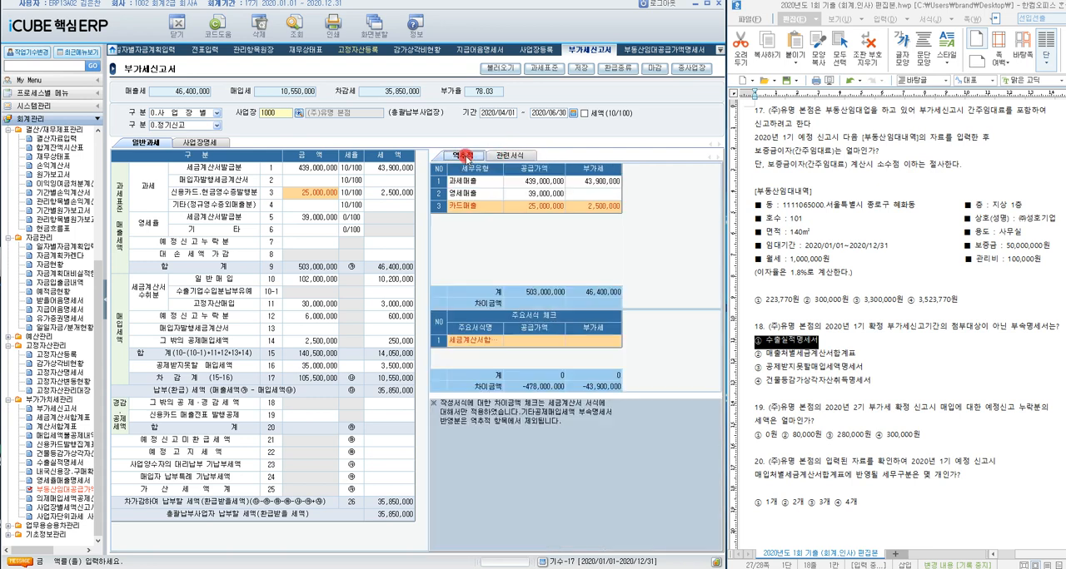
pyautogui.click(474, 341)
pyautogui.doubleClick(504, 327)
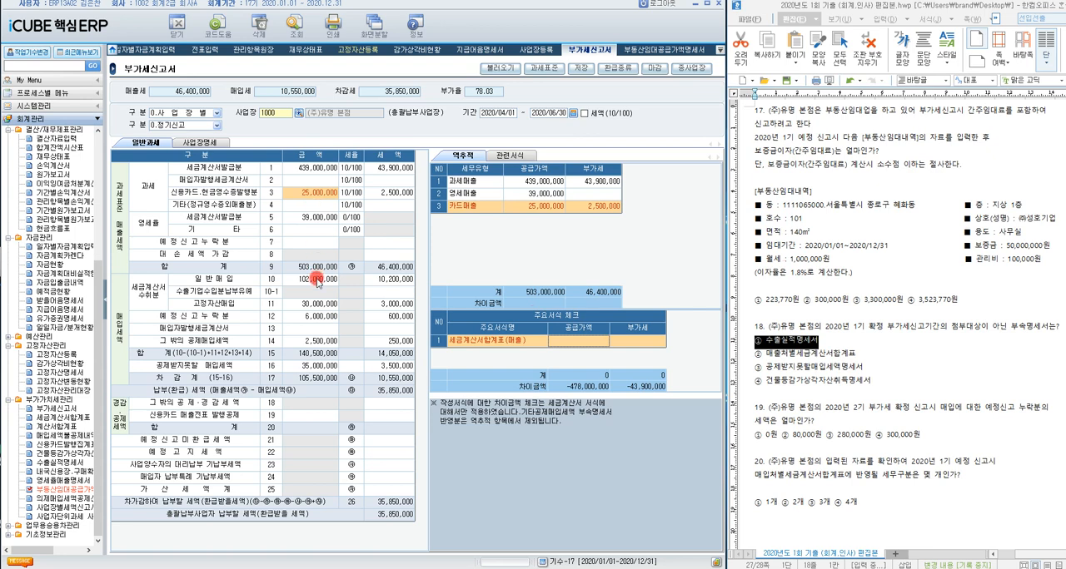
pyautogui.click(312, 230)
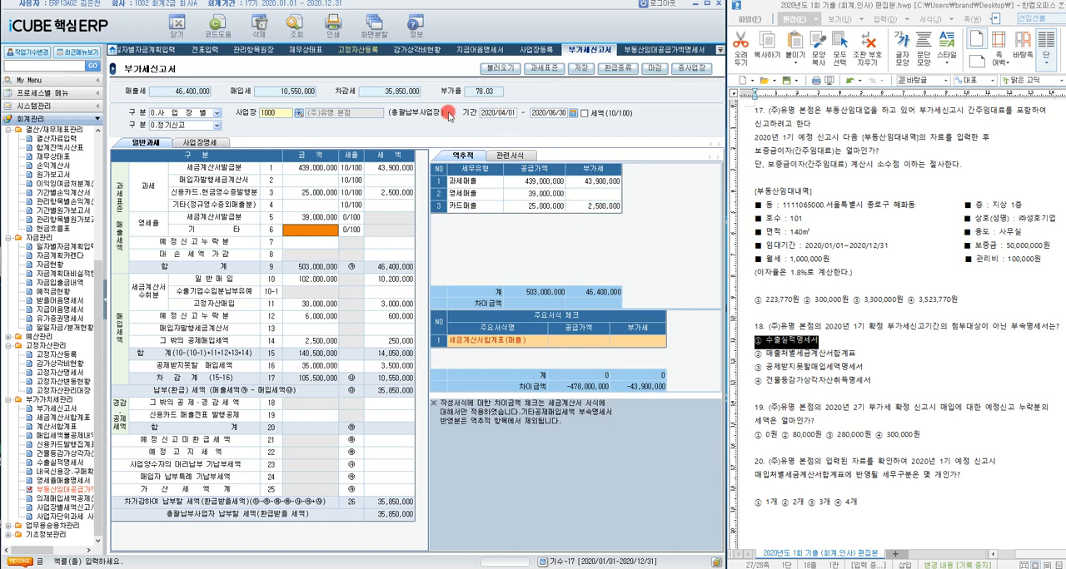
# Step: Set the 부가세신고서 기간 to 2020/10/01 - 2020/12/31 and load that quarter's return for question 19
pyautogui.click(572, 114)
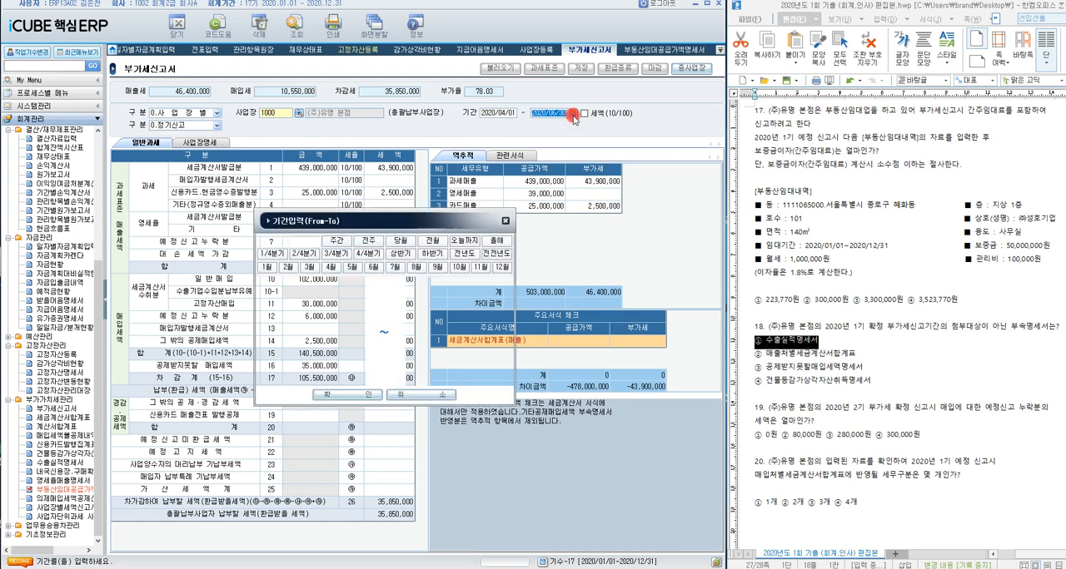
pyautogui.click(377, 257)
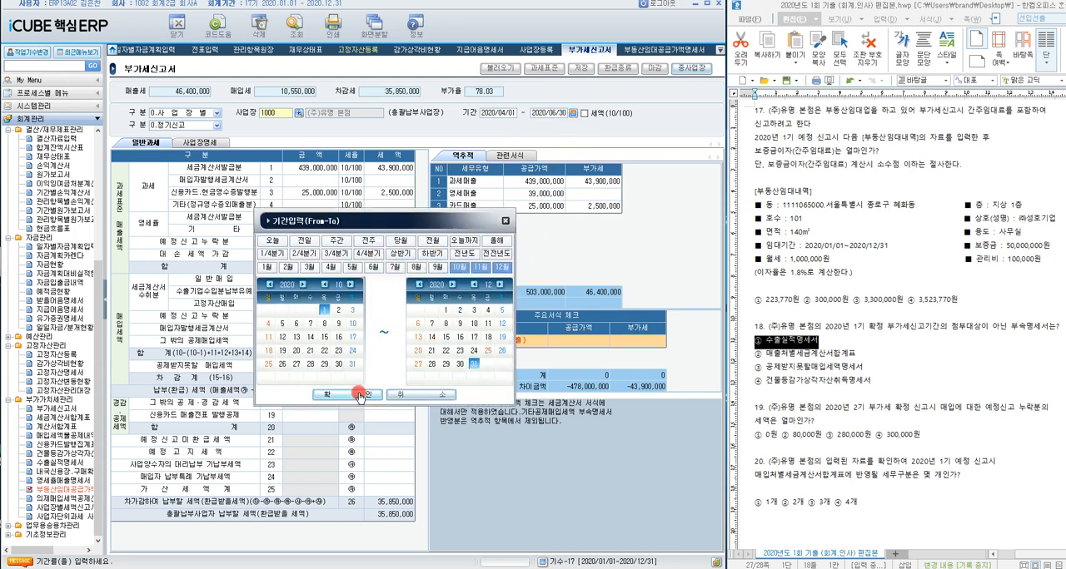
pyautogui.click(360, 397)
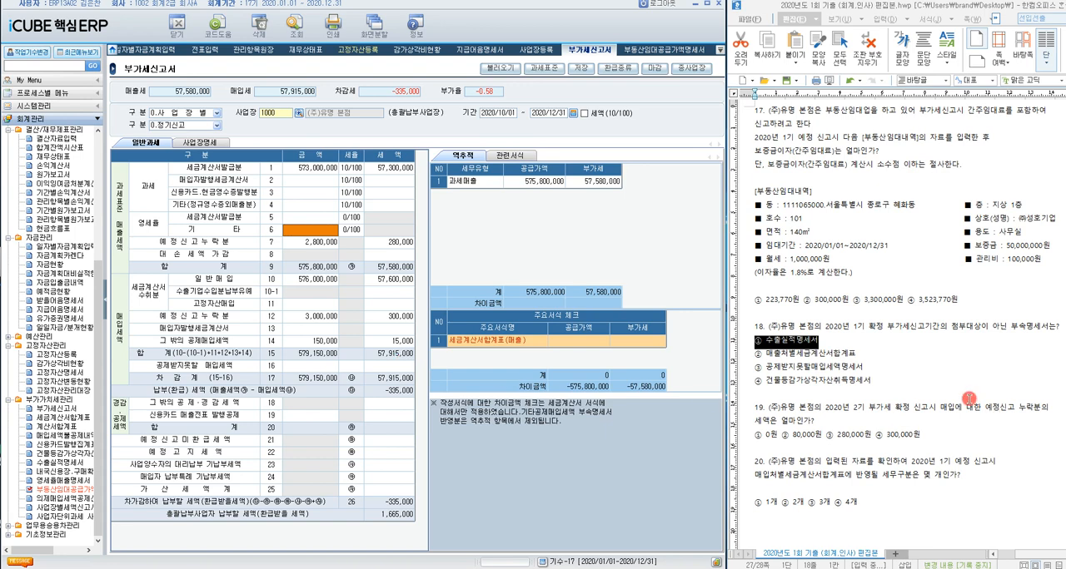
# Step: Highlight 매입에 대한 예정신고 in question 19 and review the detailed breakdown of the purchase 예정신고누락분 row
pyautogui.moveTo(939, 408); pyautogui.dragTo(1018, 408)
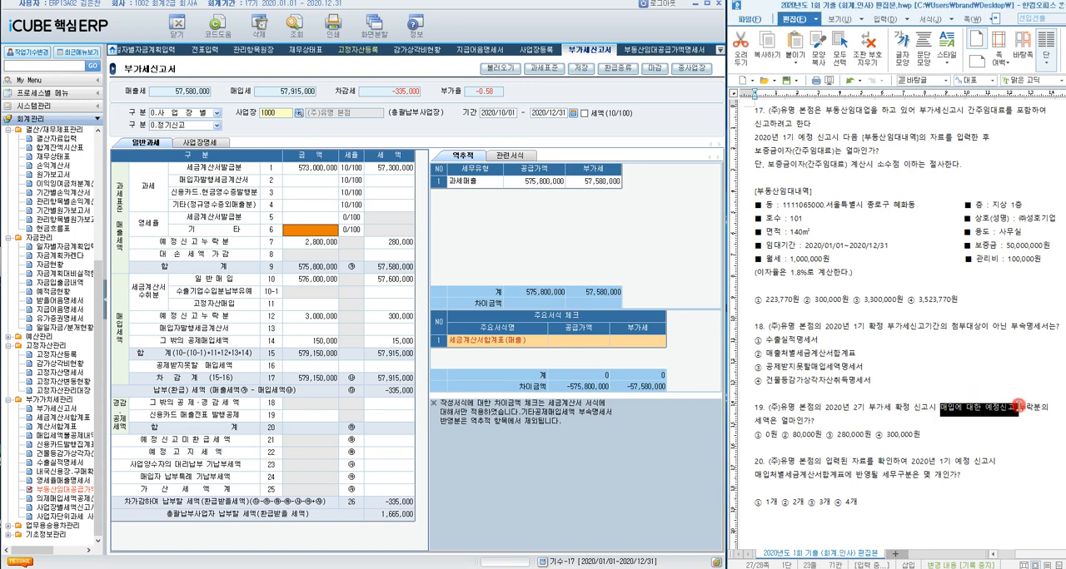
pyautogui.click(325, 318)
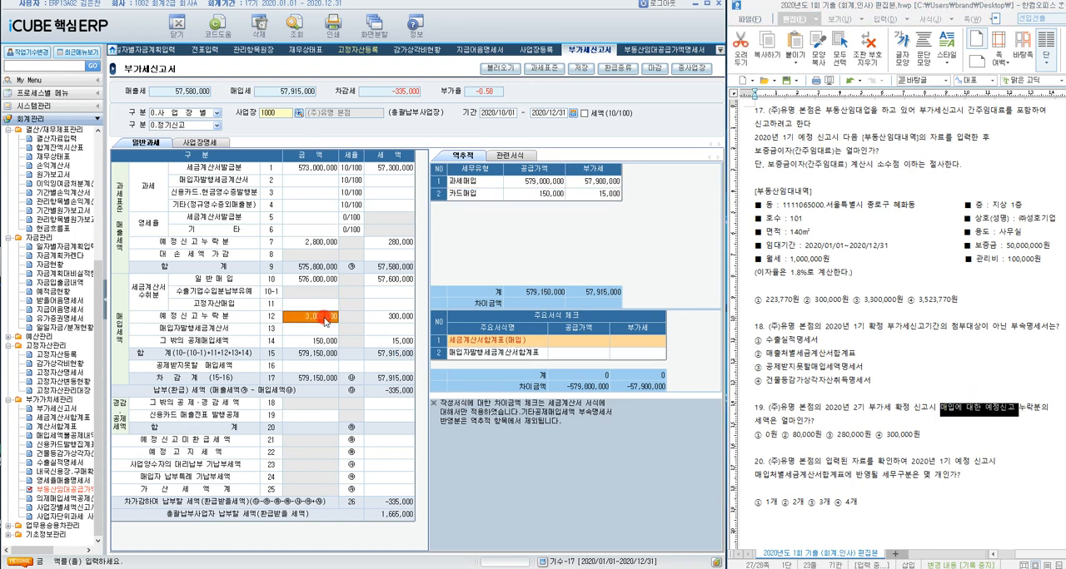
pyautogui.doubleClick(325, 320)
pyautogui.click(359, 274)
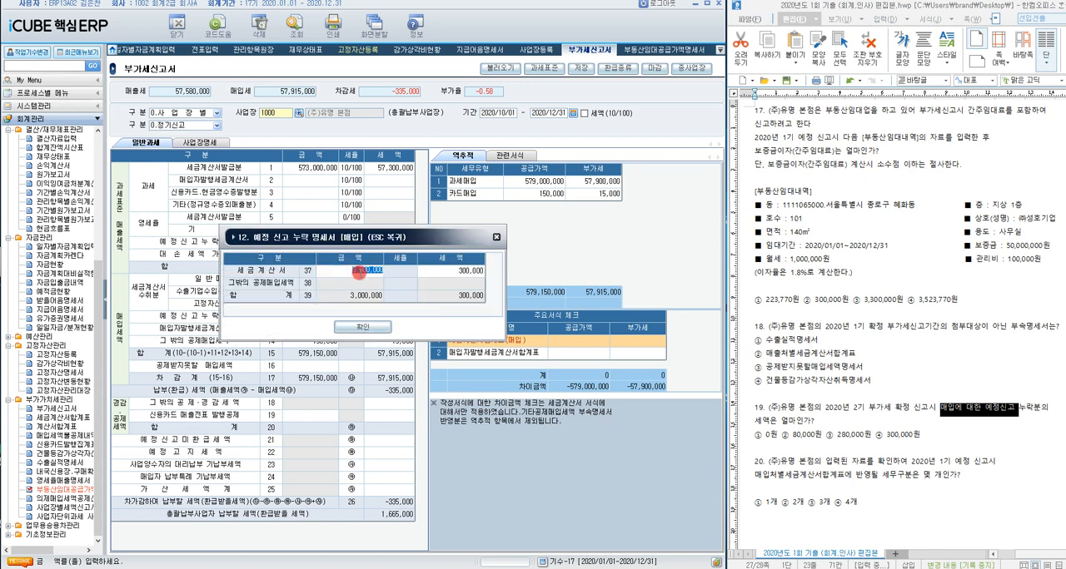
pyautogui.press('Return')
pyautogui.click(360, 300)
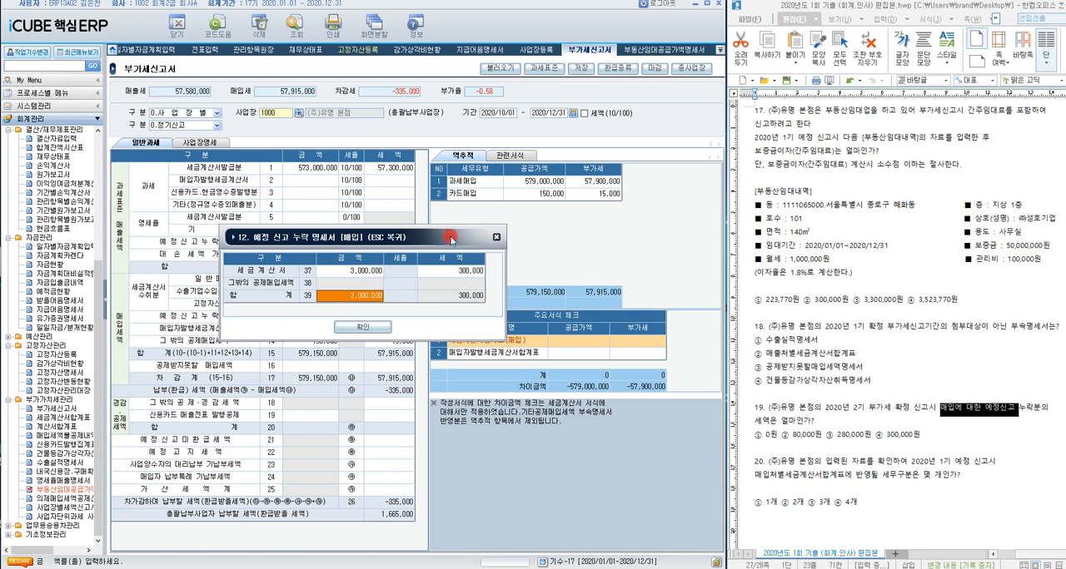
pyautogui.click(362, 327)
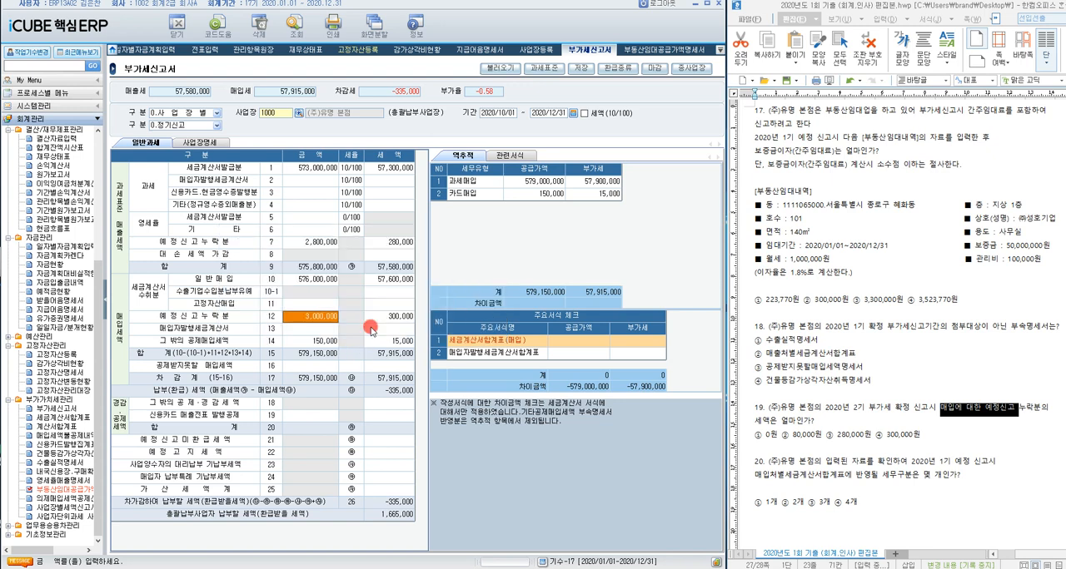
# Step: Widen the menu tree and locate 매입매출장 under 전표/장부관리
pyautogui.click(504, 355)
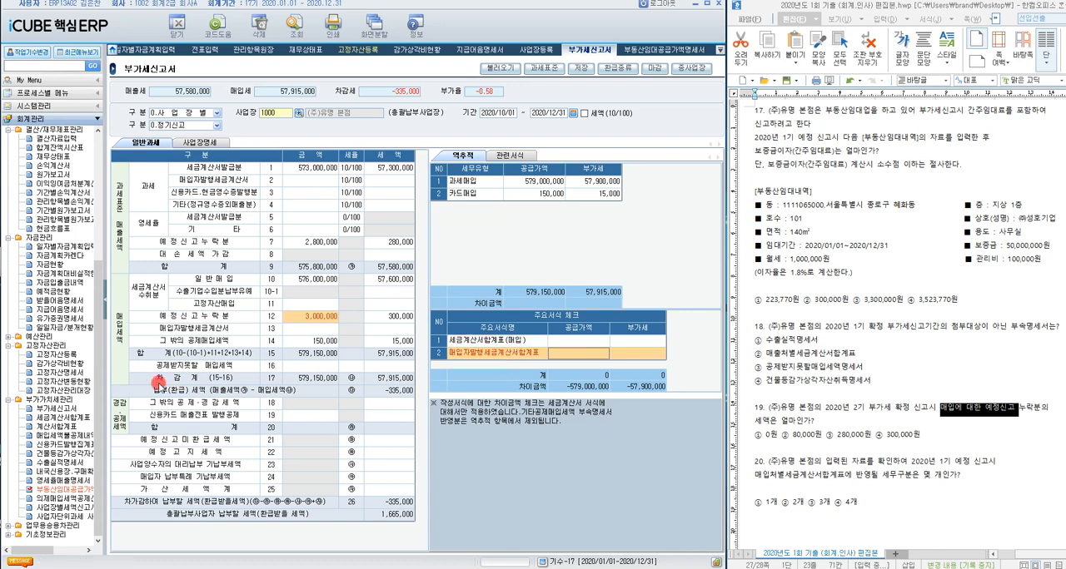
pyautogui.moveTo(105, 326); pyautogui.dragTo(123, 323)
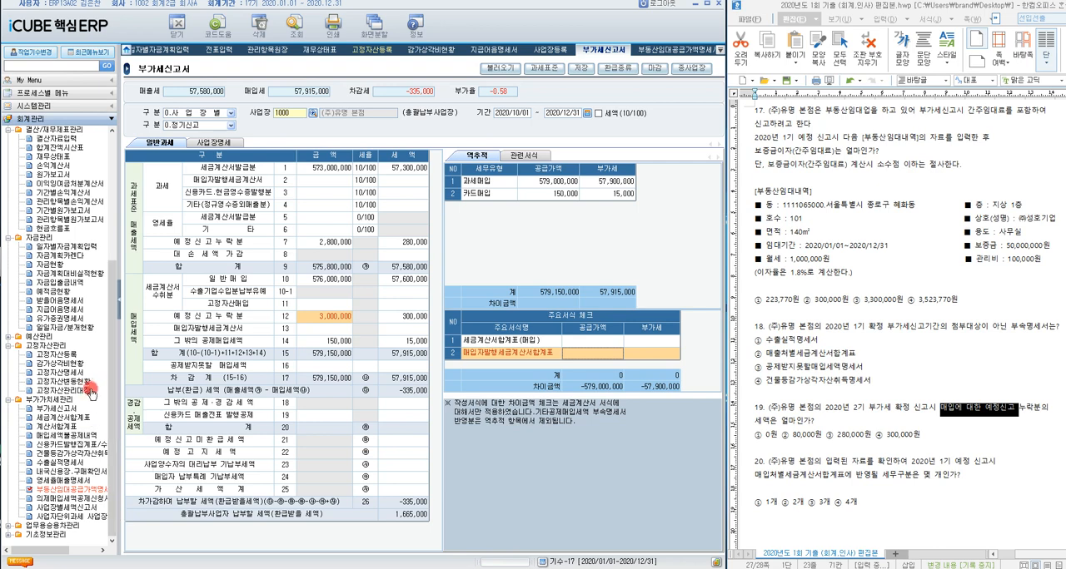
pyautogui.moveTo(113, 375); pyautogui.dragTo(121, 275)
pyautogui.click(60, 237)
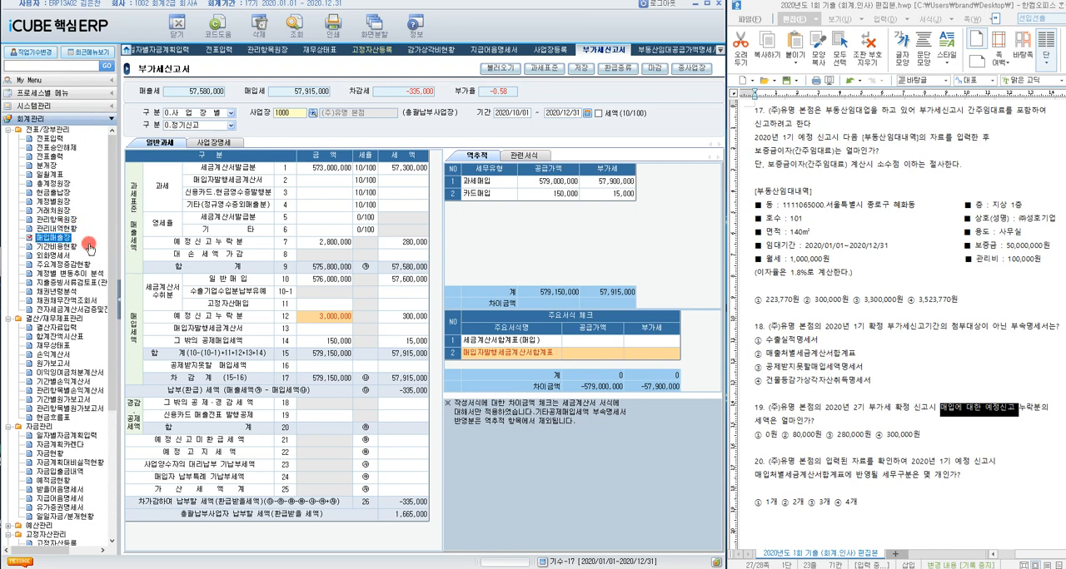
pyautogui.click(68, 241)
# Step: Check the purchase 예정신고누락분 tax amount and highlight choice ④ 300,000원 as question 19's answer
pyautogui.click(326, 318)
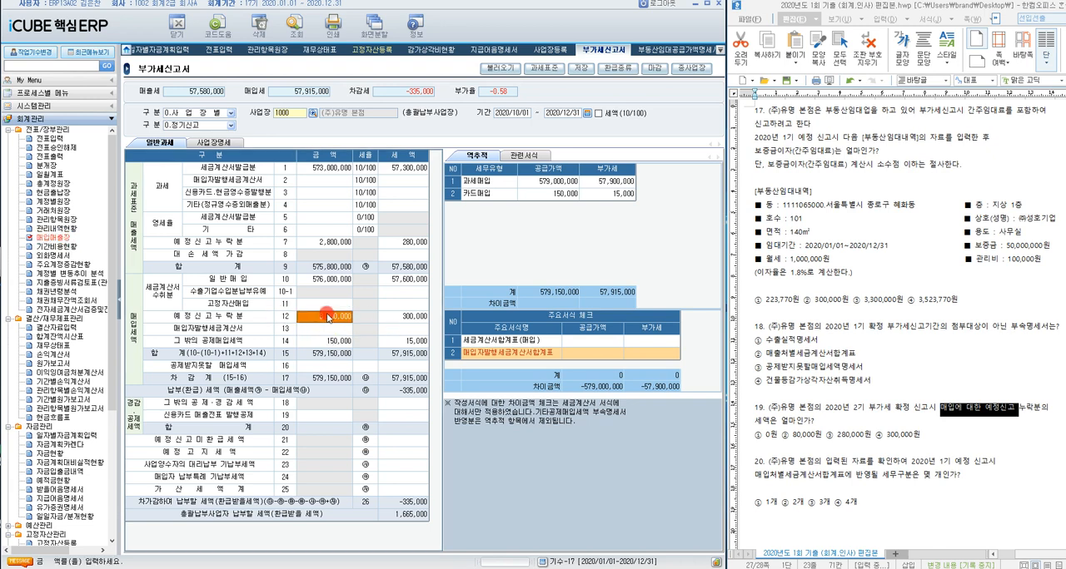
pyautogui.click(417, 315)
pyautogui.moveTo(939, 434); pyautogui.dragTo(873, 435)
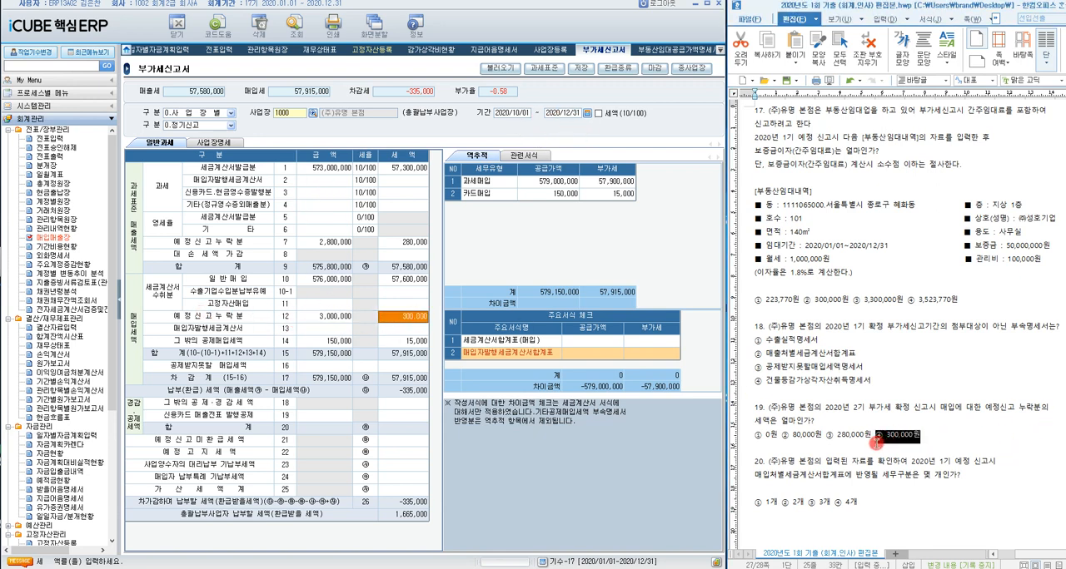
# Step: Read question 20 and set the 부가세신고서 기간 to 2020/01/01 - 2020/03/31
pyautogui.scroll(-2, 918, 432)
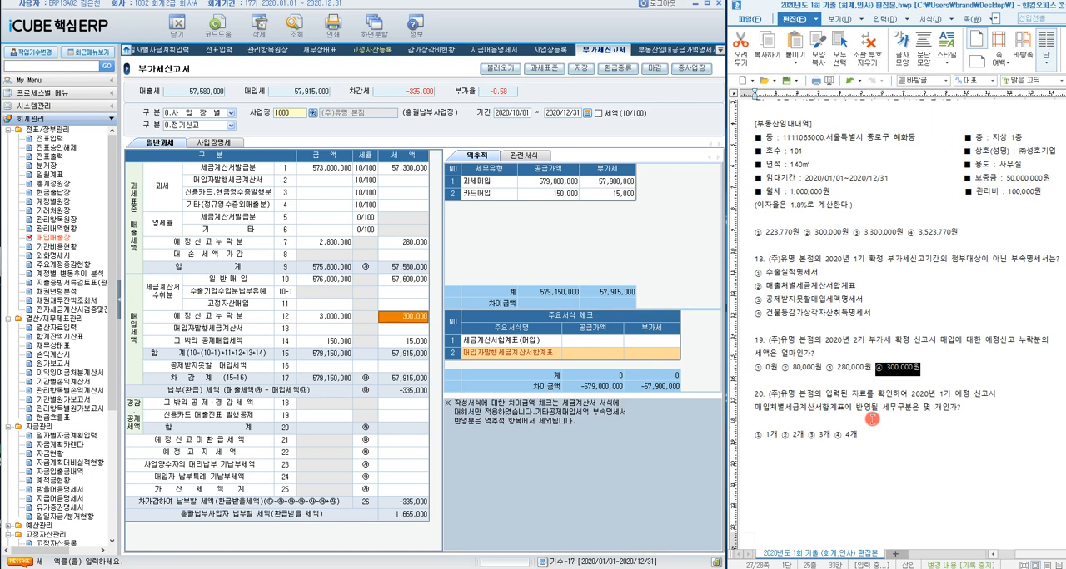
pyautogui.click(586, 117)
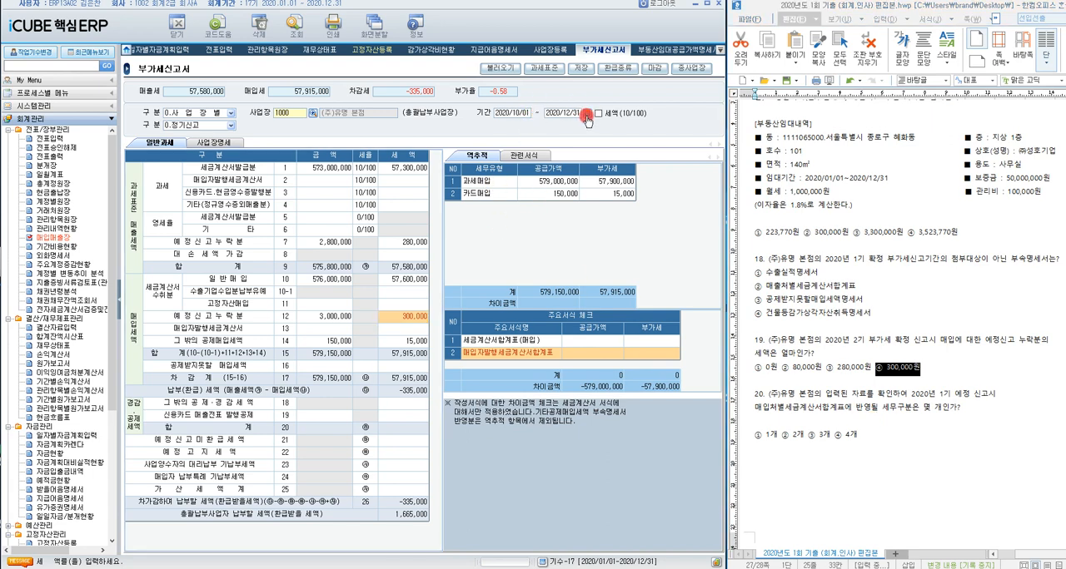
pyautogui.click(273, 254)
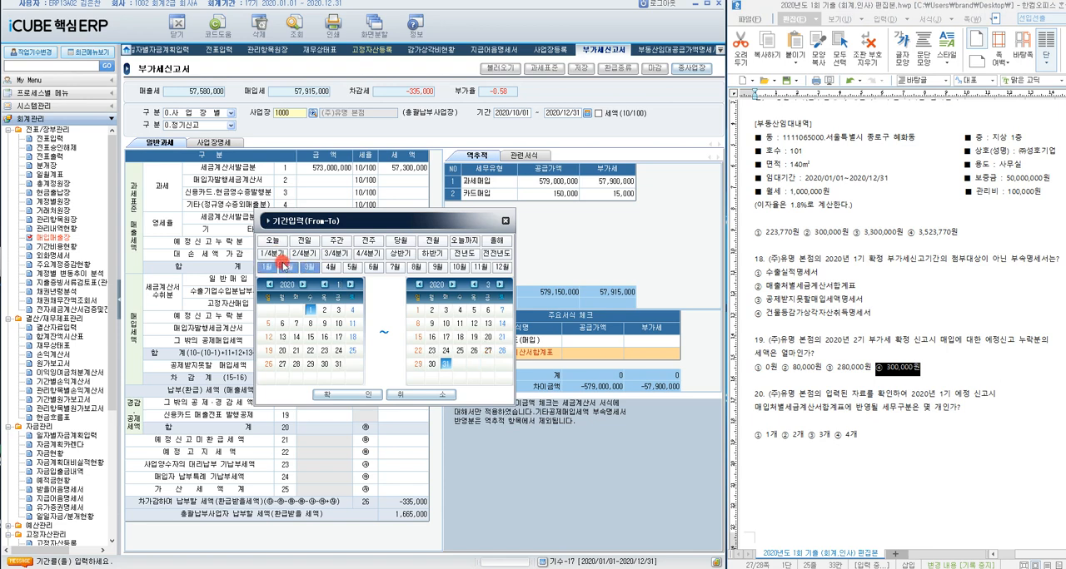
pyautogui.click(347, 394)
# Step: Query the January to March 부가세신고서 without saving the modified data, and load its voucher data anew
pyautogui.click(295, 28)
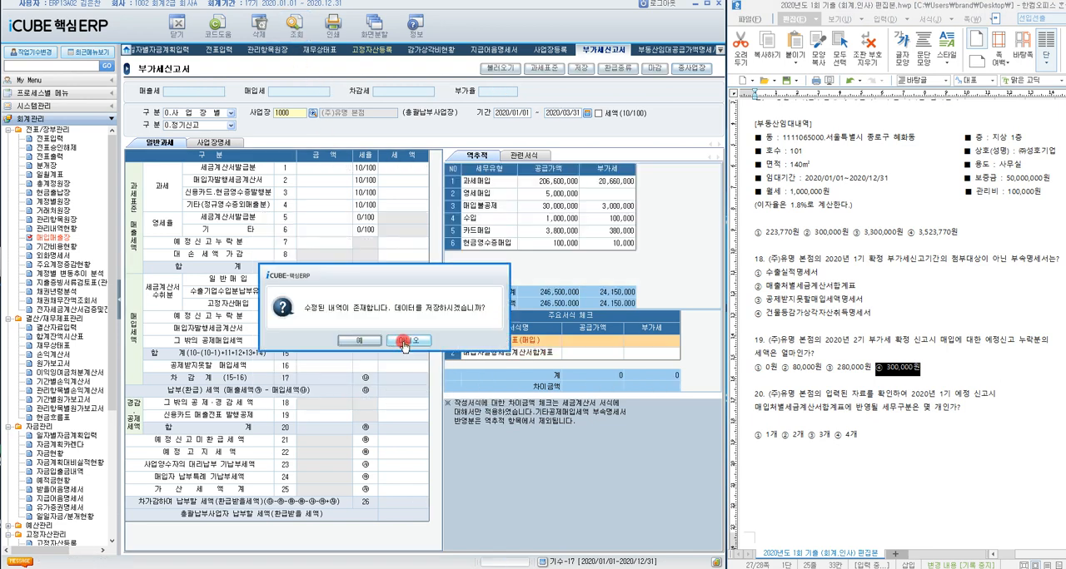
pyautogui.click(399, 337)
pyautogui.click(495, 68)
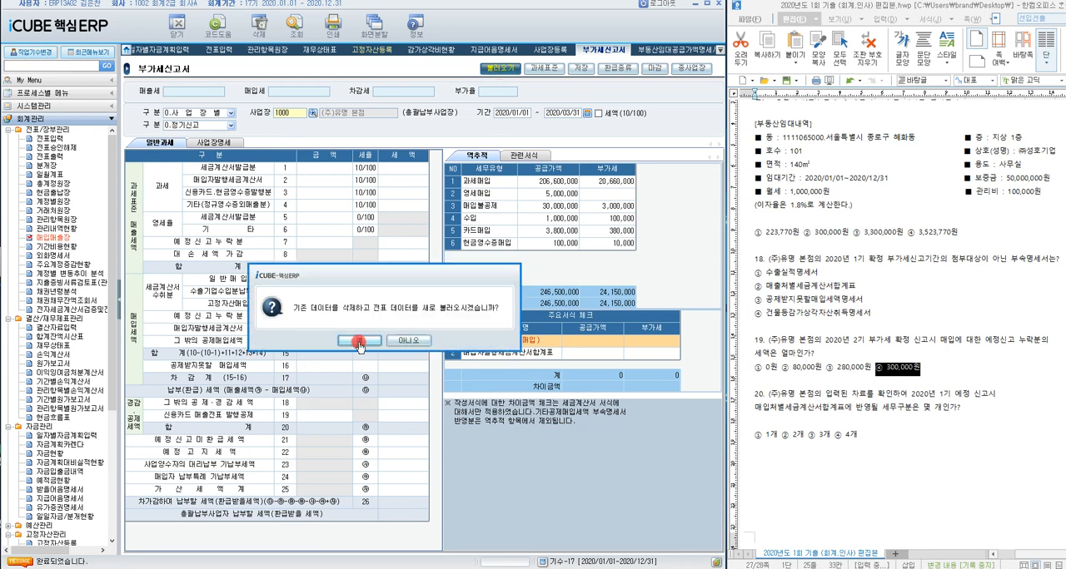
pyautogui.click(358, 339)
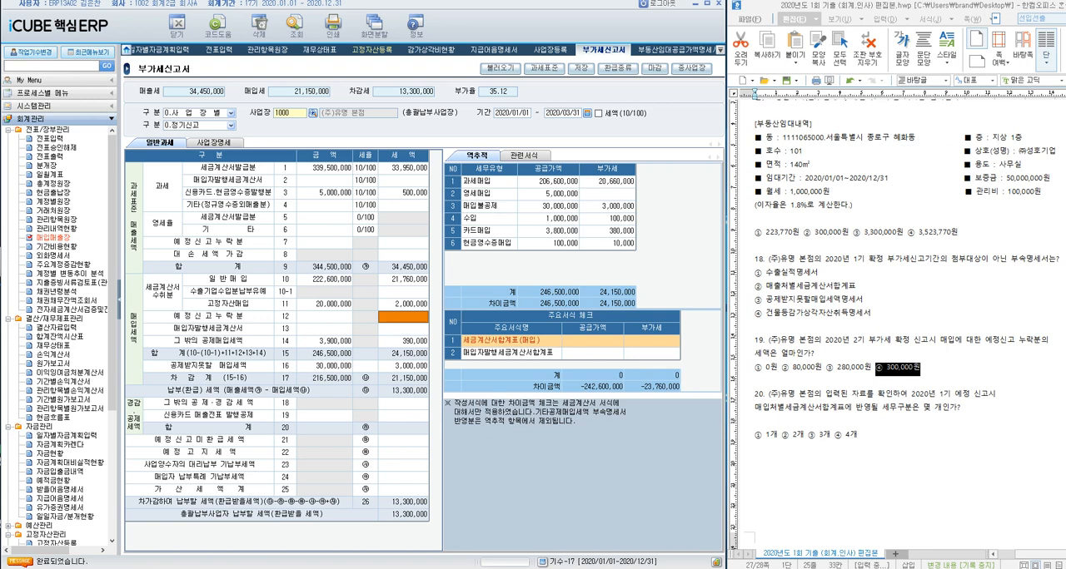
# Step: Trace the 일반매입 amount to its 세무유형 and highlight choice ④ 4개 as question 20's answer
pyautogui.click(466, 386)
pyautogui.click(341, 284)
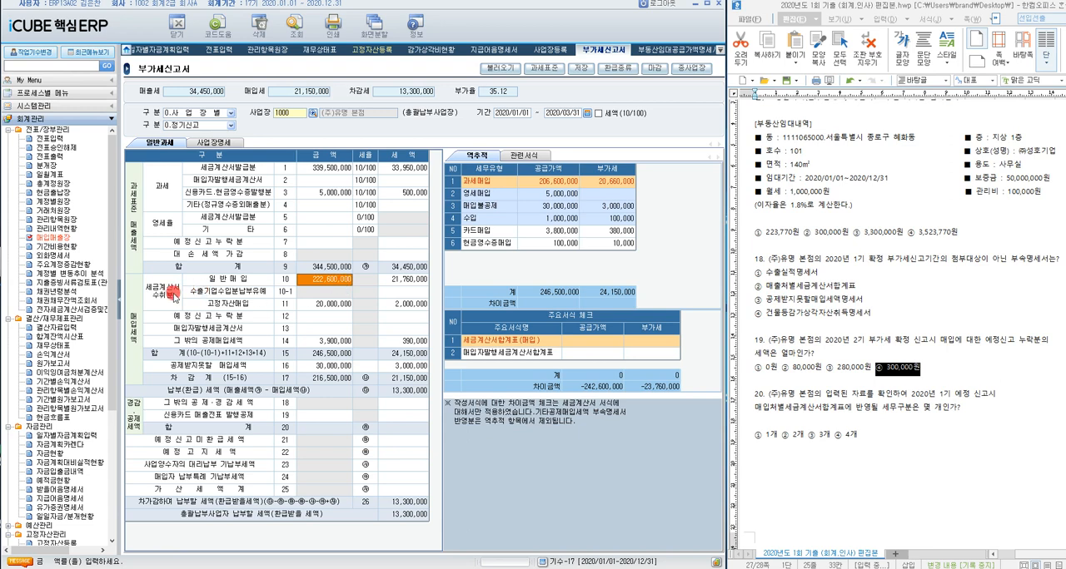
pyautogui.press('Return')
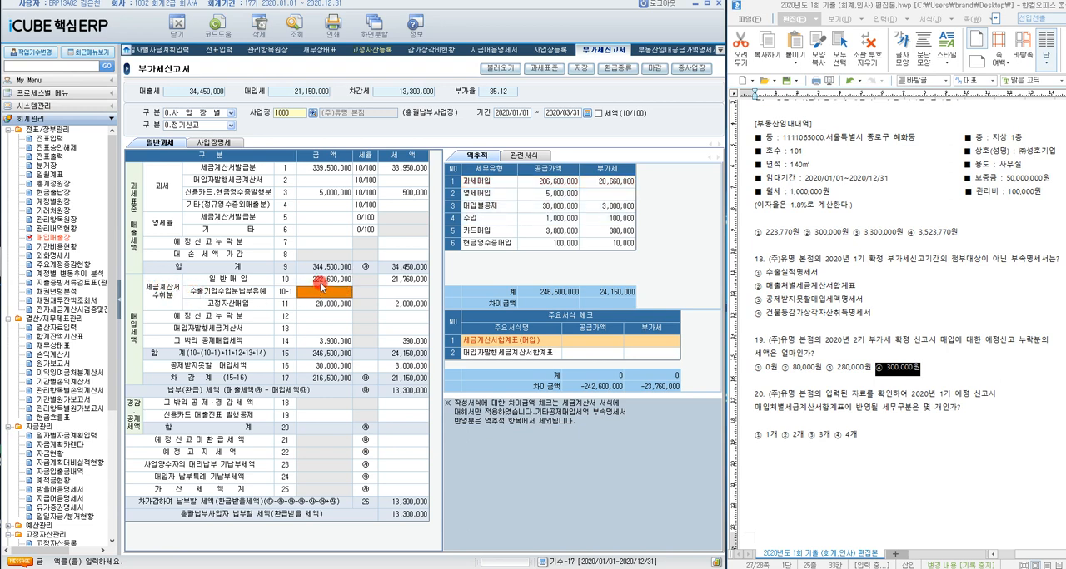
pyautogui.click(325, 282)
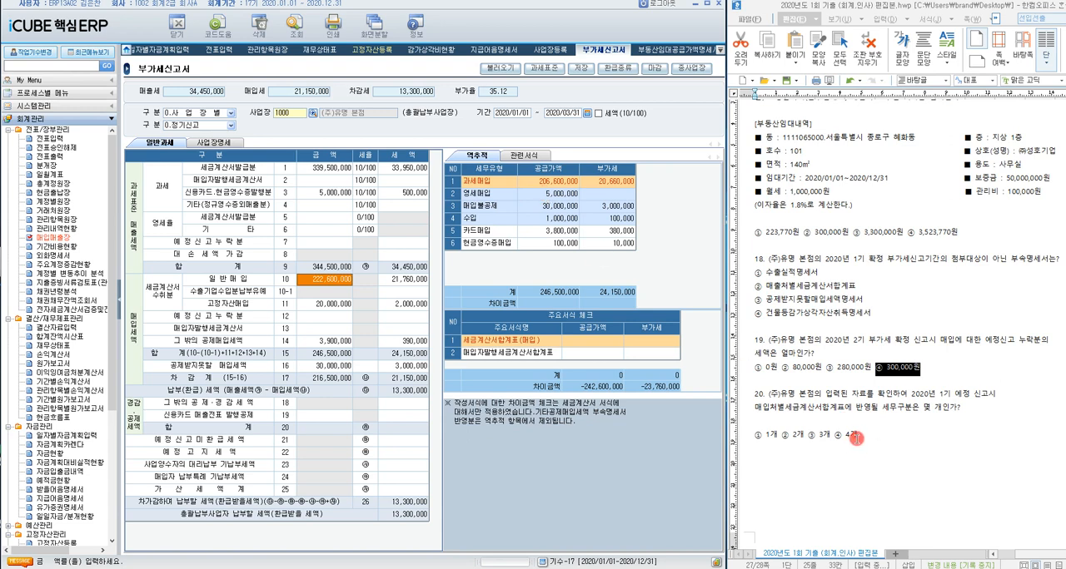
pyautogui.moveTo(858, 434); pyautogui.dragTo(831, 438)
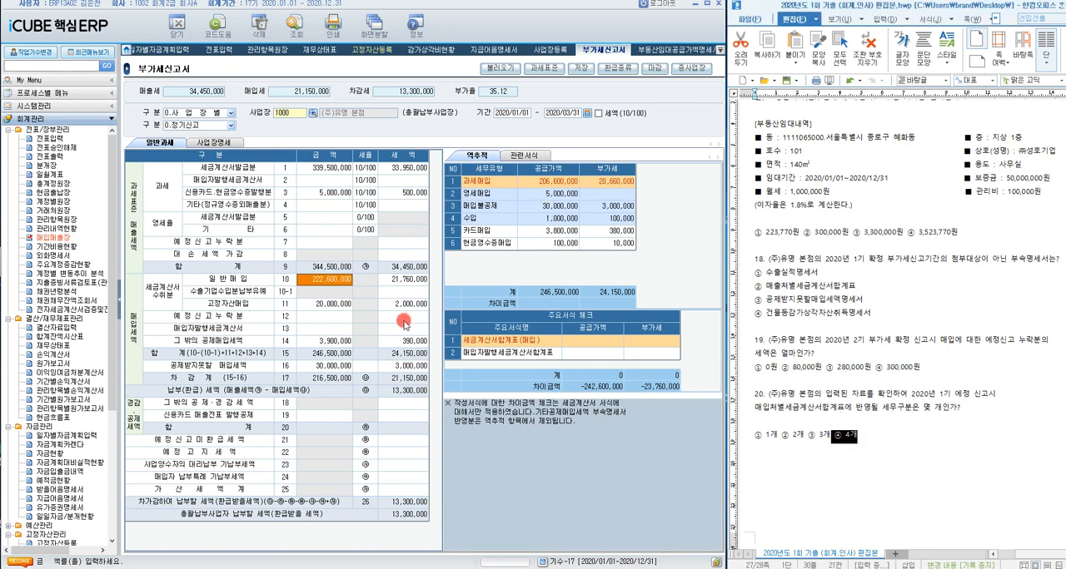
# Step: Compare which 세무유형 make up the 공제받지못할 매입세액, 그 밖의 공제매입세액 and 일반매입 amounts
pyautogui.click(339, 367)
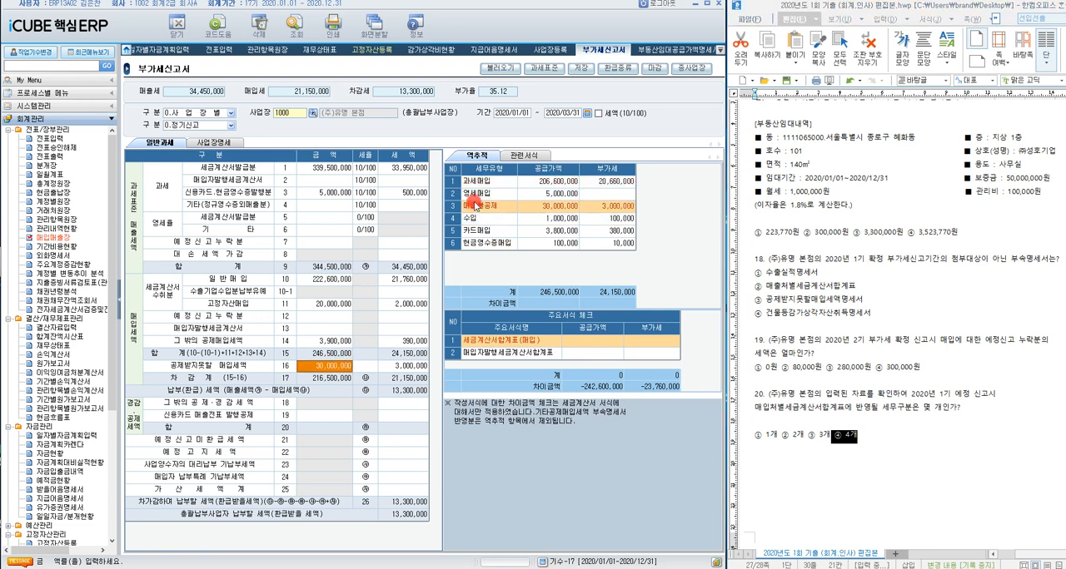
pyautogui.click(327, 343)
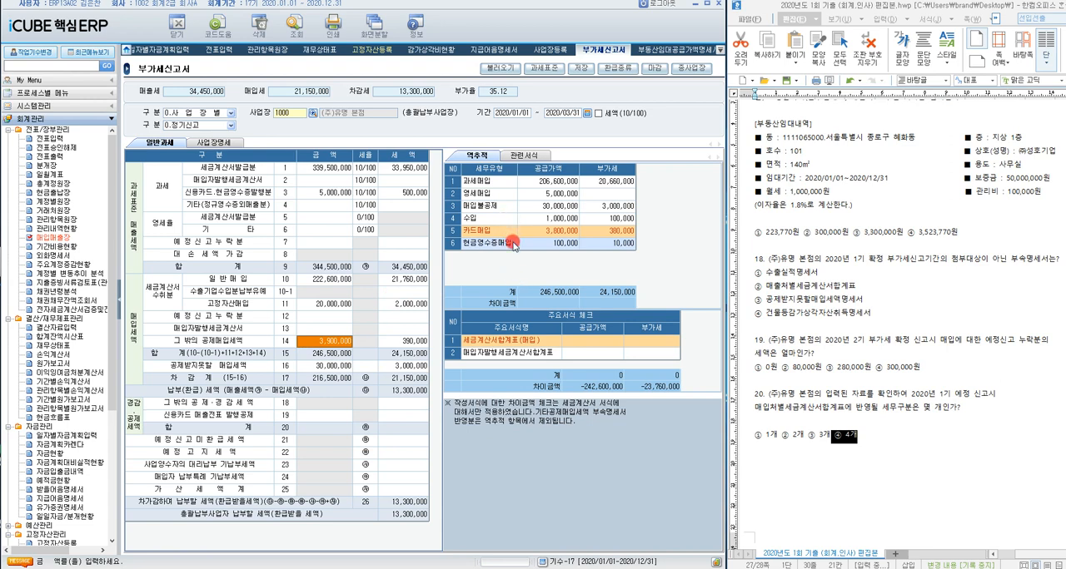
pyautogui.click(339, 280)
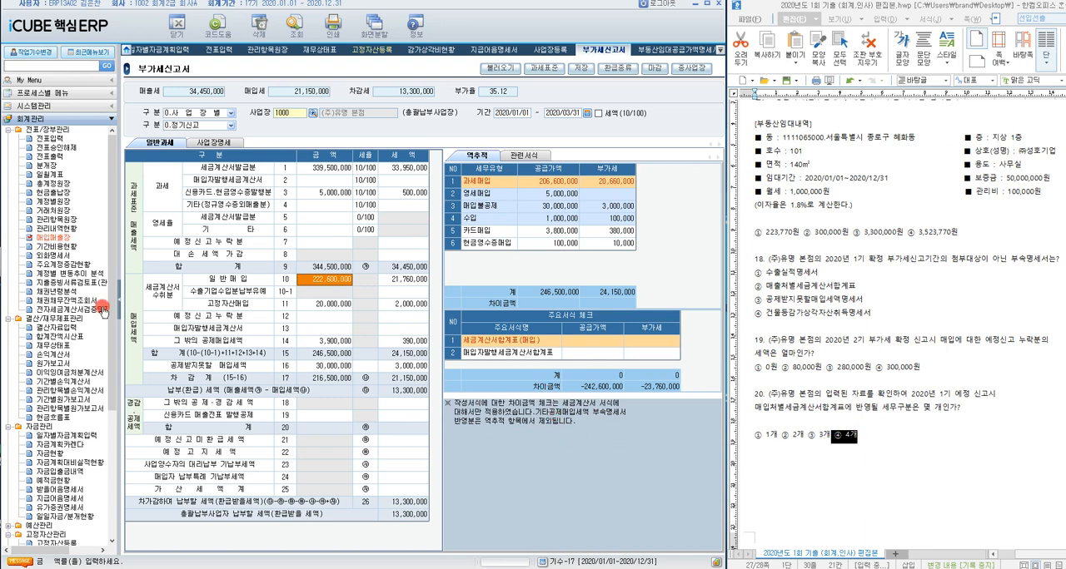
# Step: Open 매입매출장 under 전표/장부관리 and recheck the 역추적 세무유형 of the 부가세신고서 against it
pyautogui.click(39, 239)
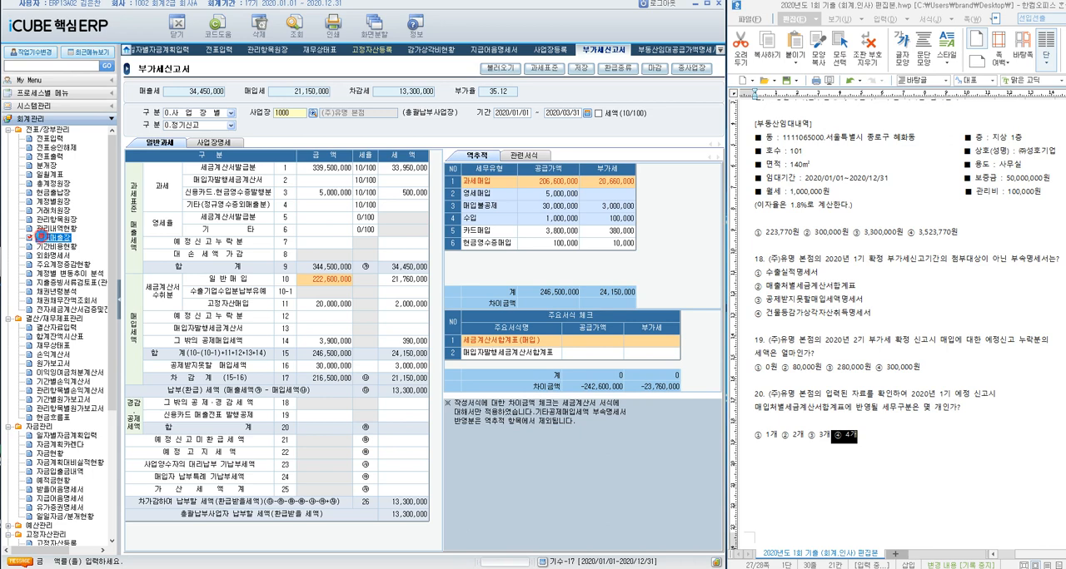
pyautogui.doubleClick(42, 237)
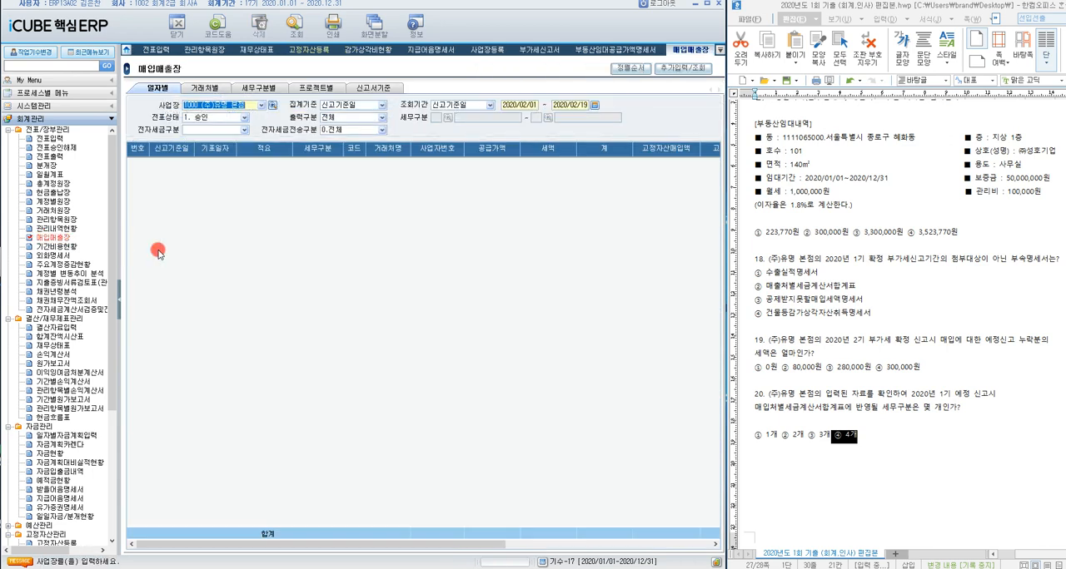
pyautogui.click(556, 50)
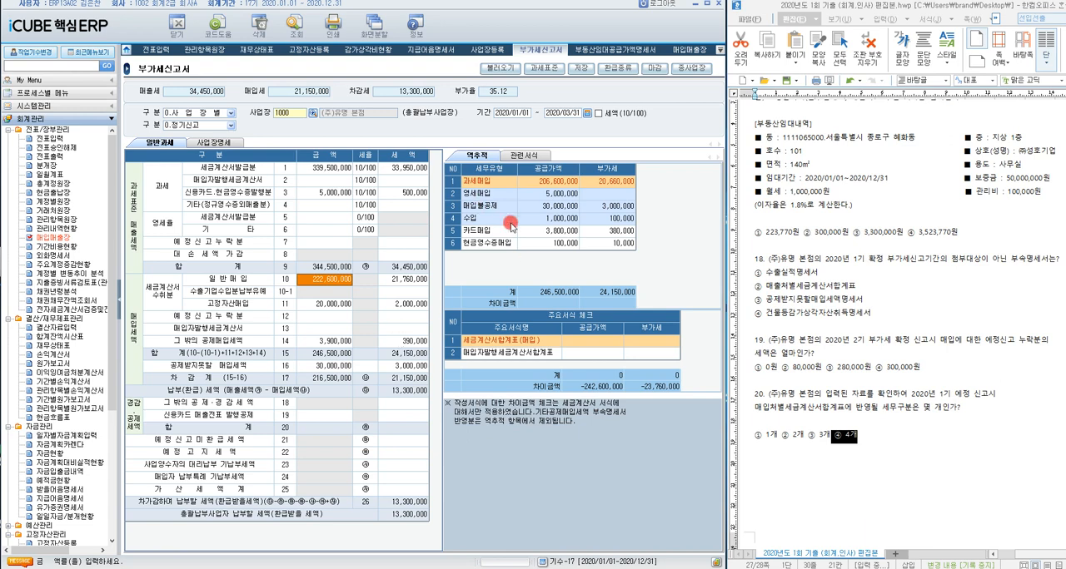
pyautogui.click(687, 51)
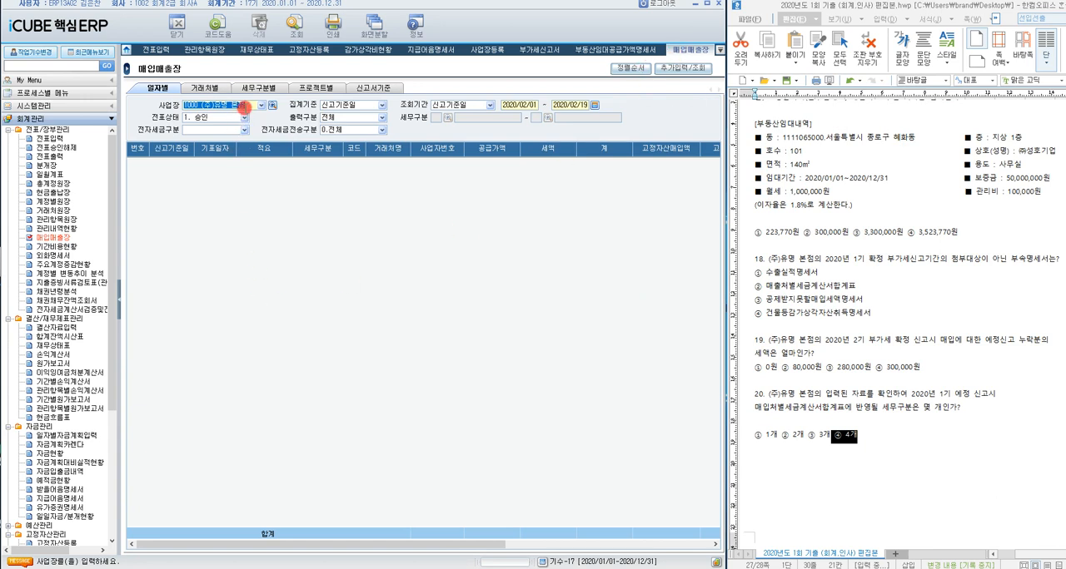
# Step: Query the 매입매출장 by 신고서기준 for 2020/01/01 - 2020/03/31 with 출력구분 2. 매입
pyautogui.click(383, 87)
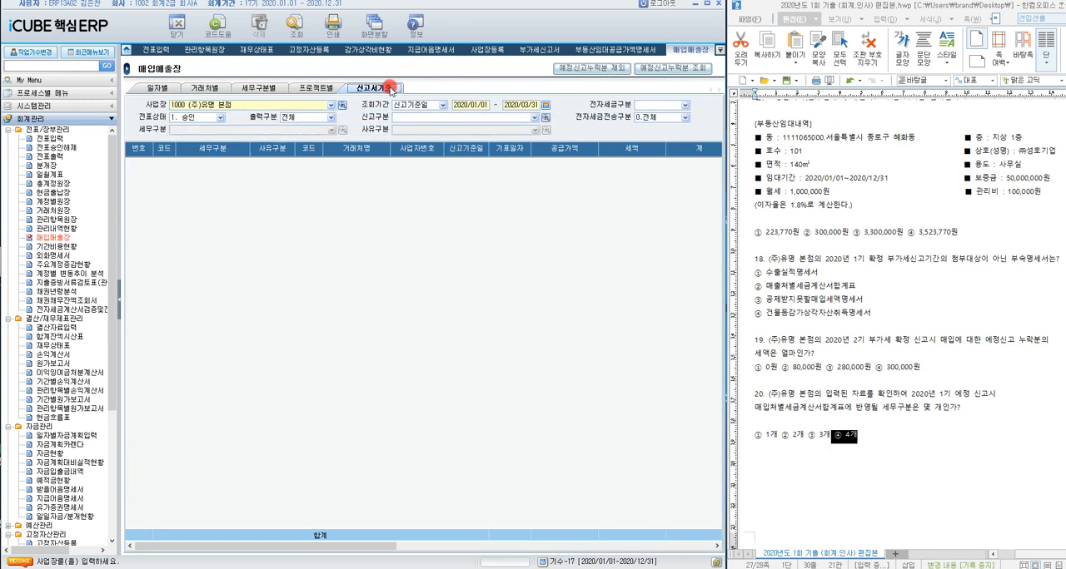
pyautogui.click(545, 105)
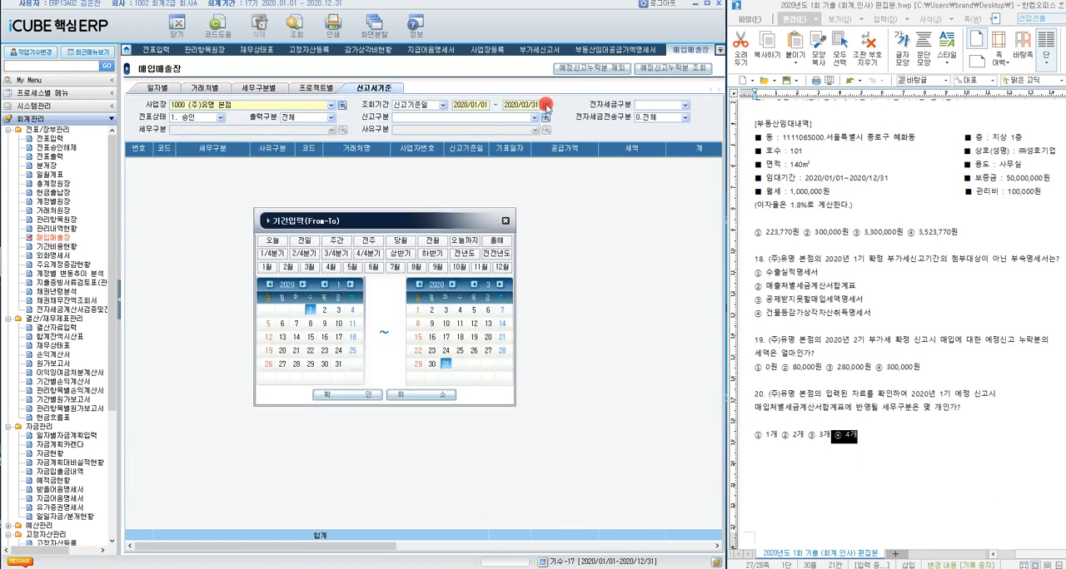
pyautogui.click(505, 221)
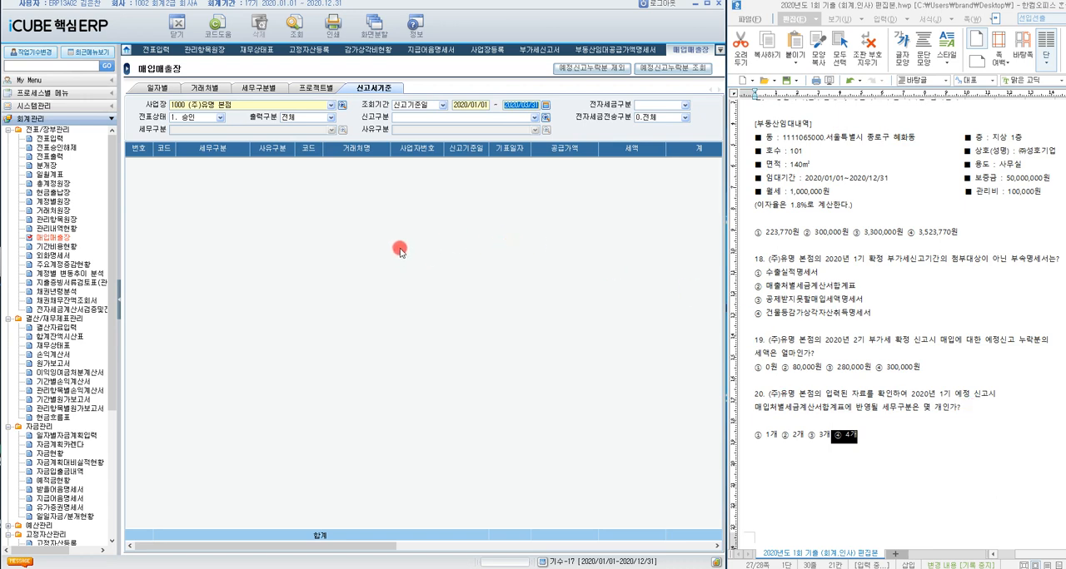
pyautogui.click(328, 119)
pyautogui.click(323, 143)
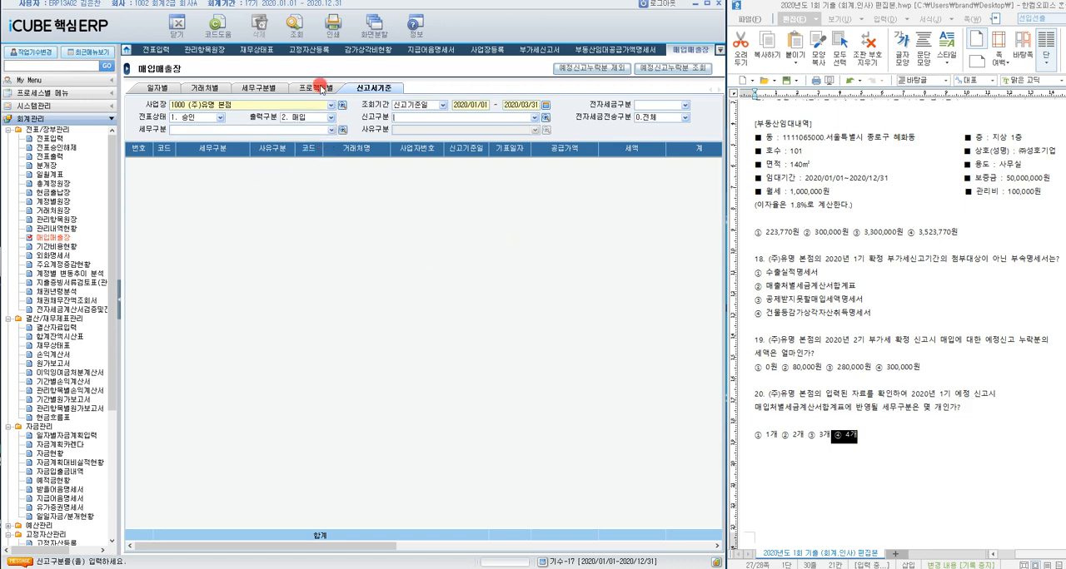
pyautogui.click(301, 33)
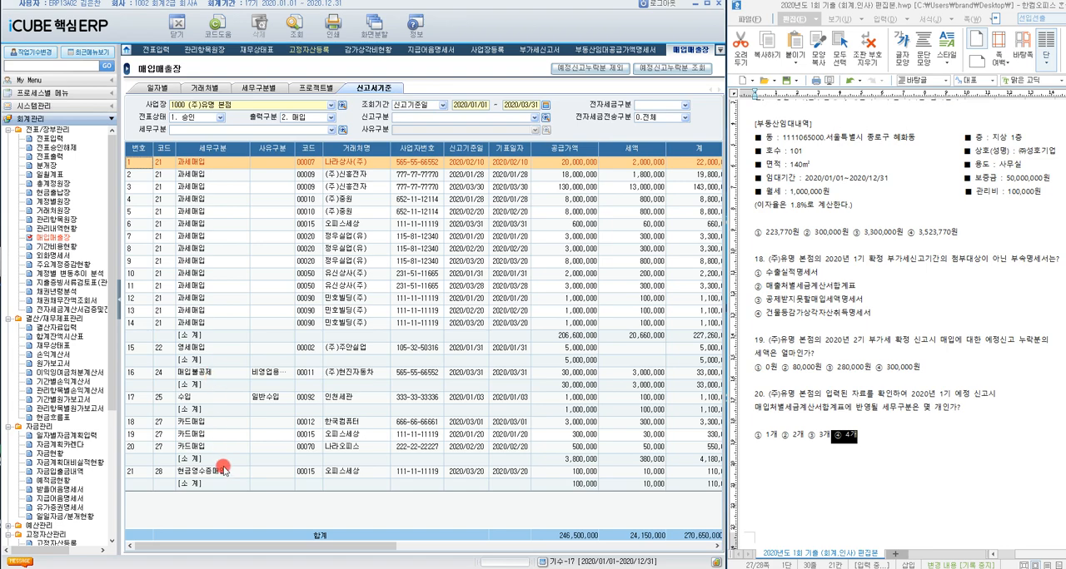
# Step: Examine the remaining columns of the purchase list by 세무구분 and return to the 부가세신고서
pyautogui.moveTo(402, 547); pyautogui.dragTo(309, 515)
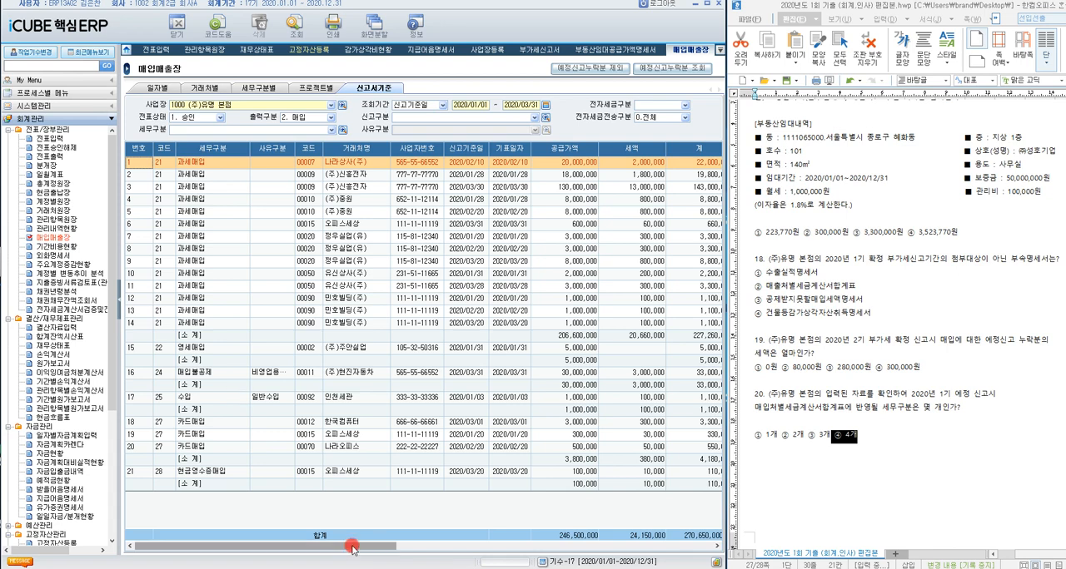
pyautogui.moveTo(353, 547); pyautogui.dragTo(530, 566)
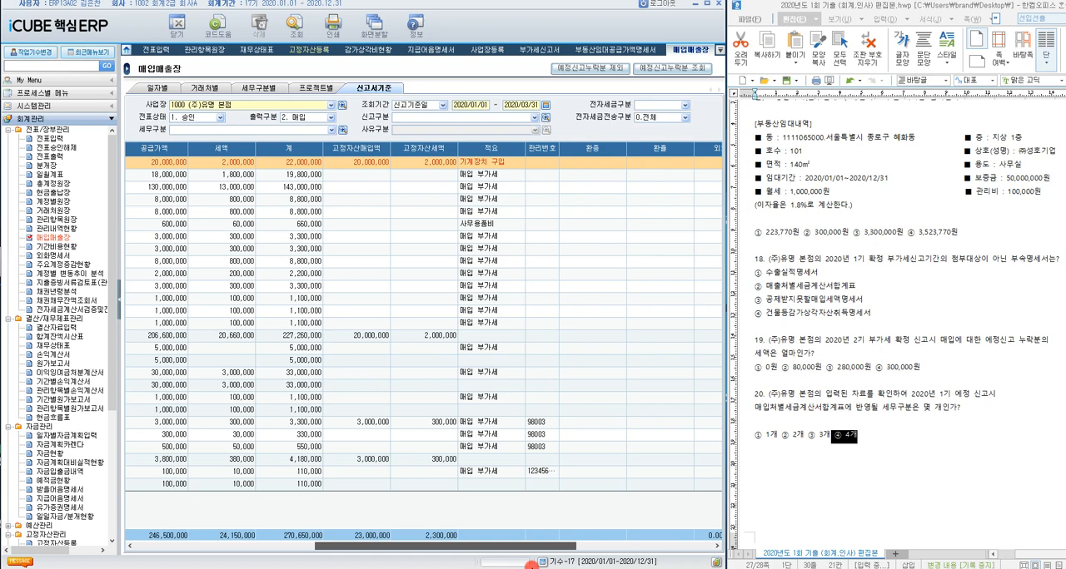
pyautogui.moveTo(532, 565); pyautogui.dragTo(370, 554)
pyautogui.click(532, 50)
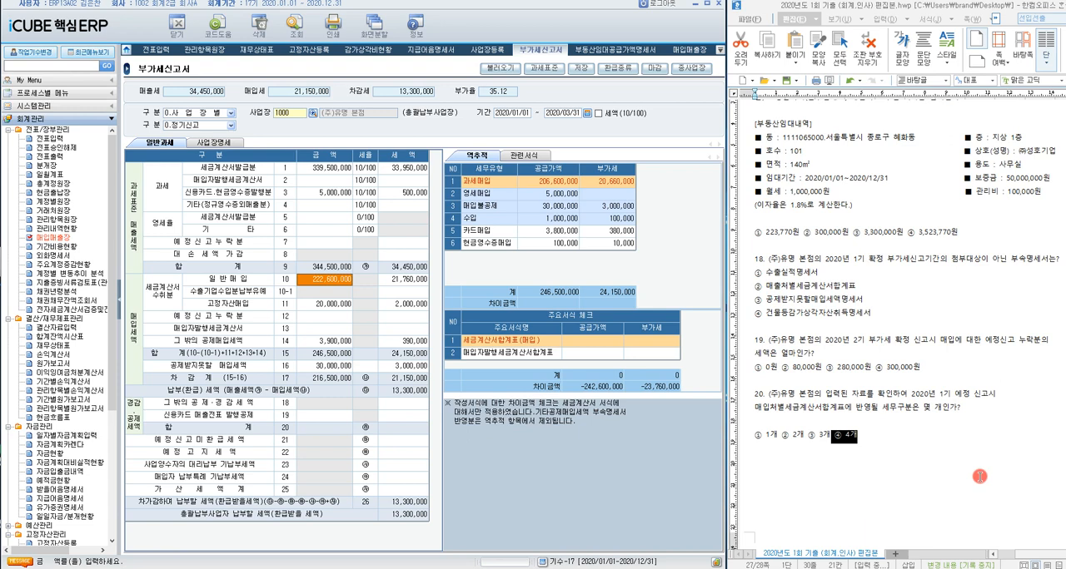
pyautogui.scroll(10, 979, 476)
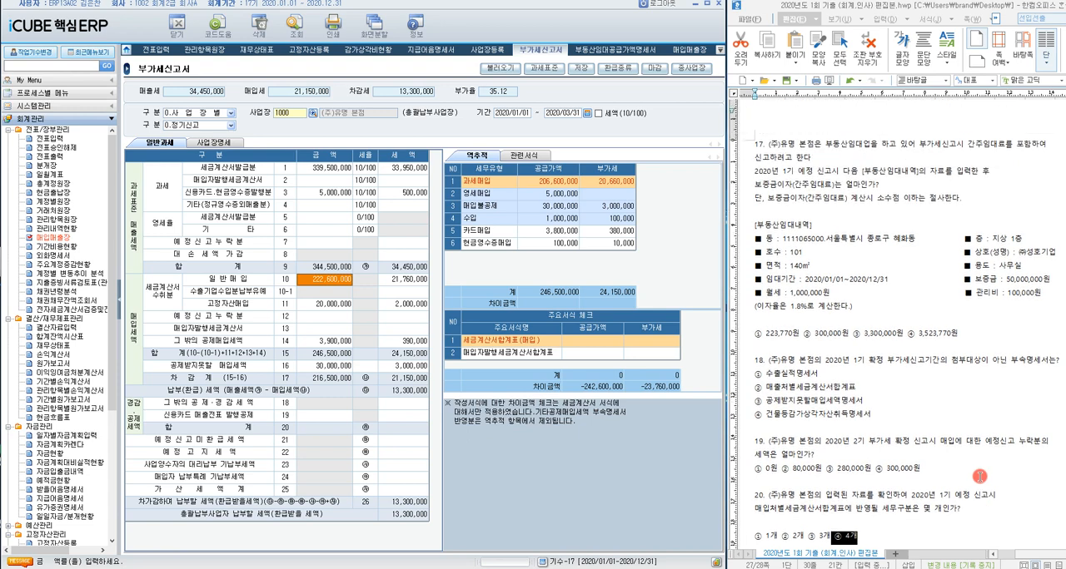
pyautogui.scroll(1, 979, 476)
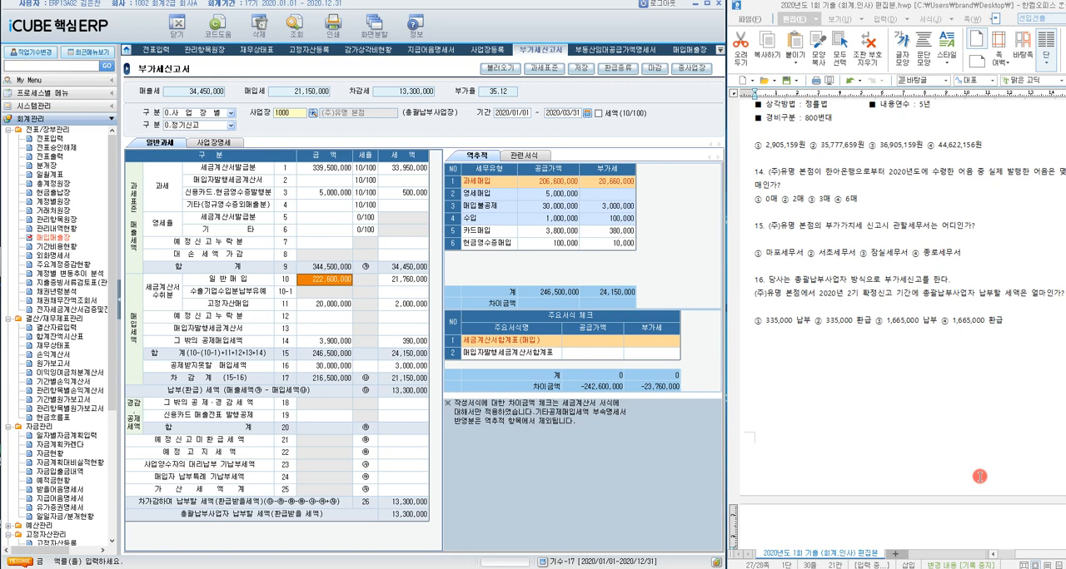
pyautogui.scroll(1, 979, 476)
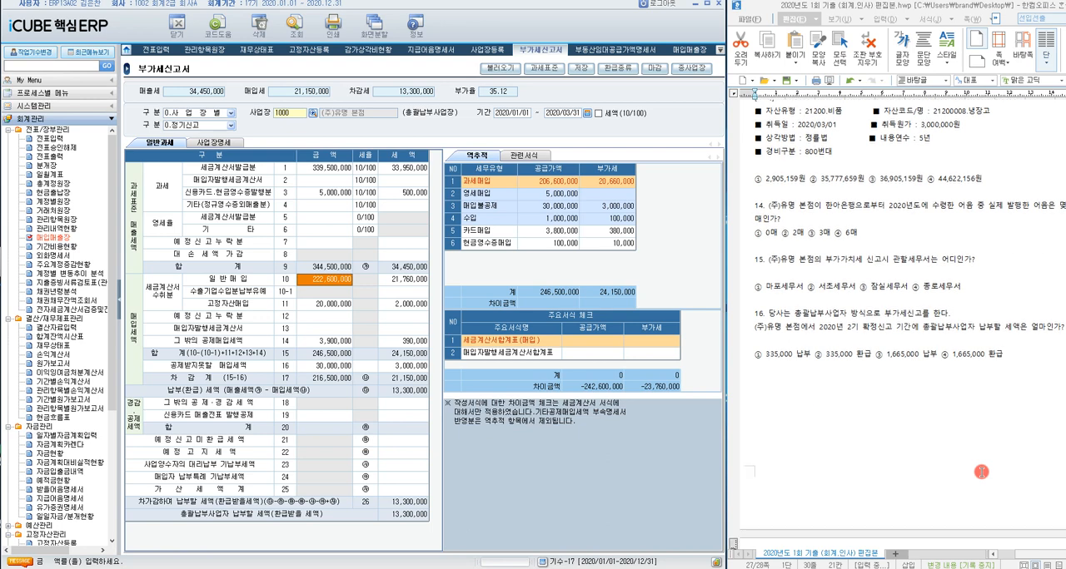